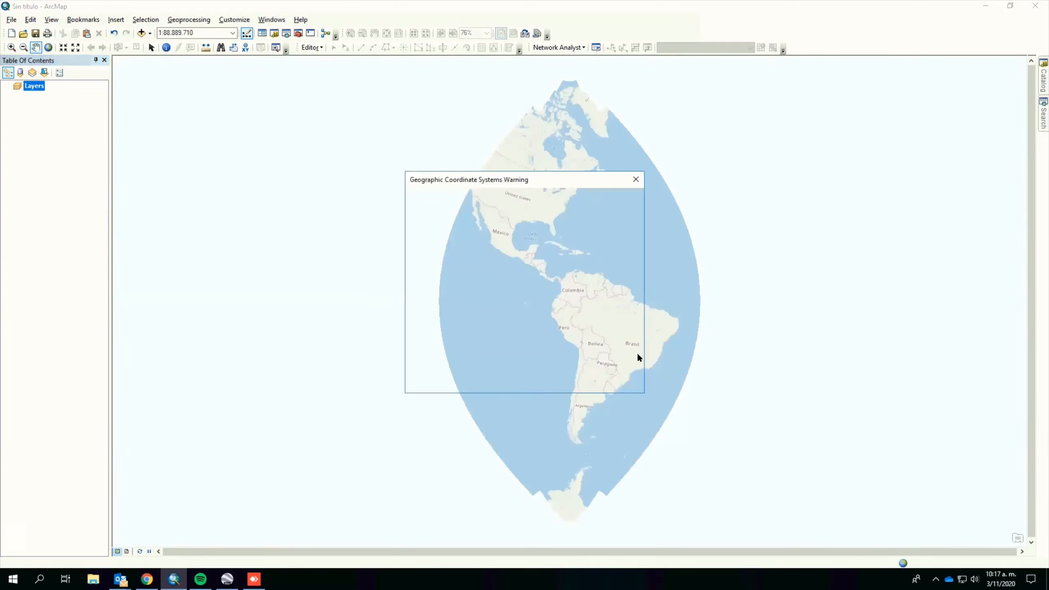
# - Accept the coordinate systems warning to add the OpenStreetMap basemap and zoom in on the Bogotá region of Colombia
pyautogui.click(620, 376)
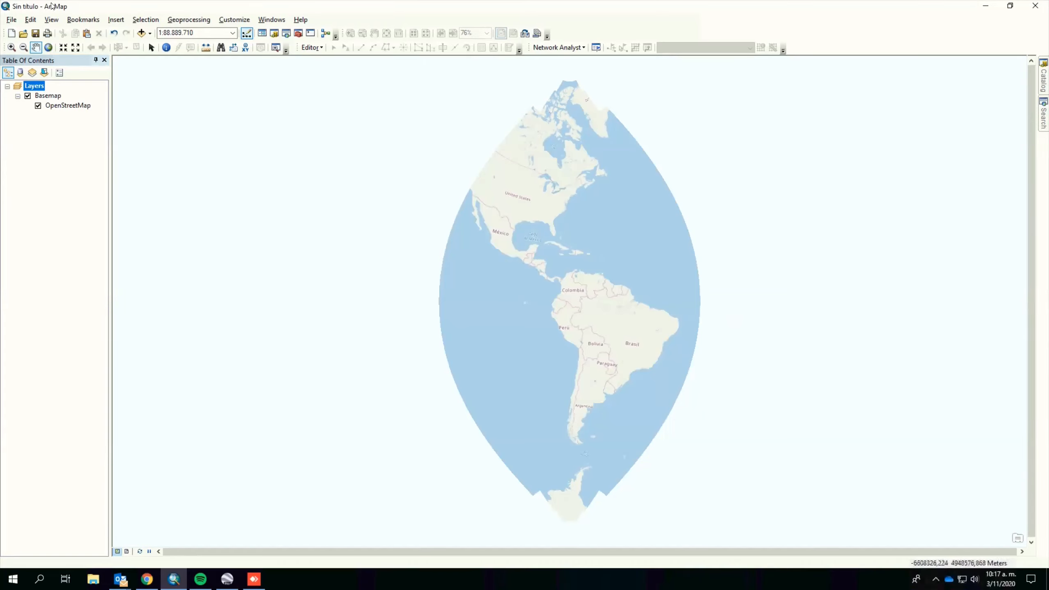
pyautogui.click(12, 47)
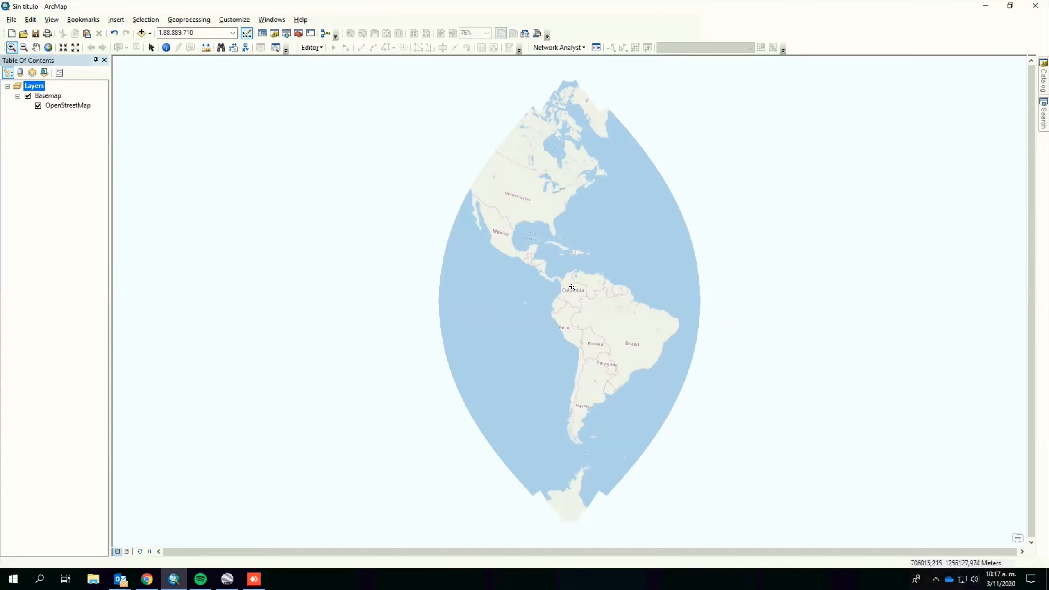
pyautogui.moveTo(567, 287); pyautogui.dragTo(580, 297)
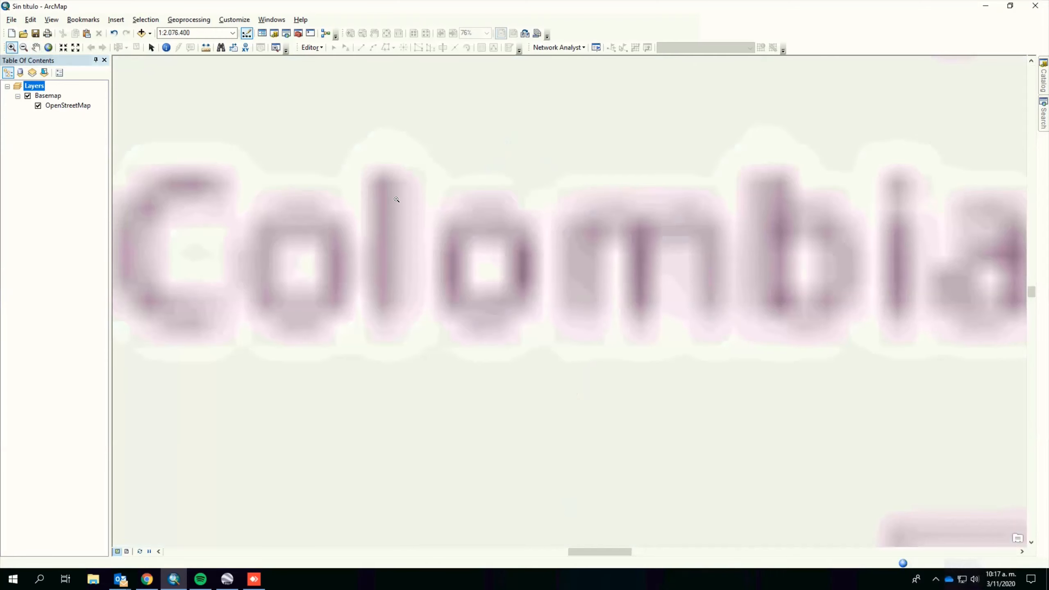
pyautogui.click(430, 219)
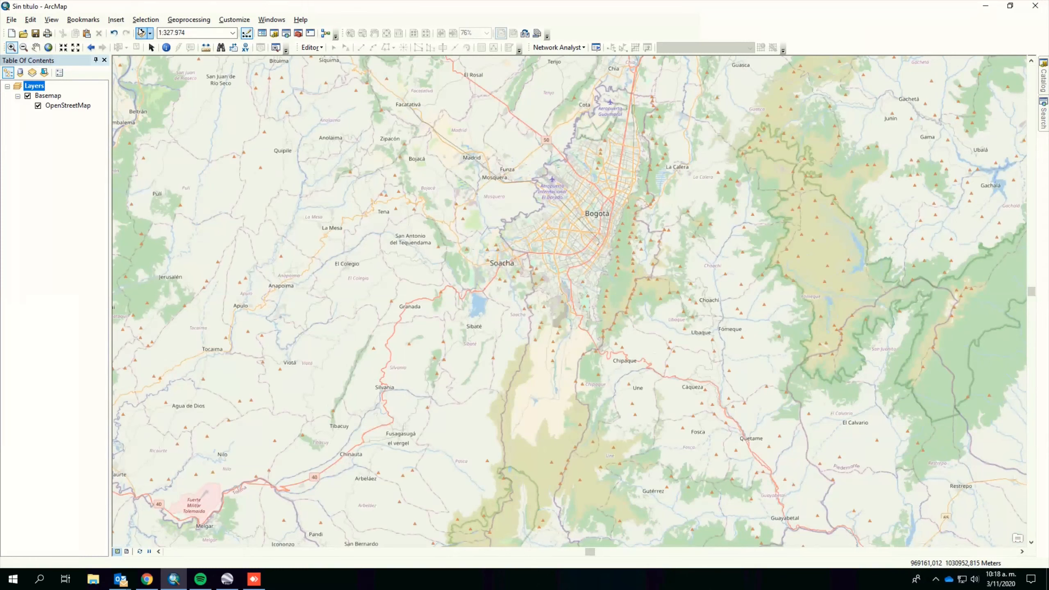
pyautogui.click(142, 33)
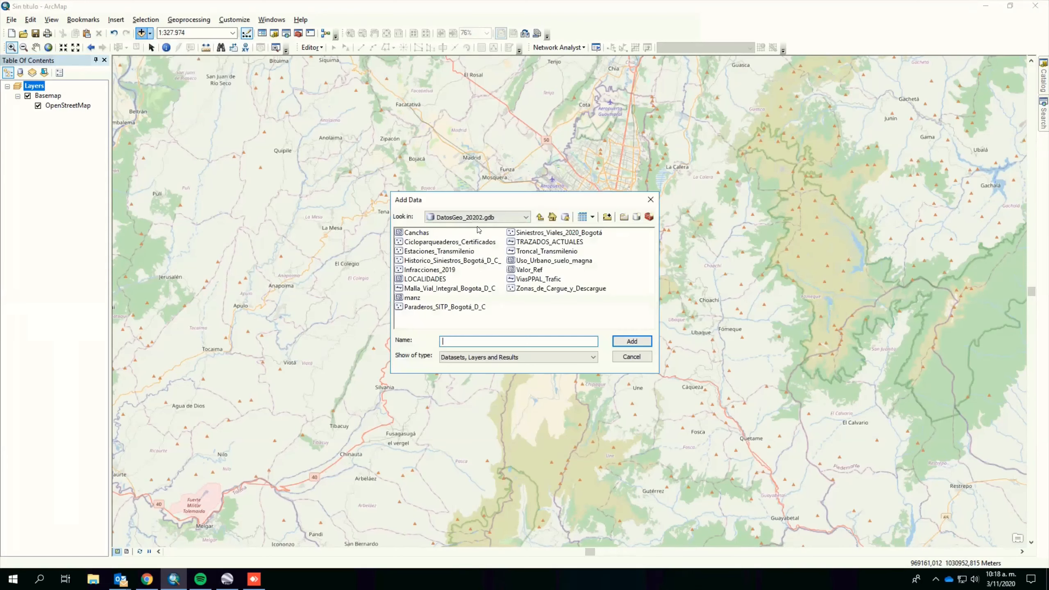
pyautogui.click(478, 217)
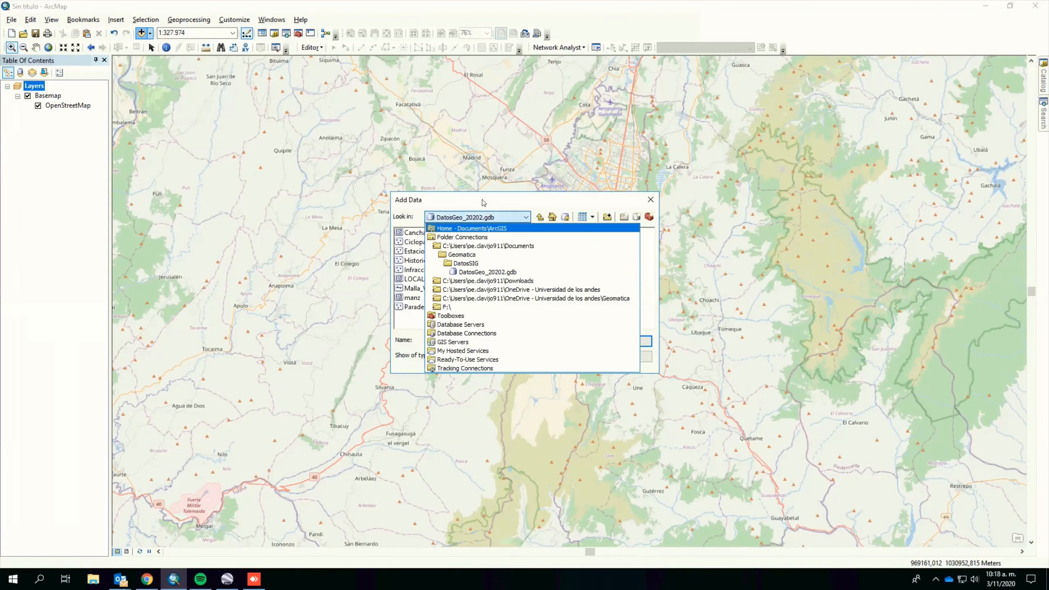
pyautogui.press('Return')
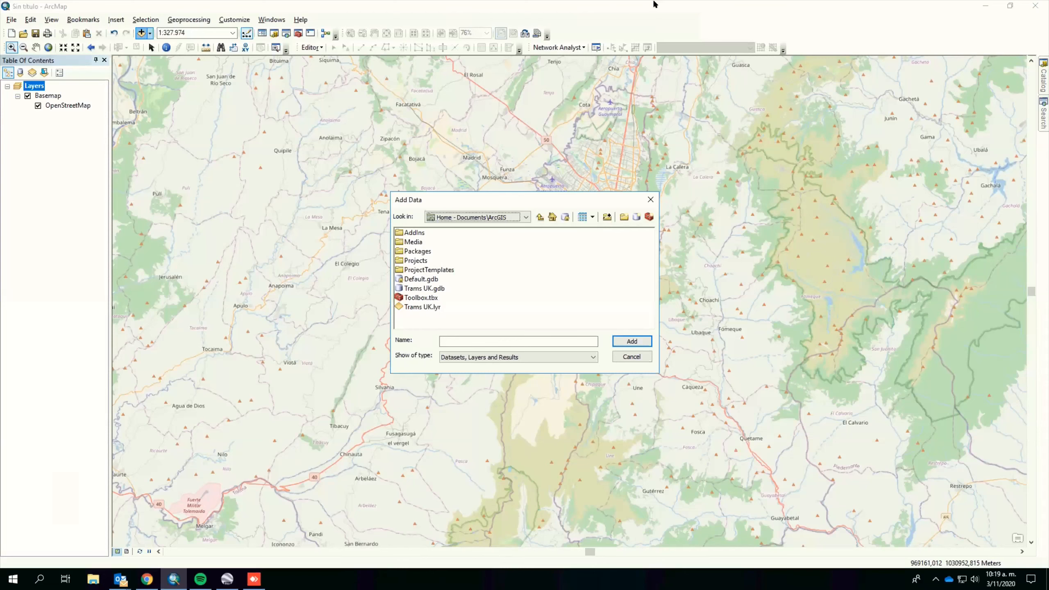
pyautogui.click(649, 200)
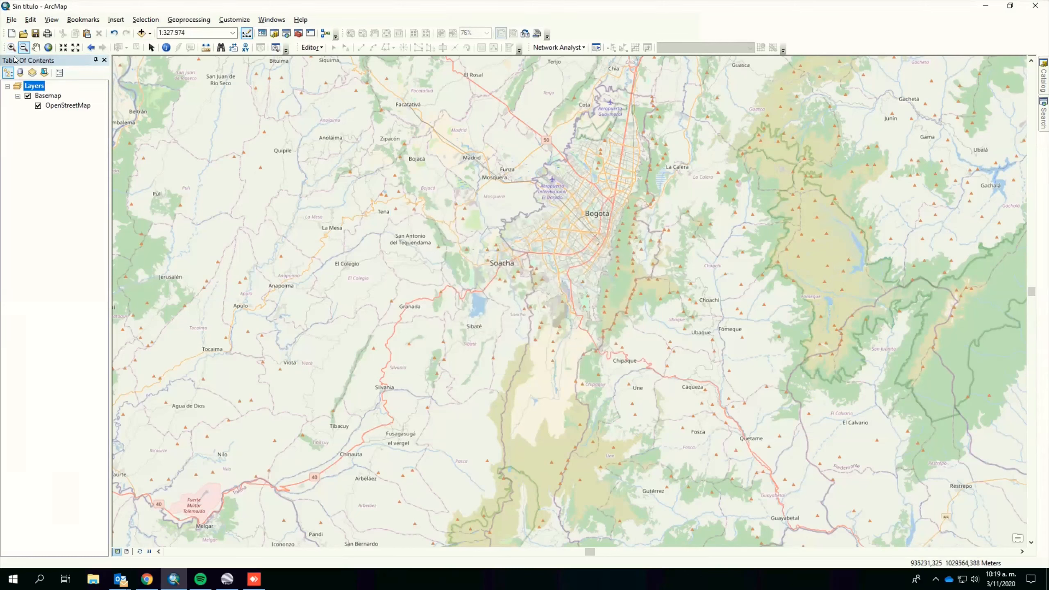
# - Examine the OpenStreetMap basemap around Bogotá at several scales, from the airport area to the northern districts
pyautogui.scroll(1, 536, 181)
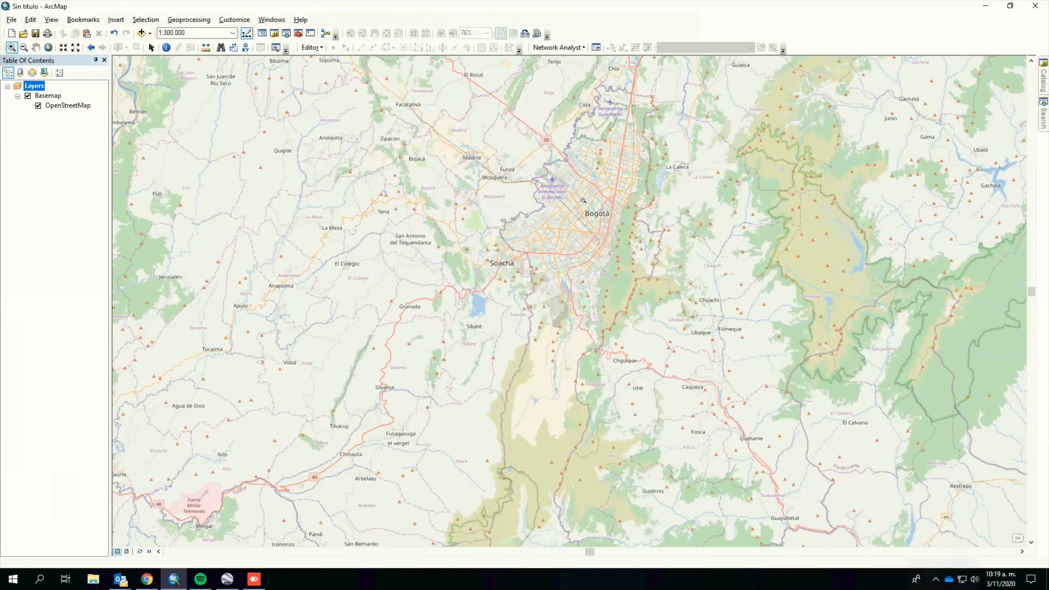
pyautogui.scroll(1, 581, 199)
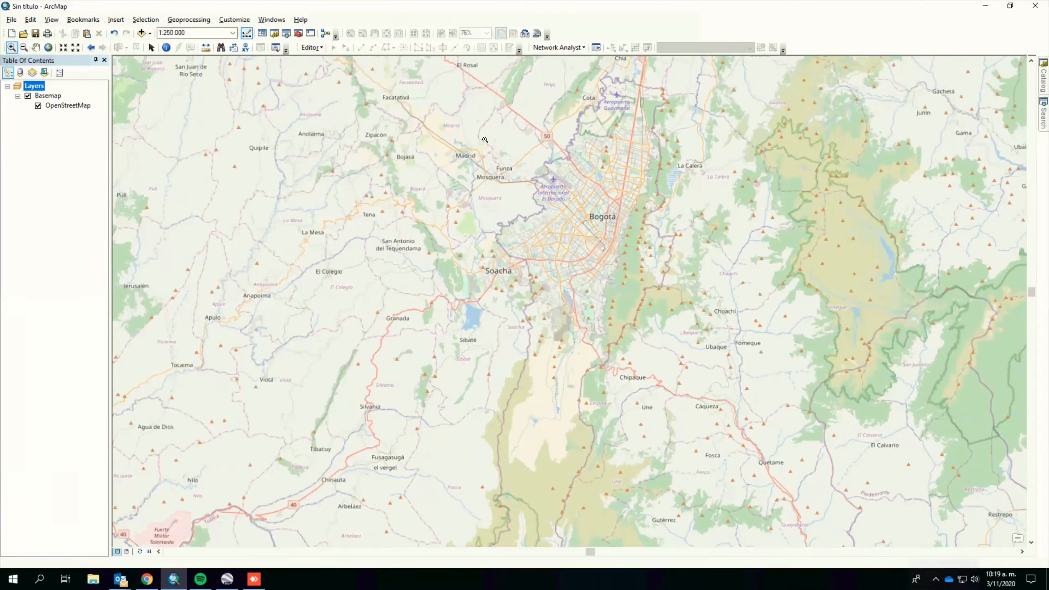
pyautogui.moveTo(483, 135); pyautogui.dragTo(579, 224)
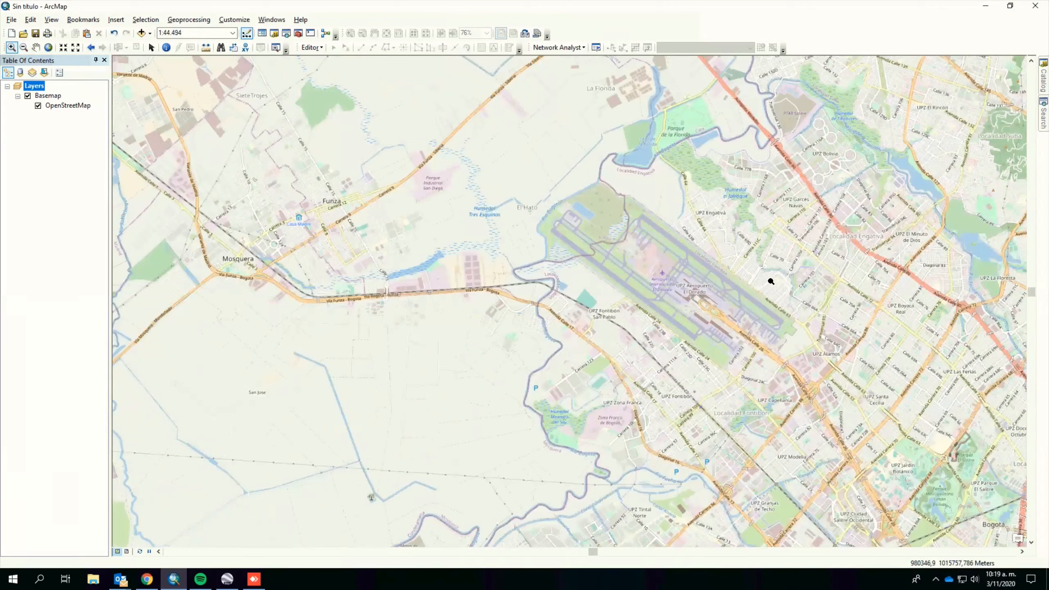
pyautogui.click(722, 237)
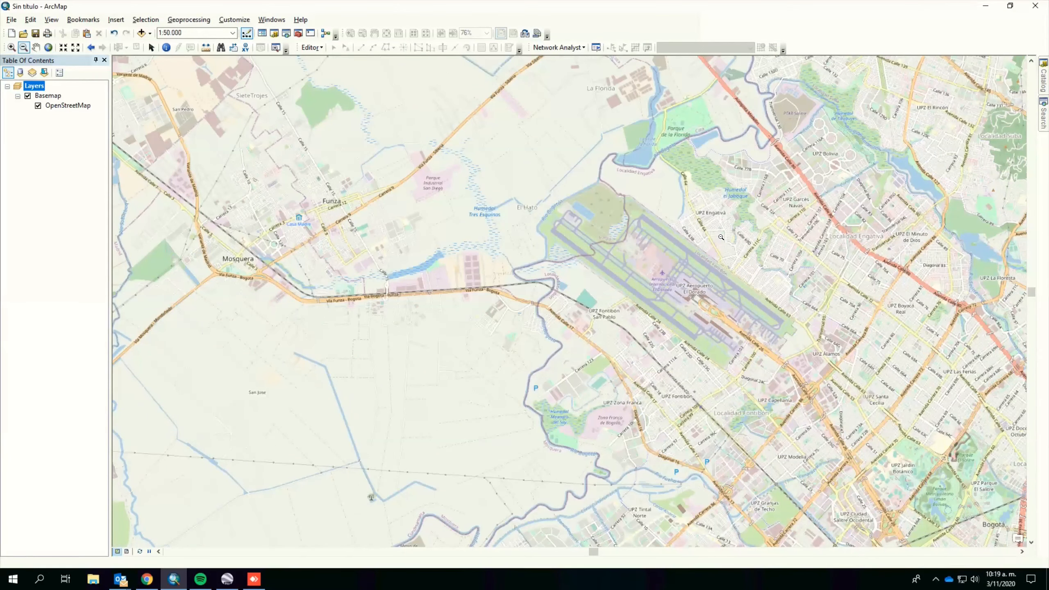
pyautogui.click(721, 237)
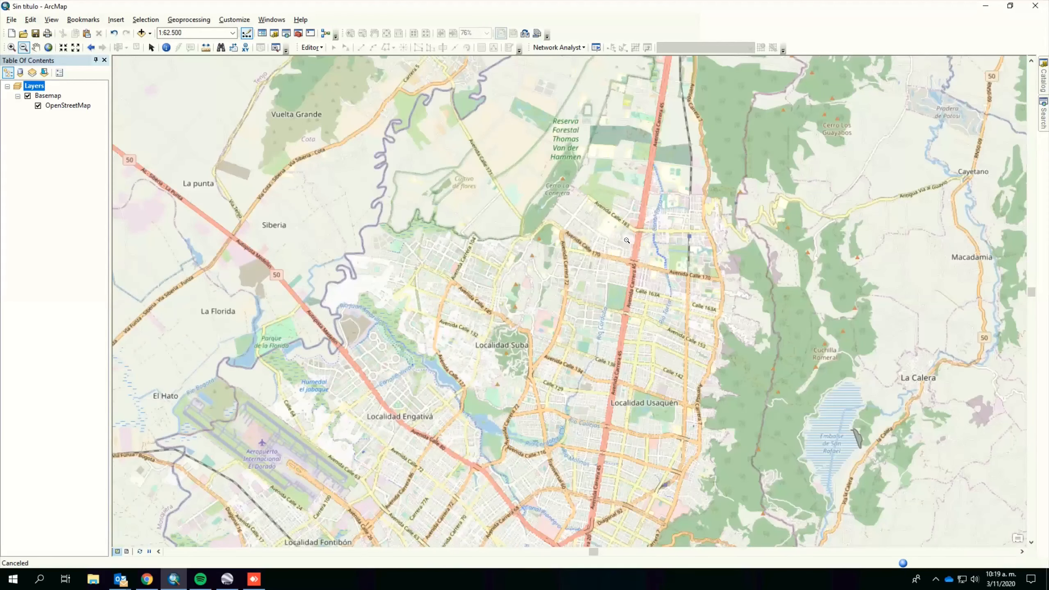
pyautogui.click(626, 240)
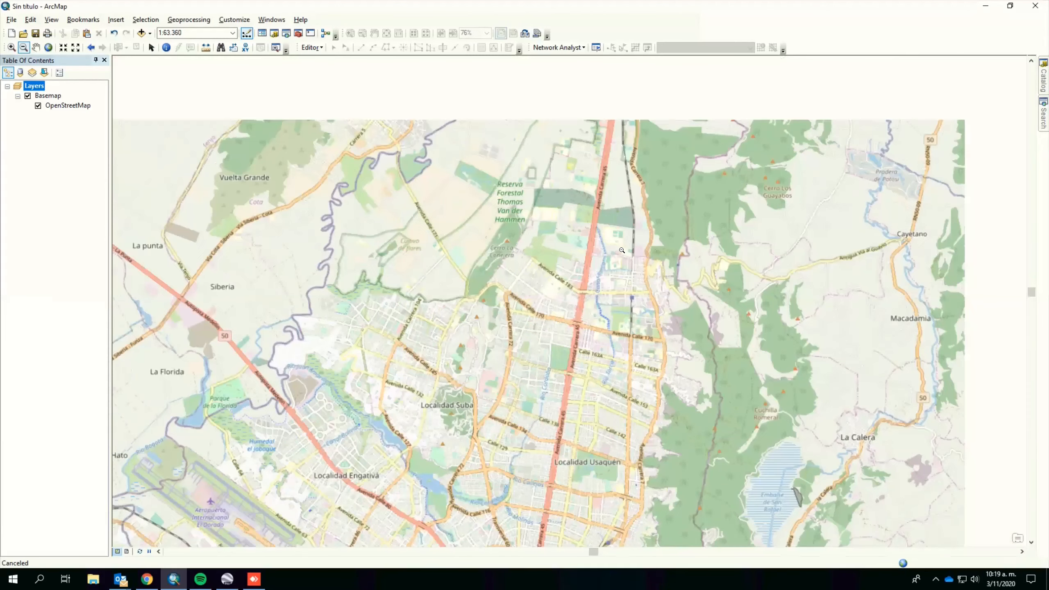
pyautogui.click(540, 352)
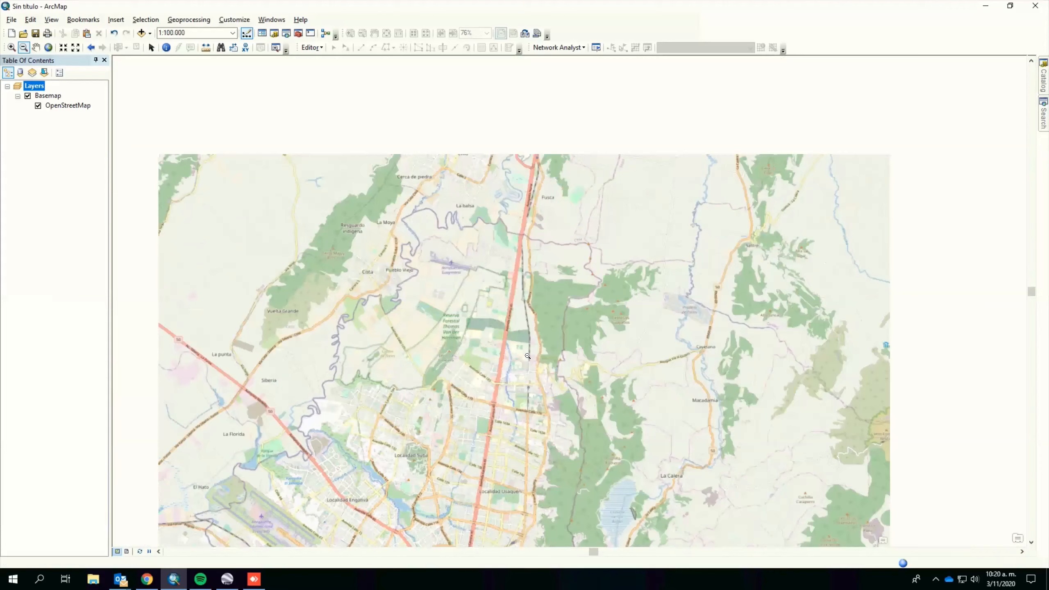
pyautogui.click(516, 369)
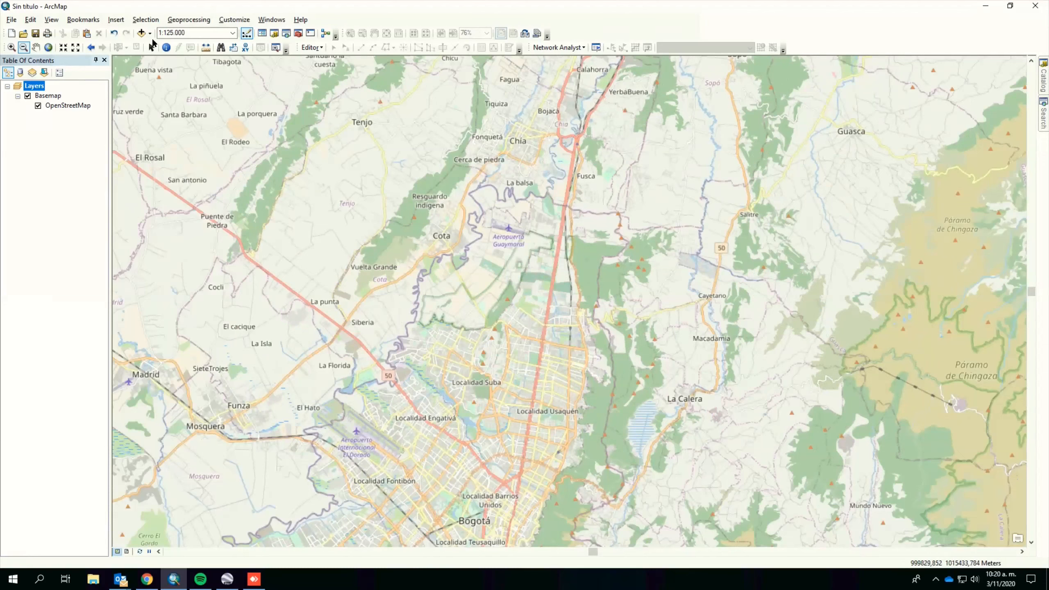
# - Review the available basemaps in the Add Basemap gallery and close it without adding one
pyautogui.click(149, 34)
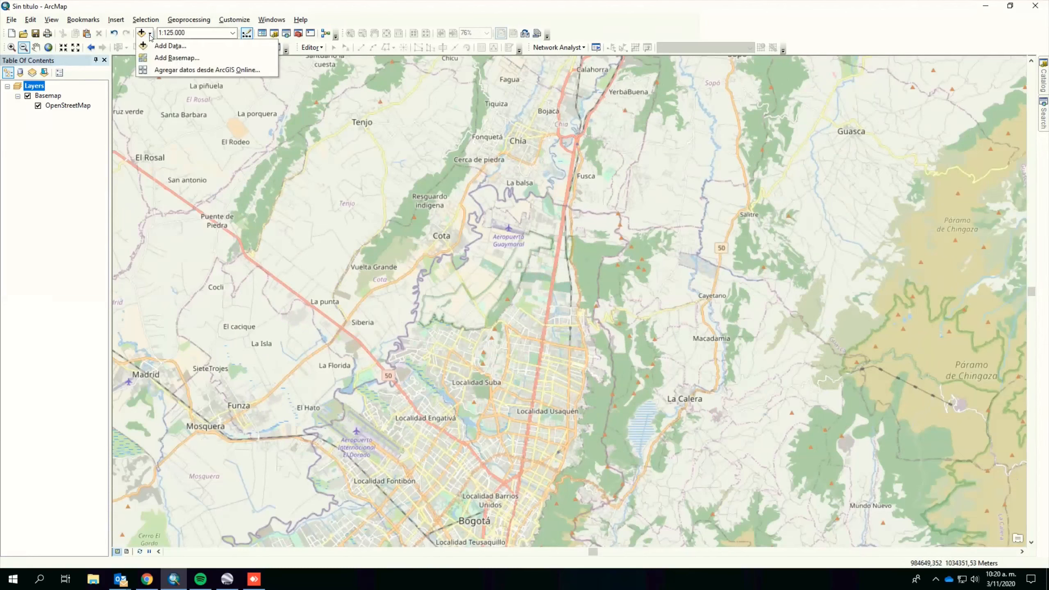
pyautogui.click(169, 61)
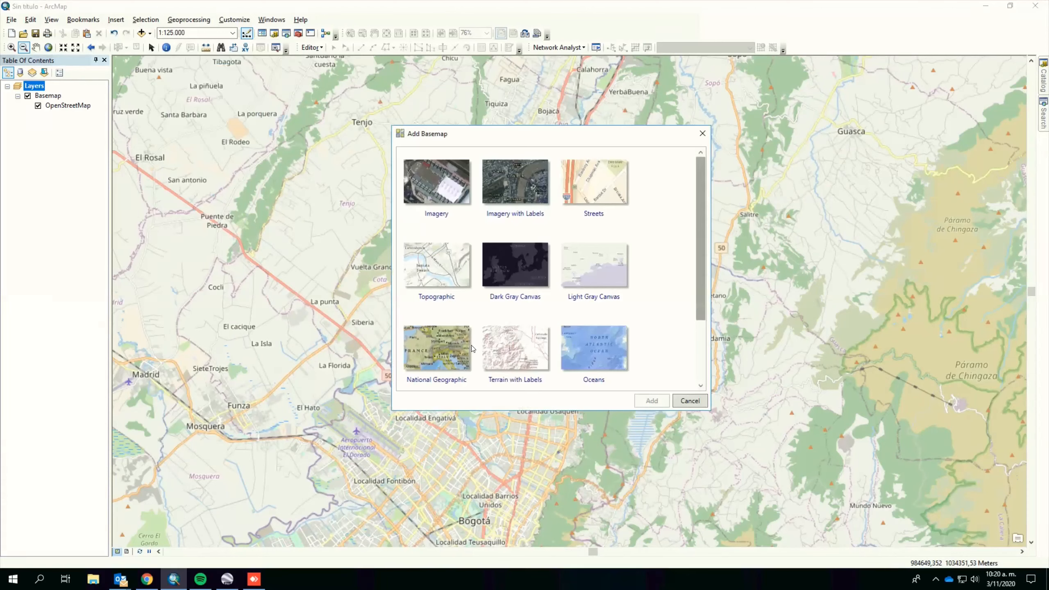
pyautogui.scroll(-2, 705, 295)
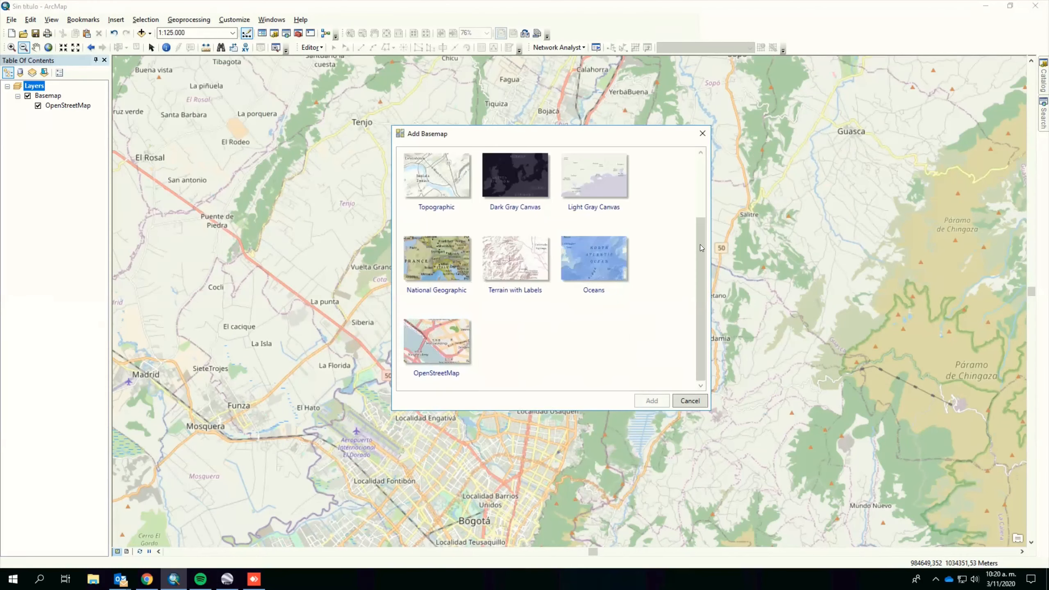
pyautogui.scroll(2, 555, 178)
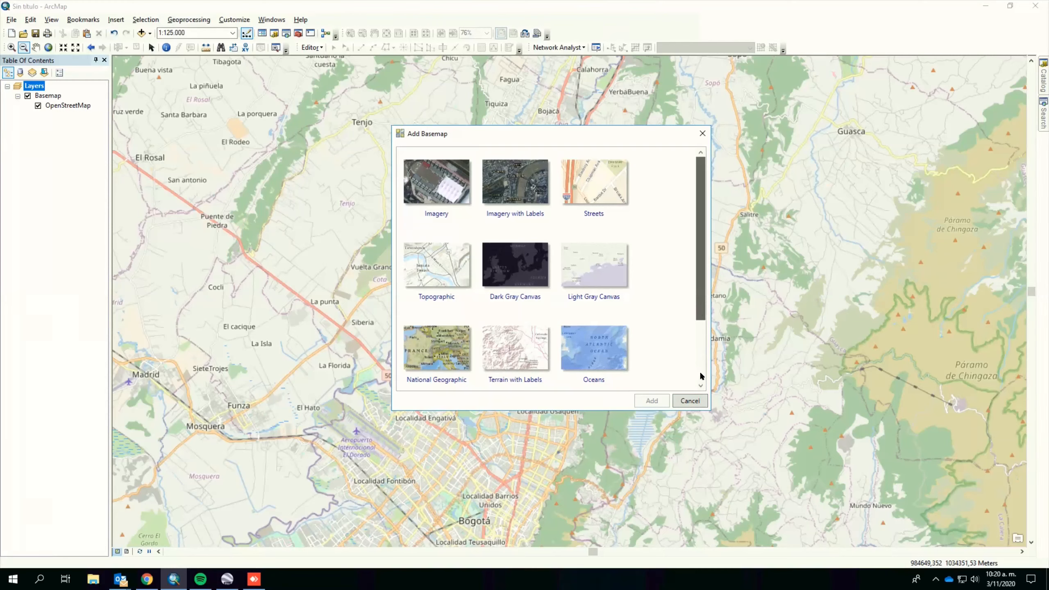
pyautogui.scroll(-3, 702, 376)
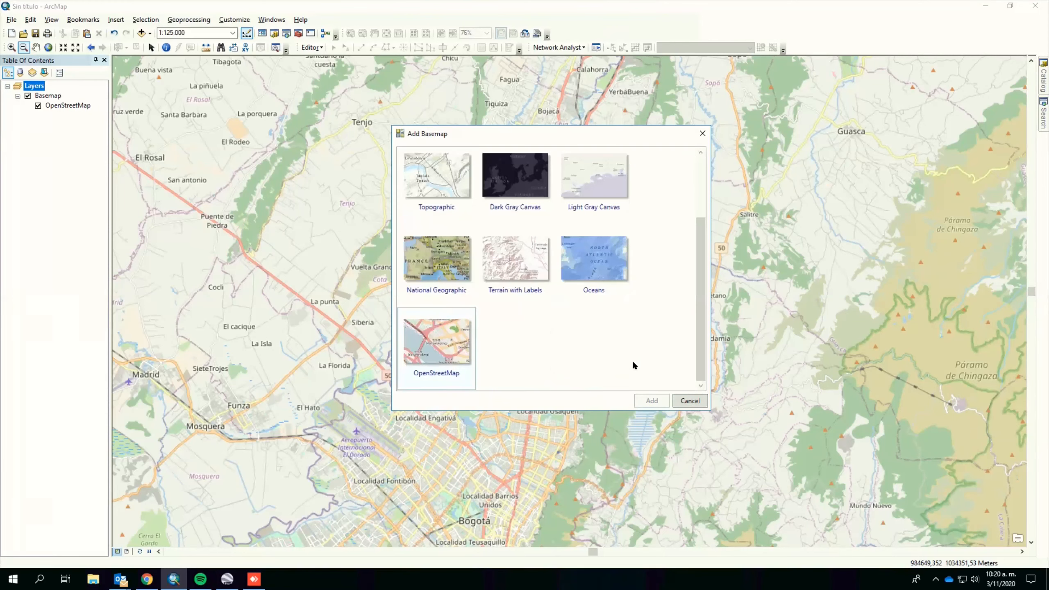
pyautogui.click(694, 404)
# - Inspect the area northwest of Bogotá up close and return to an overview of the whole city at 1:250.000
pyautogui.moveTo(598, 287); pyautogui.dragTo(615, 253)
pyautogui.click(151, 47)
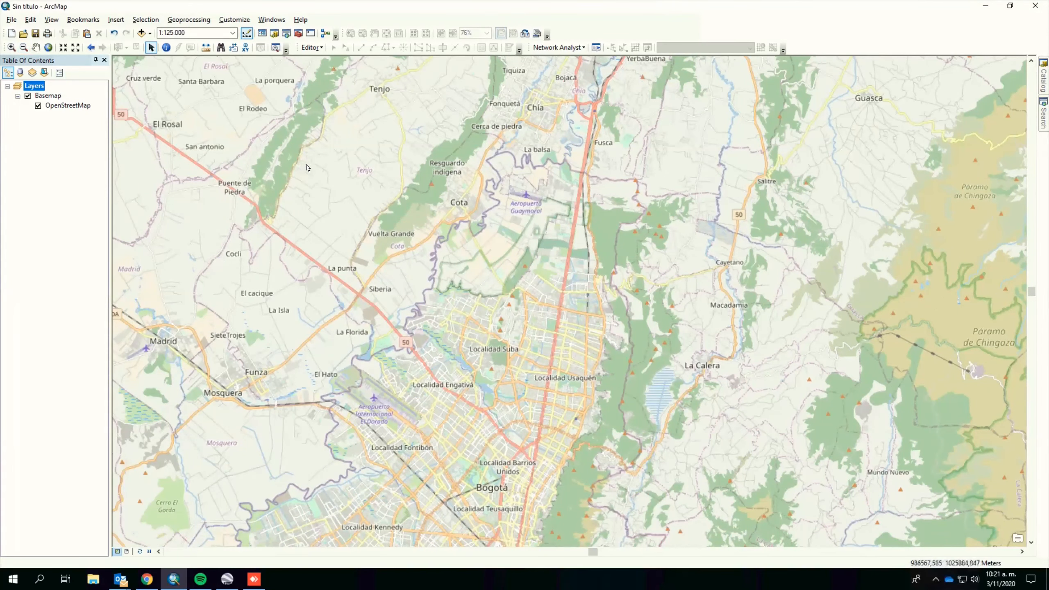
pyautogui.scroll(-1, 349, 183)
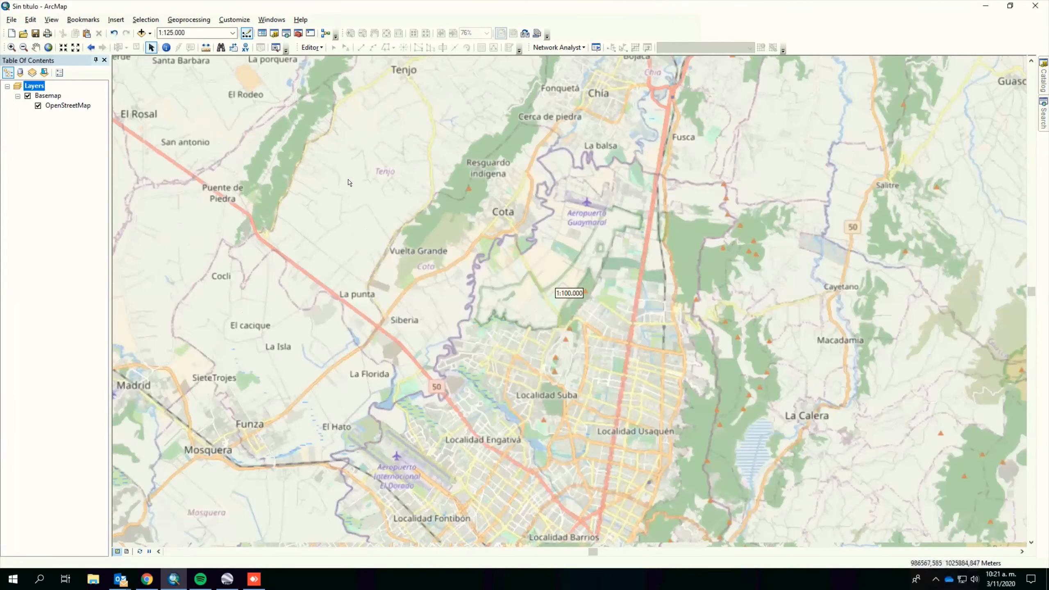
pyautogui.scroll(-3, 467, 238)
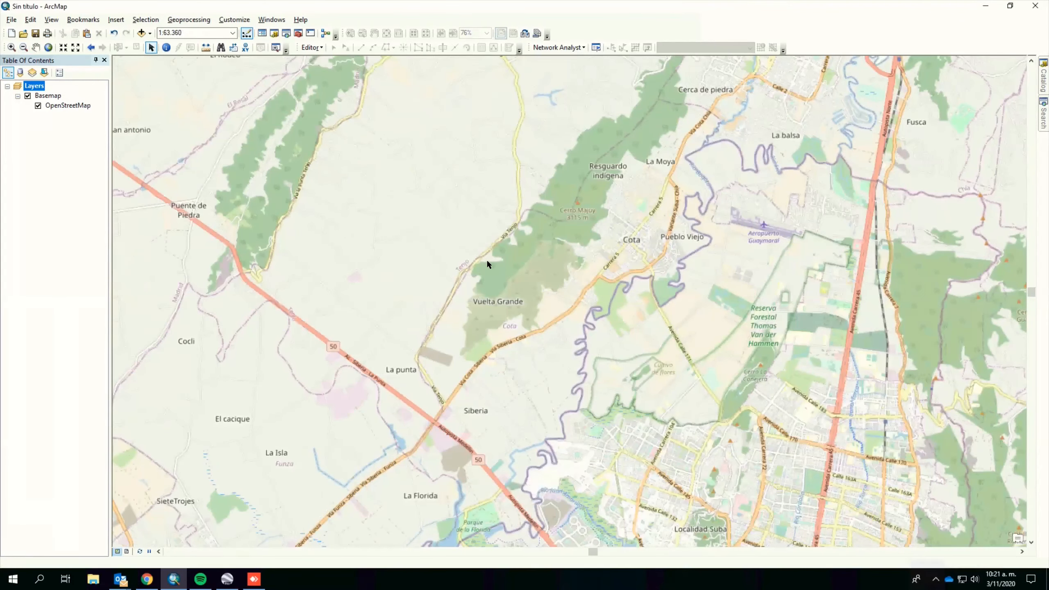
pyautogui.scroll(1, 491, 262)
pyautogui.scroll(5, 491, 262)
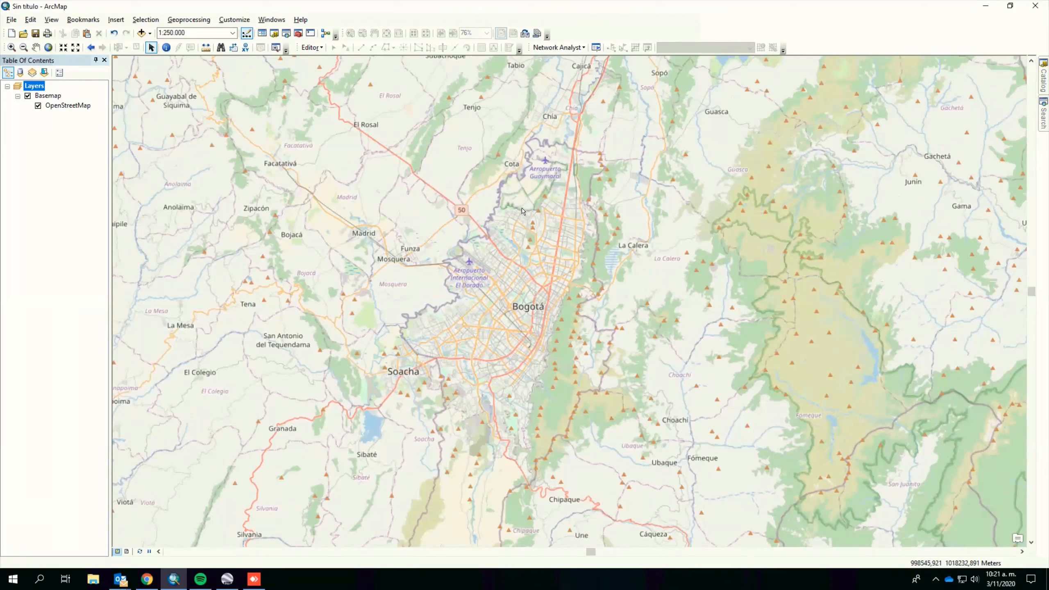
# - Start adding data and look through the folders available for a new folder connection, down to the user's Descargas folder
pyautogui.click(141, 33)
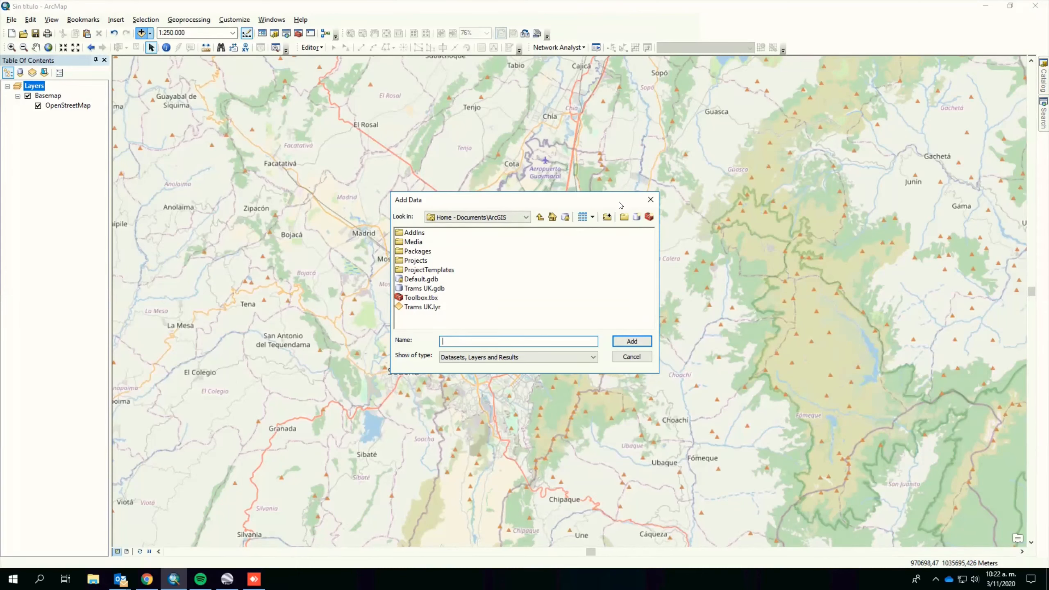
pyautogui.click(606, 219)
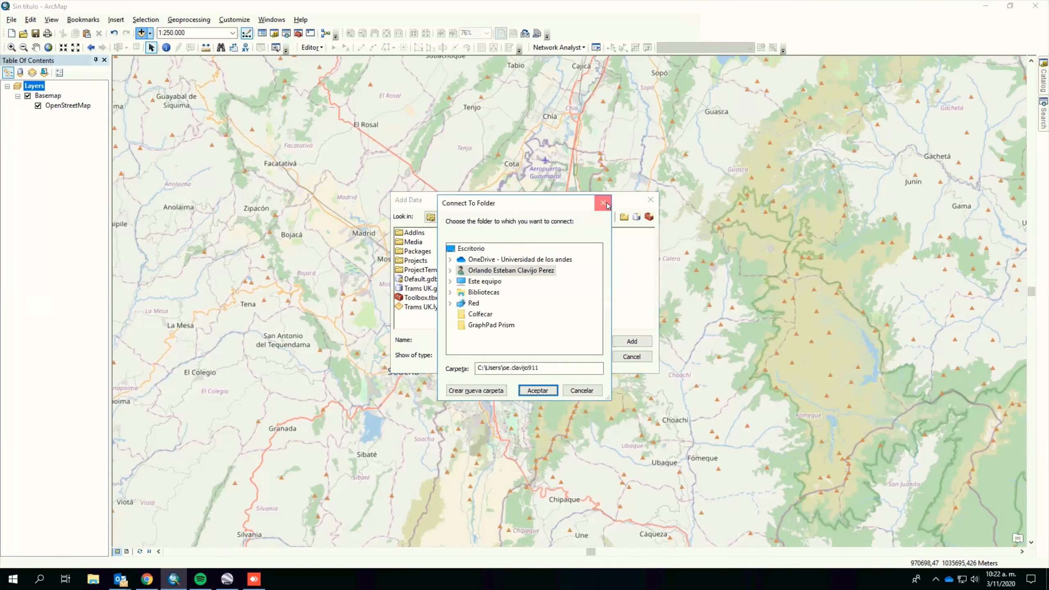
pyautogui.click(605, 203)
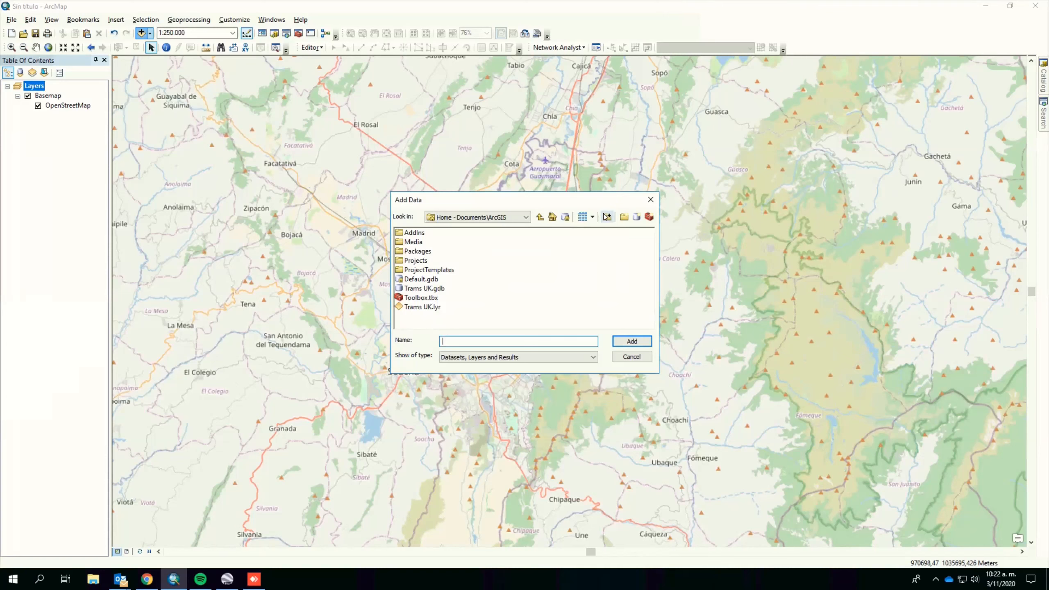
pyautogui.click(607, 219)
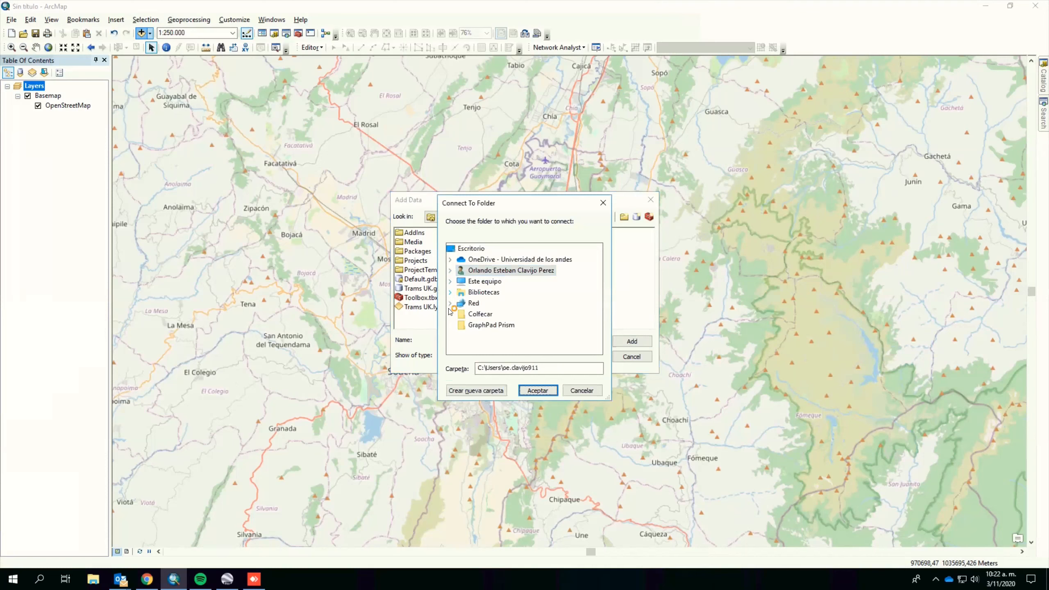
pyautogui.click(451, 270)
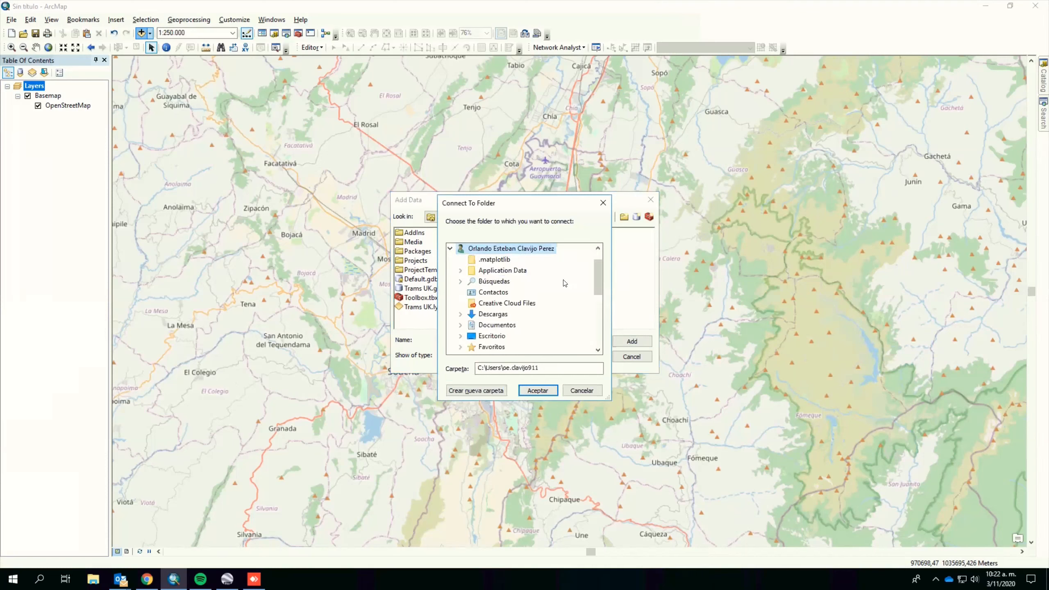
pyautogui.doubleClick(487, 314)
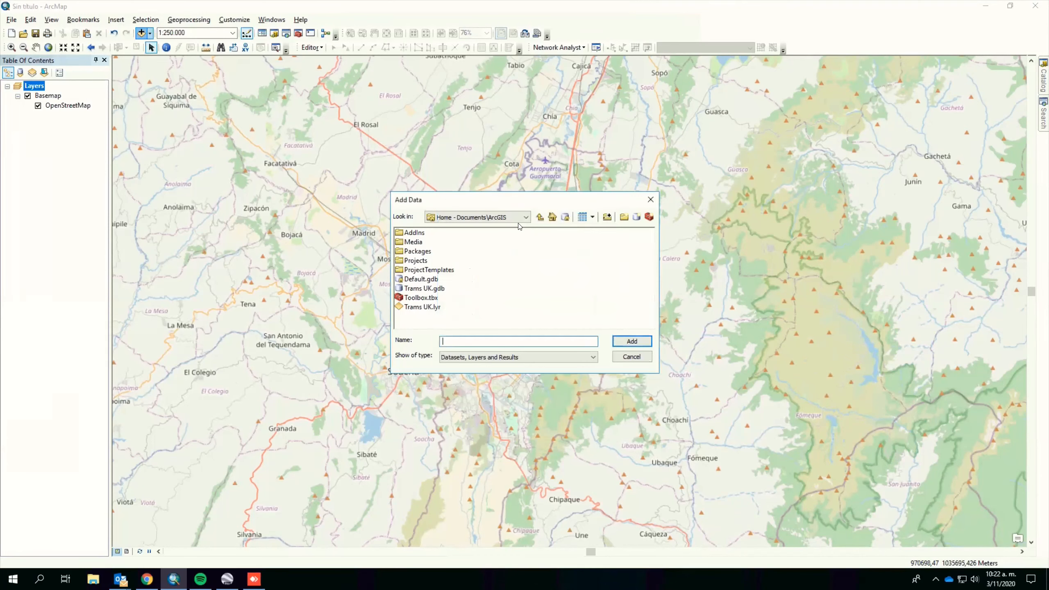
# - Look through the connected Downloads folder in Add Data and switch to the connected Documents folder
pyautogui.click(483, 218)
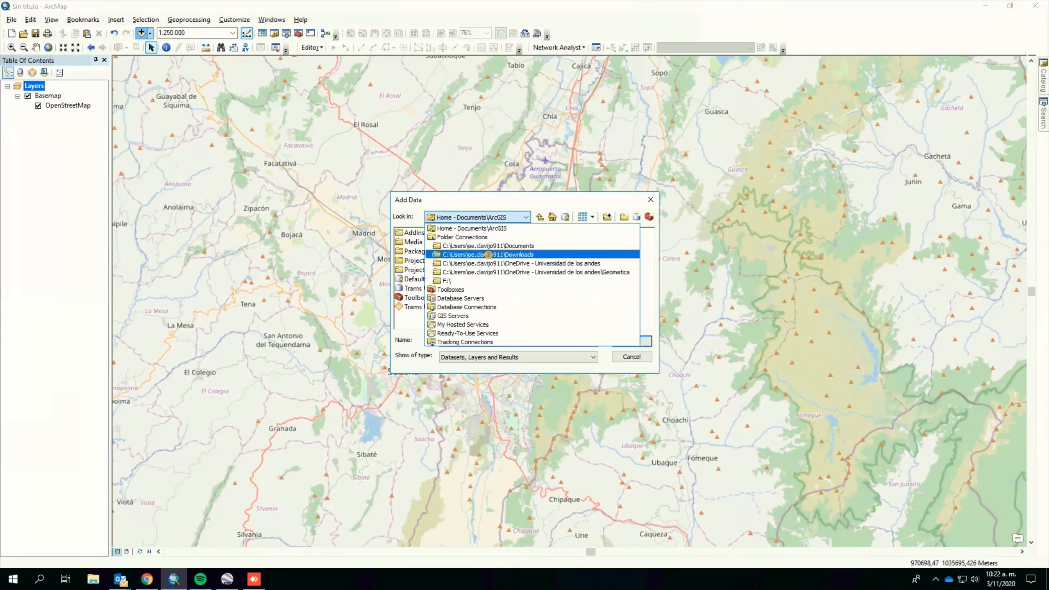
pyautogui.click(489, 255)
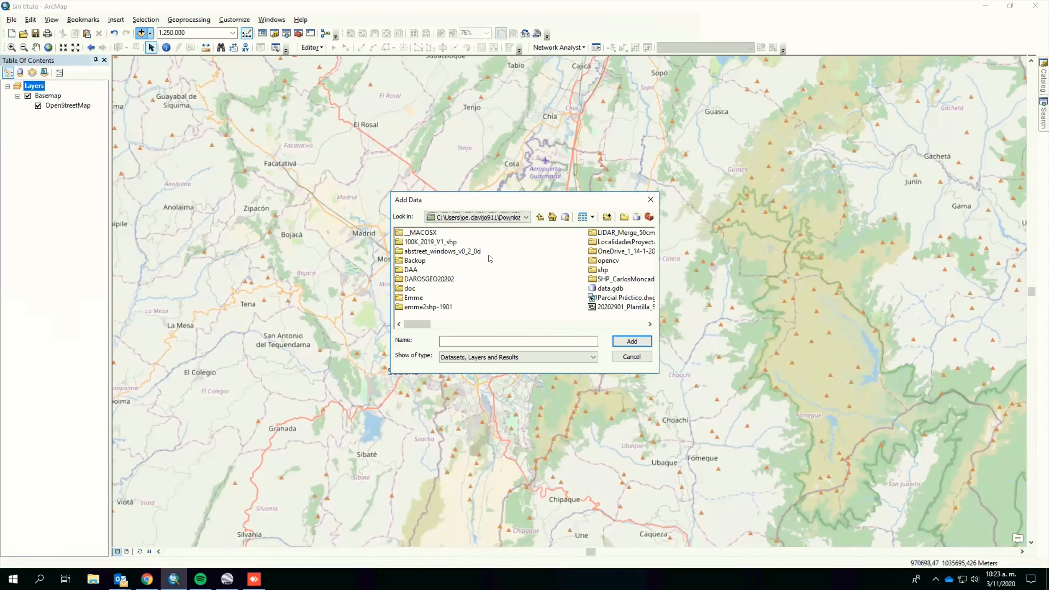
pyautogui.click(511, 217)
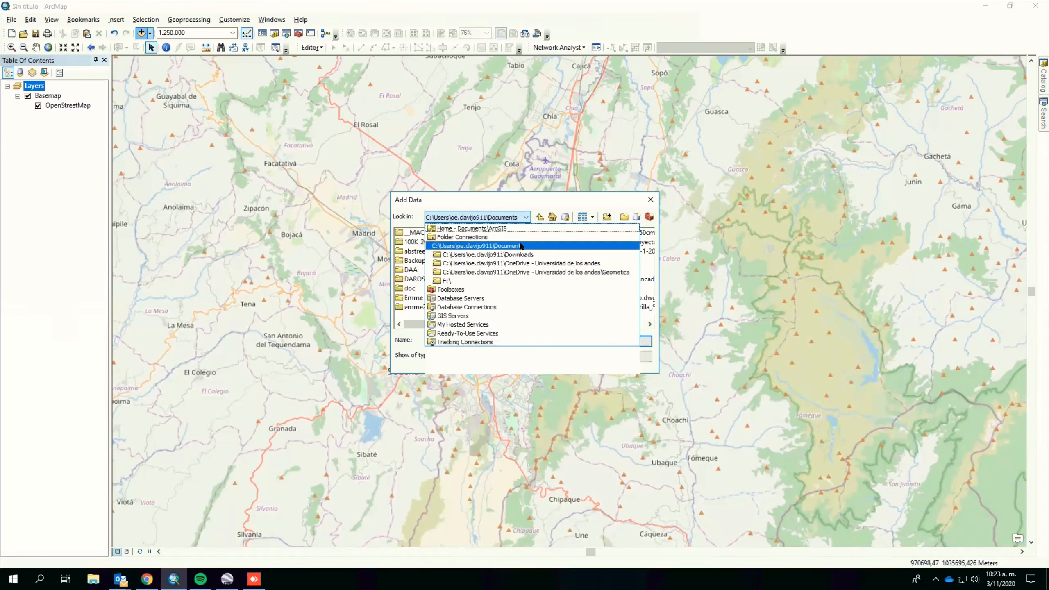
pyautogui.click(518, 247)
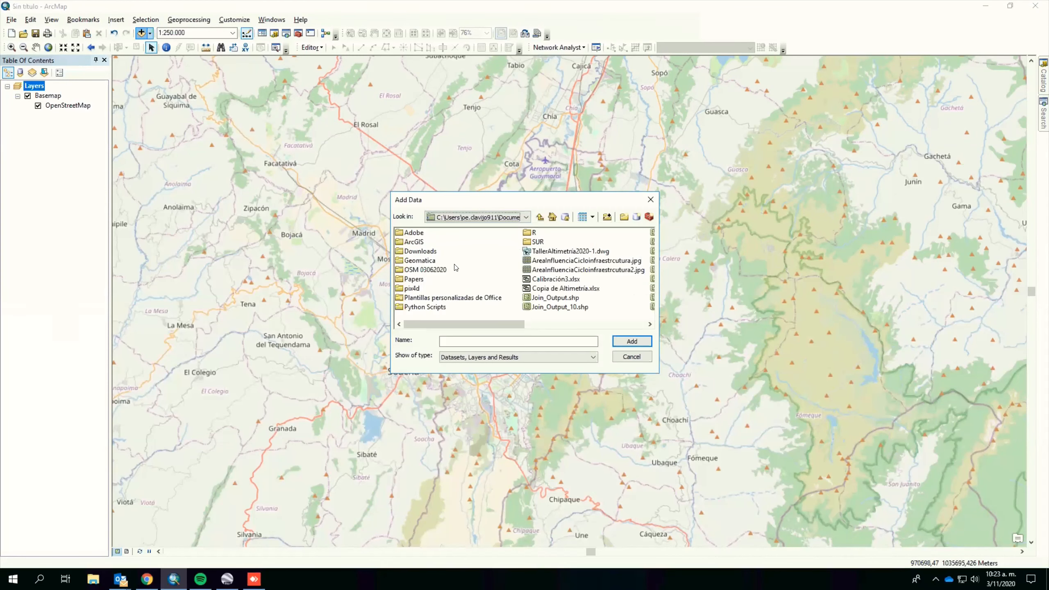
# - Add Localidades.shp from Geomatica\DatosSIG\ClaseCoordenadas to the map and dismiss the geographic coordinate systems warning
pyautogui.doubleClick(420, 261)
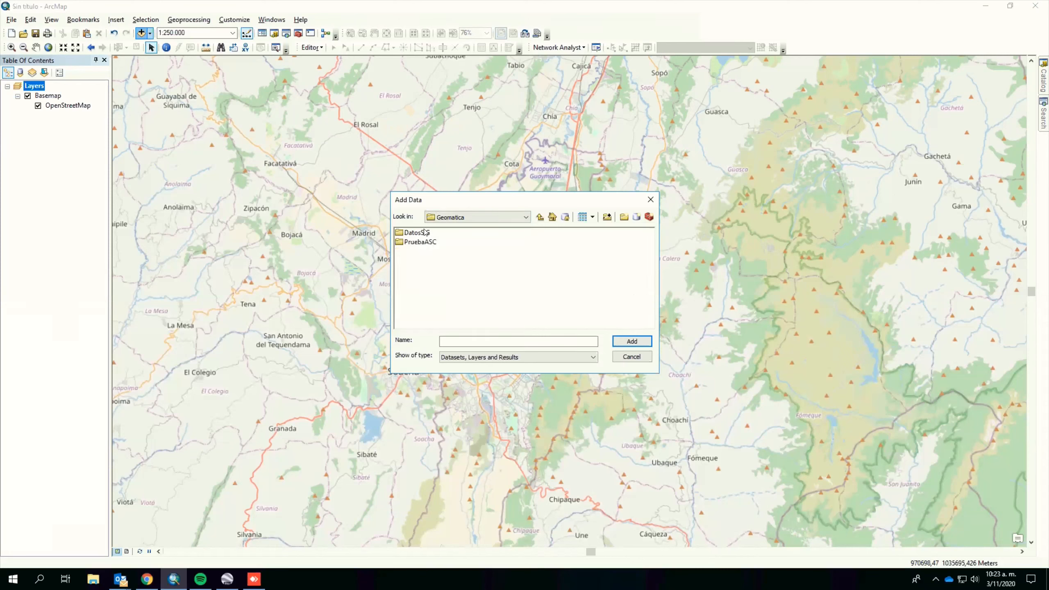
pyautogui.doubleClick(424, 233)
pyautogui.doubleClick(441, 253)
pyautogui.click(429, 233)
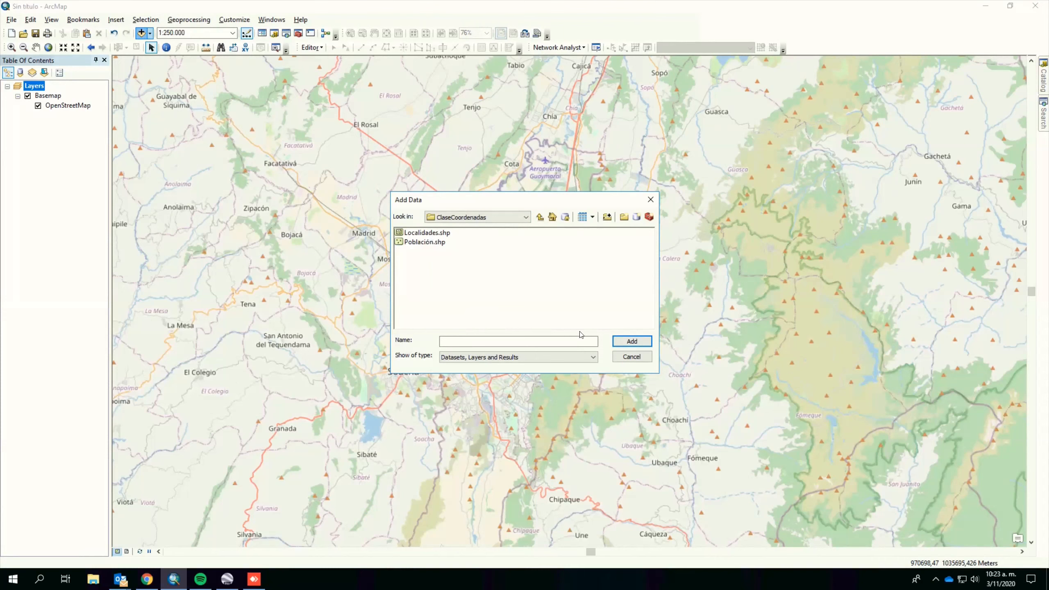
pyautogui.click(632, 341)
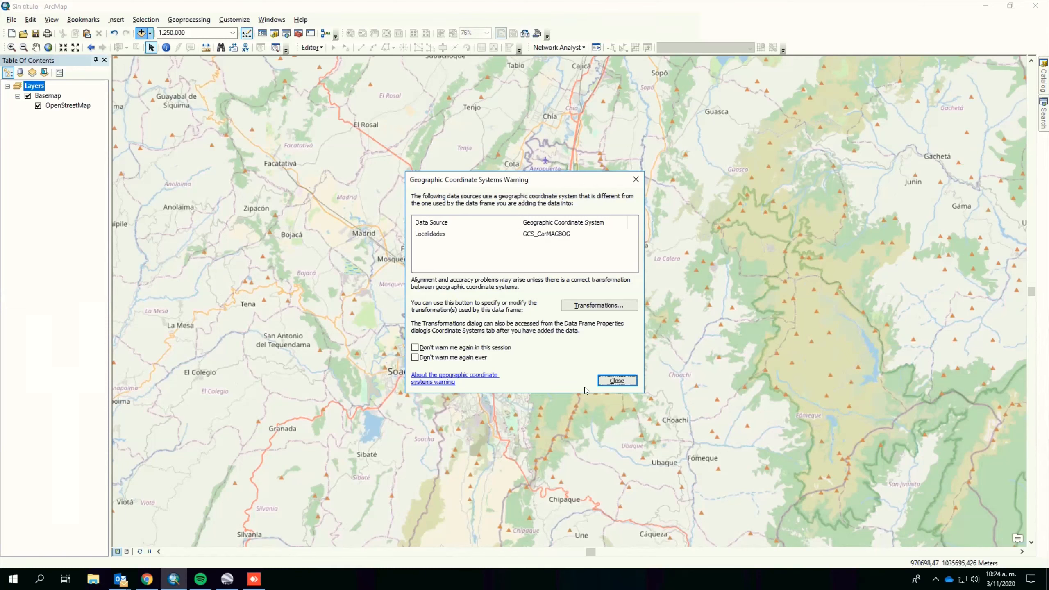
pyautogui.click(611, 380)
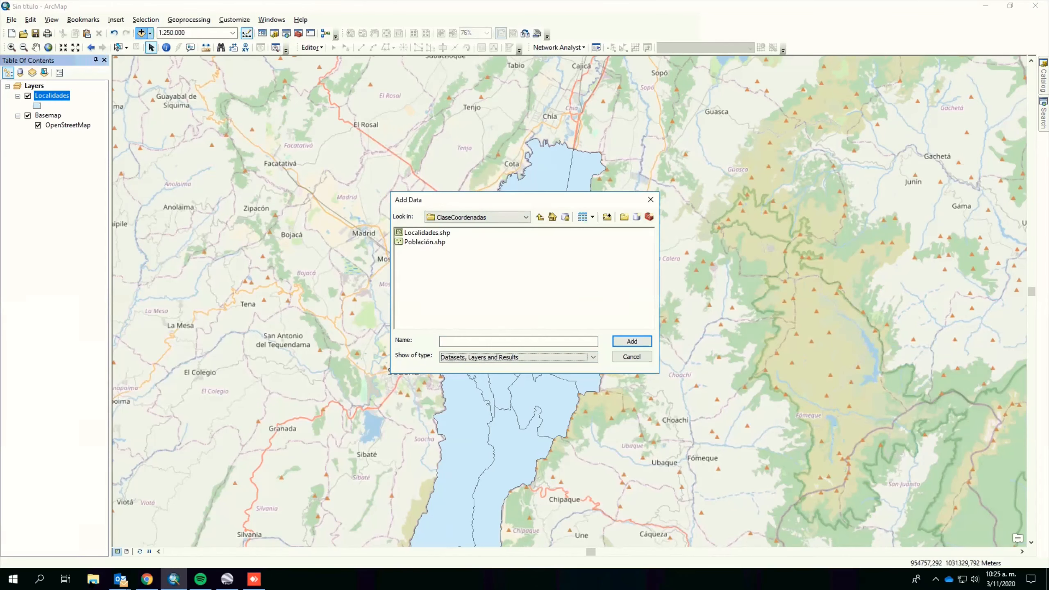
# - Switch to File Explorer and examine the files in Documentos\Geomatica\DatosSIG\ClaseCoordenadas
pyautogui.press('super+e')
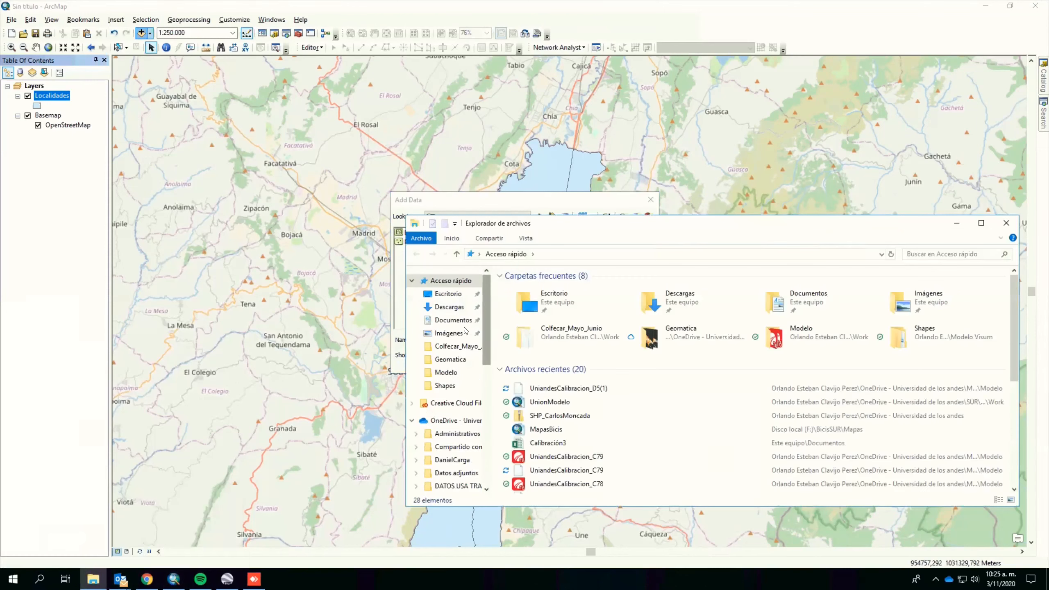
pyautogui.click(454, 320)
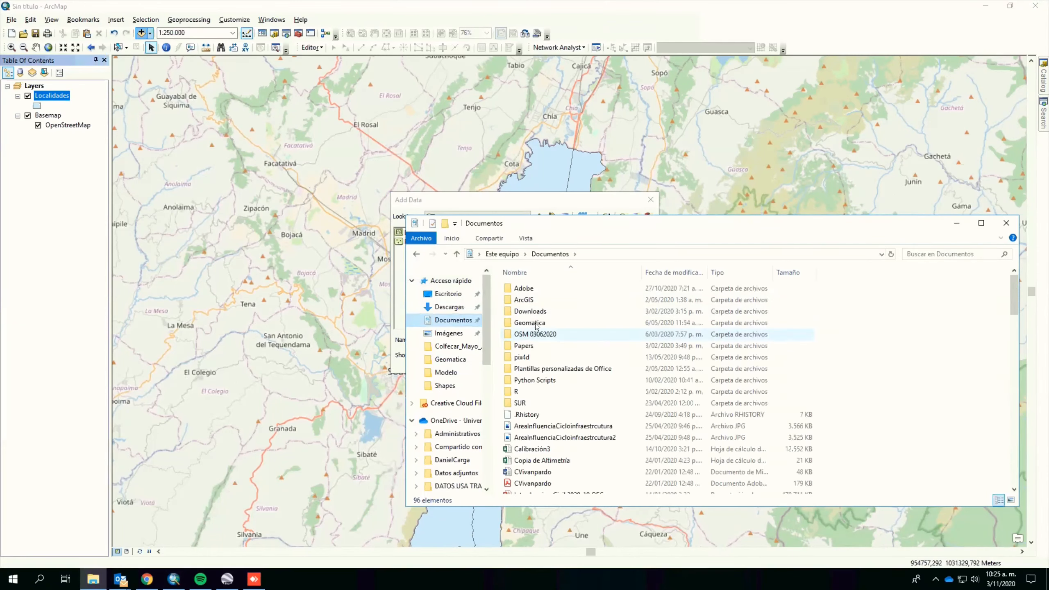
pyautogui.doubleClick(532, 324)
pyautogui.doubleClick(555, 292)
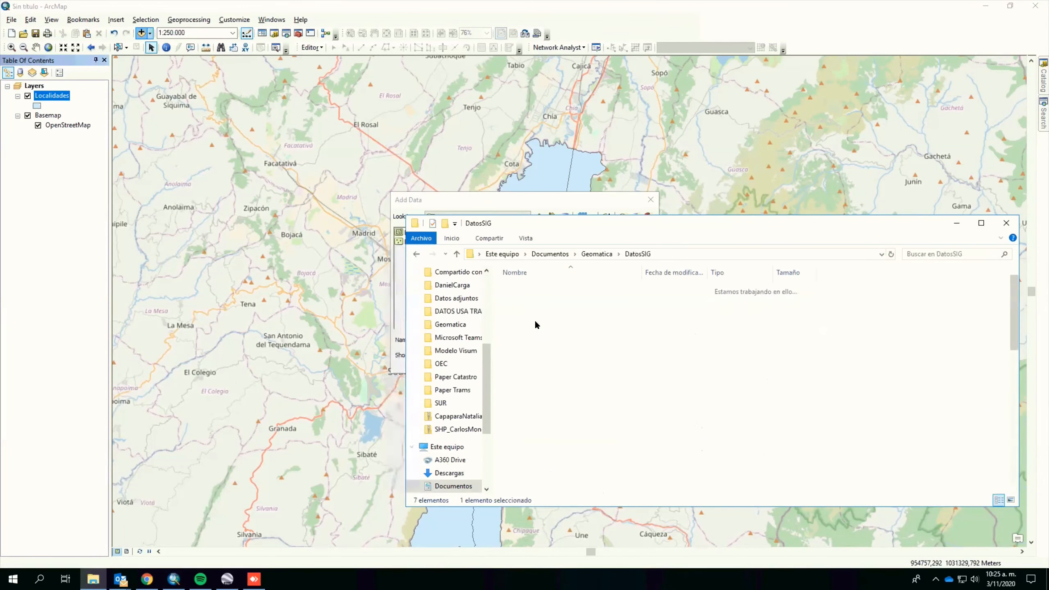
pyautogui.click(539, 312)
pyautogui.press('Return')
pyautogui.moveTo(688, 229); pyautogui.dragTo(613, 178)
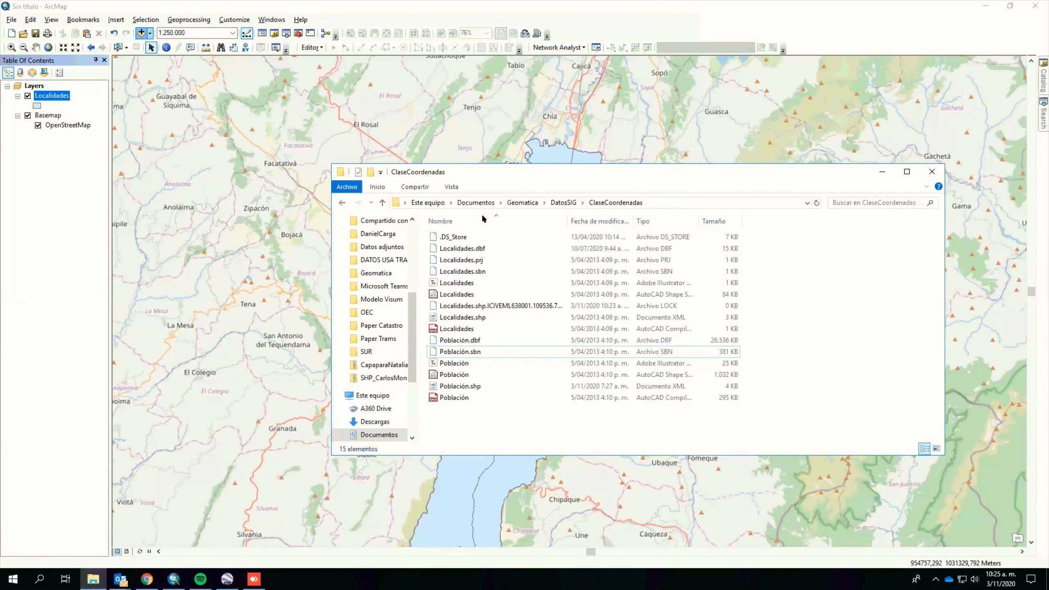
# - Return to ArcMap, leave the Add Data dialog without adding anything and remove the Localidades layer
pyautogui.hotkey('alt', 'Tab')
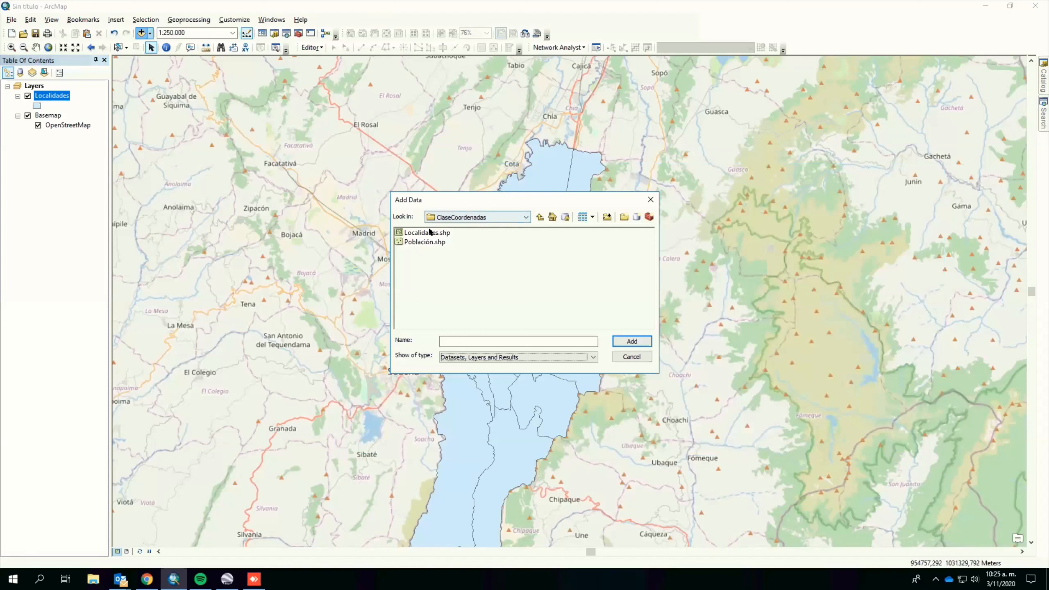
pyautogui.click(477, 217)
pyautogui.click(418, 251)
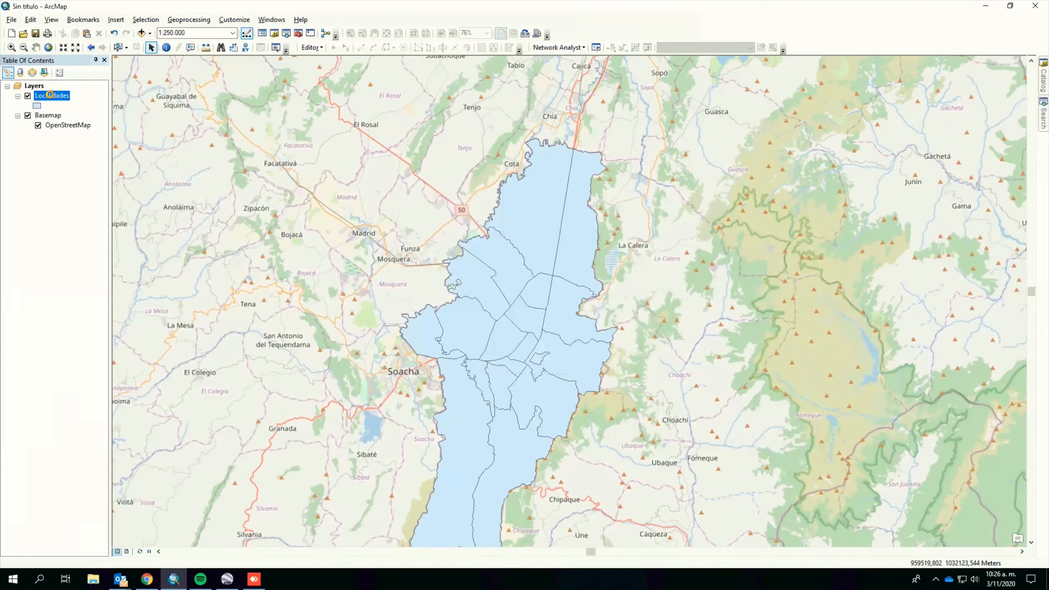
pyautogui.rightClick(51, 96)
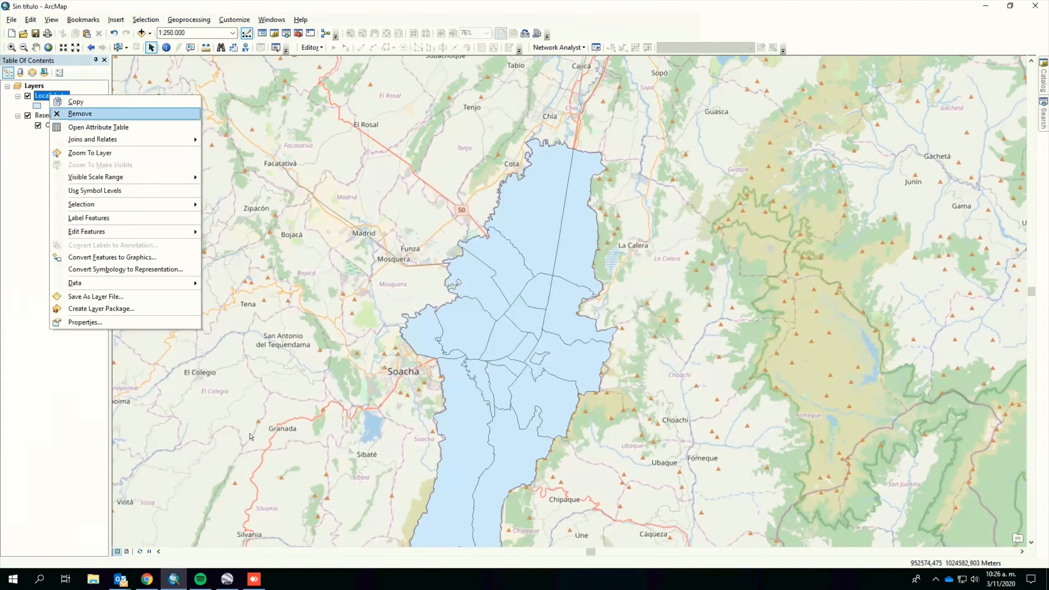
pyautogui.click(80, 113)
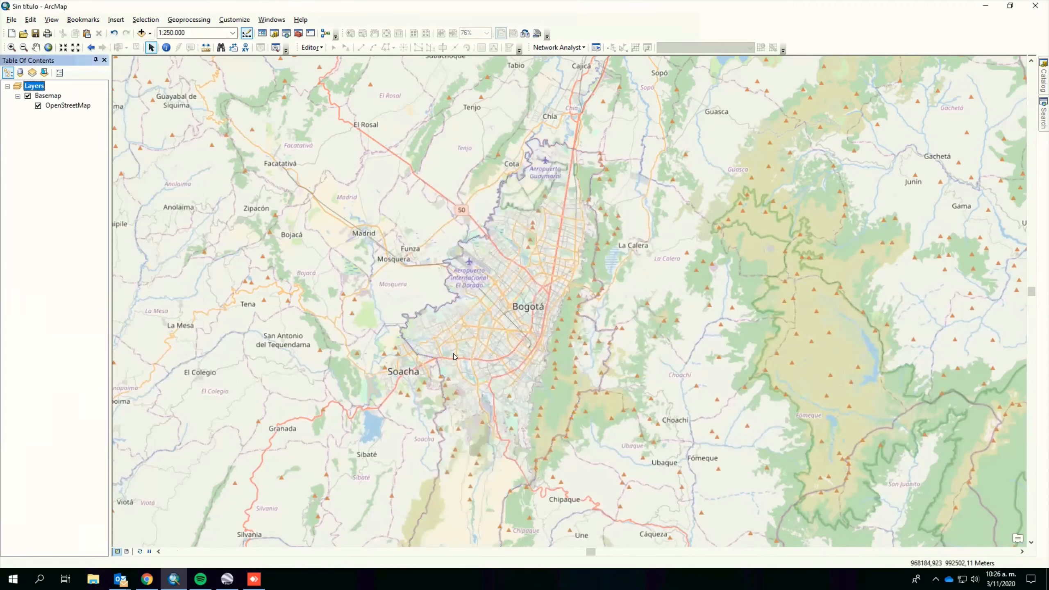
# - Switch to File Explorer and open the Documentos\Geomatica\DatosSIG folder
pyautogui.press('super+e')
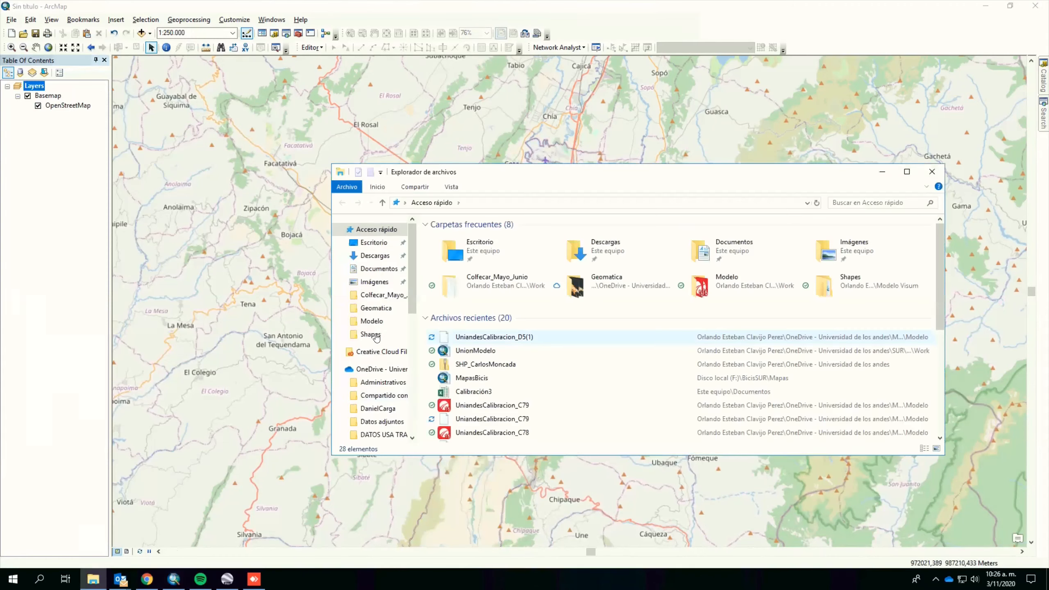
pyautogui.click(377, 309)
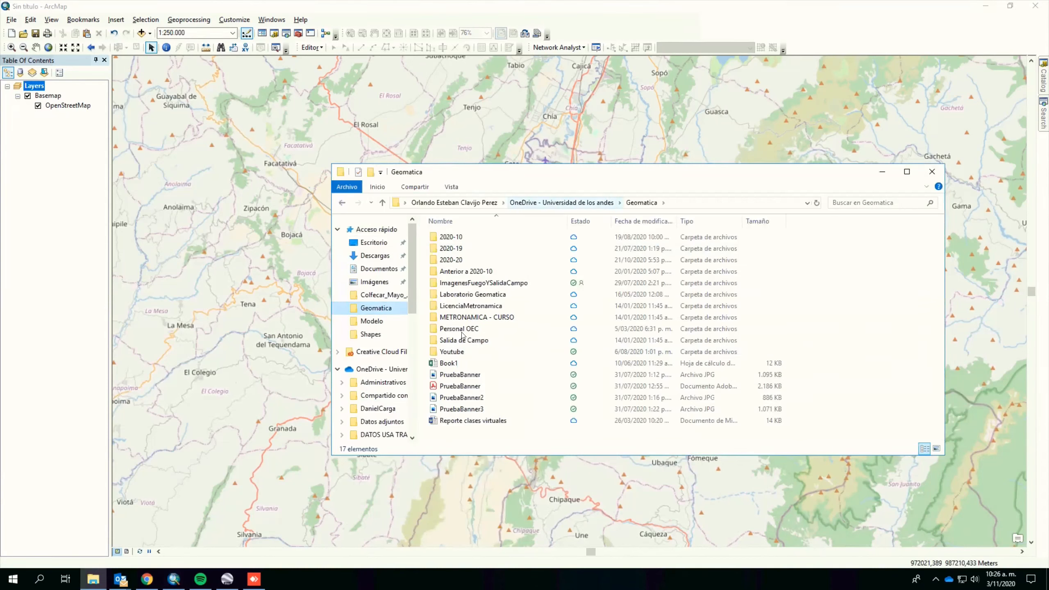
pyautogui.click(366, 255)
pyautogui.click(379, 269)
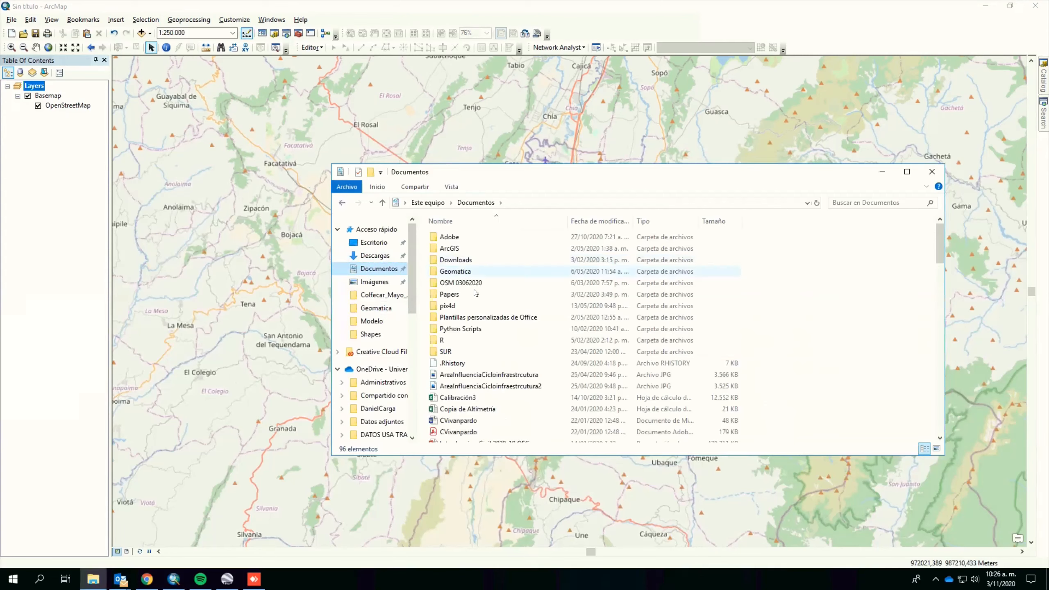
pyautogui.click(460, 271)
pyautogui.press('Return')
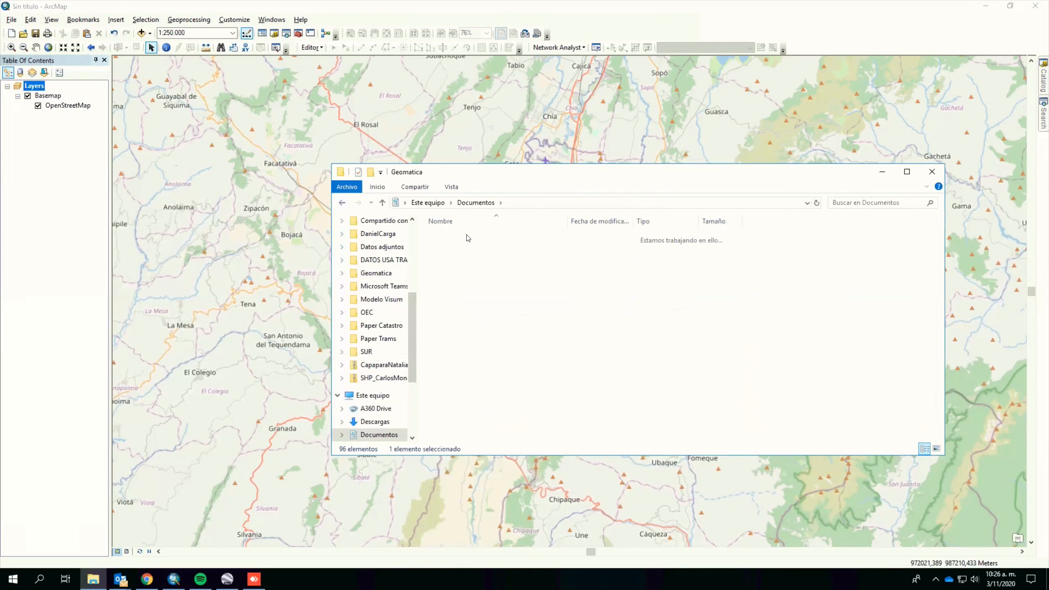
pyautogui.doubleClick(468, 238)
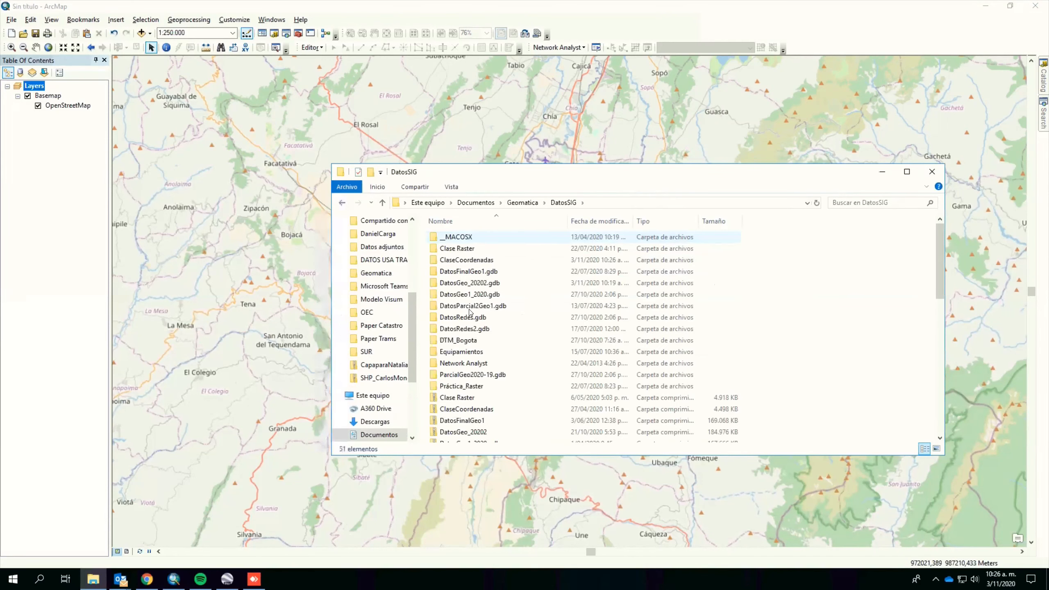
# - Add the Localidades shapefile to the map directly from the ClaseCoordenadas folder in File Explorer and dismiss the geographic coordinate systems warning
pyautogui.moveTo(470, 305); pyautogui.dragTo(101, 204)
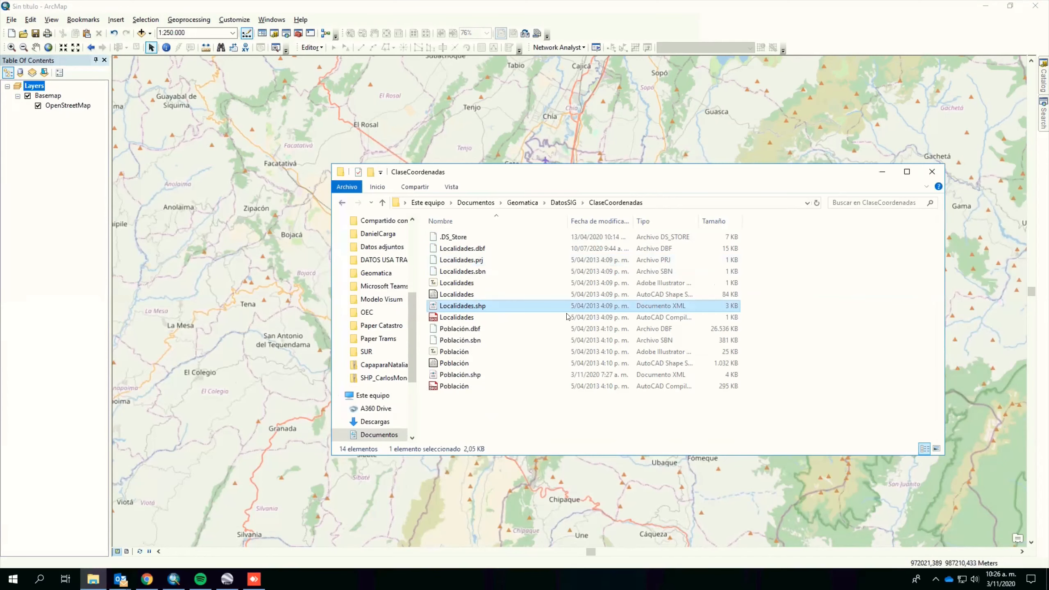
pyautogui.click(103, 580)
pyautogui.hotkey('alt', 'Tab')
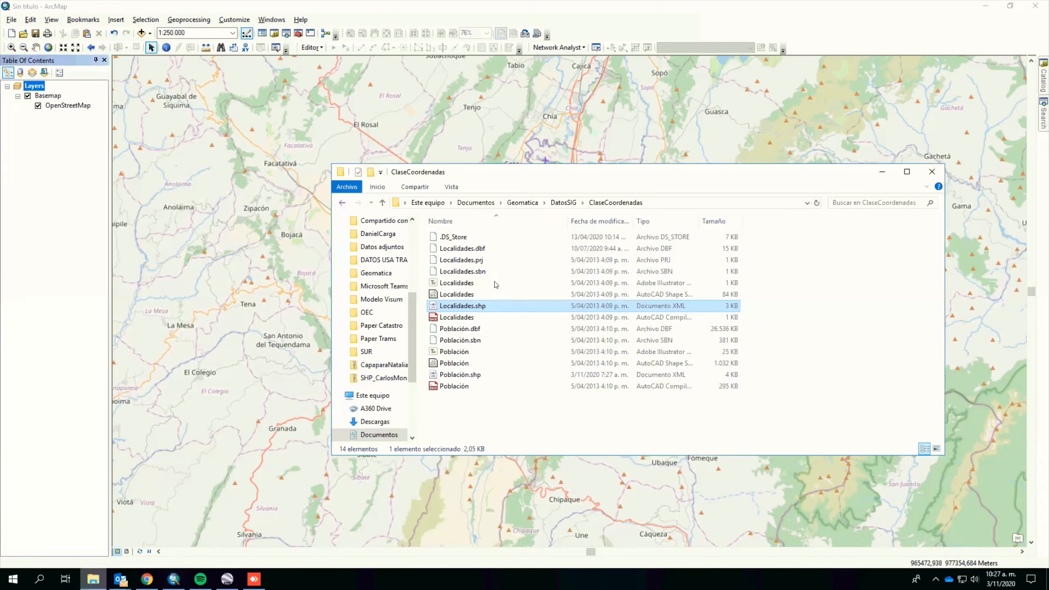
pyautogui.click(457, 295)
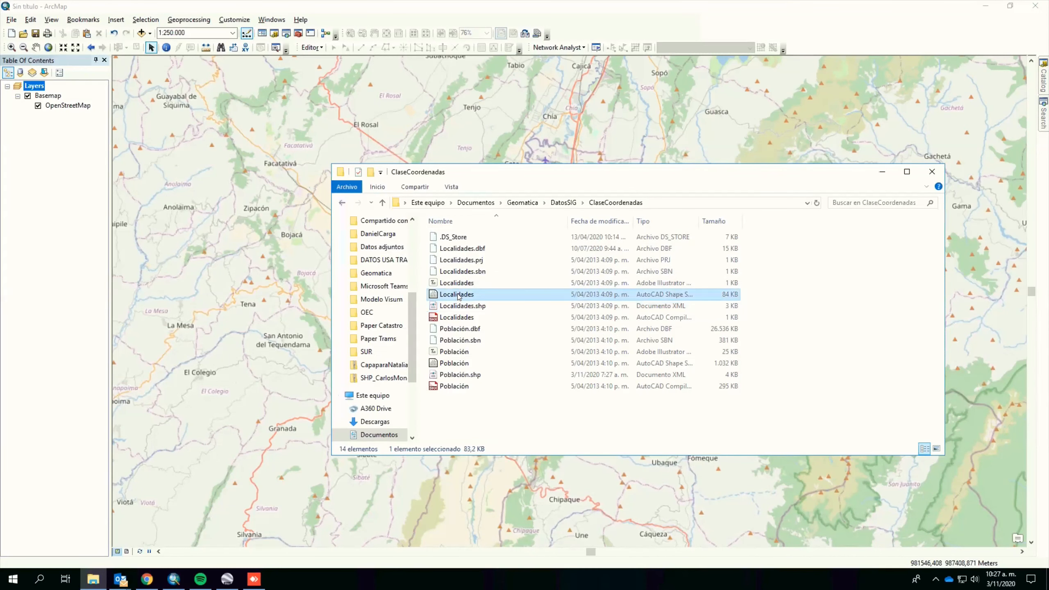
pyautogui.moveTo(250, 114); pyautogui.dragTo(465, 104)
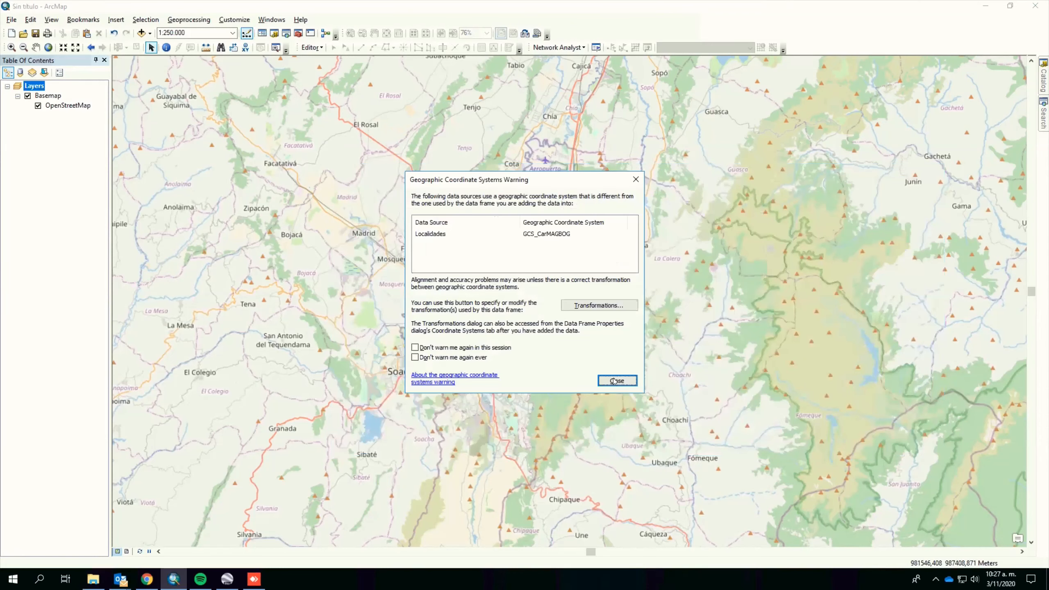
pyautogui.click(93, 579)
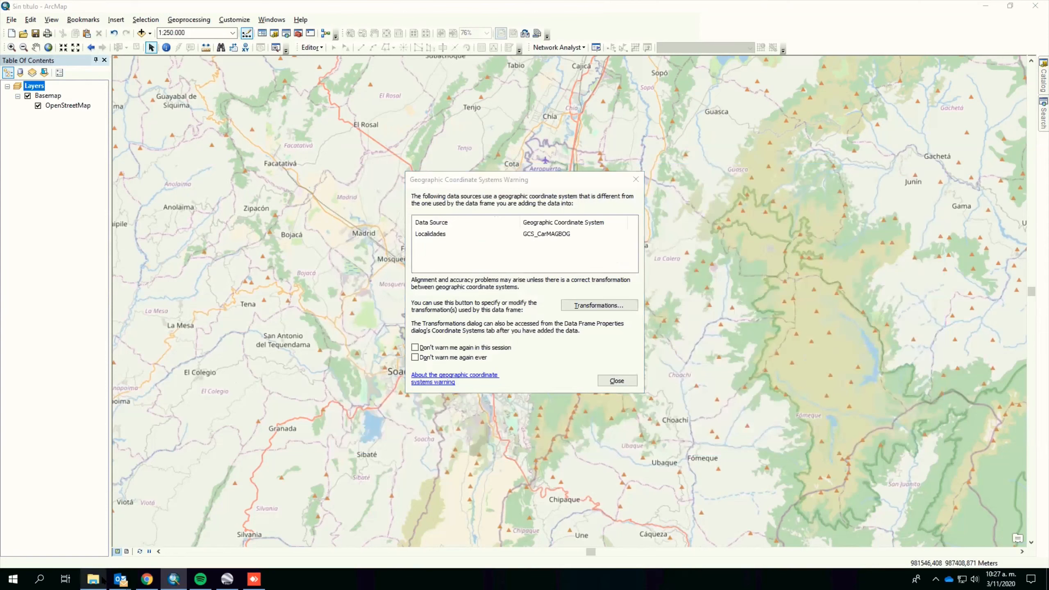
pyautogui.click(438, 359)
pyautogui.click(439, 359)
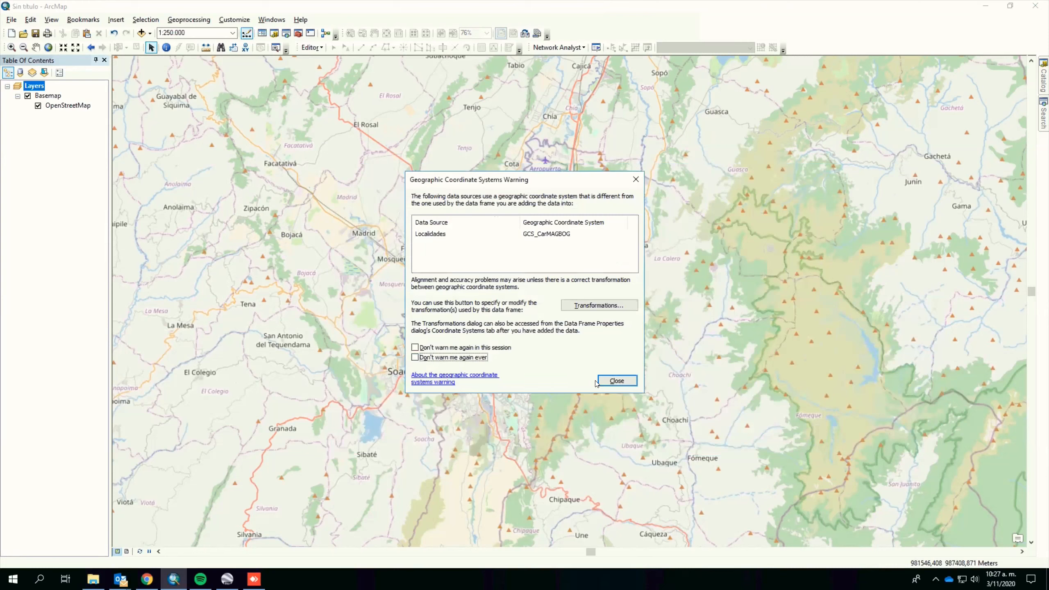
pyautogui.press('Return')
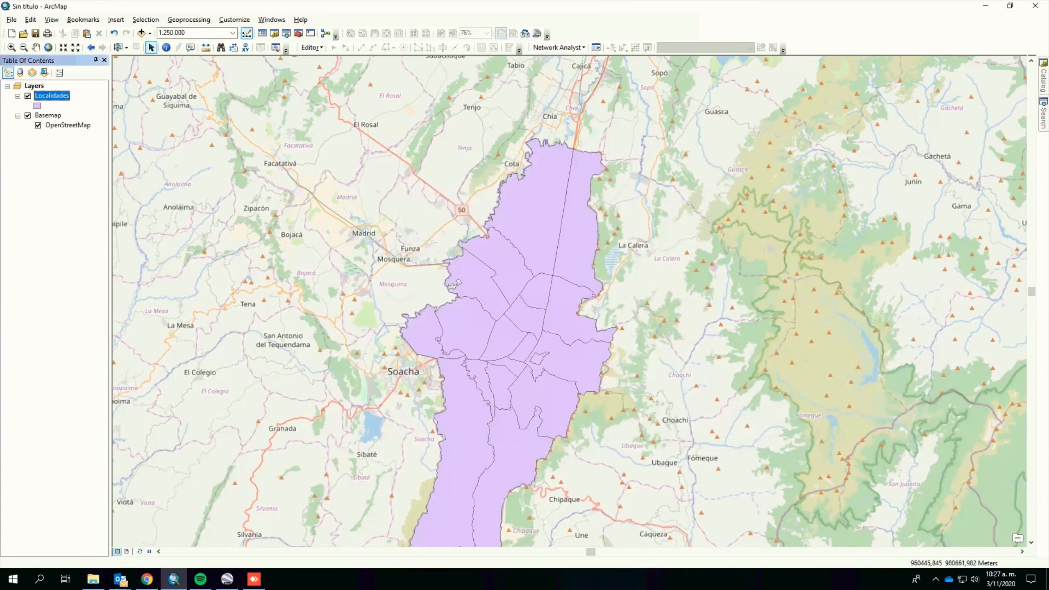
# - Review the component files of the Localidades shapefile in File Explorer, including Localidades.dbf, and minimise the window
pyautogui.click(94, 580)
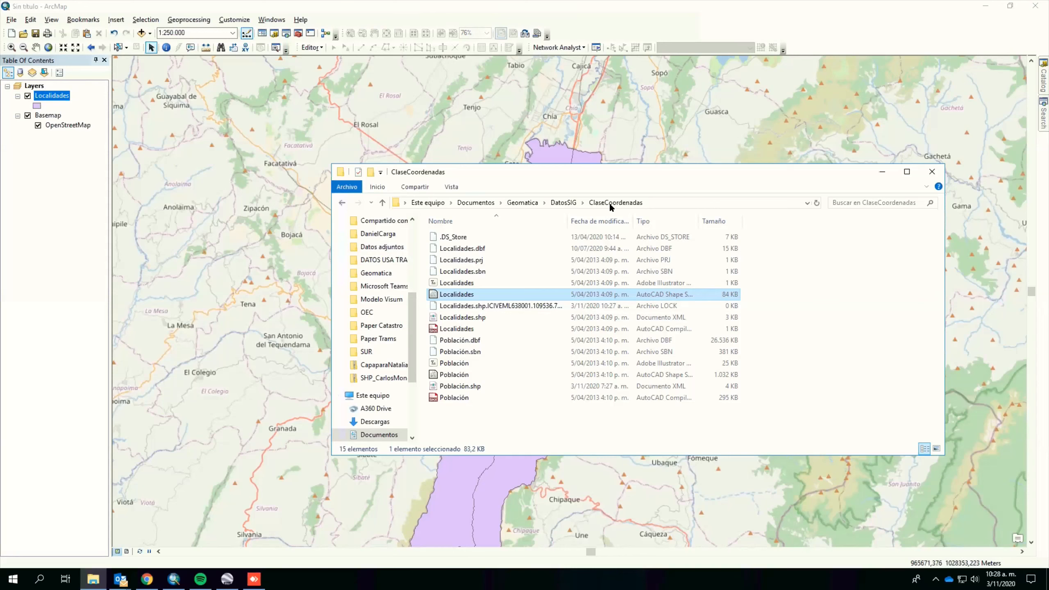
pyautogui.click(479, 249)
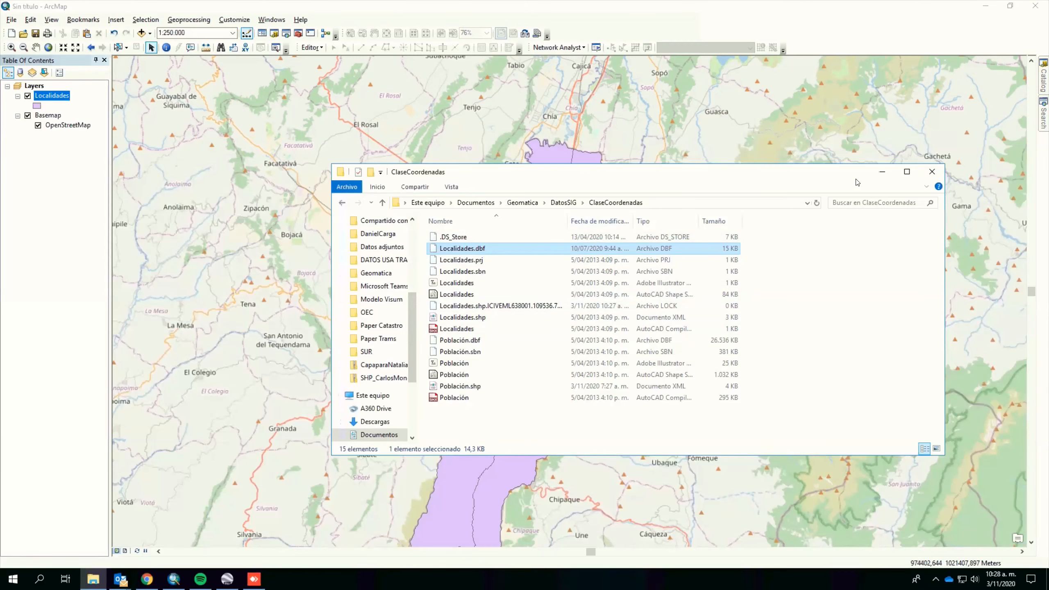
pyautogui.click(883, 172)
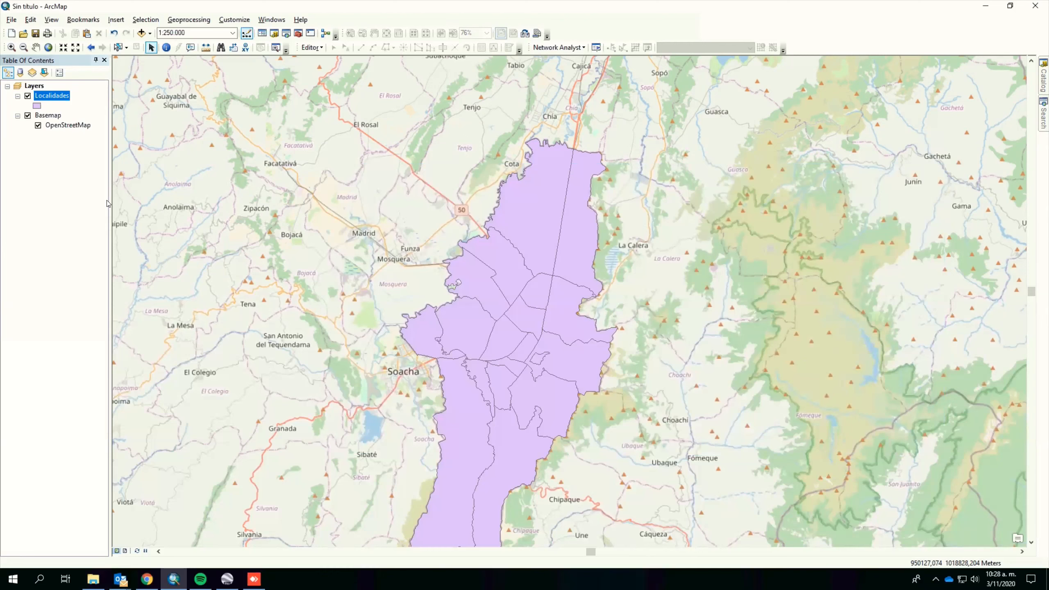
# - Open the Localidades layer's properties and examine its extent and data source details
pyautogui.rightClick(53, 97)
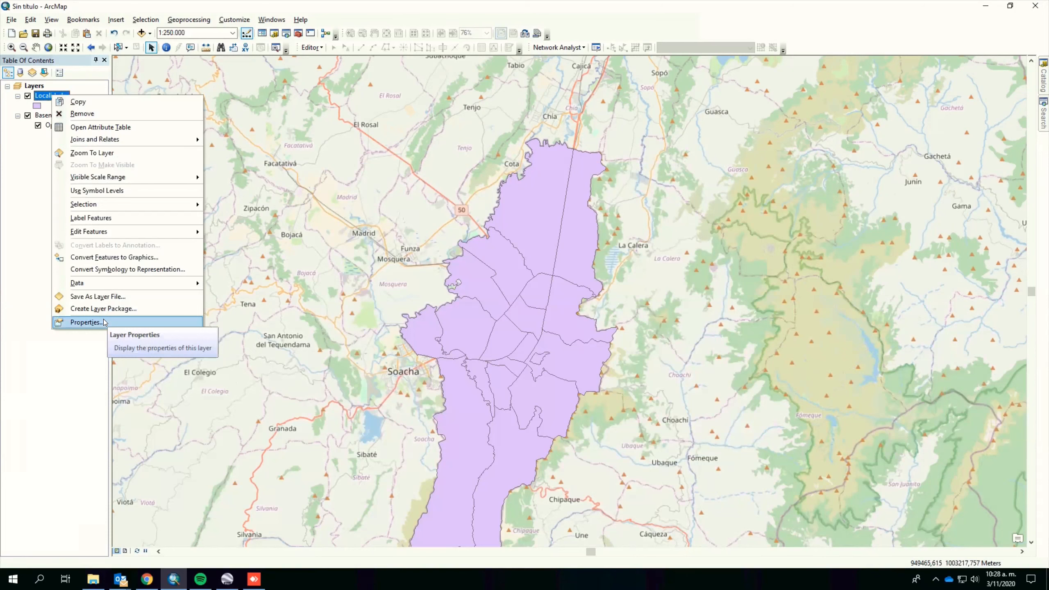
pyautogui.click(126, 317)
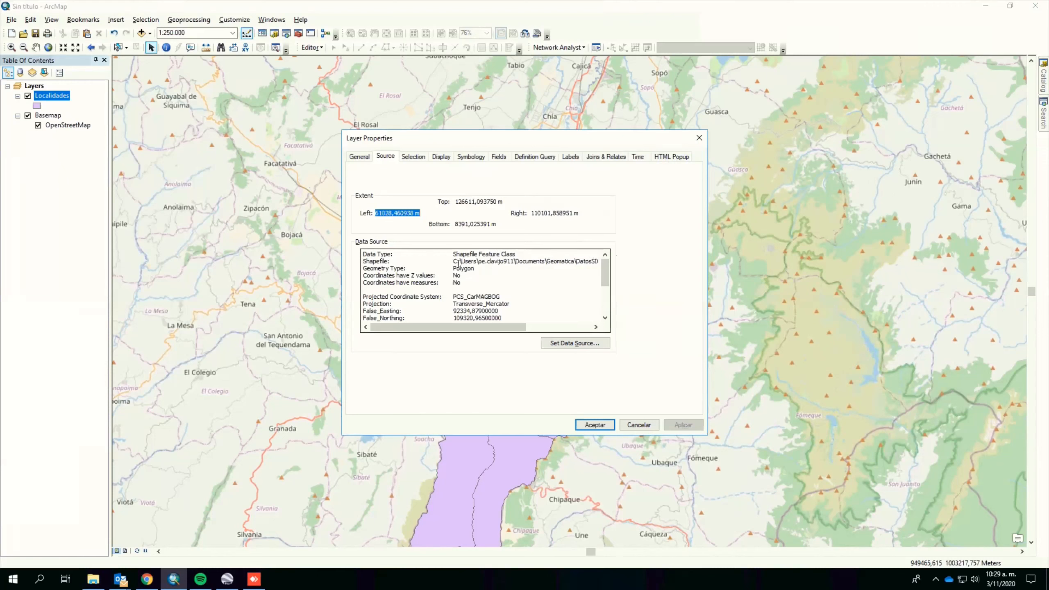
pyautogui.moveTo(462, 271); pyautogui.dragTo(454, 269)
pyautogui.click(464, 276)
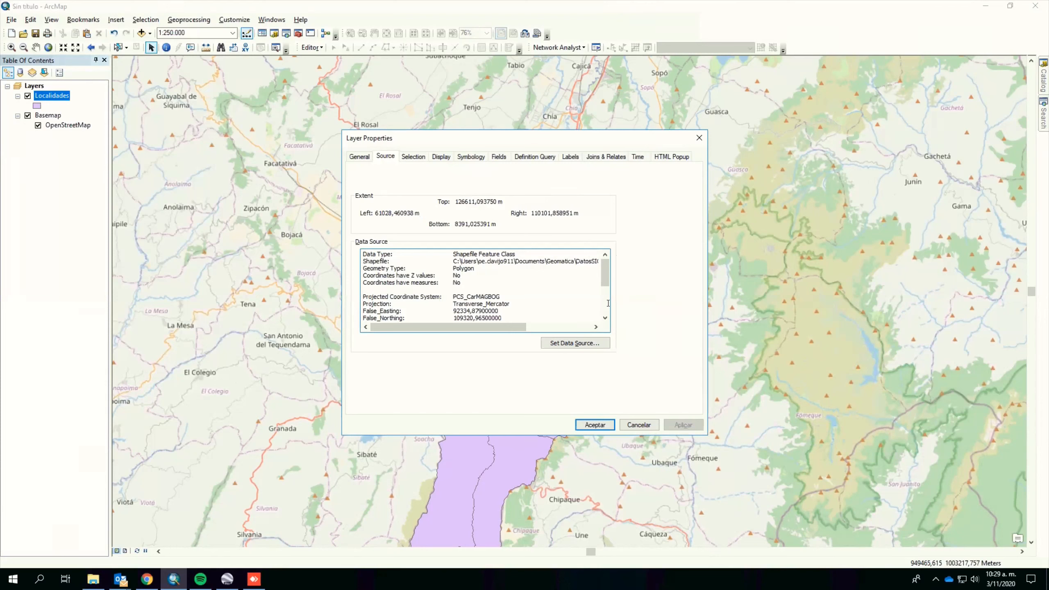
# - Read through the Localidades layer's projected and geographic coordinate system parameters down to the angular unit
pyautogui.click(606, 318)
pyautogui.click(606, 318)
pyautogui.click(605, 318)
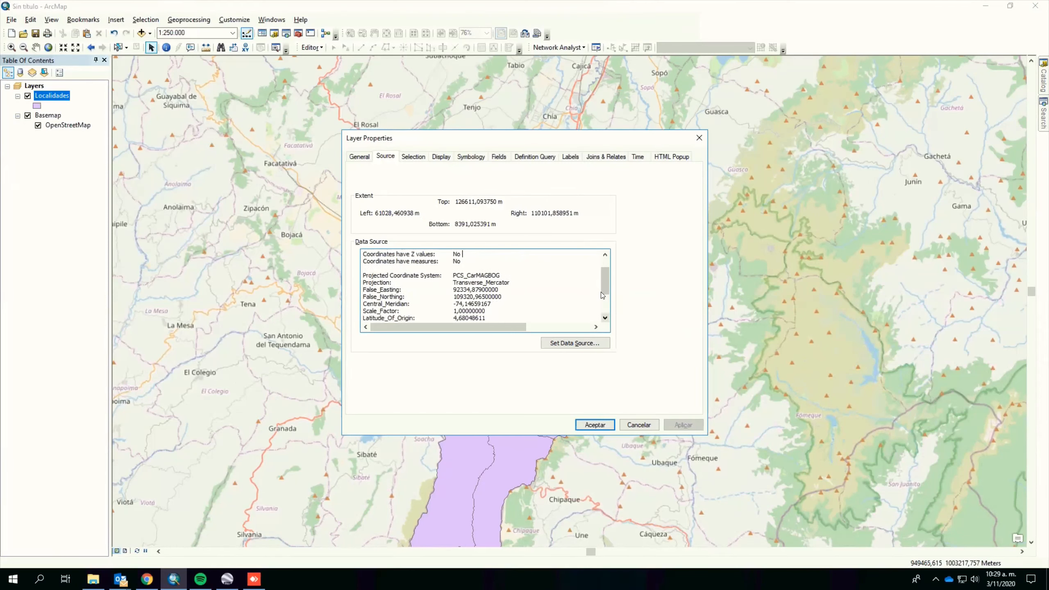
pyautogui.click(605, 318)
pyautogui.click(605, 318)
pyautogui.click(605, 317)
pyautogui.click(606, 318)
pyautogui.click(606, 317)
pyautogui.click(606, 318)
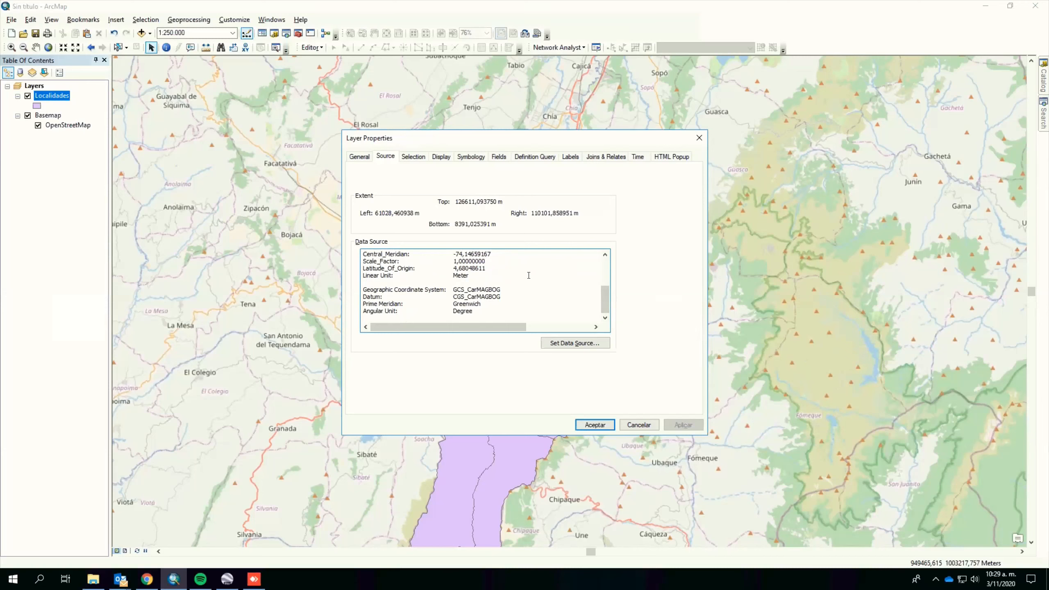
# - Recheck the layer's projection parameters and leave its properties without changing anything
pyautogui.click(606, 255)
pyautogui.click(606, 255)
pyautogui.click(606, 255)
pyautogui.click(606, 255)
pyautogui.scroll(1, 496, 280)
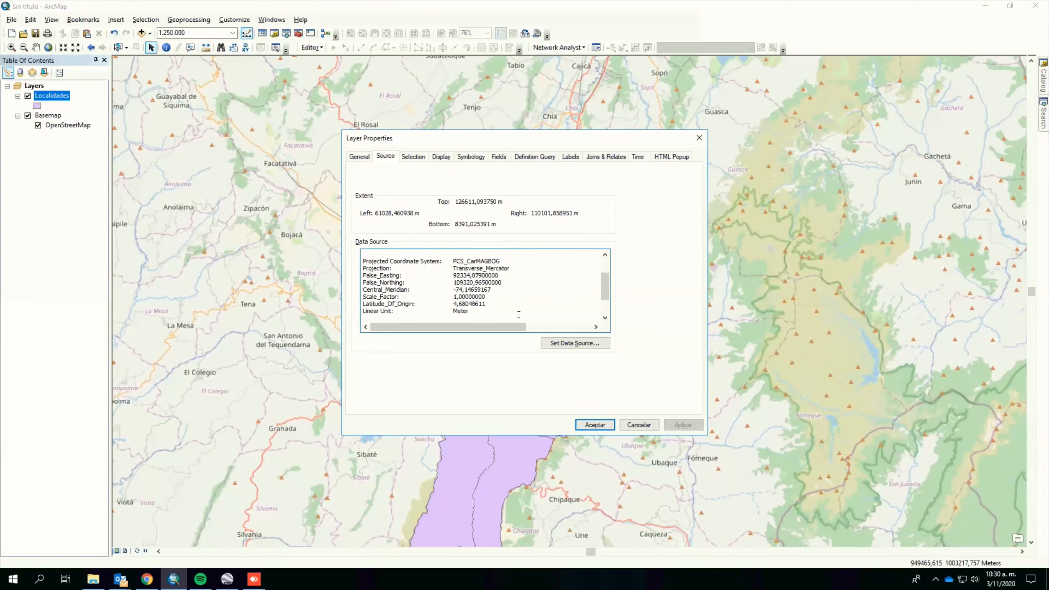
pyautogui.click(630, 421)
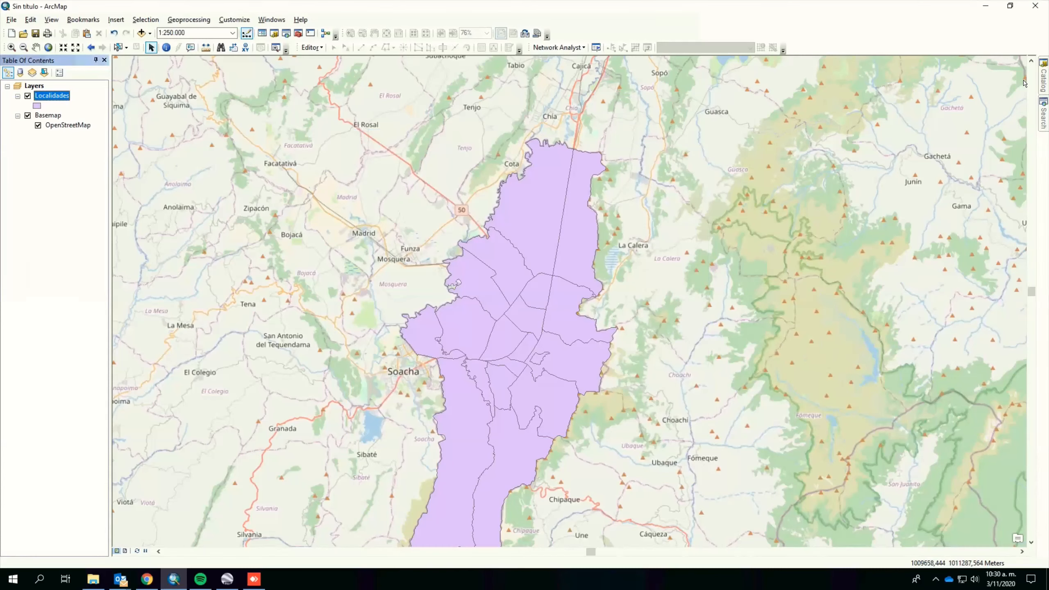
# - Search the geoprocessing tools for "project" and open the Project (Data Management) tool, shifting its dialog slightly aside
pyautogui.moveTo(1043, 83)
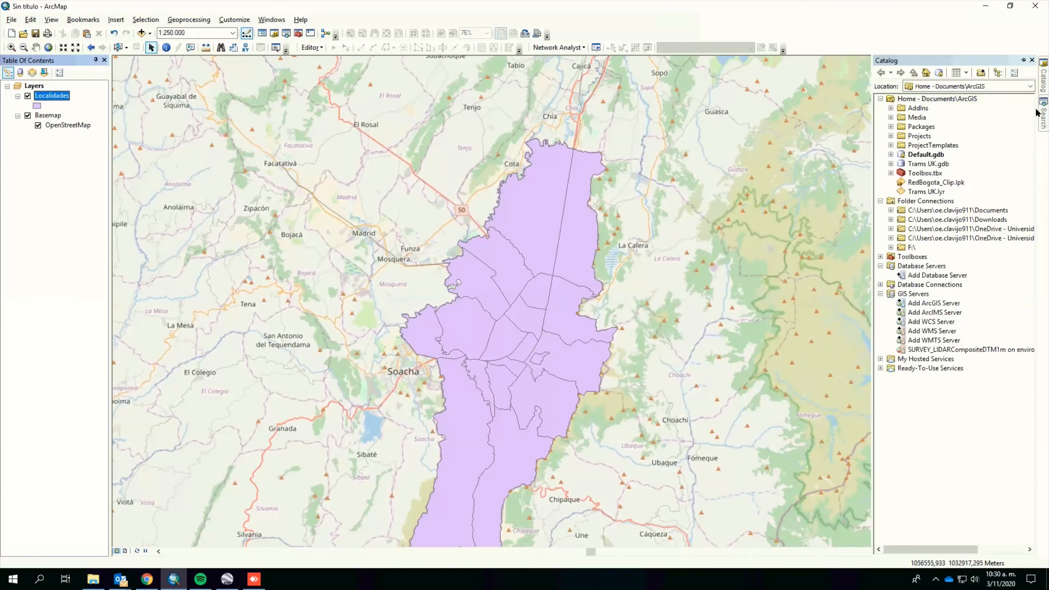
pyautogui.moveTo(1043, 113)
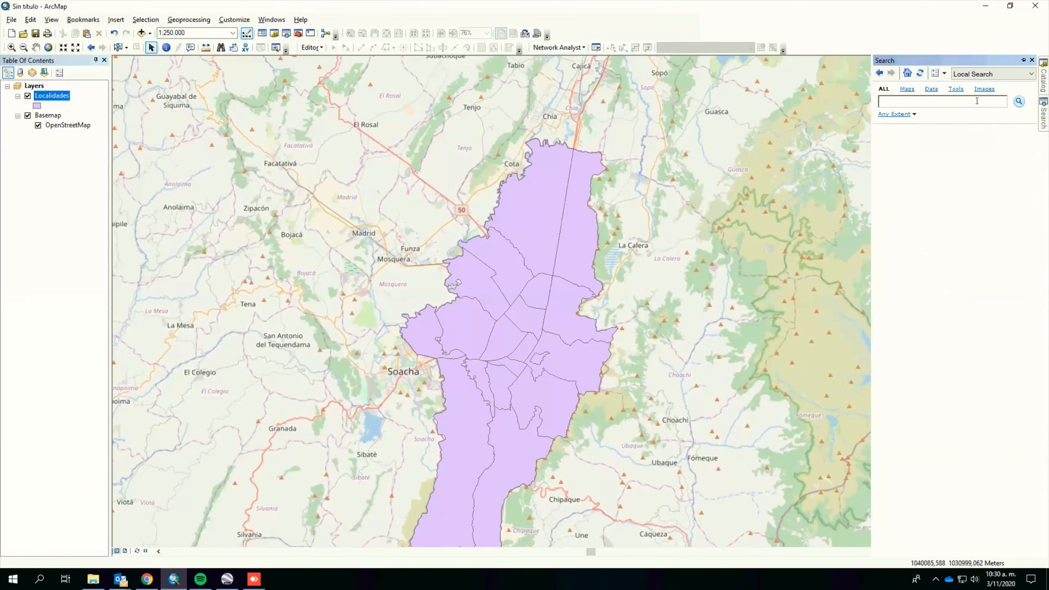
pyautogui.write('project')
pyautogui.press('Return')
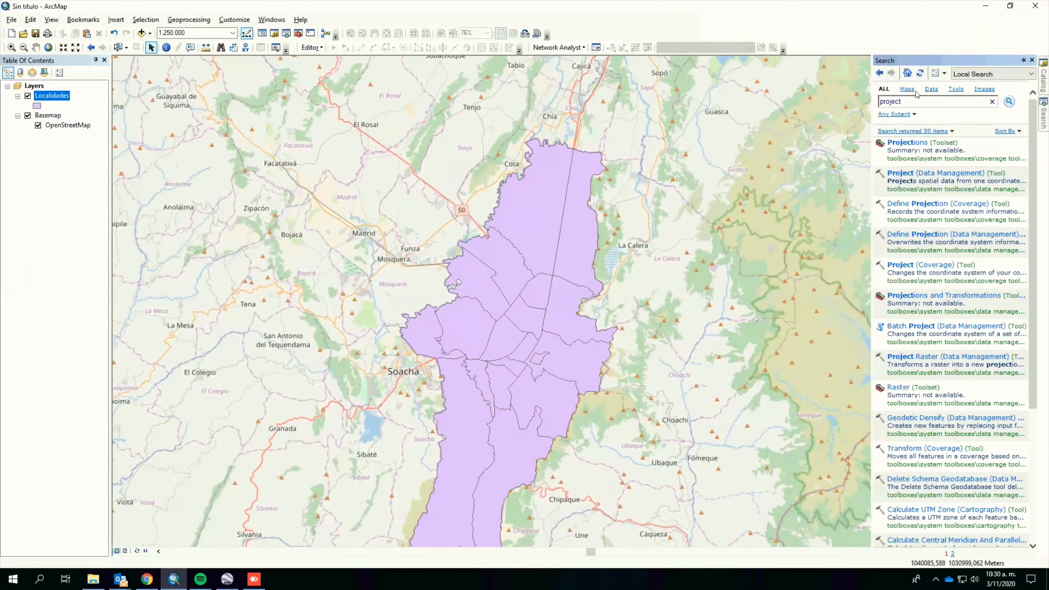
pyautogui.click(903, 174)
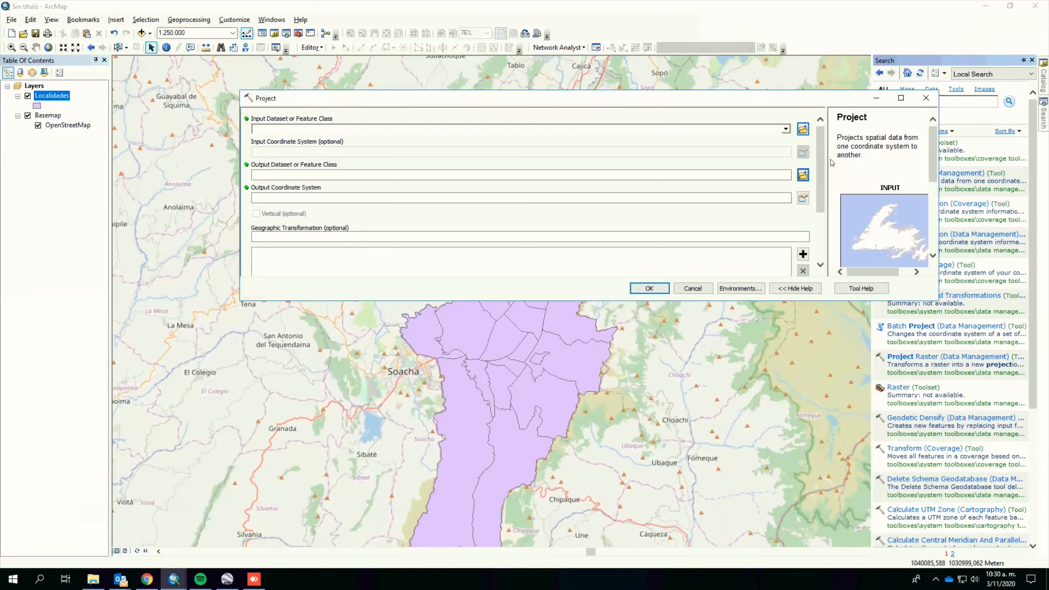
pyautogui.moveTo(666, 105); pyautogui.dragTo(614, 110)
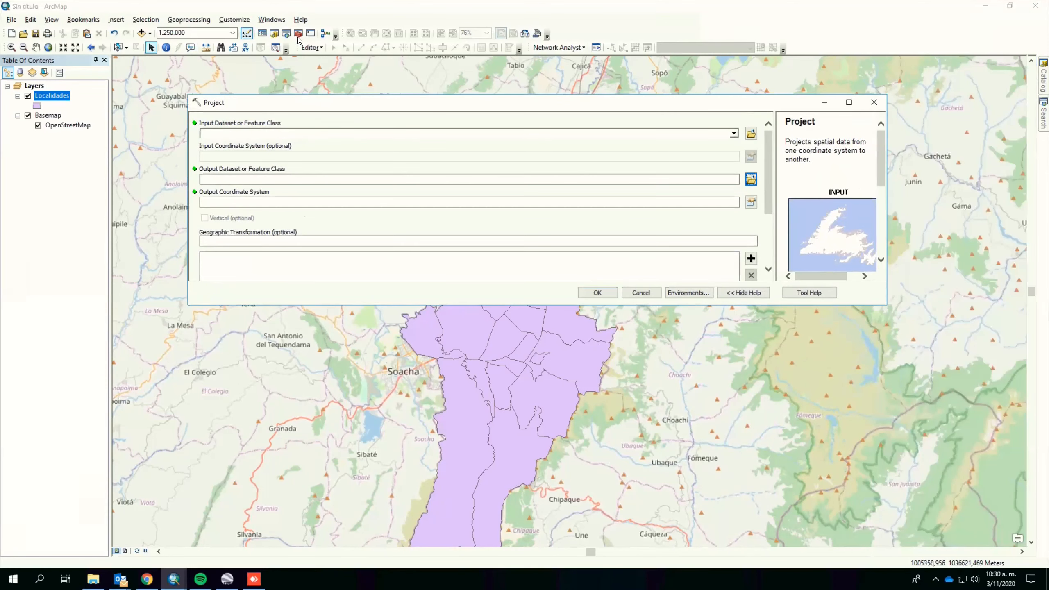
# - Browse the Data Management Tools toolsets in ArcToolbox to locate the projection tools, and close ArcToolbox
pyautogui.click(322, 47)
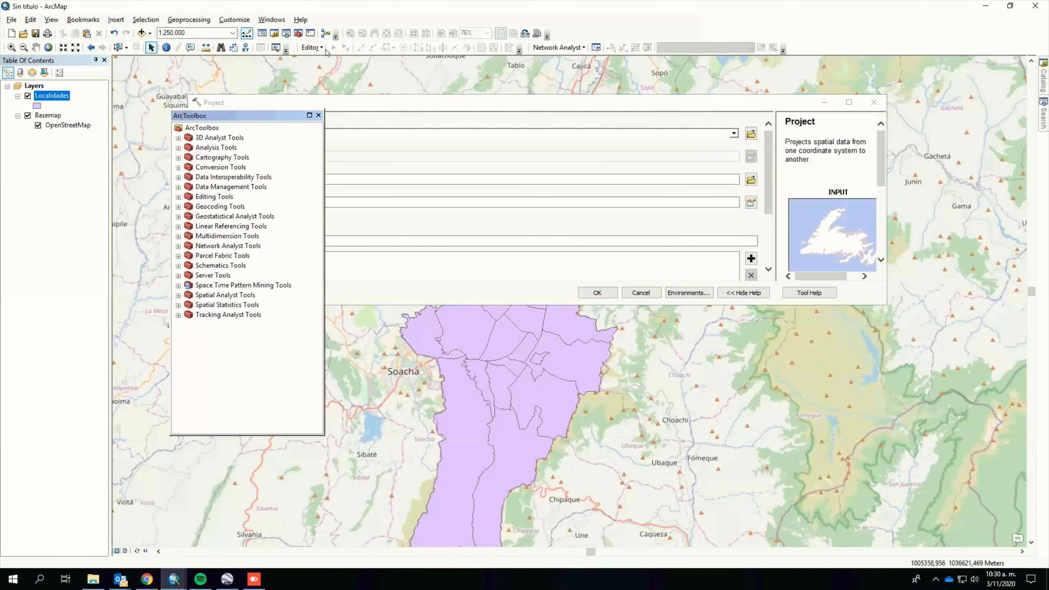
pyautogui.moveTo(265, 119); pyautogui.dragTo(378, 112)
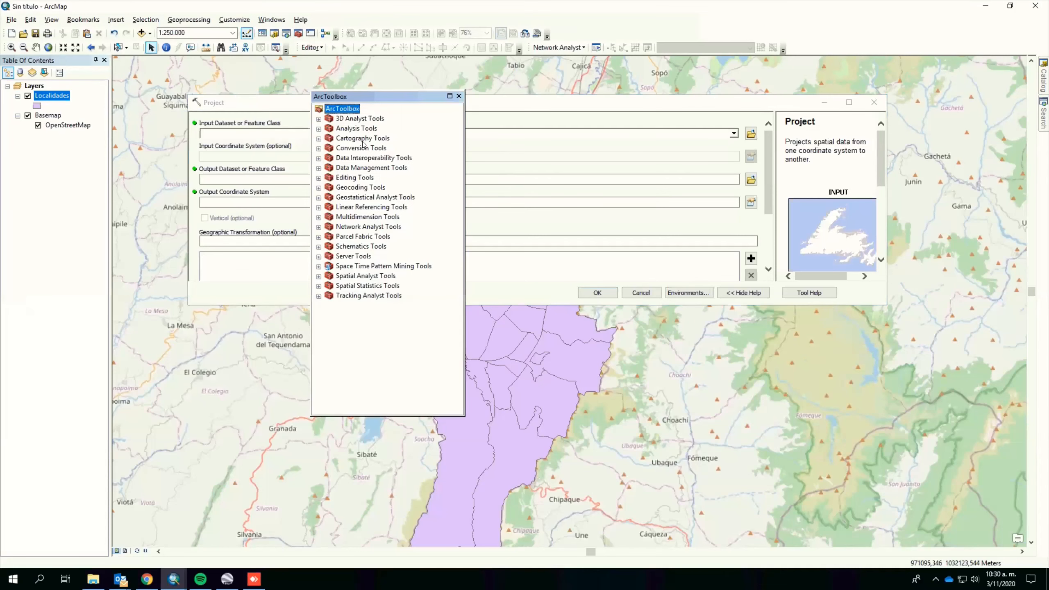
pyautogui.click(319, 168)
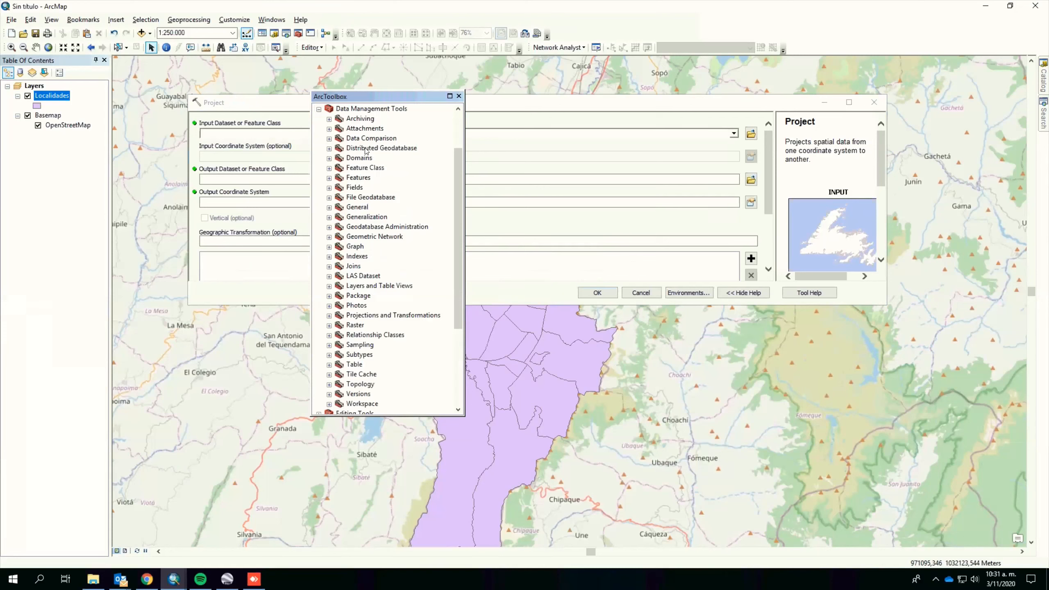
pyautogui.click(460, 97)
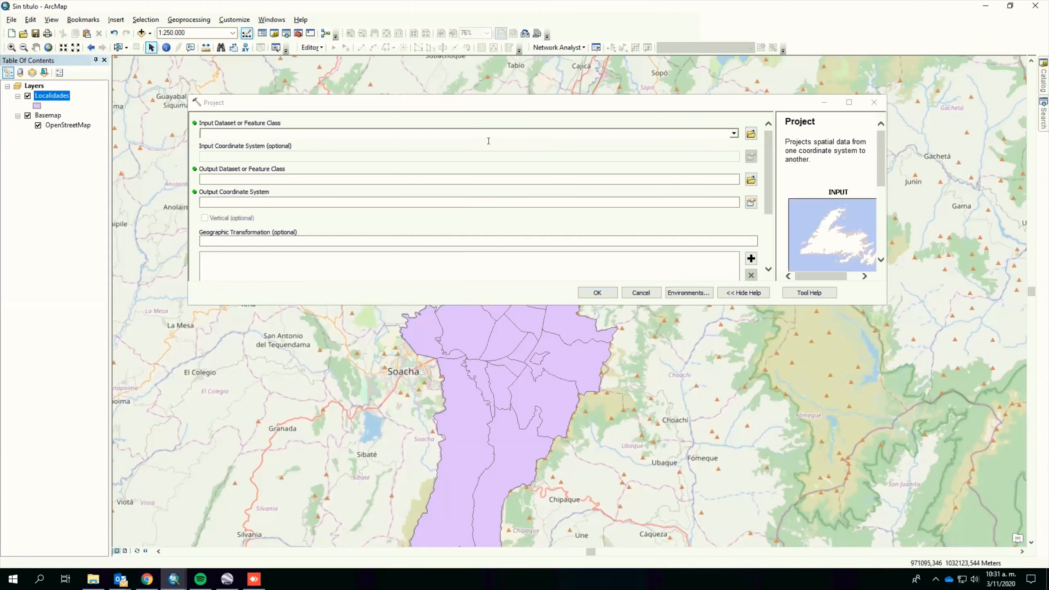
# - Review the Project tool's help description and its input and output projection illustration
pyautogui.click(749, 293)
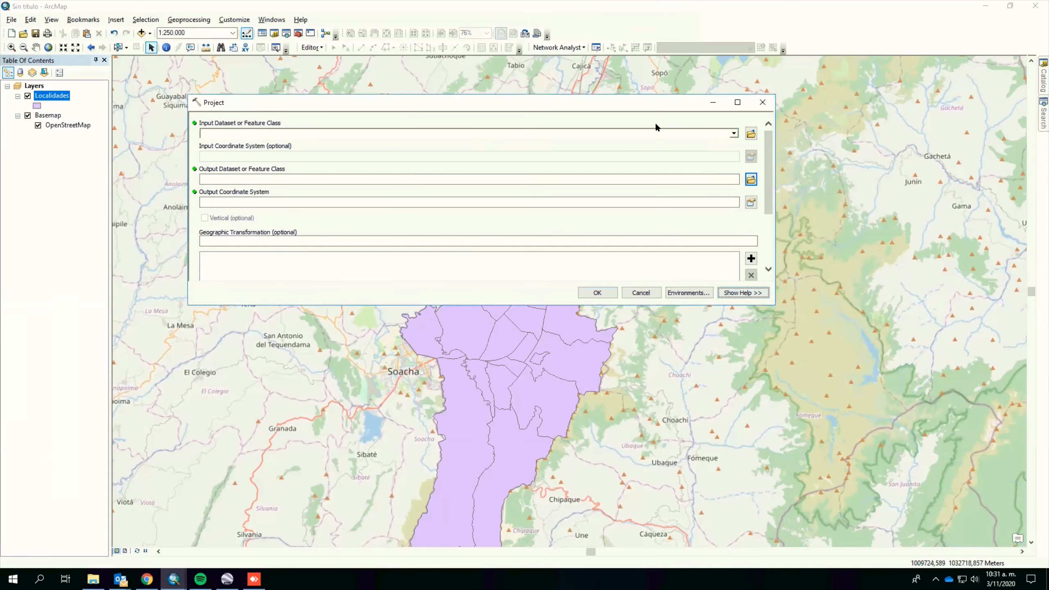
pyautogui.click(743, 293)
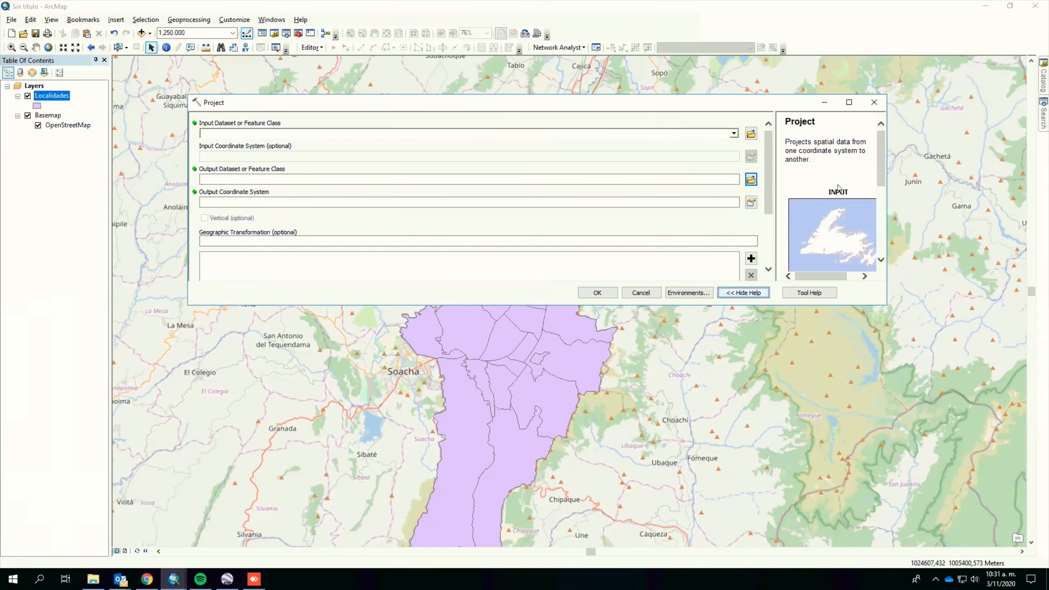
pyautogui.click(882, 259)
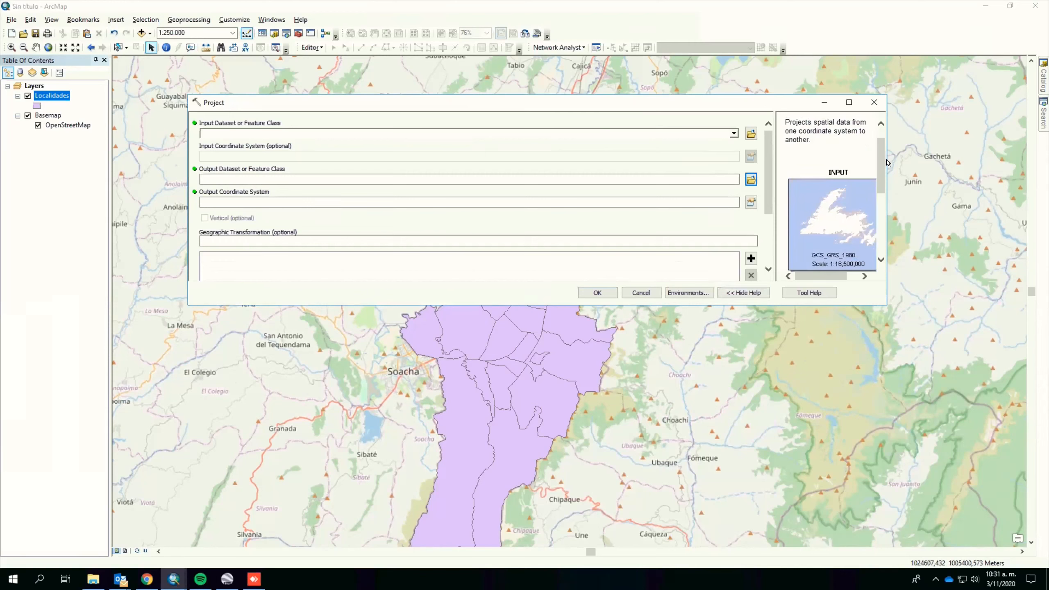
pyautogui.scroll(1, 886, 151)
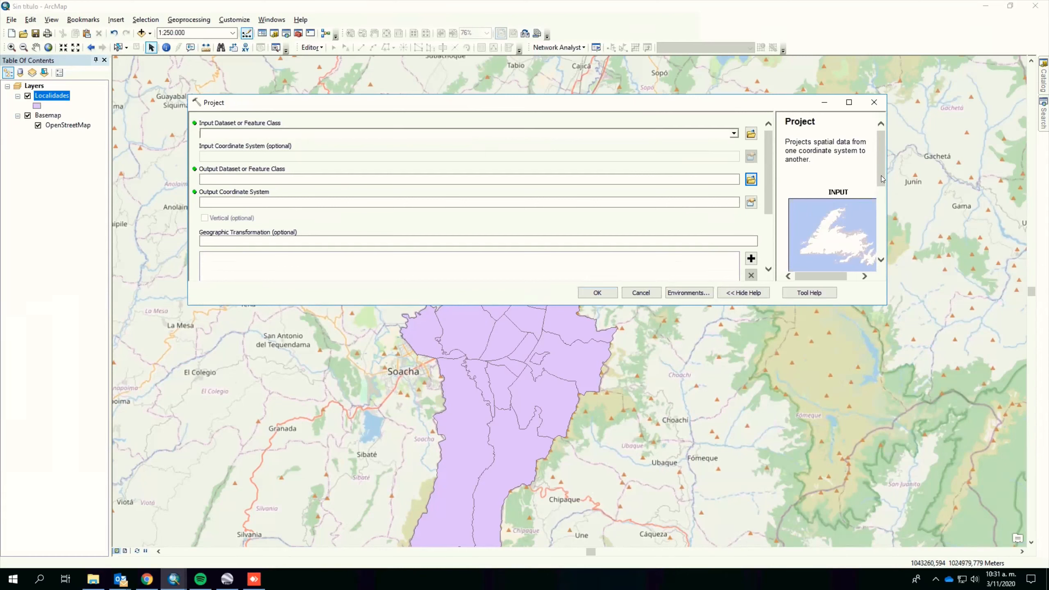
pyautogui.scroll(-3, 882, 179)
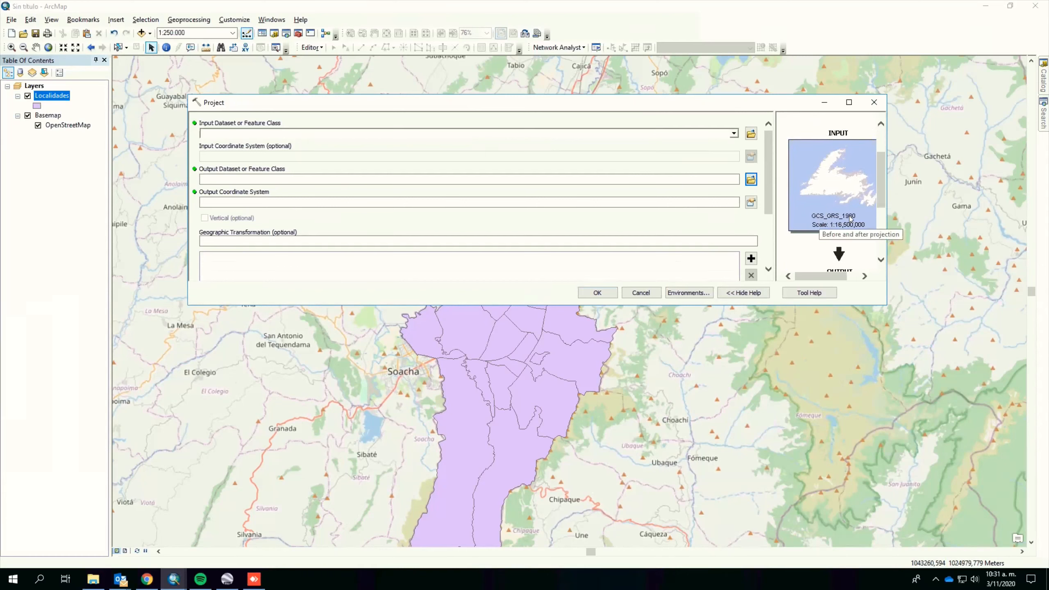
pyautogui.scroll(-5, 877, 195)
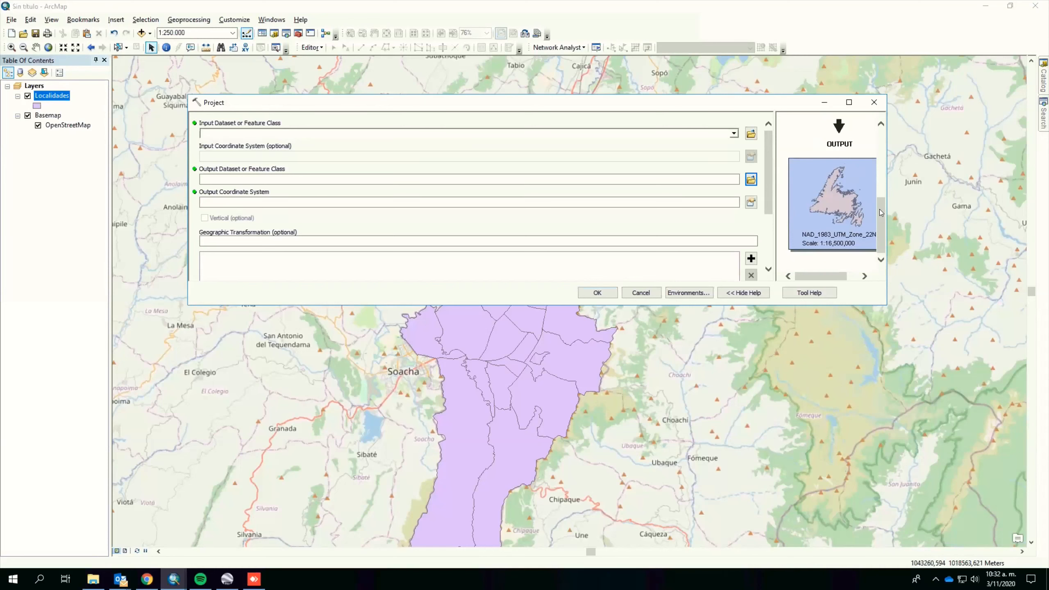
pyautogui.scroll(3, 884, 184)
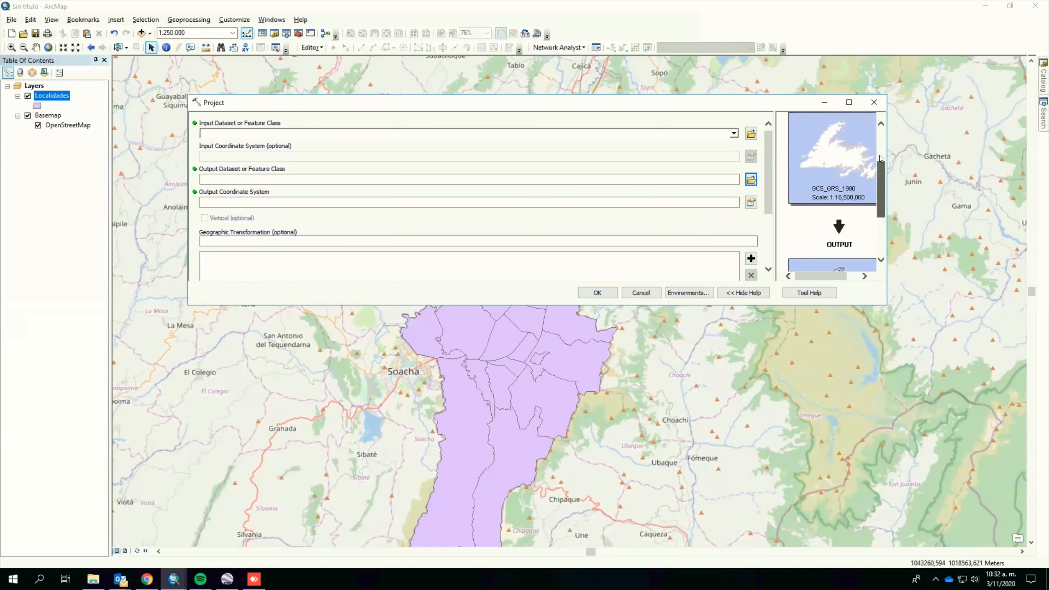
pyautogui.scroll(3, 881, 153)
pyautogui.moveTo(878, 146); pyautogui.dragTo(878, 139)
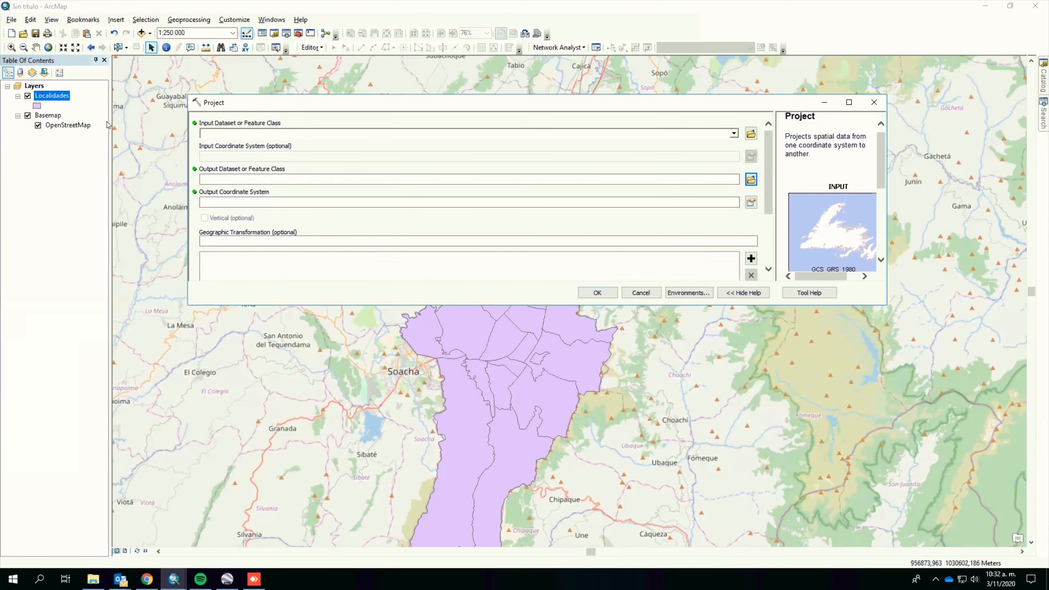
# - Set the Localidades layer as the Project tool's input dataset, keeping the default output feature class
pyautogui.moveTo(59, 95); pyautogui.dragTo(214, 136)
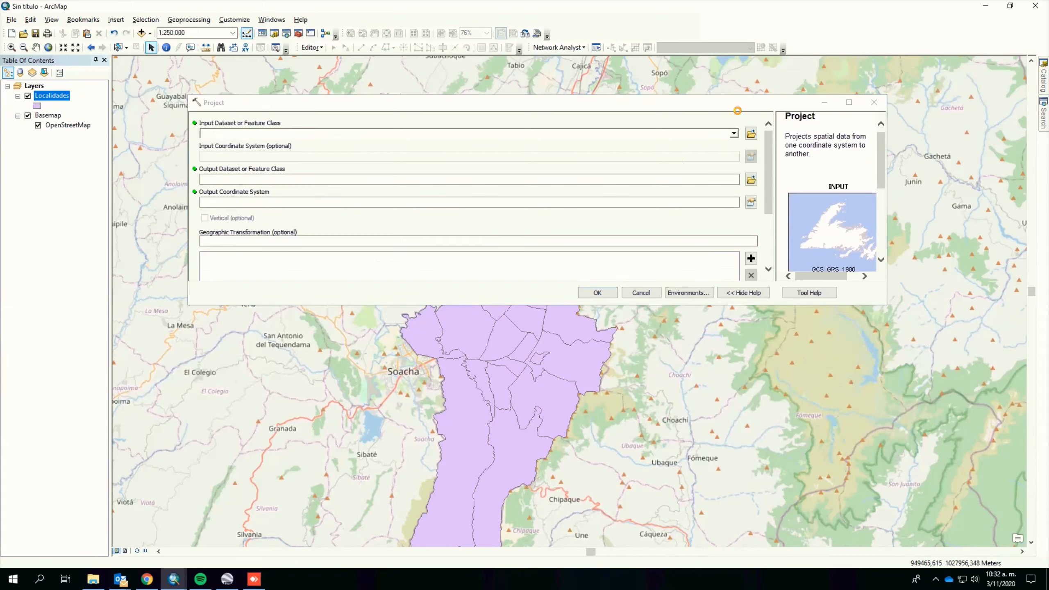
pyautogui.click(734, 135)
pyautogui.click(734, 135)
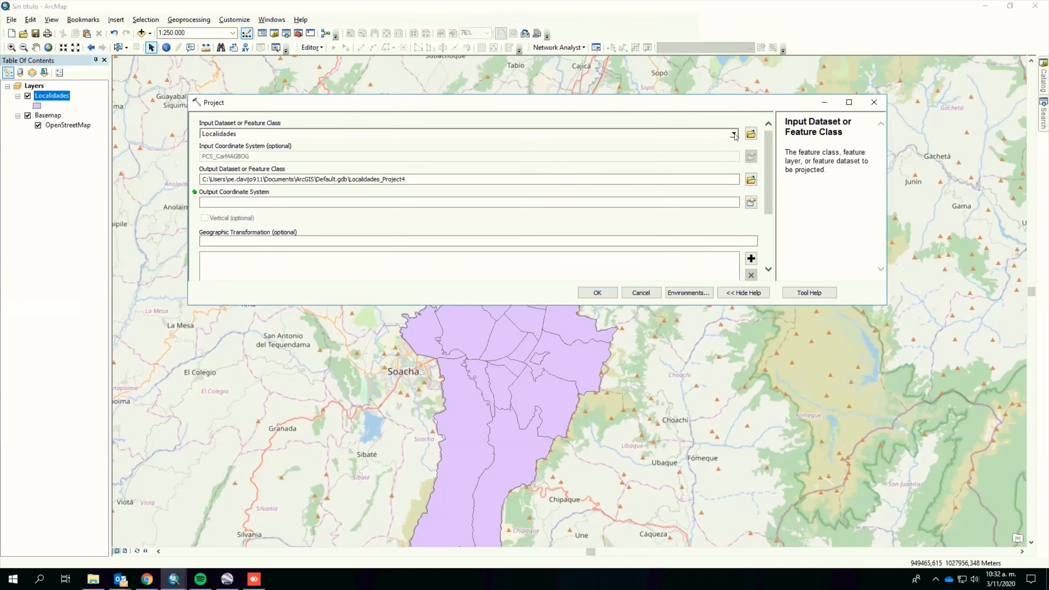
pyautogui.click(734, 134)
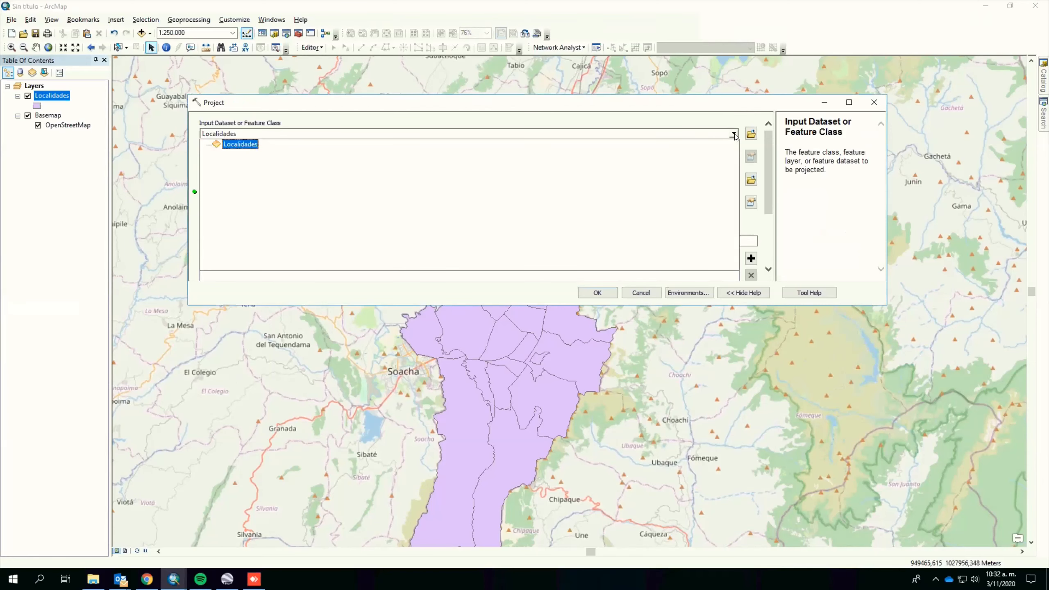
pyautogui.click(252, 144)
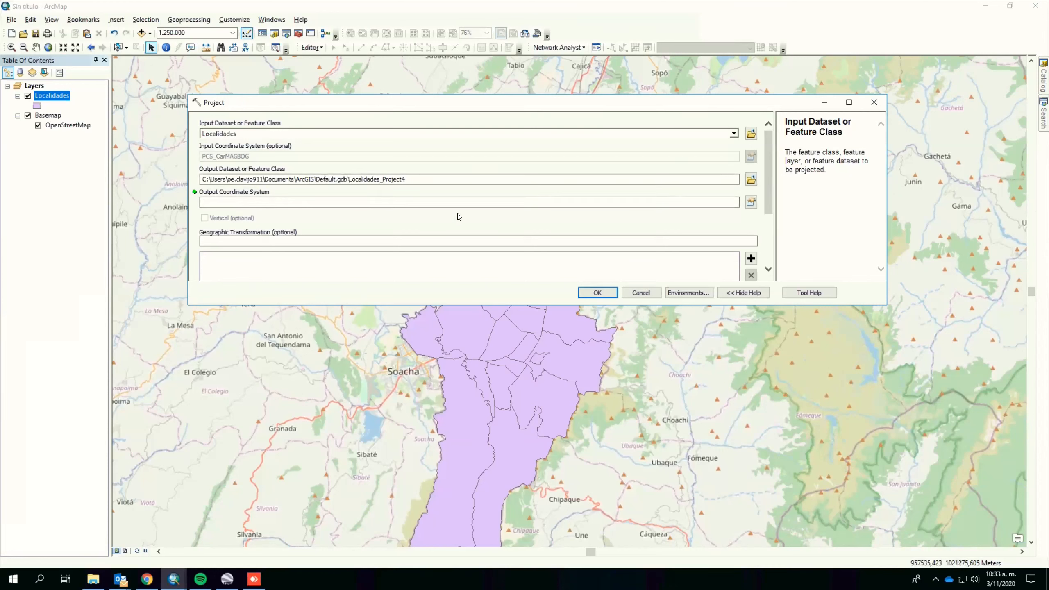
# - Choose MAGNA Colombia Bogota from the favorites as the output coordinate system and run the projection
pyautogui.click(750, 202)
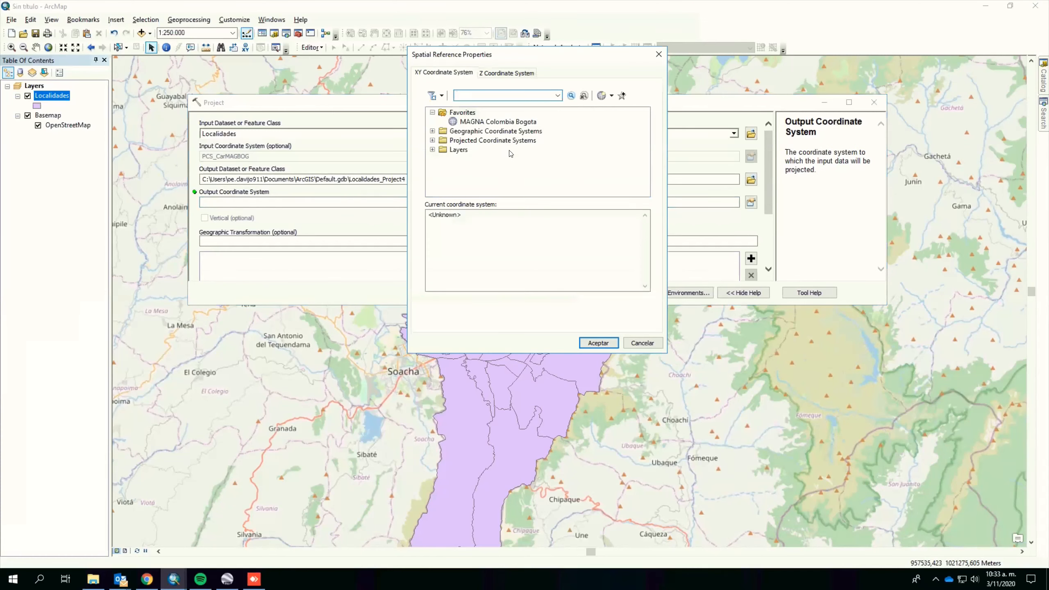
pyautogui.click(521, 123)
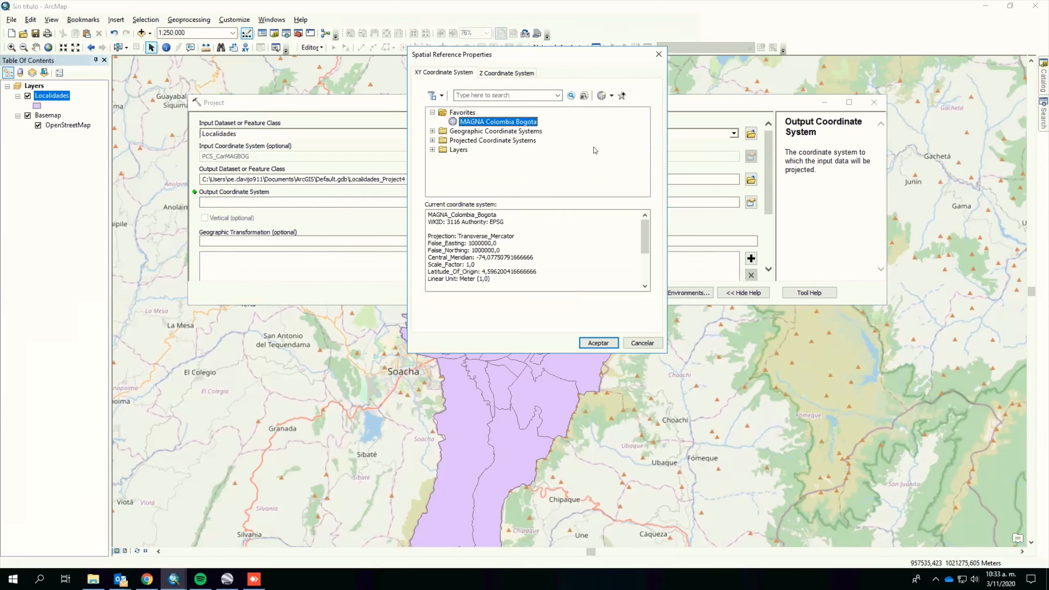
pyautogui.click(605, 345)
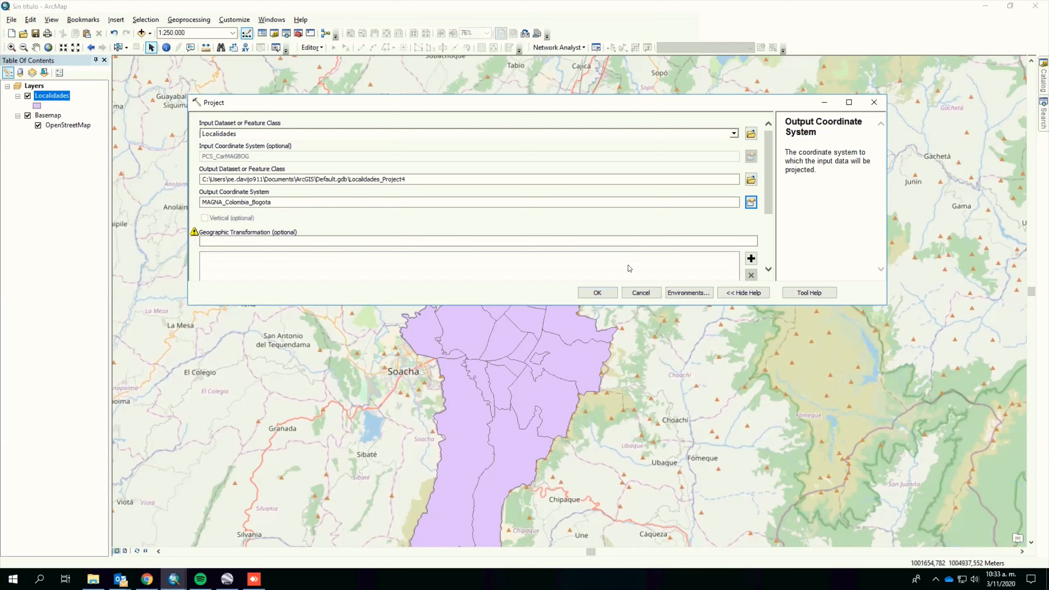
pyautogui.click(595, 294)
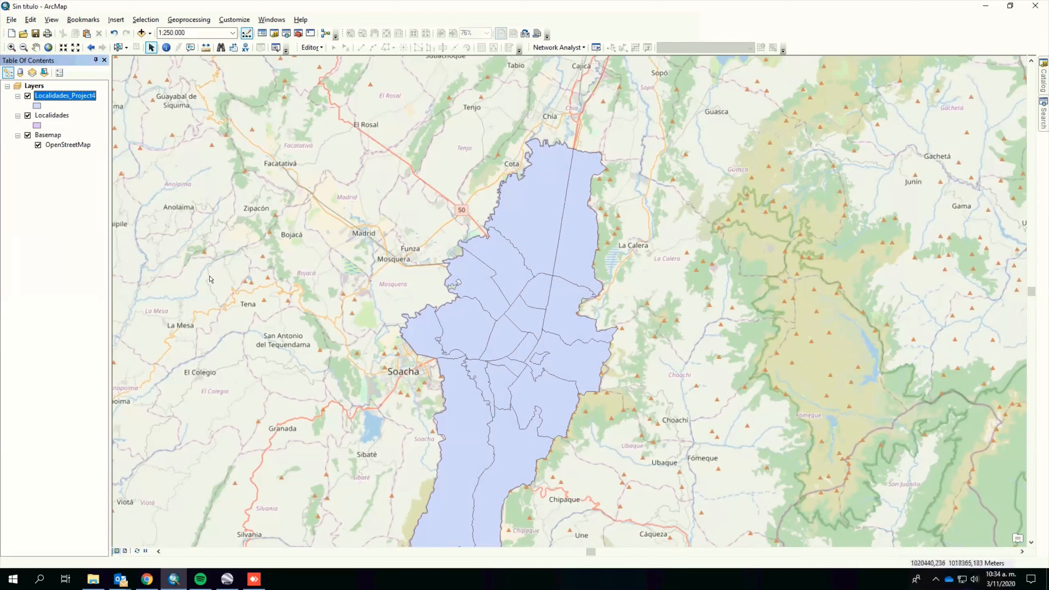
# - Turn off the original Localidades layer and remove it from the map, keeping the projected layer
pyautogui.keyDown('ctrl'); pyautogui.click(26, 118); pyautogui.keyUp('ctrl')
pyautogui.click(28, 117)
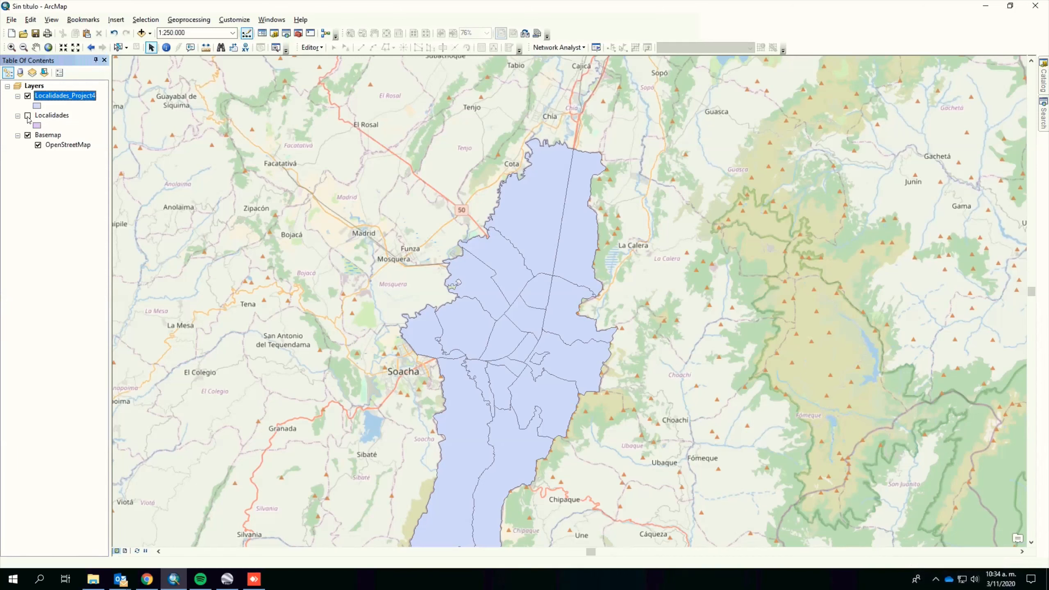
pyautogui.rightClick(69, 118)
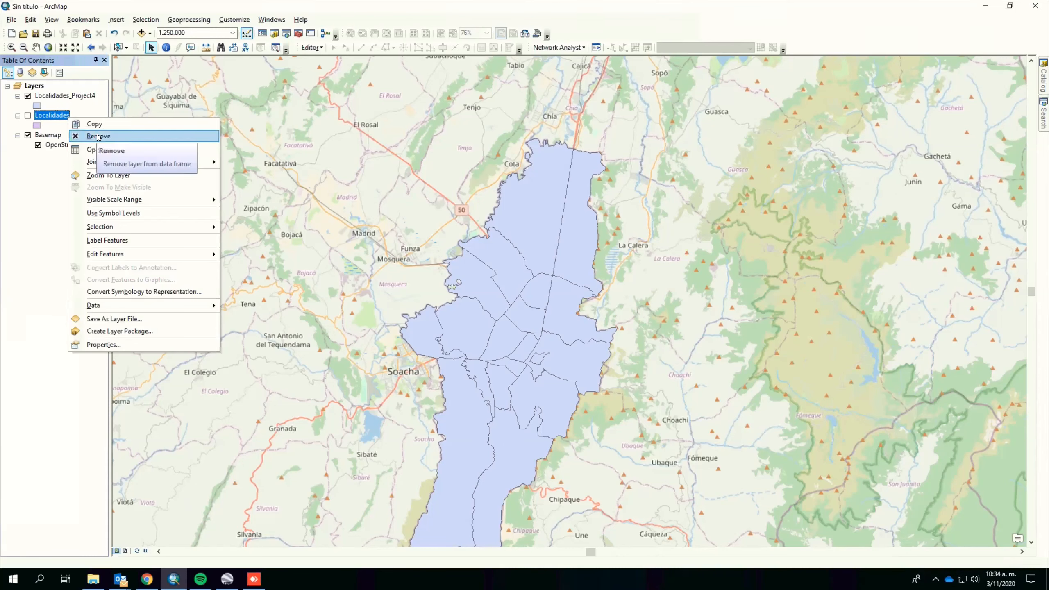
pyautogui.click(98, 137)
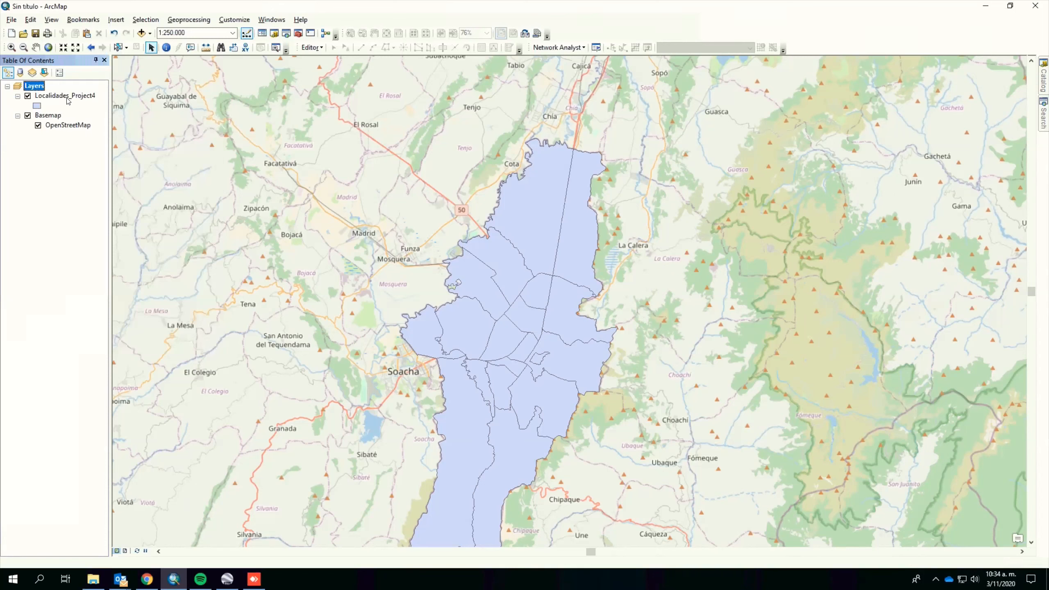
# - Rename the projected layer Localidades_Project4 to Localidades
pyautogui.hotkey('shift', 'Down')
pyautogui.click(41, 141)
pyautogui.click(75, 99)
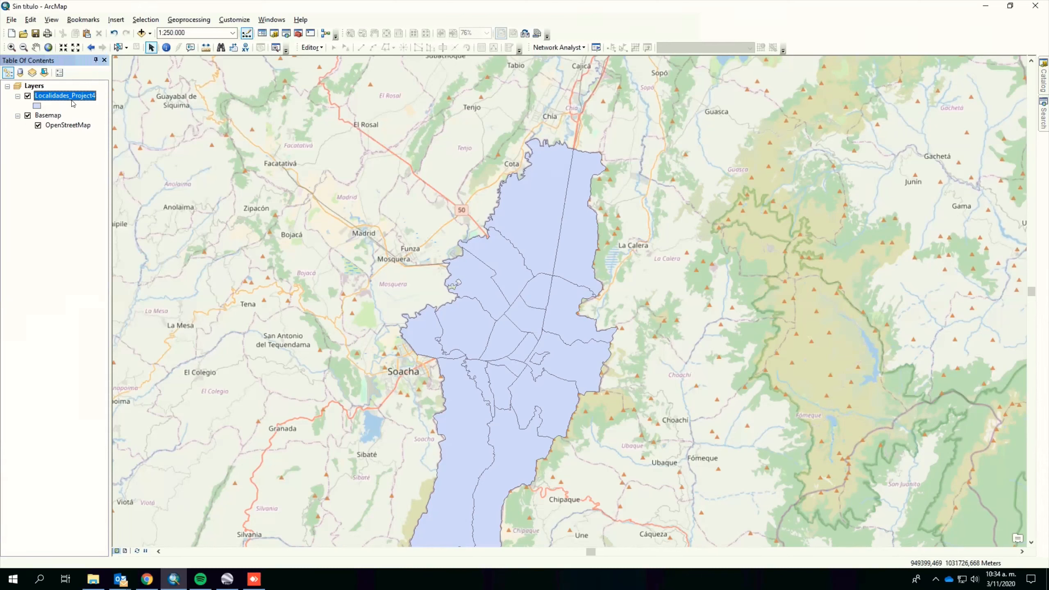
pyautogui.rightClick(75, 96)
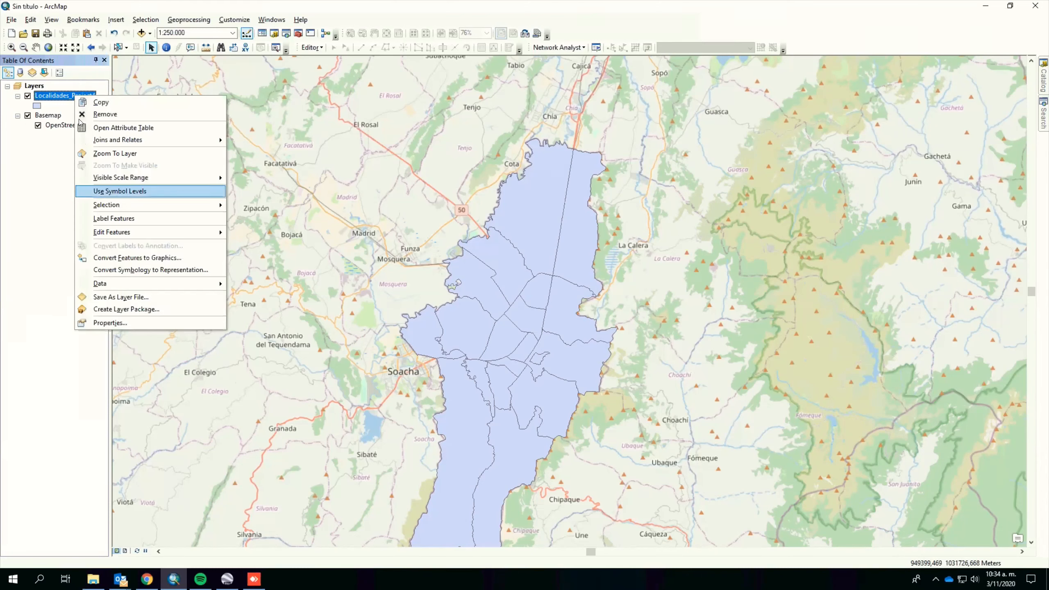
pyautogui.click(67, 96)
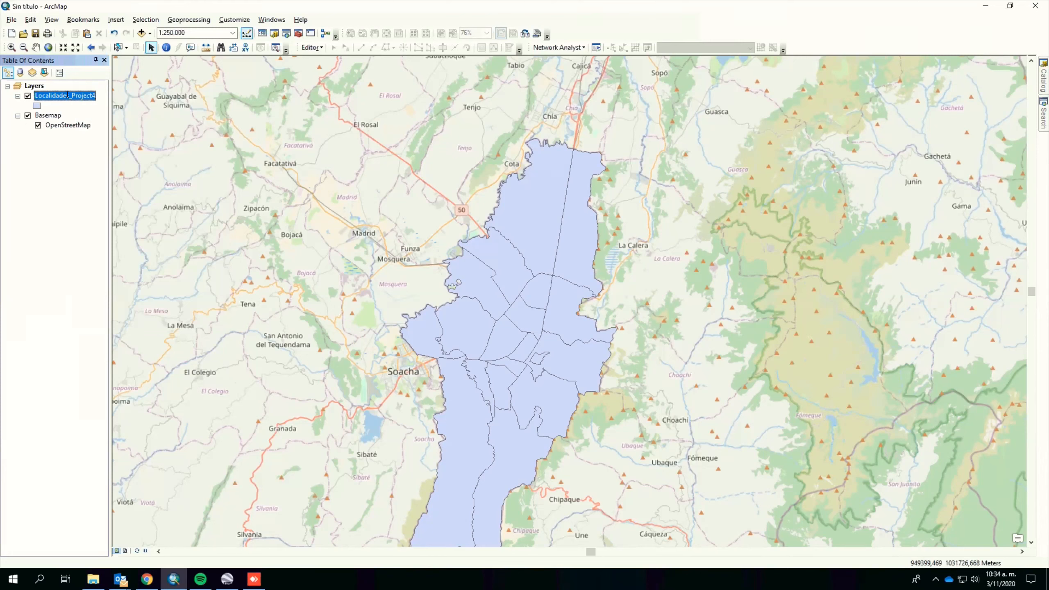
pyautogui.click(97, 97)
pyautogui.moveTo(97, 96); pyautogui.dragTo(69, 96)
pyautogui.press('BackSpace')
pyautogui.press('Return')
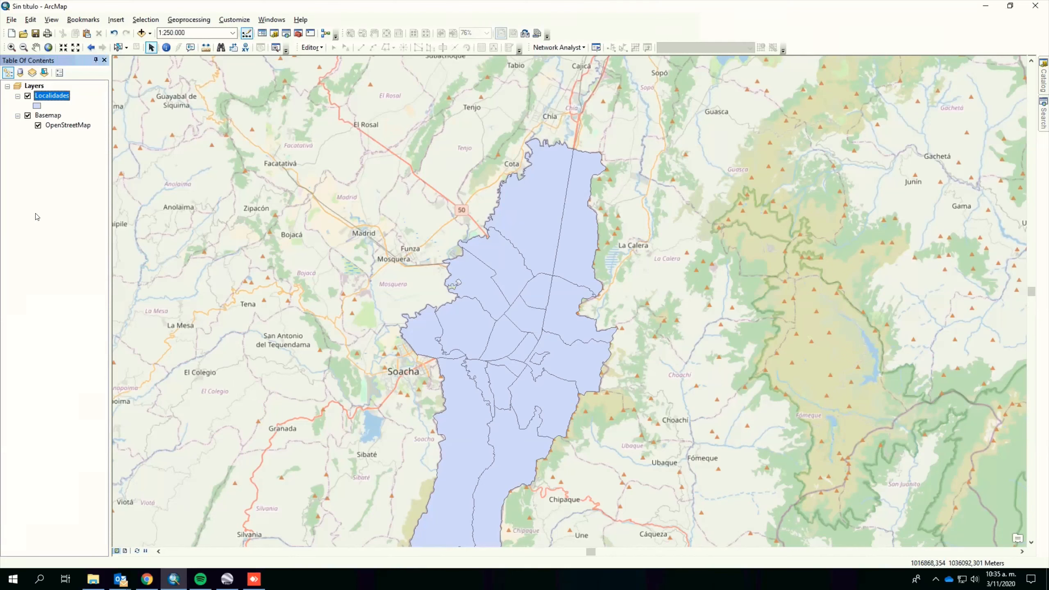
# - Review the data frame's coordinate system and browse the projected National Grids for South America, leaving the settings as they are
pyautogui.rightClick(39, 85)
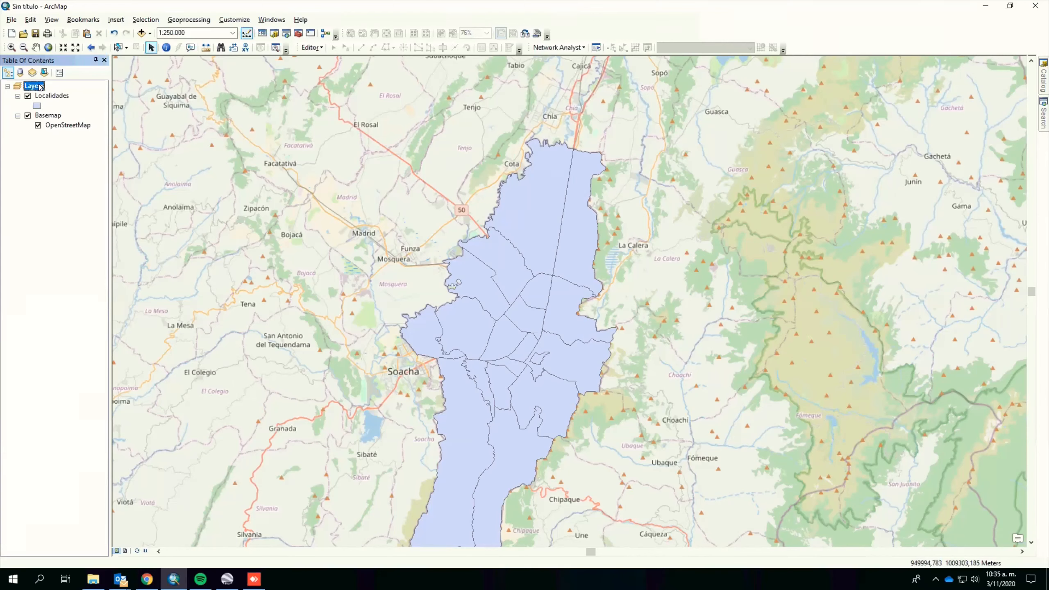
pyautogui.click(83, 321)
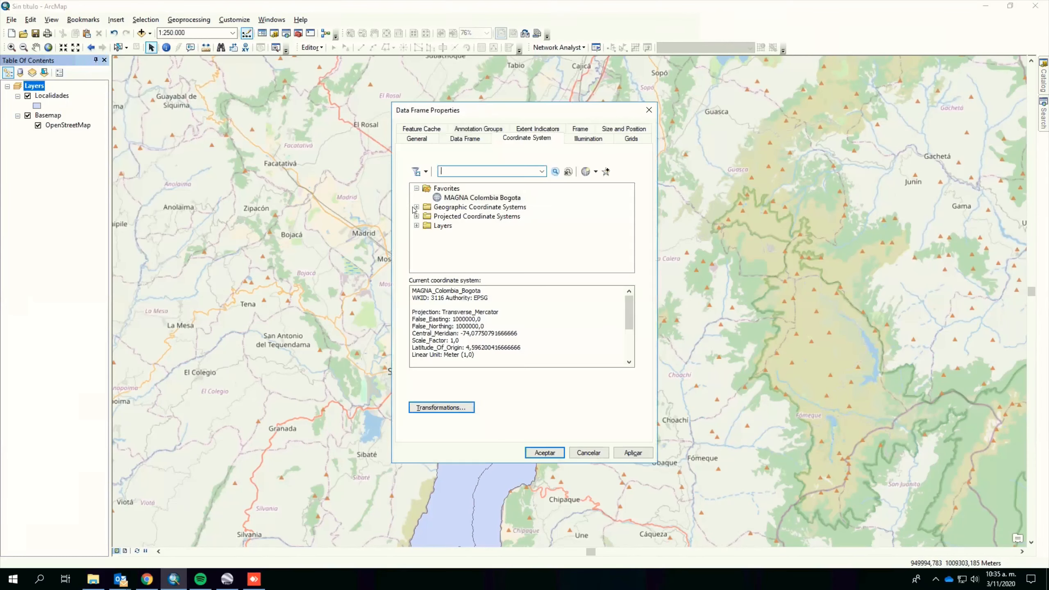
pyautogui.click(417, 217)
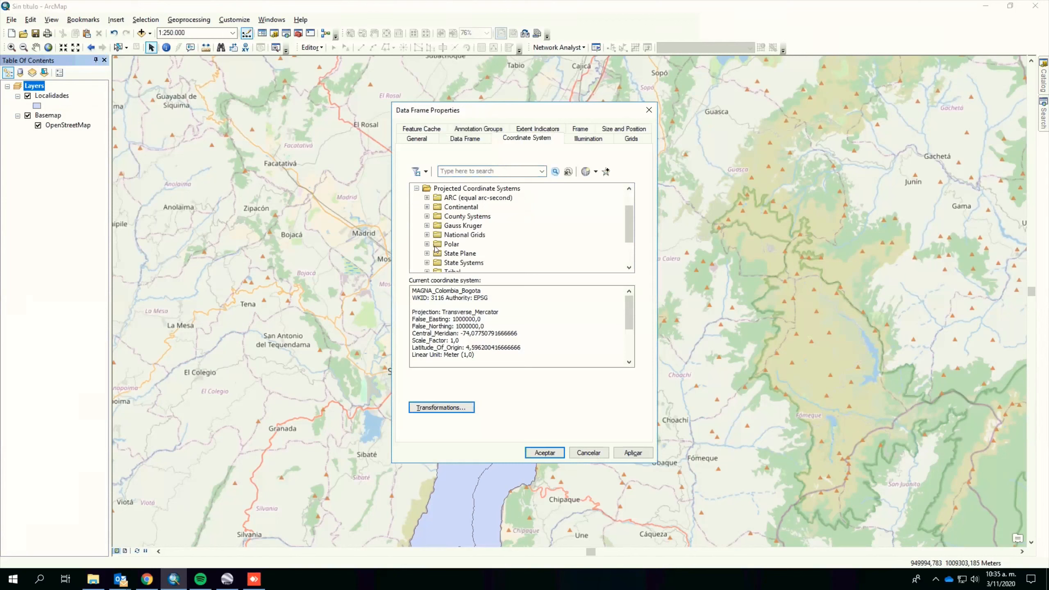
pyautogui.click(430, 237)
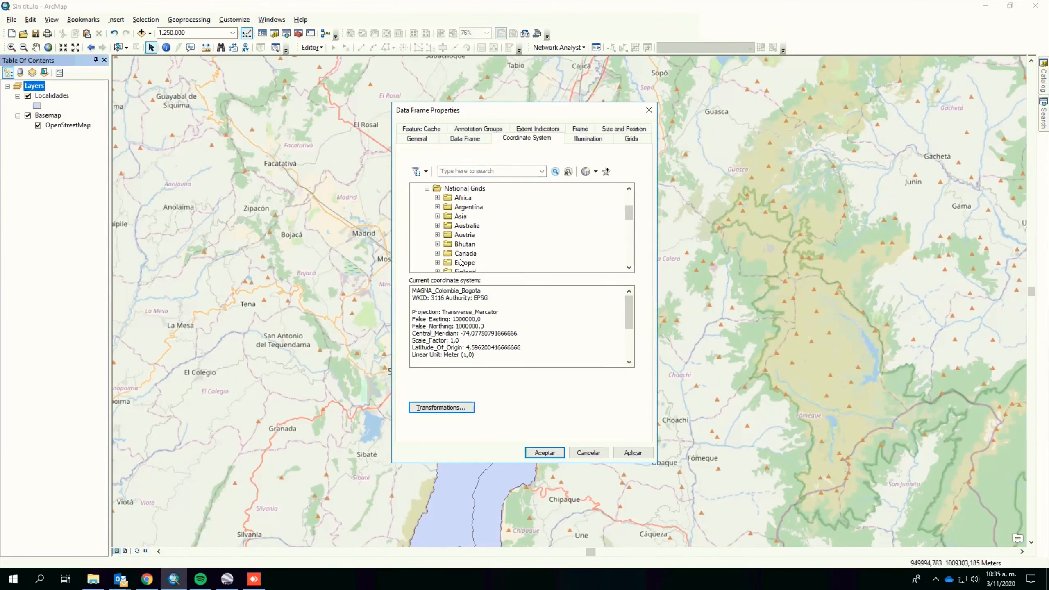
pyautogui.click(629, 269)
pyautogui.click(629, 269)
pyautogui.moveTo(629, 268); pyautogui.dragTo(630, 269)
pyautogui.scroll(-1, 570, 256)
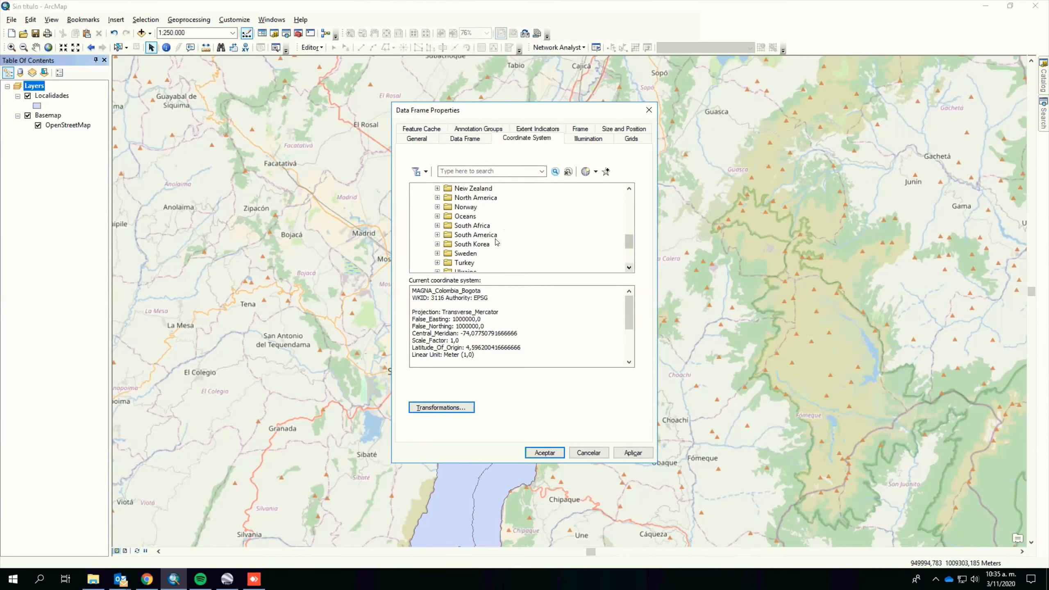
pyautogui.click(475, 235)
pyautogui.doubleClick(475, 235)
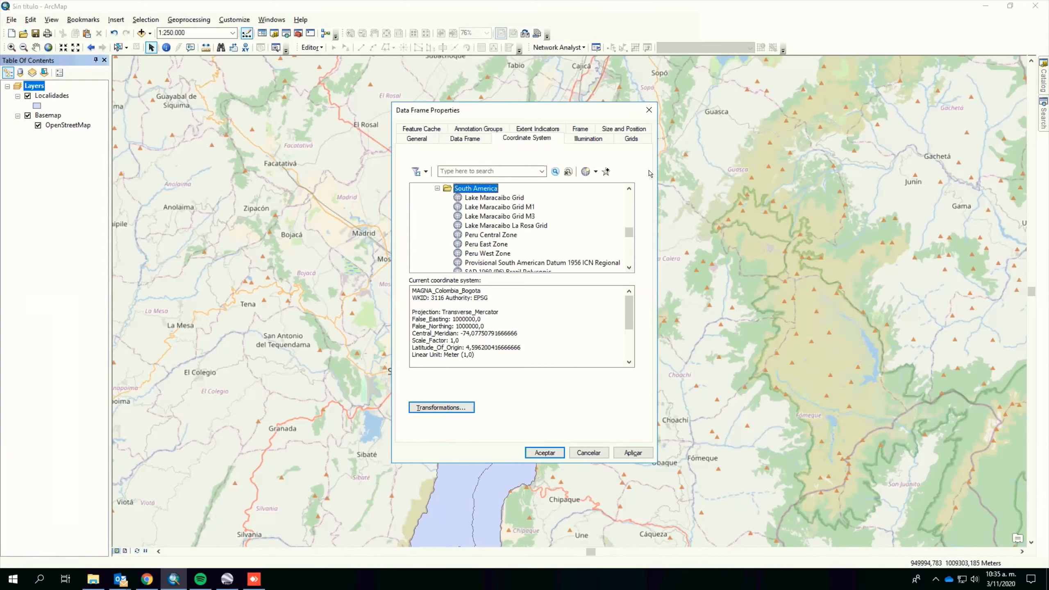
pyautogui.press('Escape')
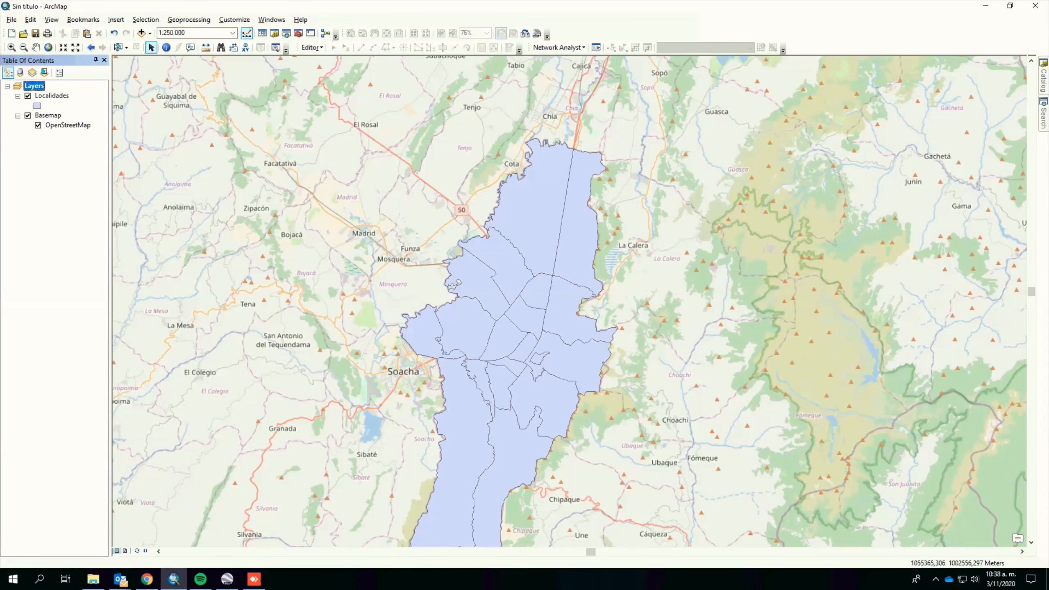
pyautogui.click(1042, 112)
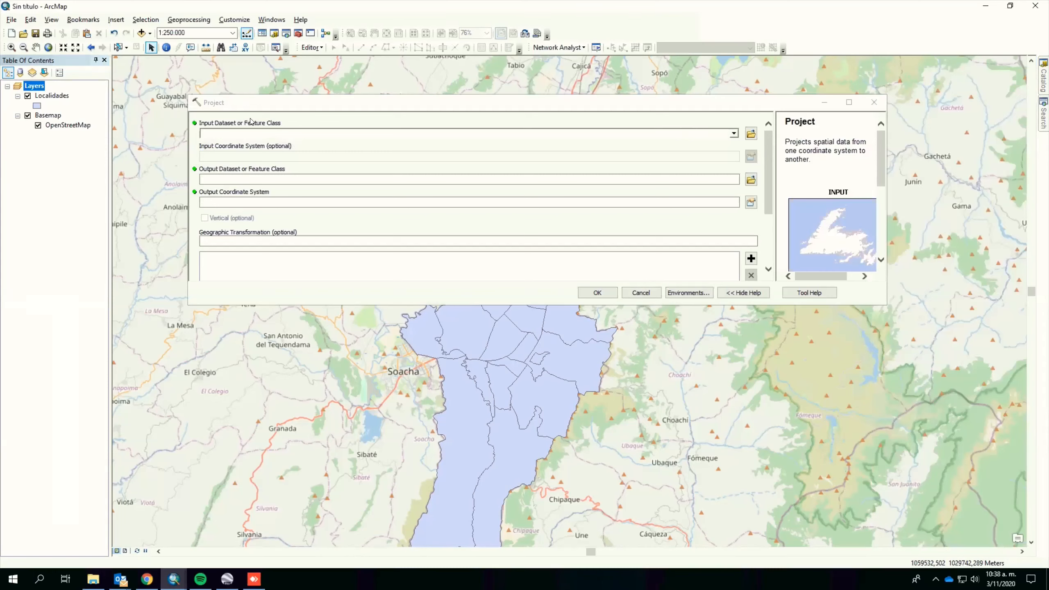
pyautogui.click(251, 133)
pyautogui.click(253, 144)
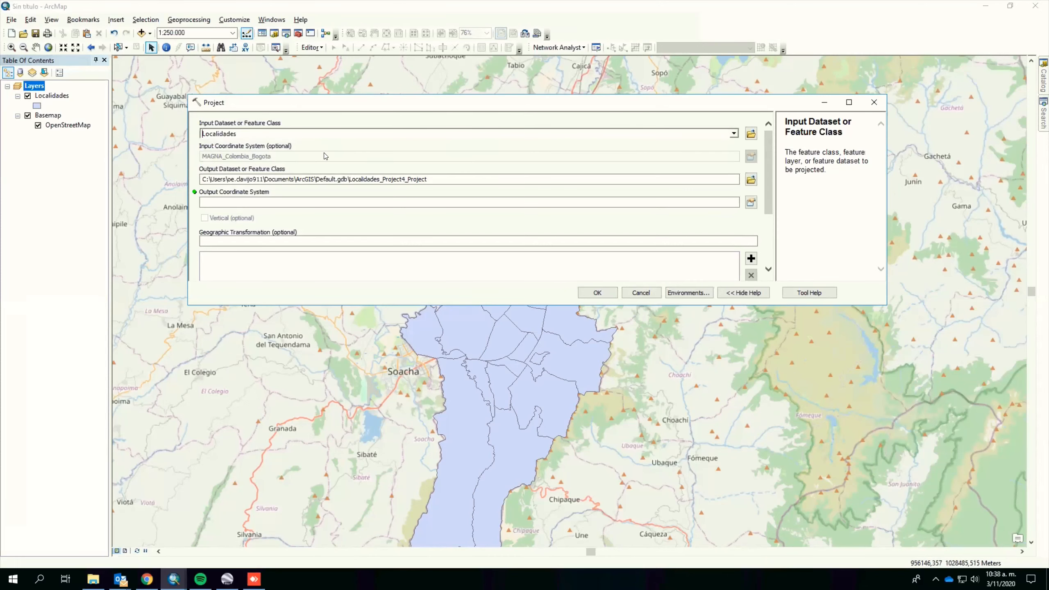
pyautogui.click(750, 203)
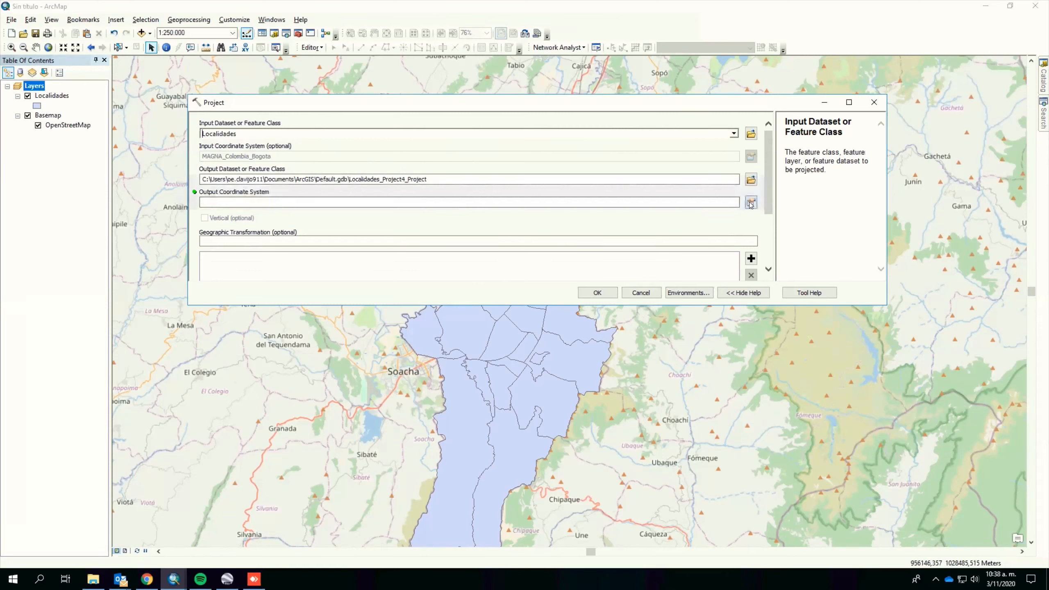
pyautogui.click(875, 103)
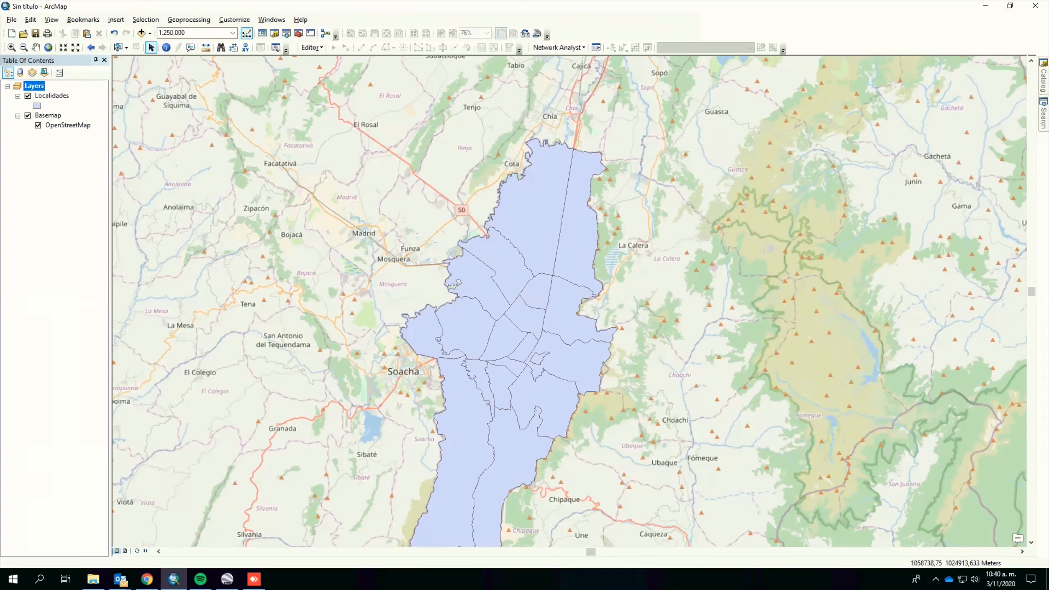
# - Close the current map, start a blank one, and add the Población point layer to it
pyautogui.click(1037, 10)
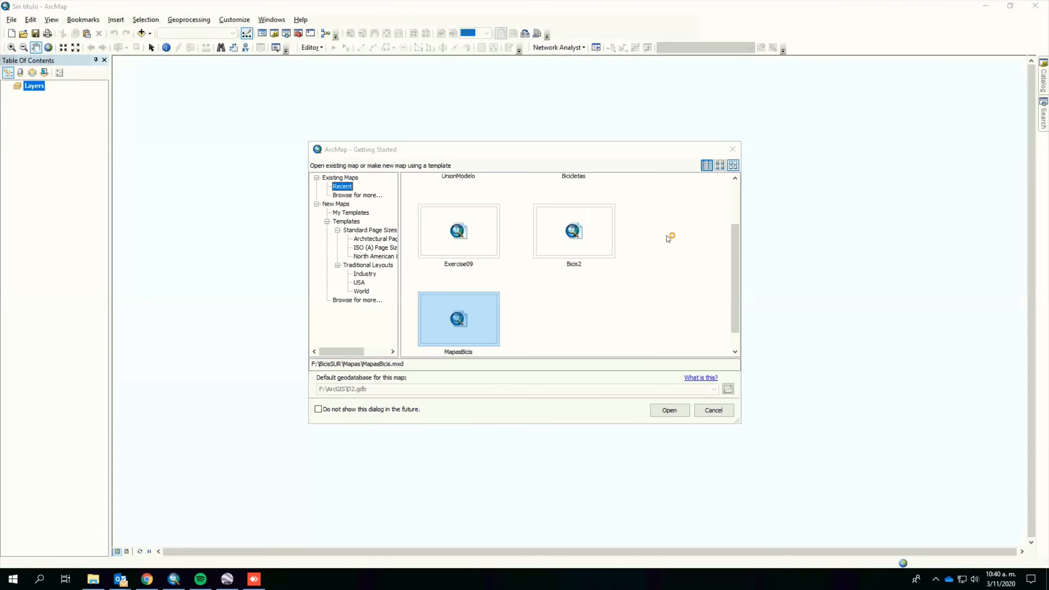
pyautogui.click(733, 150)
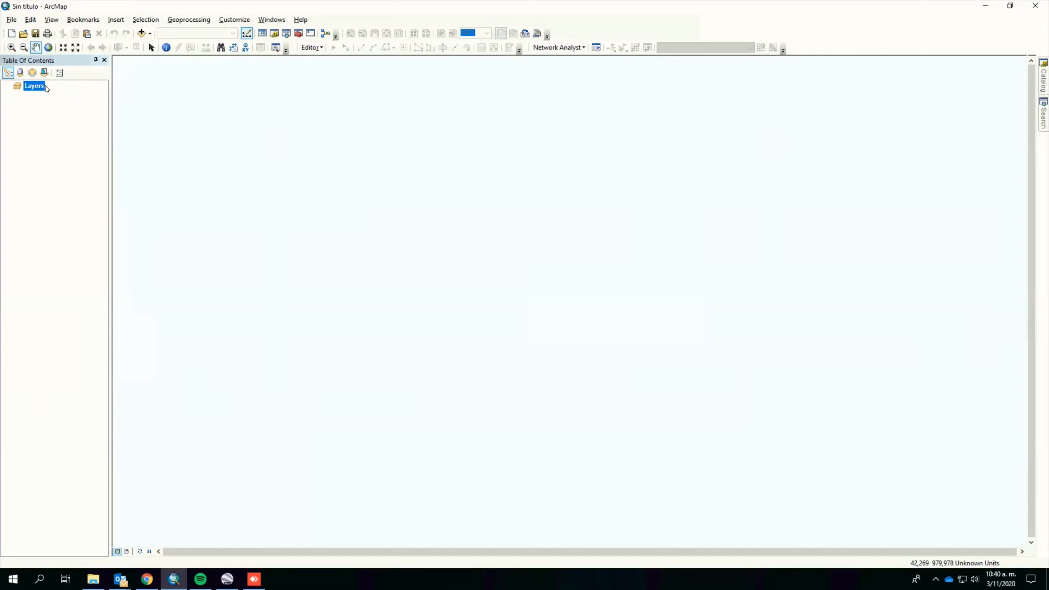
pyautogui.click(143, 33)
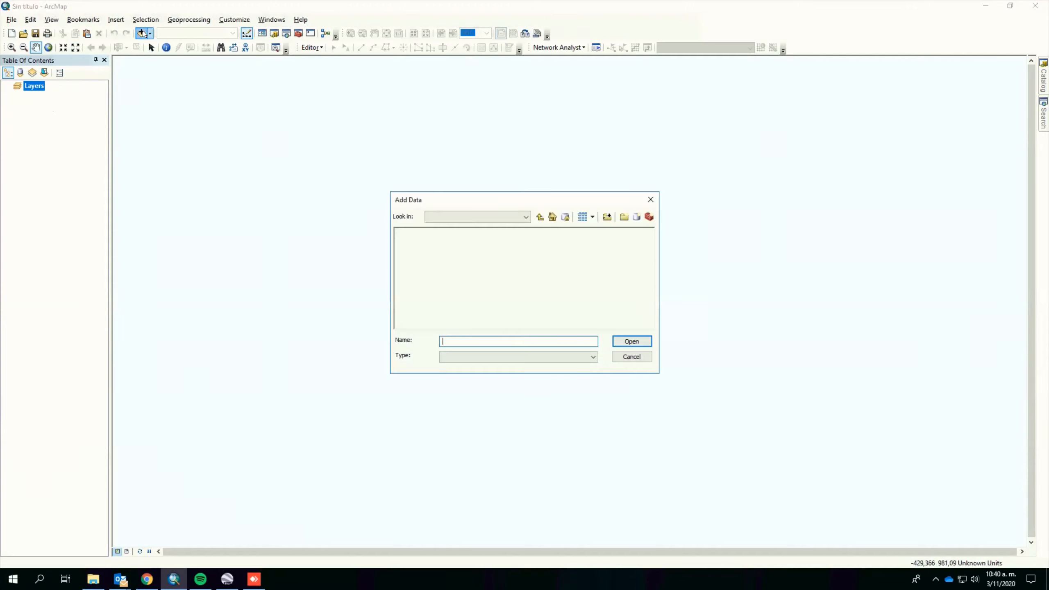
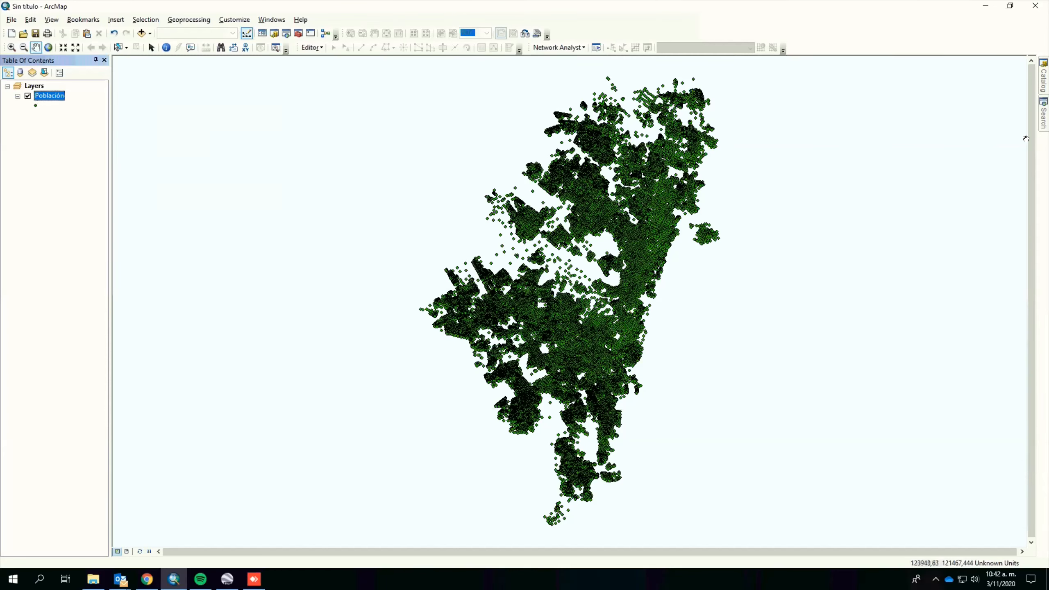
# - Find the Define Projection tool from Data Management and set the Población layer as its input dataset
pyautogui.click(1043, 124)
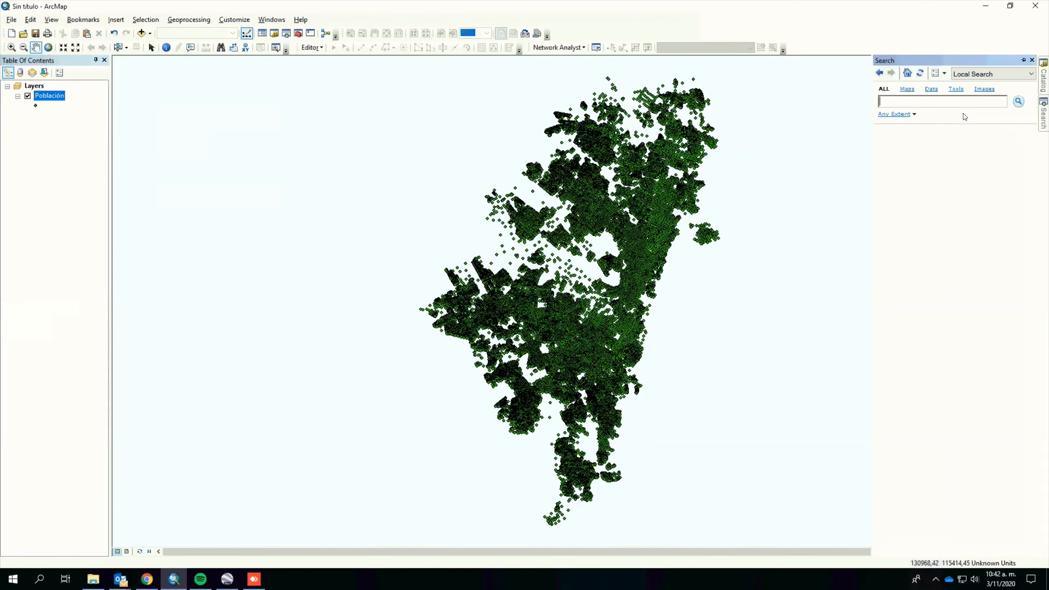
pyautogui.write('define projection')
pyautogui.press('Return')
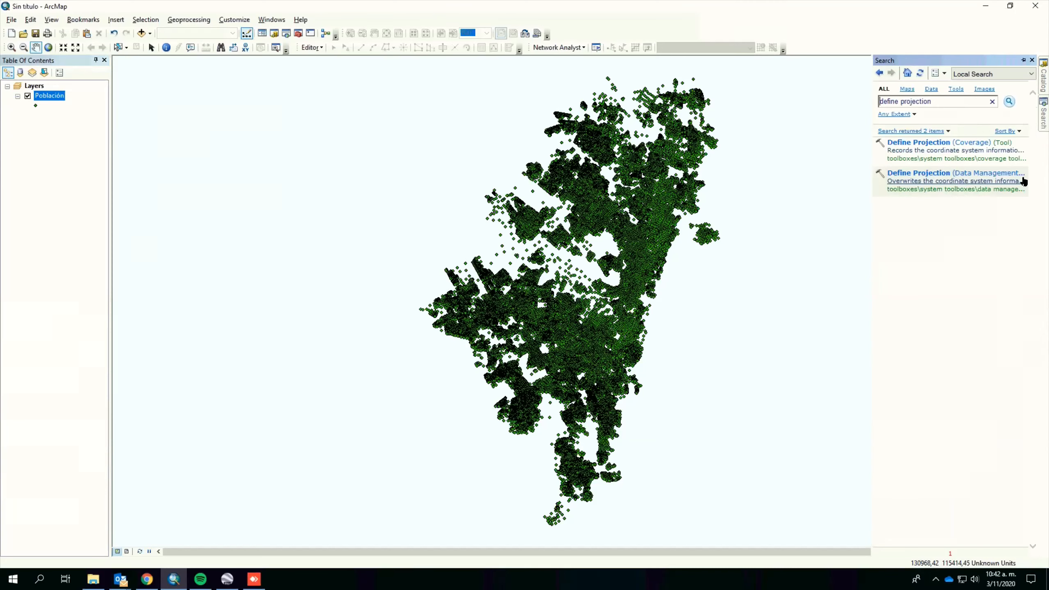
pyautogui.click(1007, 173)
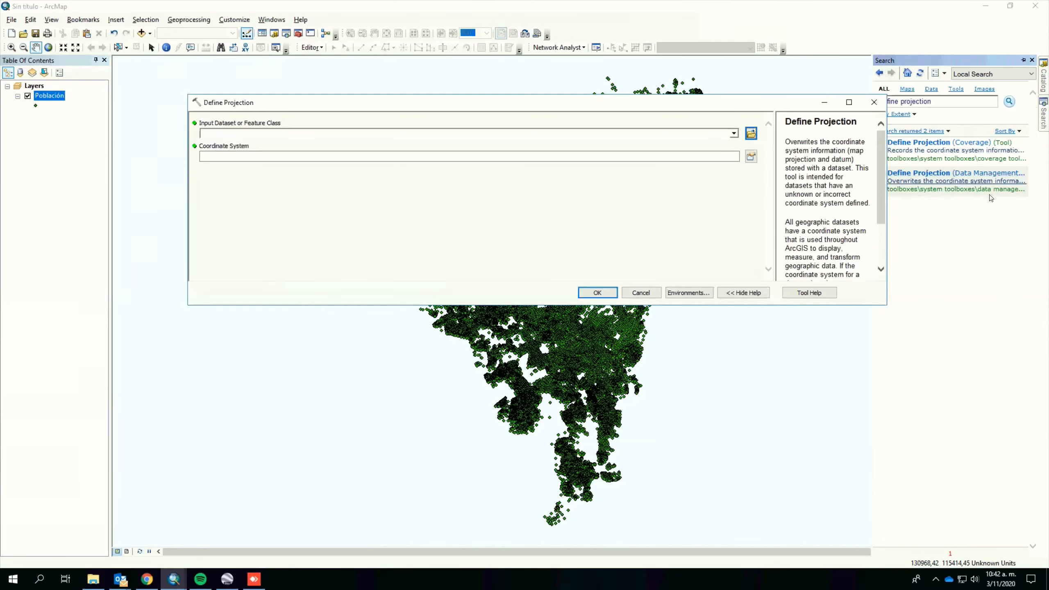
pyautogui.click(735, 134)
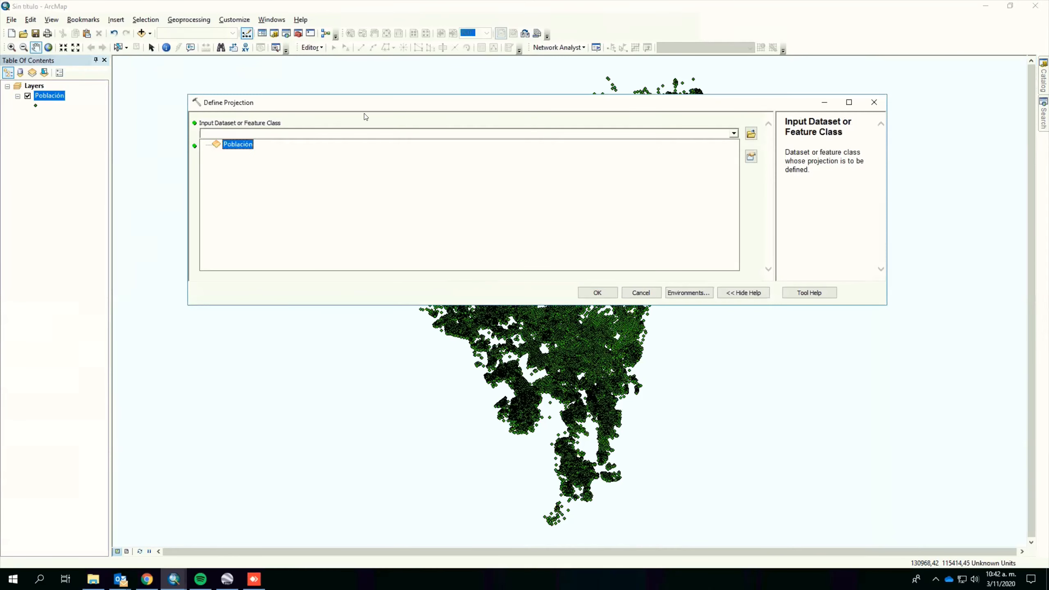
pyautogui.click(248, 143)
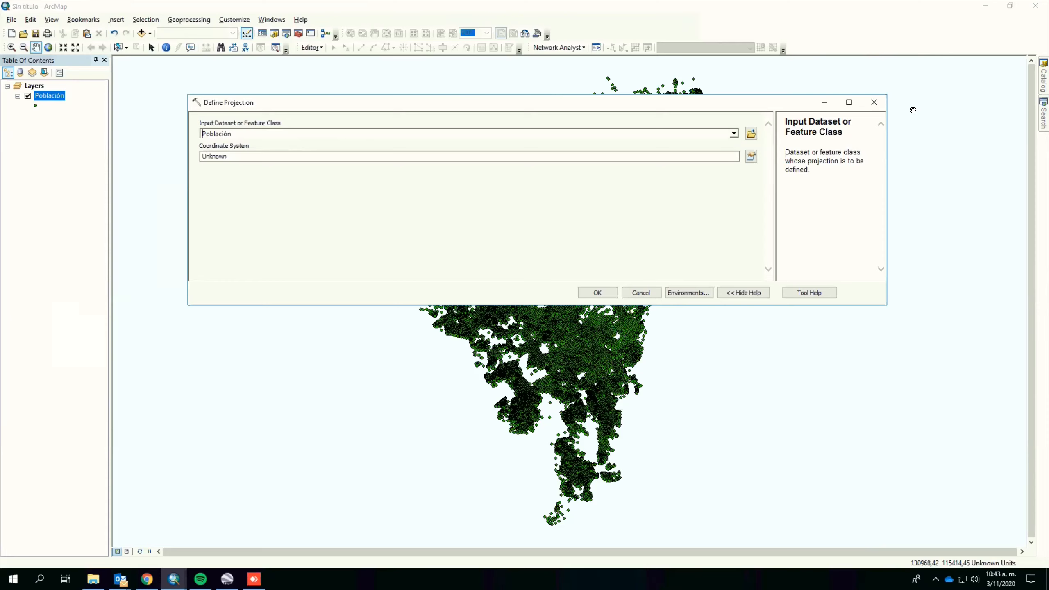
pyautogui.click(1040, 113)
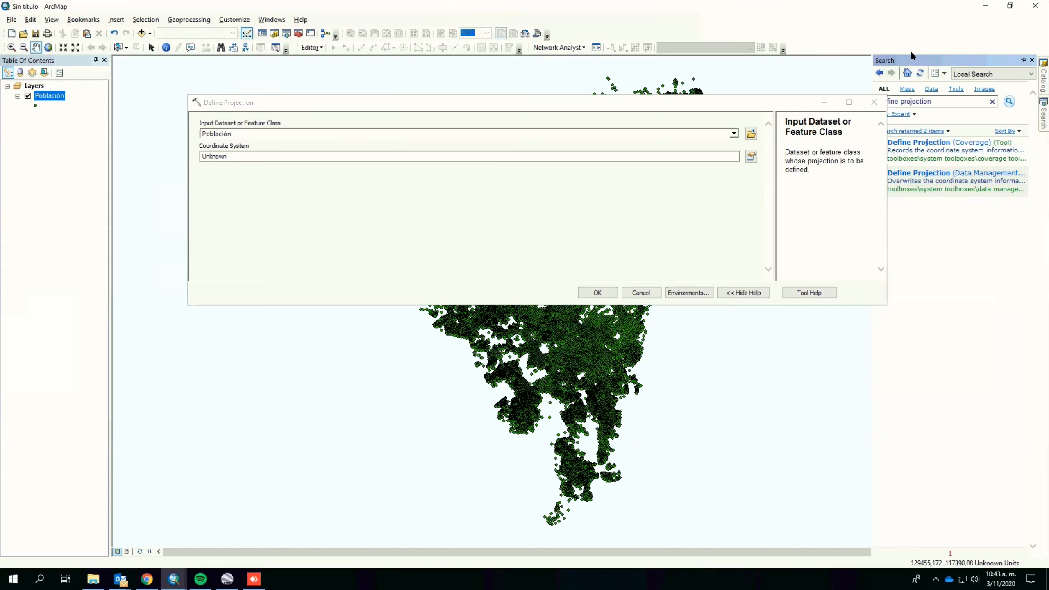
pyautogui.click(627, 175)
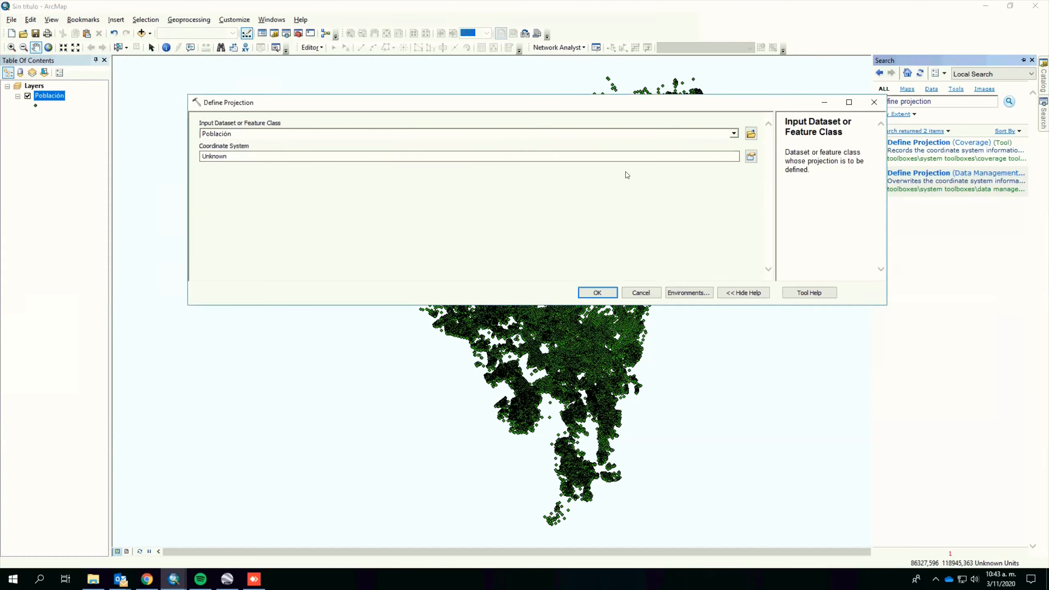
# - Open the coordinate system choice for Población and expand Projected Coordinate Systems, National Grids and South America
pyautogui.click(752, 157)
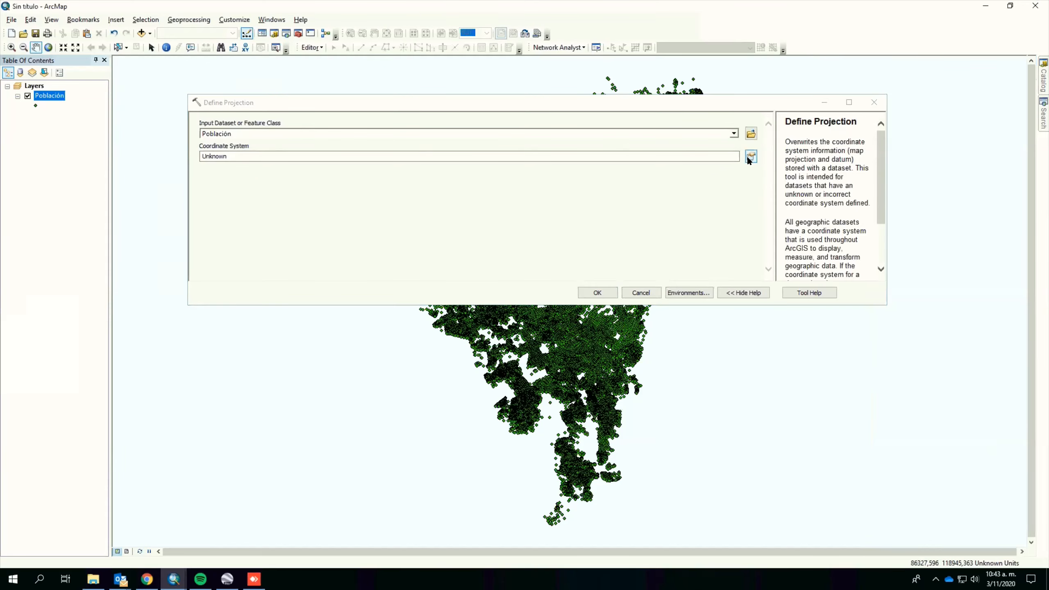
pyautogui.click(748, 157)
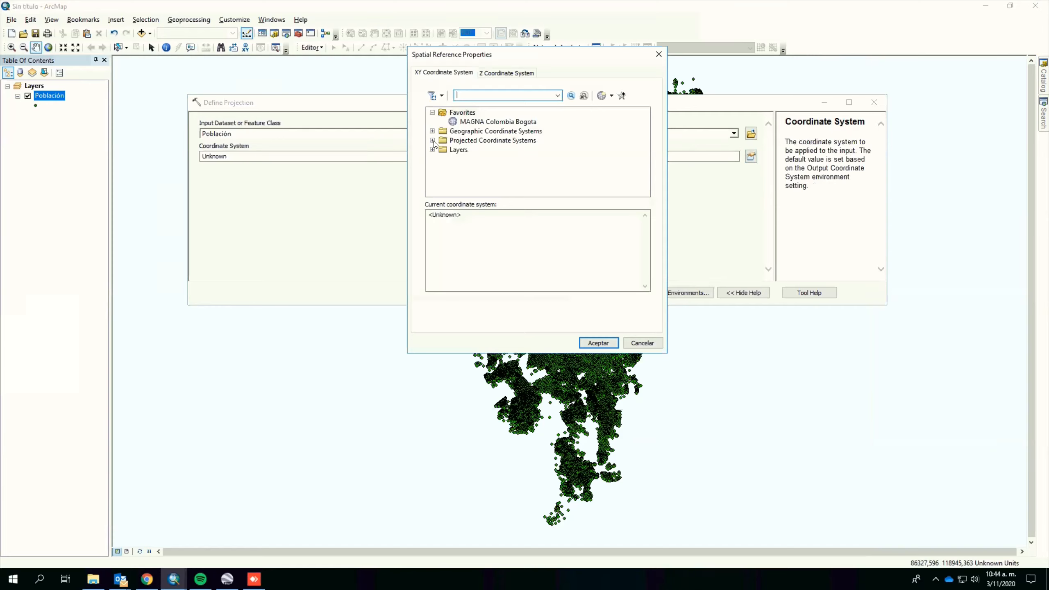
pyautogui.click(433, 140)
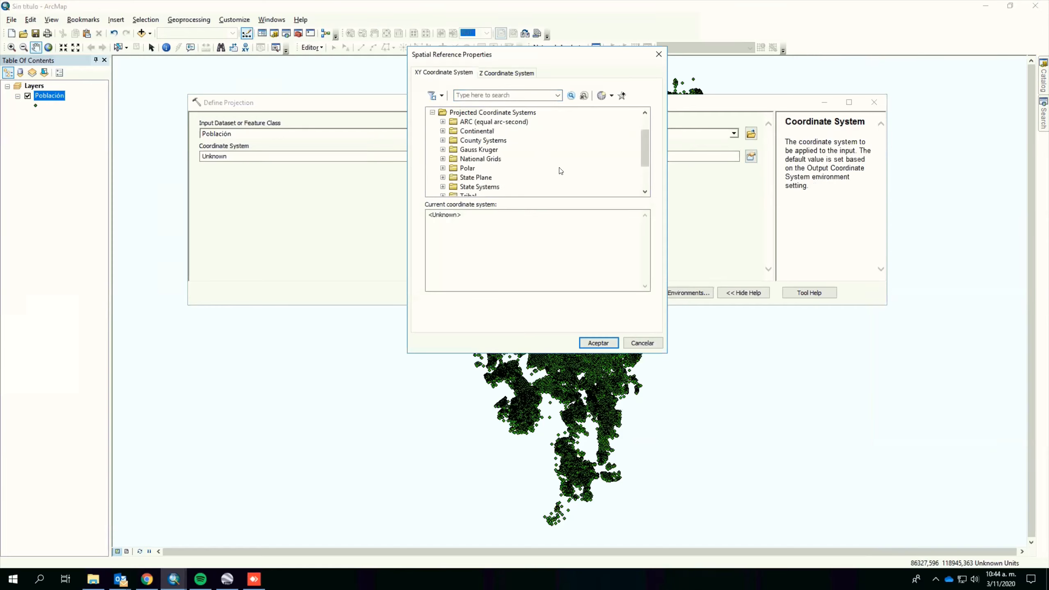
pyautogui.moveTo(646, 149); pyautogui.dragTo(646, 180)
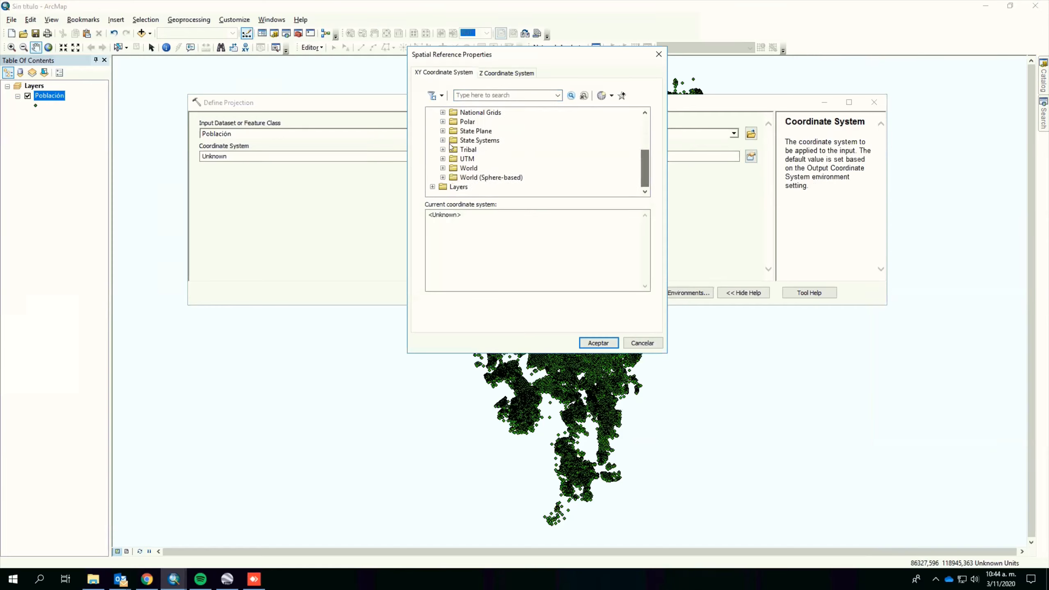
pyautogui.doubleClick(454, 112)
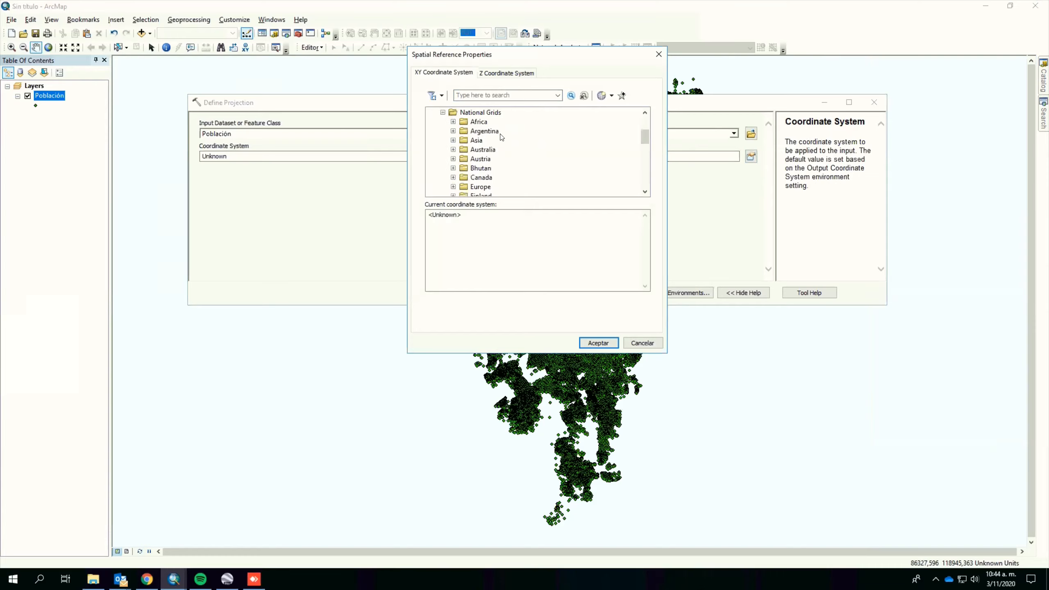
pyautogui.click(645, 191)
pyautogui.click(646, 192)
pyautogui.click(646, 191)
pyautogui.click(646, 191)
pyautogui.click(645, 191)
pyautogui.click(646, 192)
pyautogui.click(646, 192)
pyautogui.click(490, 169)
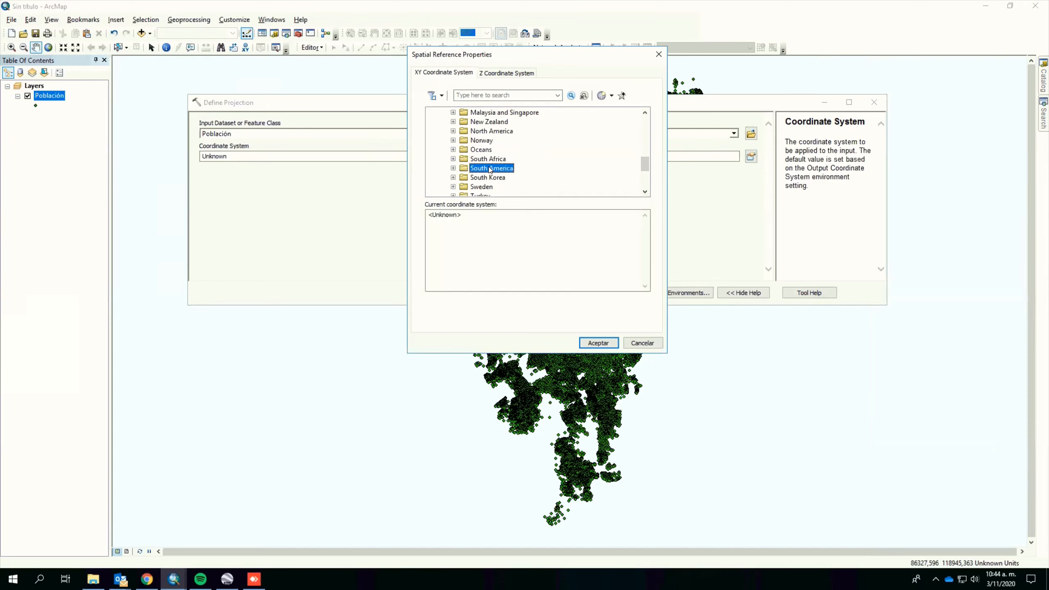
pyautogui.doubleClick(491, 169)
# - Expand the Colombia group within the South America national grids
pyautogui.click(645, 193)
pyautogui.click(645, 194)
pyautogui.click(645, 193)
pyautogui.click(646, 193)
pyautogui.click(646, 193)
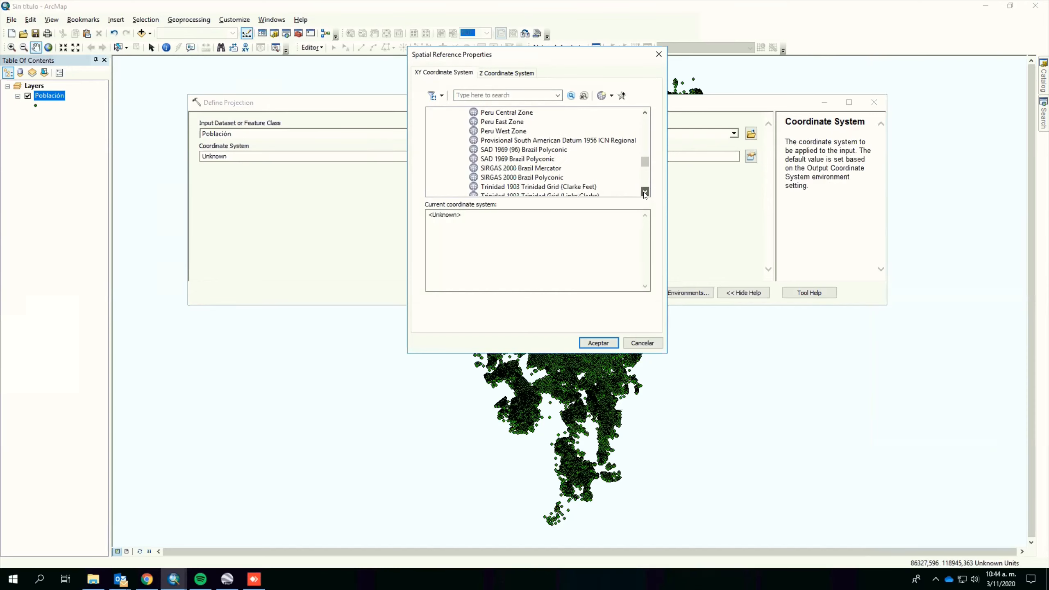
pyautogui.click(645, 193)
pyautogui.click(645, 193)
pyautogui.doubleClick(496, 178)
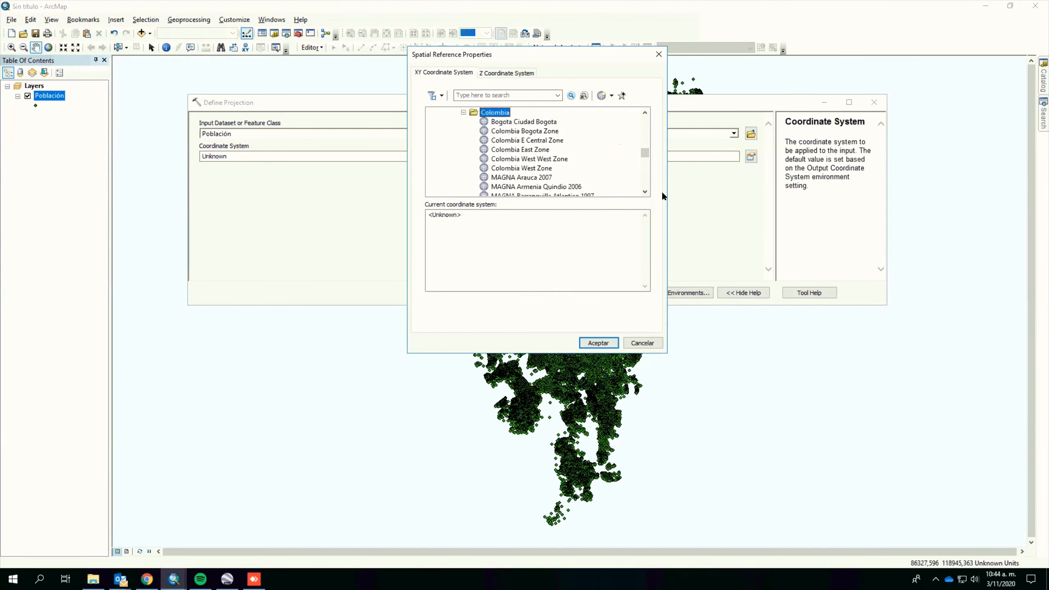
# - Assign MAGNA Ciudad Bogota from the Colombia group as the coordinate system for the Población layer
pyautogui.click(644, 192)
pyautogui.click(644, 193)
pyautogui.click(645, 192)
pyautogui.click(645, 192)
pyautogui.click(645, 192)
pyautogui.click(645, 193)
pyautogui.click(645, 193)
pyautogui.click(536, 178)
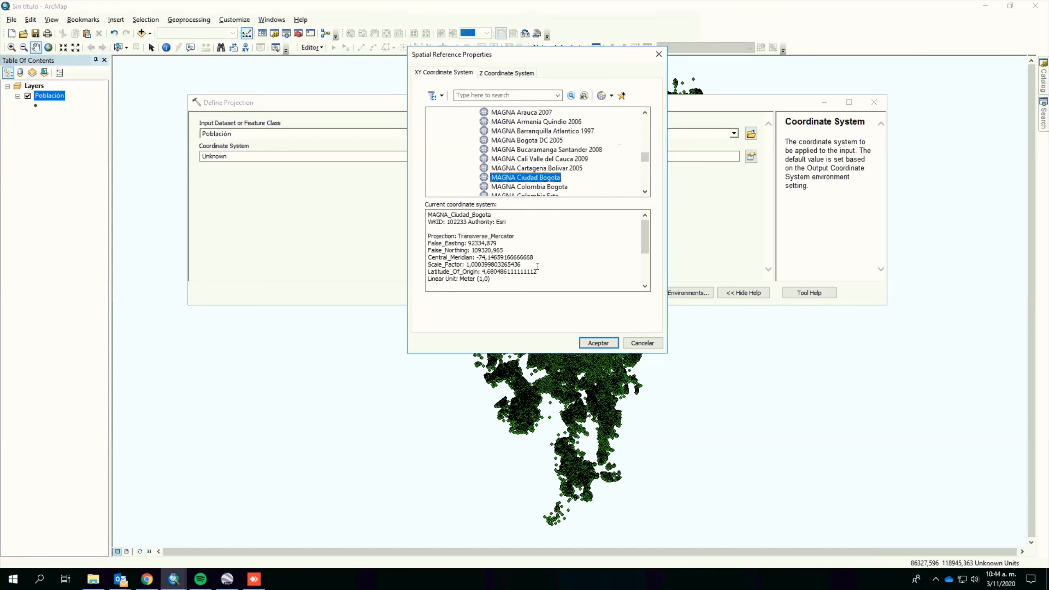
pyautogui.click(595, 343)
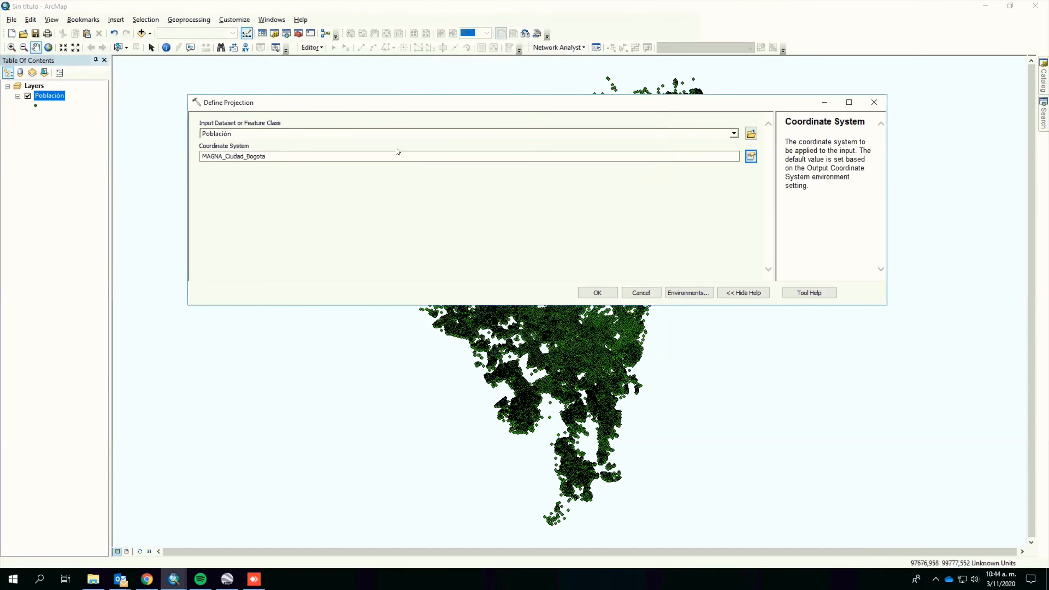
# - Reopen the coordinate system choice and examine the projection parameters of MAGNA Ciudad Bogota against the map coordinates
pyautogui.click(751, 156)
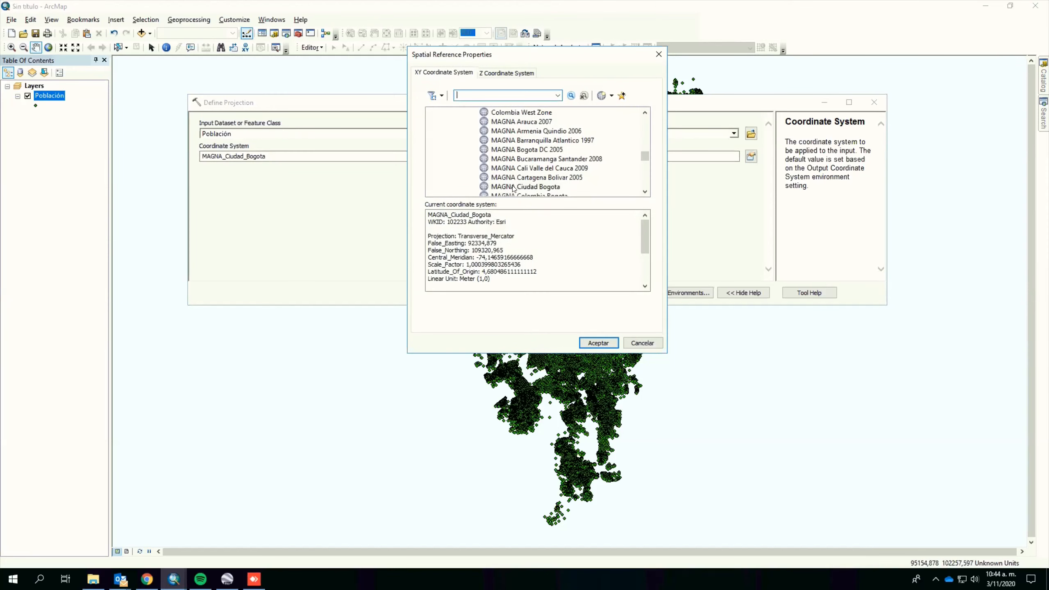
pyautogui.click(513, 189)
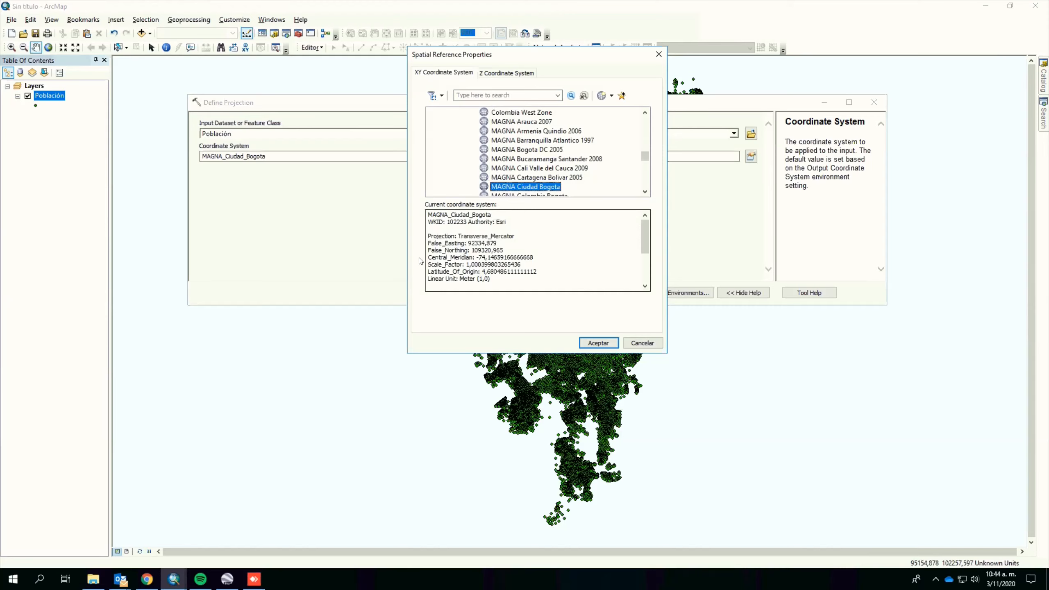
pyautogui.click(481, 243)
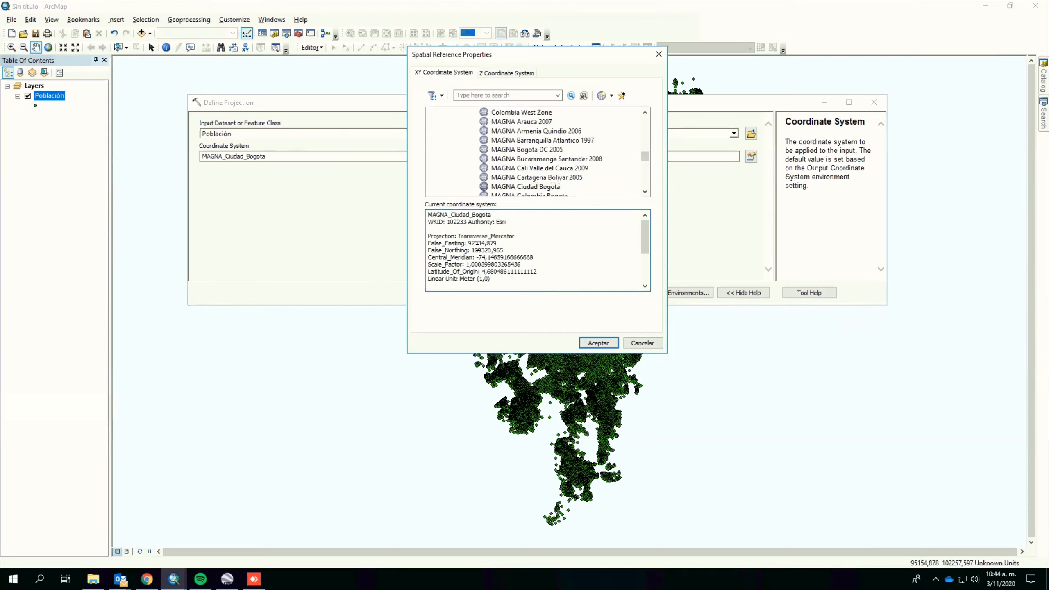
pyautogui.click(645, 193)
pyautogui.click(646, 192)
pyautogui.click(646, 193)
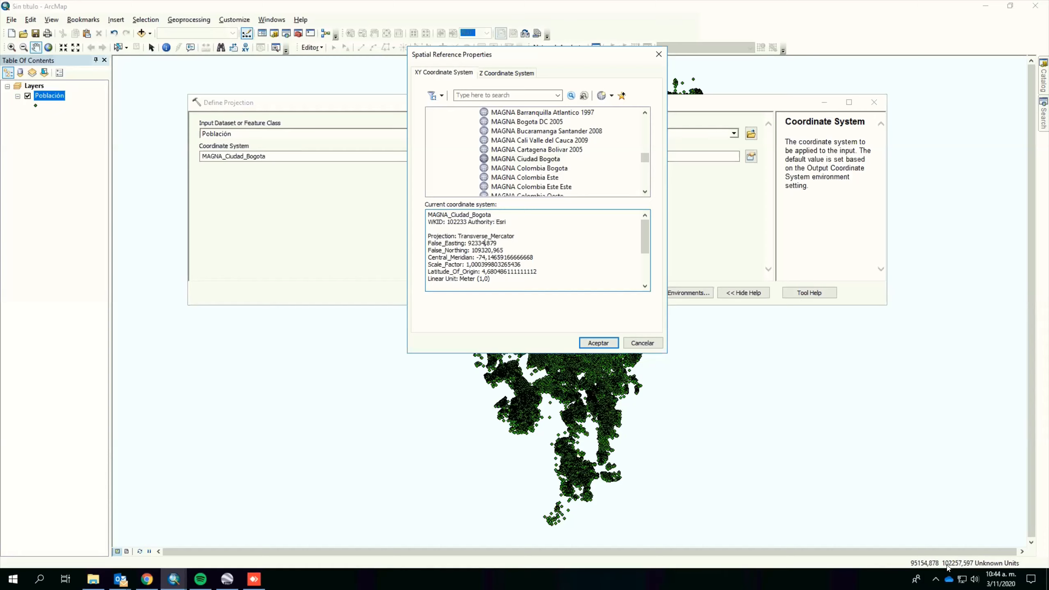
# - Confirm MAGNA Ciudad Bogota as the coordinate system and run Define Projection on Población
pyautogui.click(514, 162)
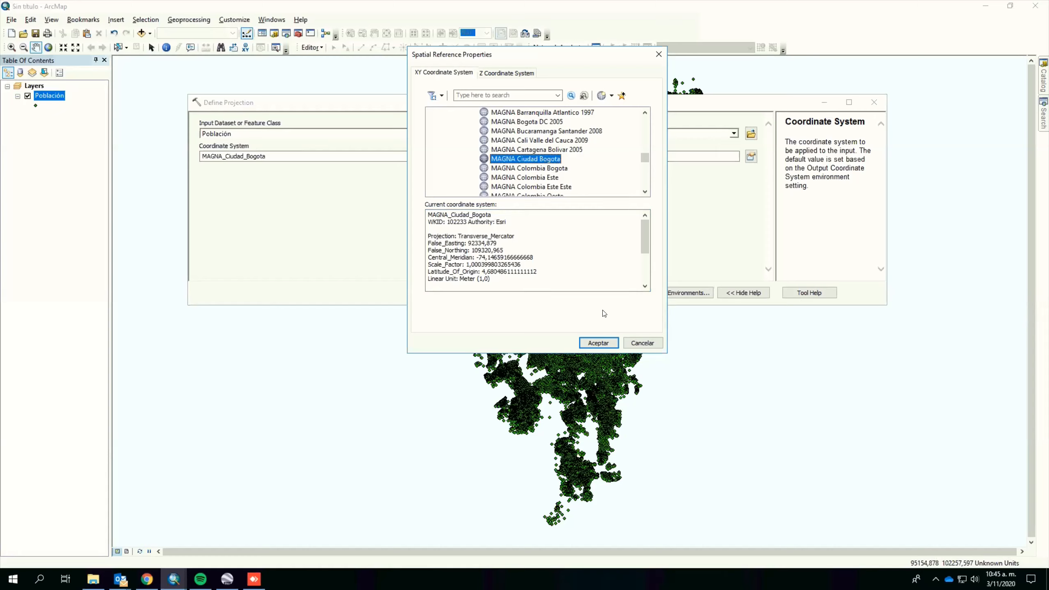
pyautogui.click(606, 345)
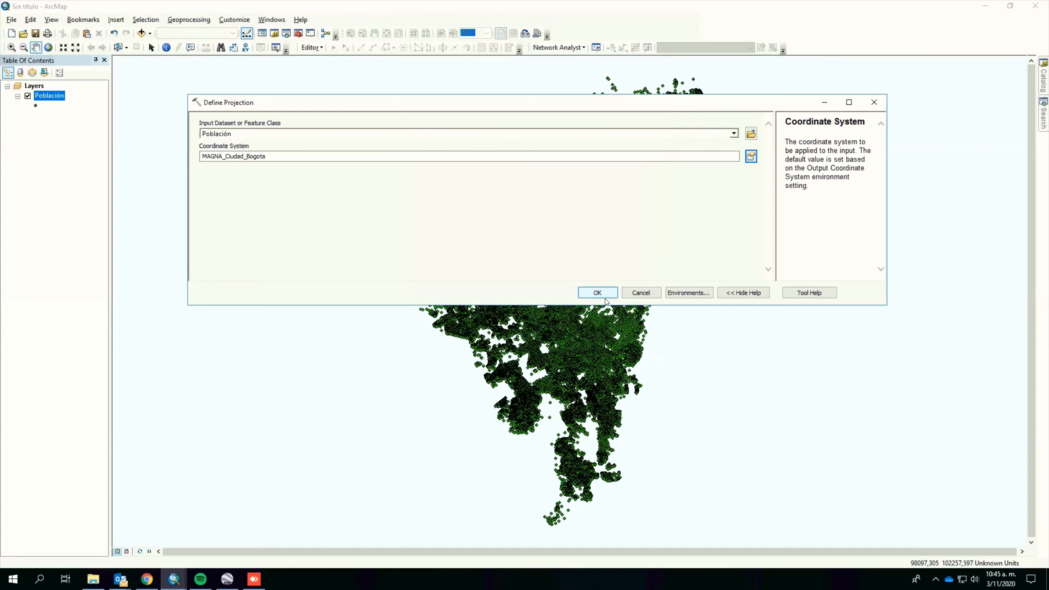
pyautogui.click(604, 297)
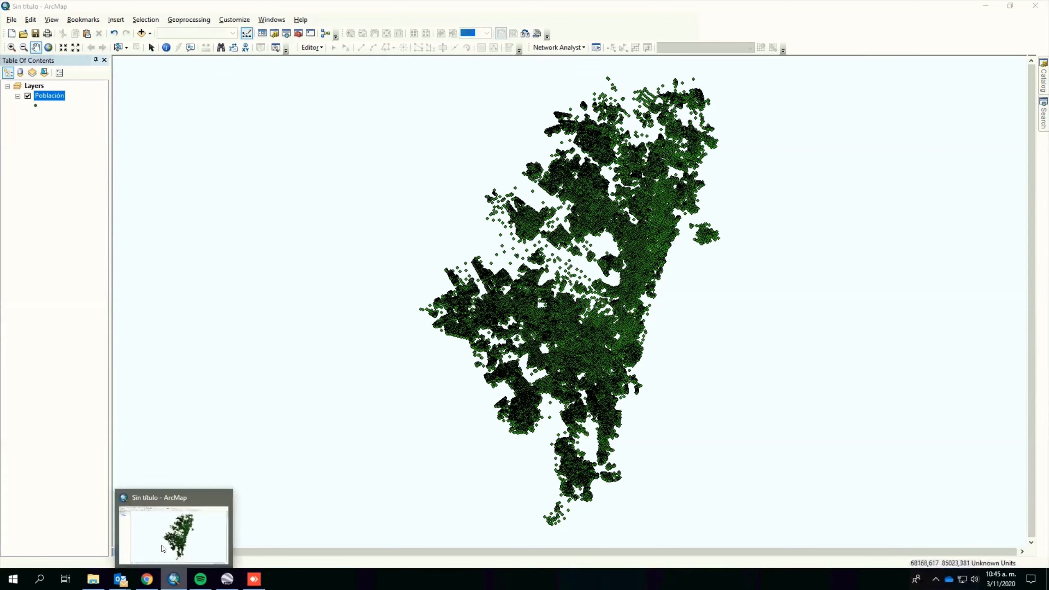
# - Open a second ArcMap window with a blank map, dismissing the getting-started dialog
pyautogui.rightClick(170, 578)
pyautogui.click(164, 522)
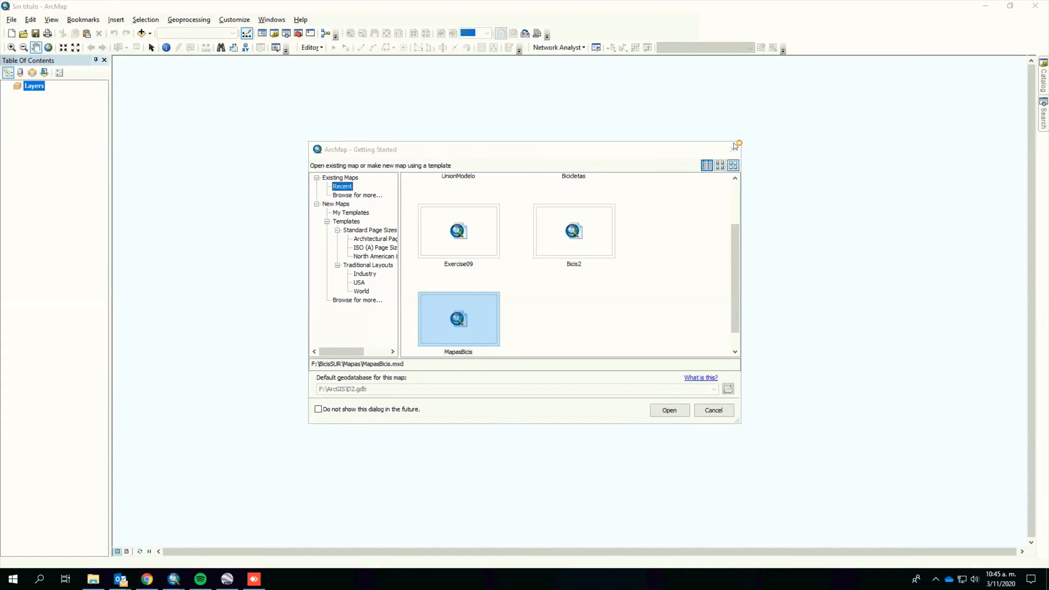
pyautogui.click(732, 147)
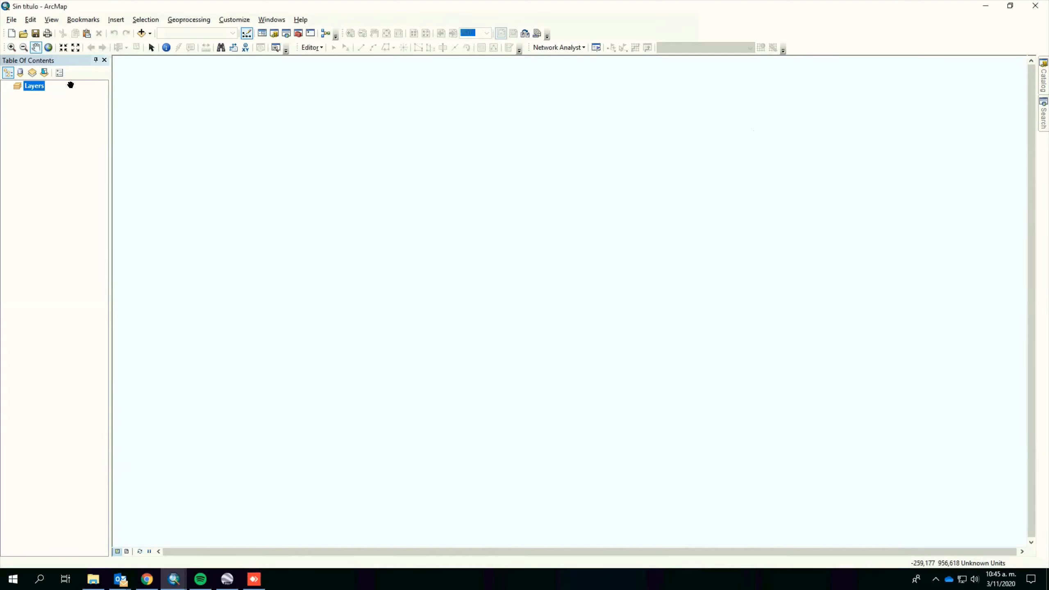
# - Set the blank map's data frame coordinate system to MAGNA Colombia Bogota from the favorites
pyautogui.rightClick(40, 87)
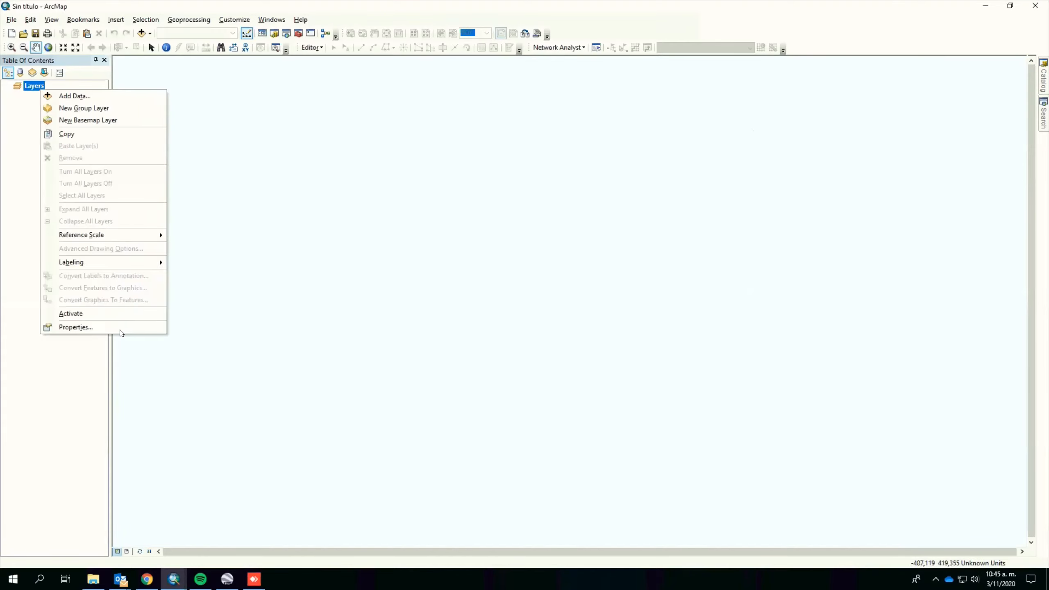
pyautogui.click(77, 327)
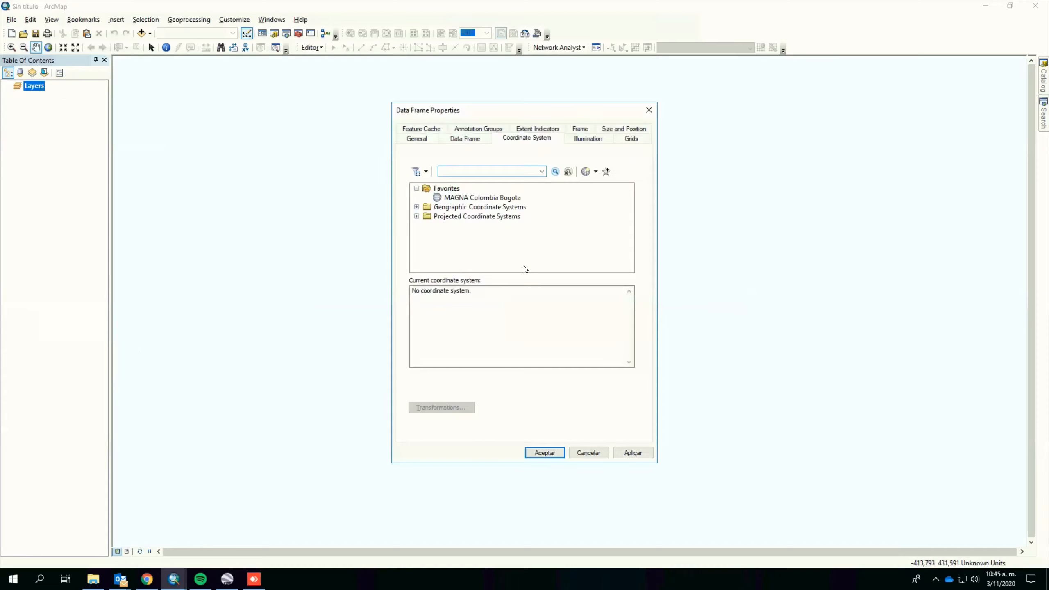
pyautogui.click(482, 198)
pyautogui.click(545, 452)
# - Add the Población.shp layer from the ClaseCoordenadas folder to the new map
pyautogui.click(141, 34)
pyautogui.click(415, 243)
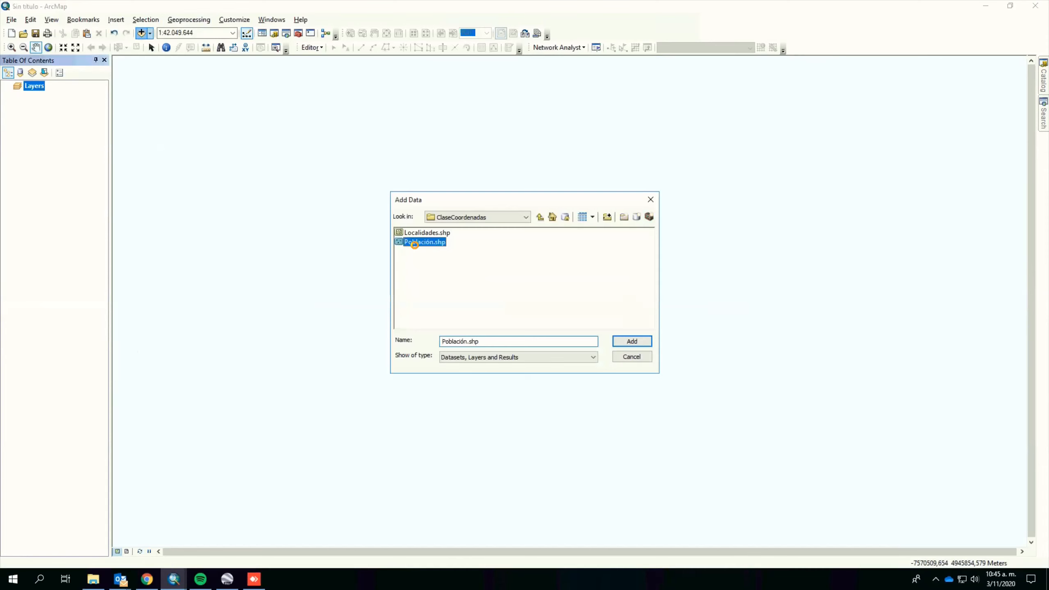
pyautogui.doubleClick(415, 244)
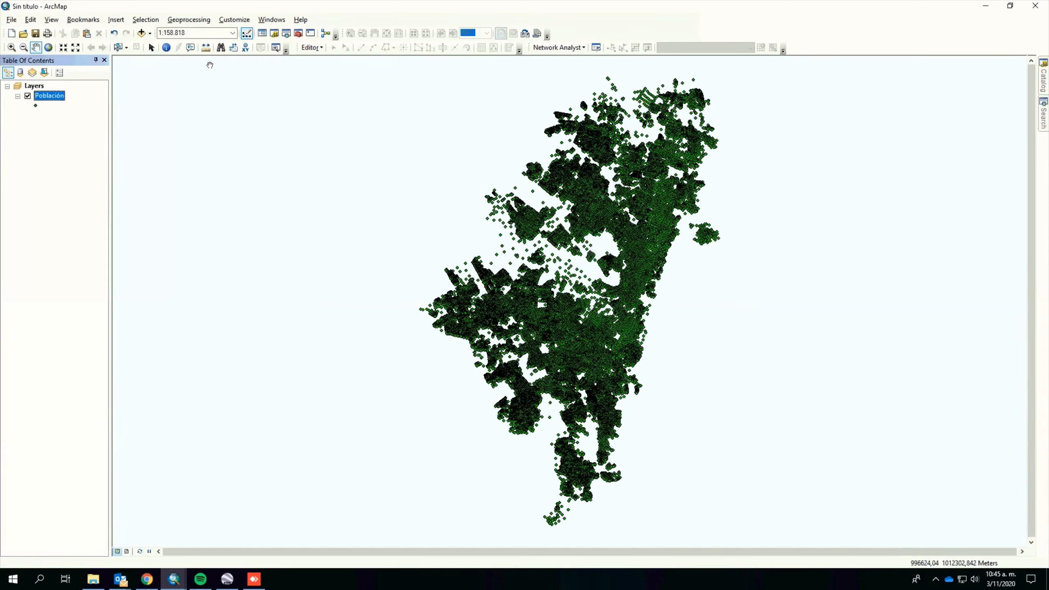
# - Add the OpenStreetMap basemap beneath the Población points
pyautogui.click(152, 34)
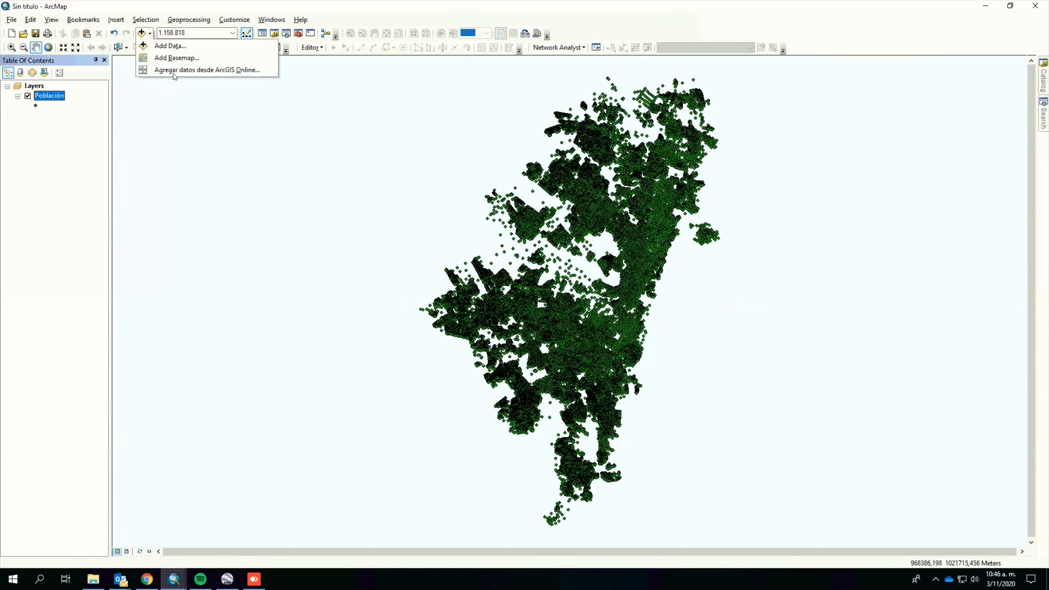
pyautogui.click(180, 61)
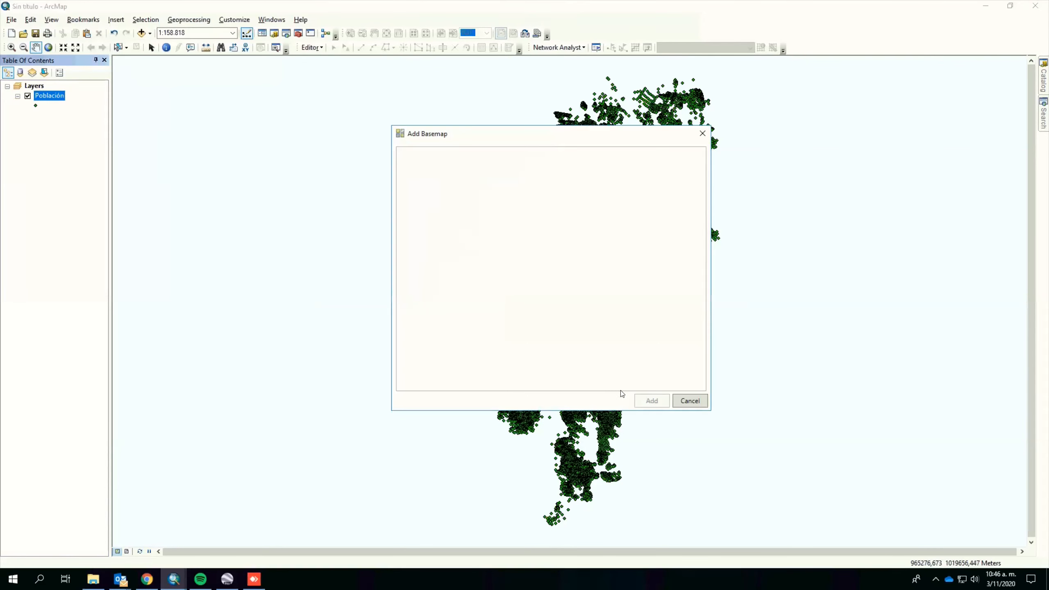
pyautogui.scroll(-2, 674, 309)
pyautogui.click(442, 345)
pyautogui.click(647, 402)
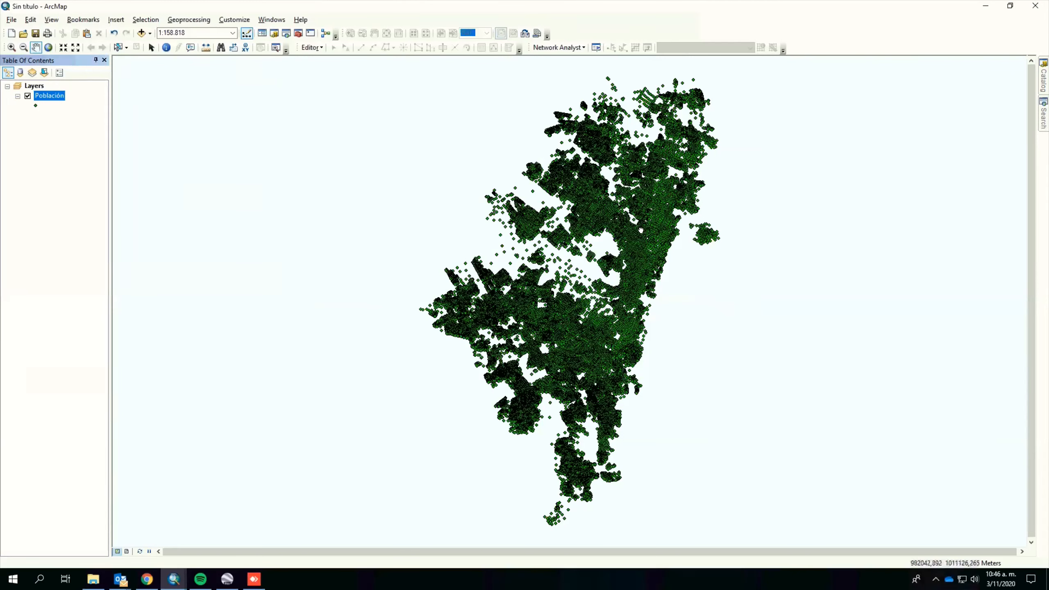
pyautogui.moveTo(643, 224); pyautogui.dragTo(640, 230)
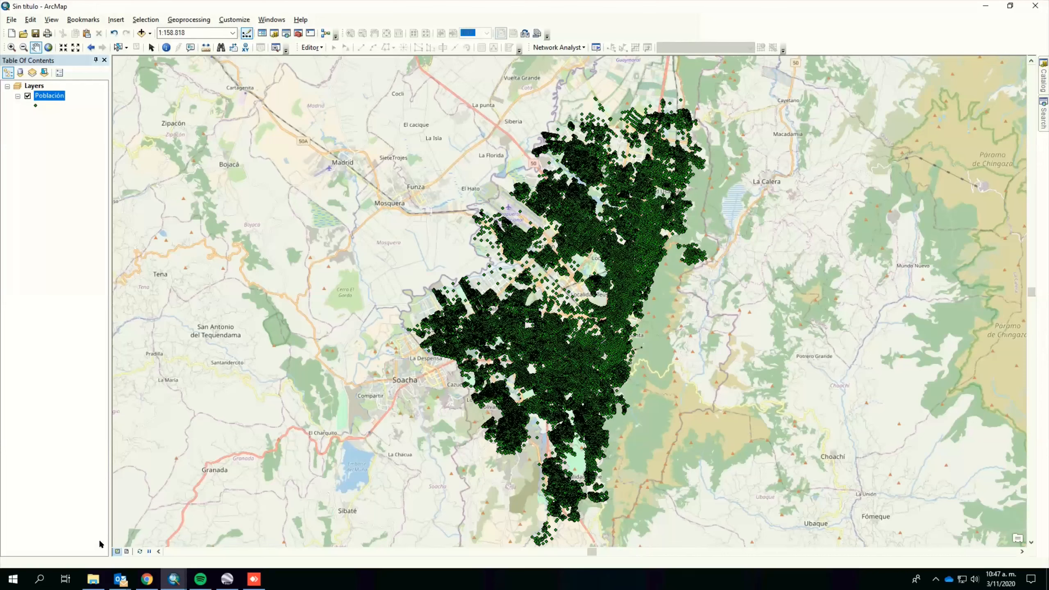
# - Compare the coordinates and units of the Población layer between the two open ArcMap windows
pyautogui.moveTo(173, 579)
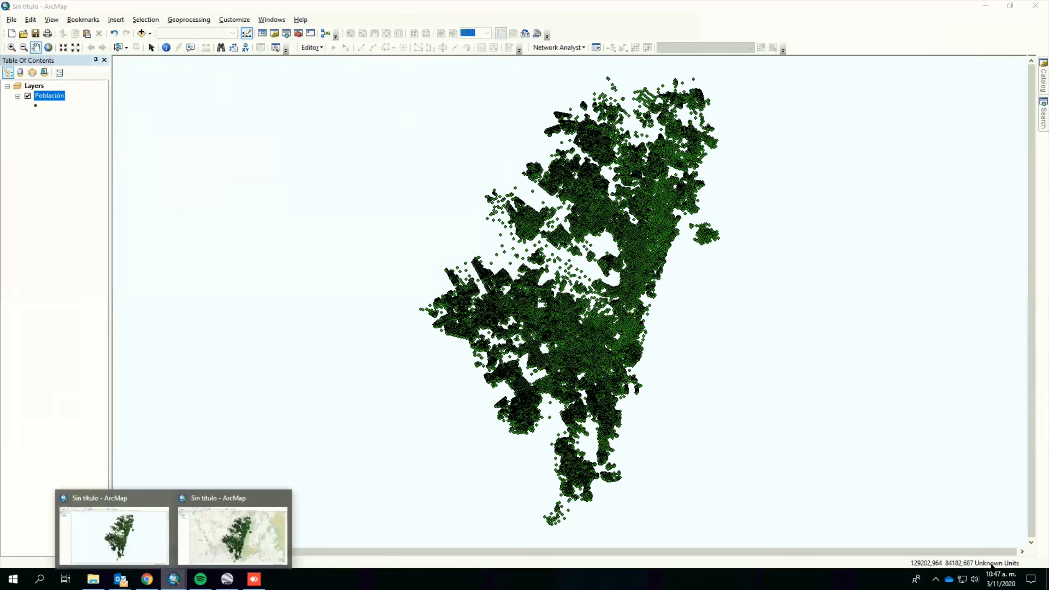
pyautogui.hotkey('alt', 'Tab')
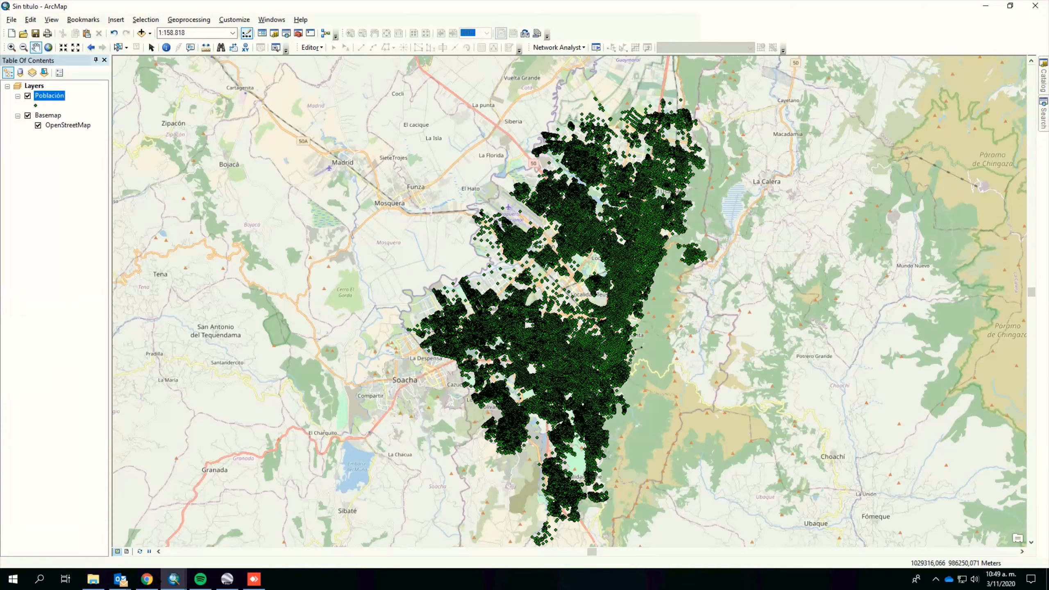
pyautogui.click(173, 579)
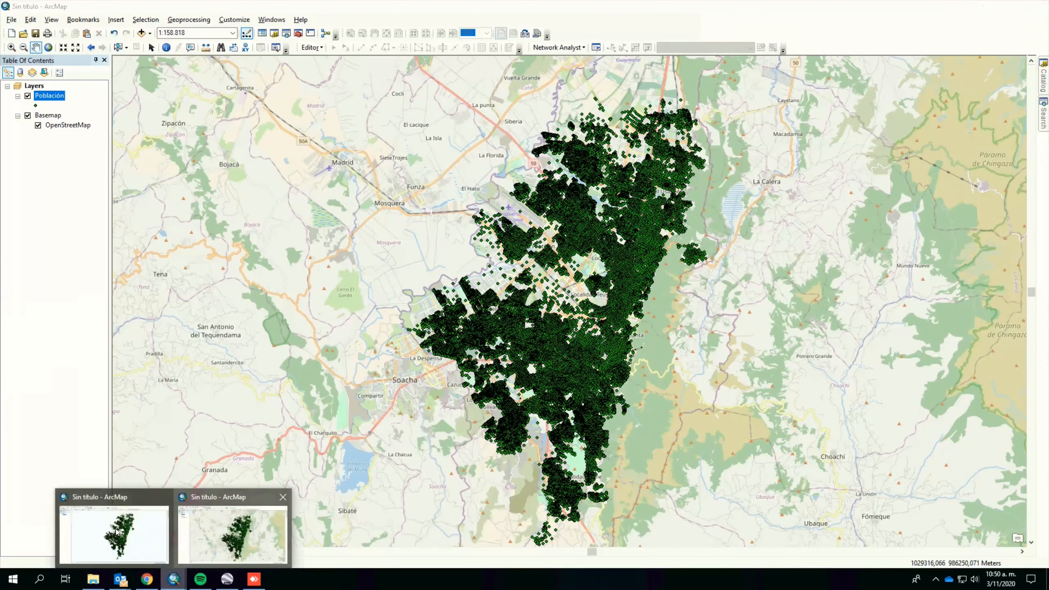
pyautogui.moveTo(121, 531)
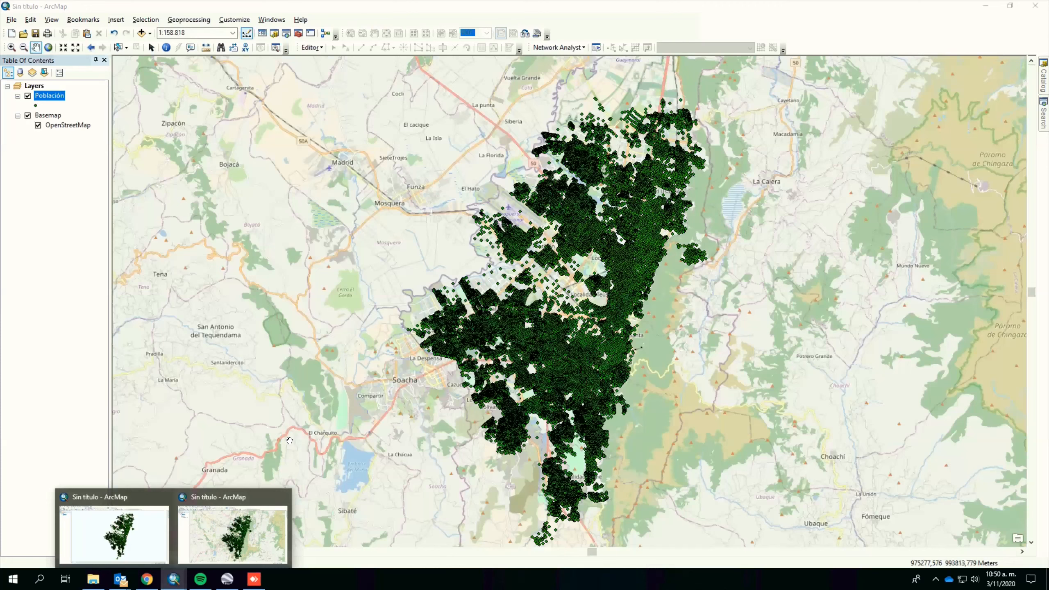
pyautogui.moveTo(289, 440); pyautogui.dragTo(288, 440)
pyautogui.click(288, 440)
pyautogui.click(289, 440)
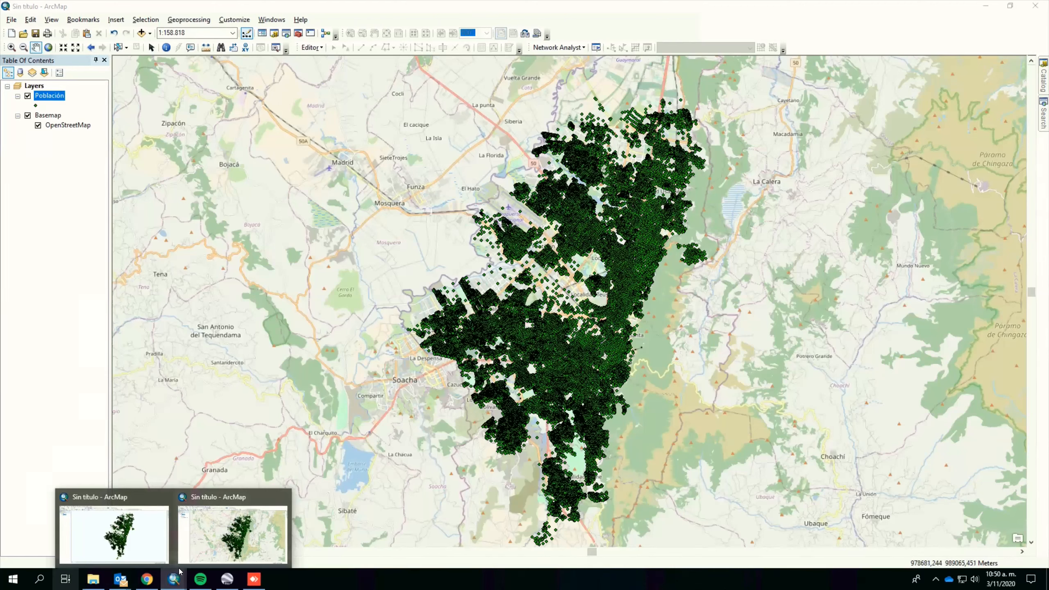
# - Switch to File Explorer, inspect the Población.prj file in the ClaseCoordenadas folder, and return to ArcMap
pyautogui.click(93, 579)
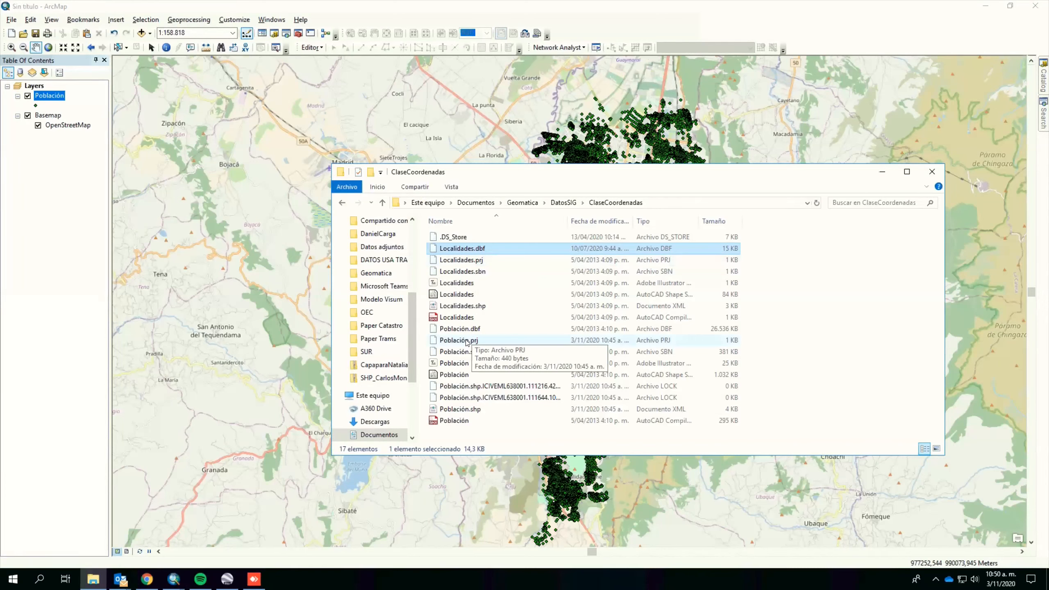
pyautogui.click(467, 342)
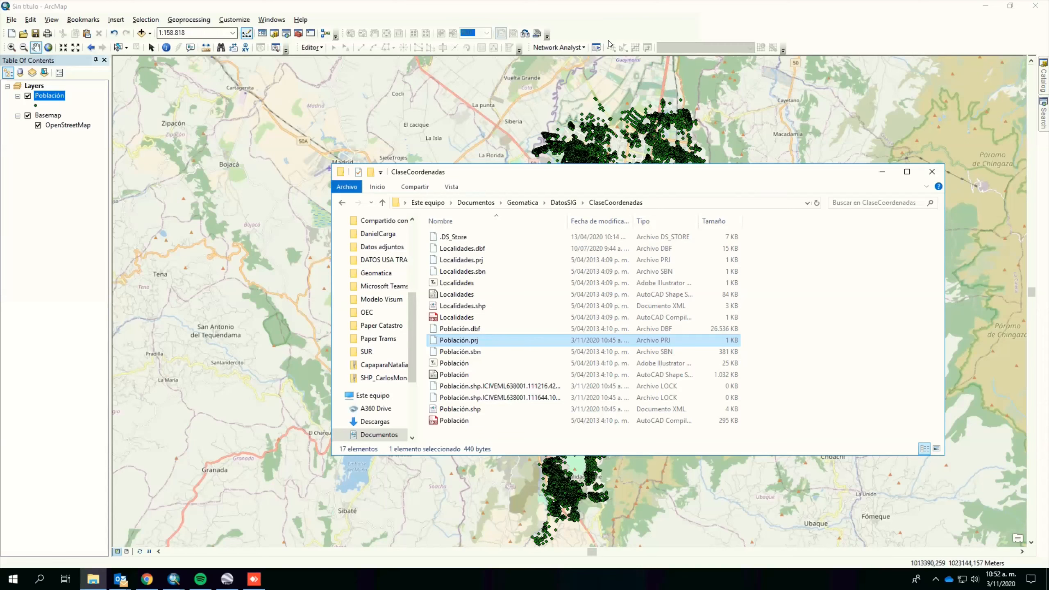
pyautogui.click(463, 137)
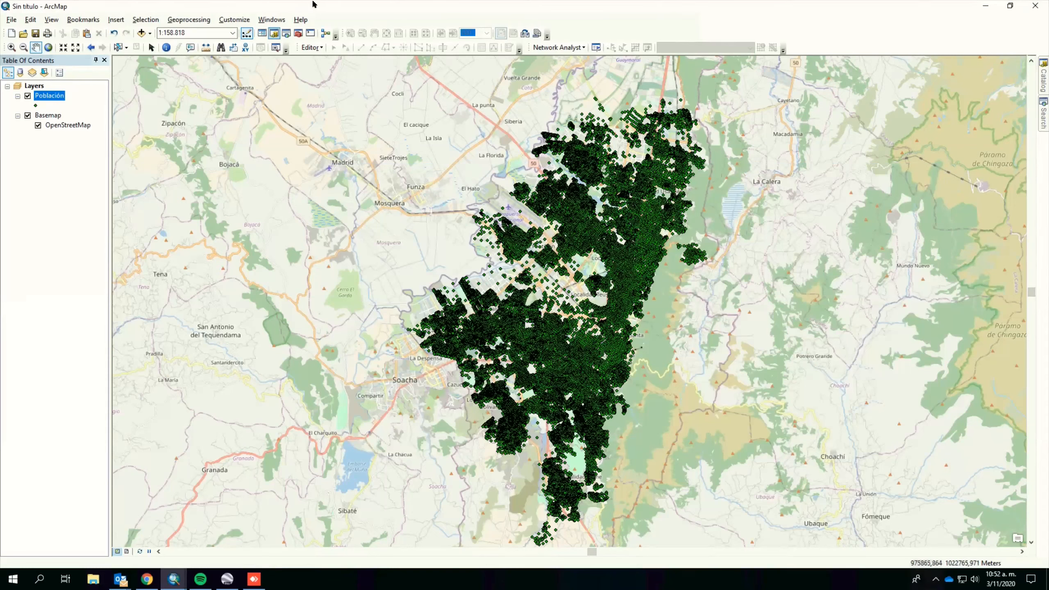
# - Close both ArcMap windows without saving the untitled maps
pyautogui.moveTo(312, 4)
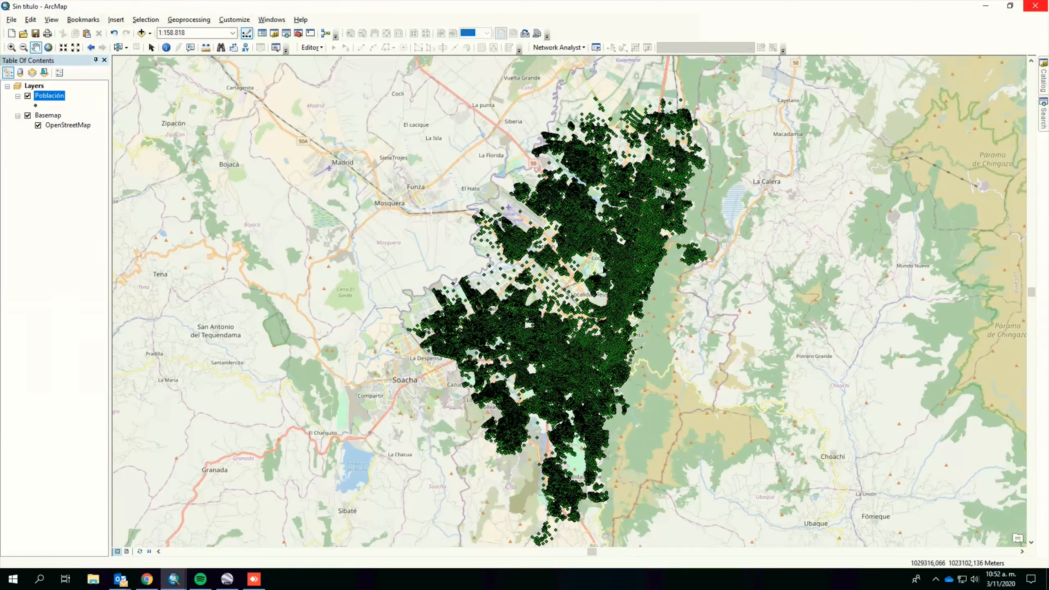
pyautogui.click(524, 315)
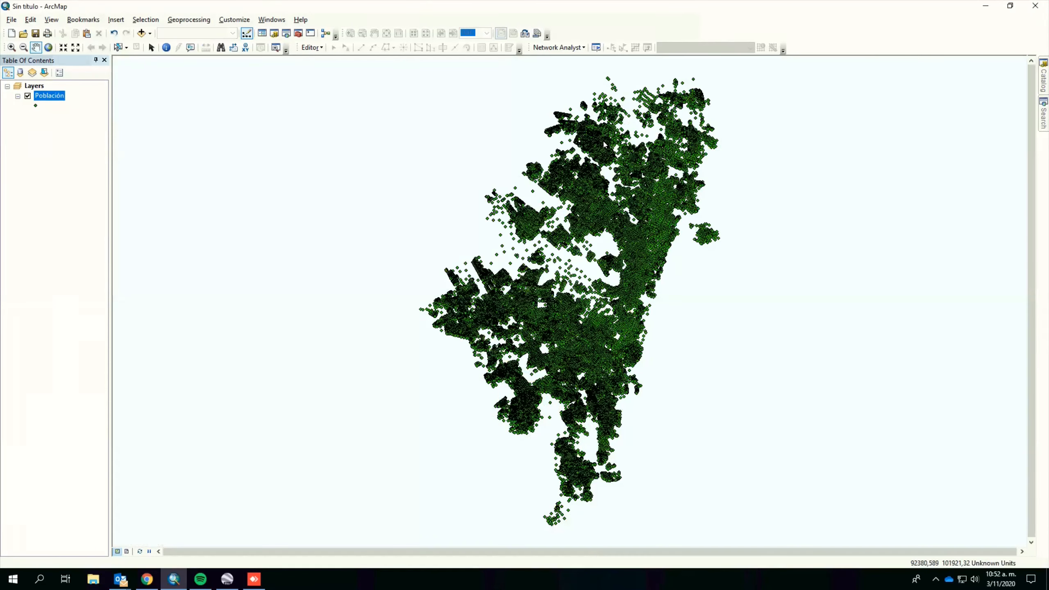
pyautogui.hotkey('alt', 'F4')
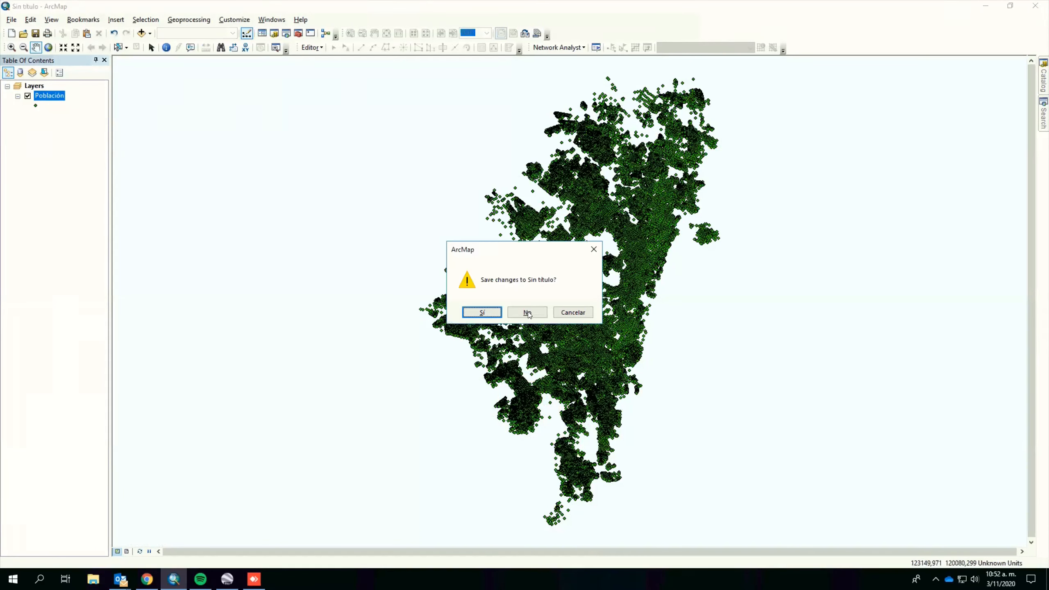
pyautogui.click(527, 312)
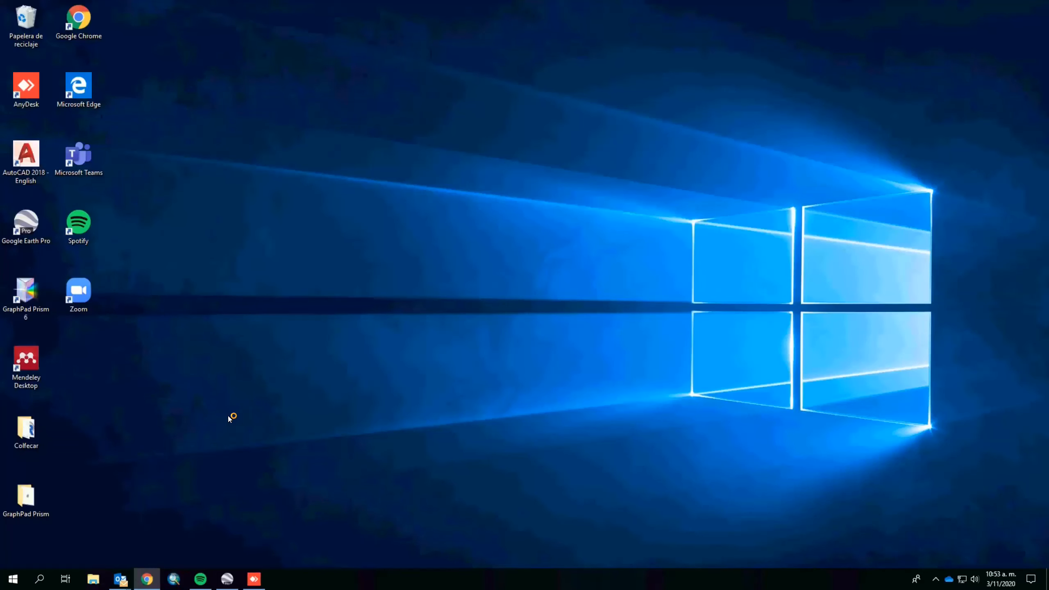
# - Start a new ArcMap session with a blank untitled map
pyautogui.click(173, 579)
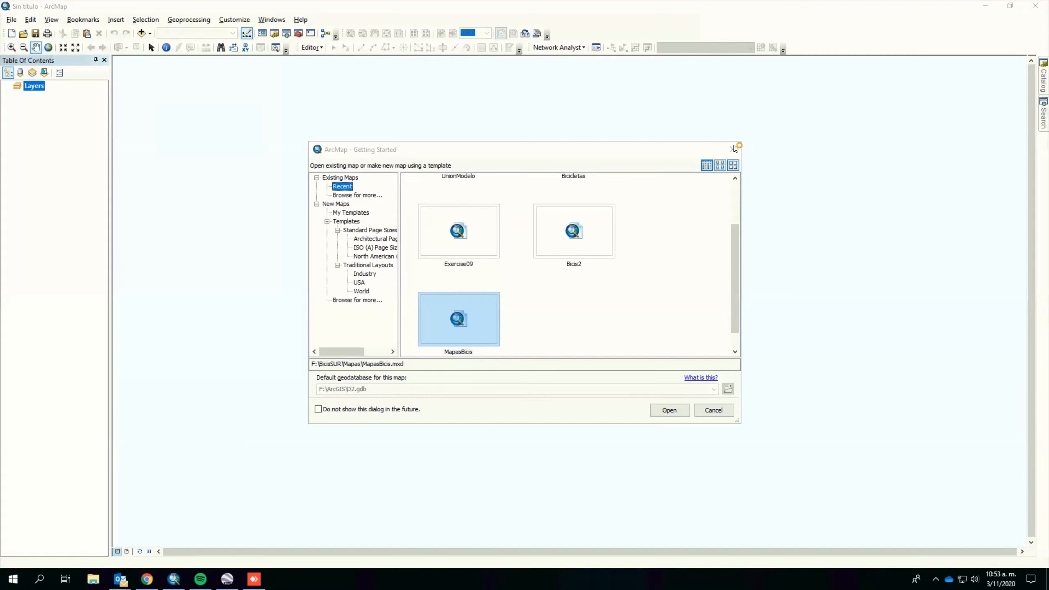
pyautogui.rightClick(34, 87)
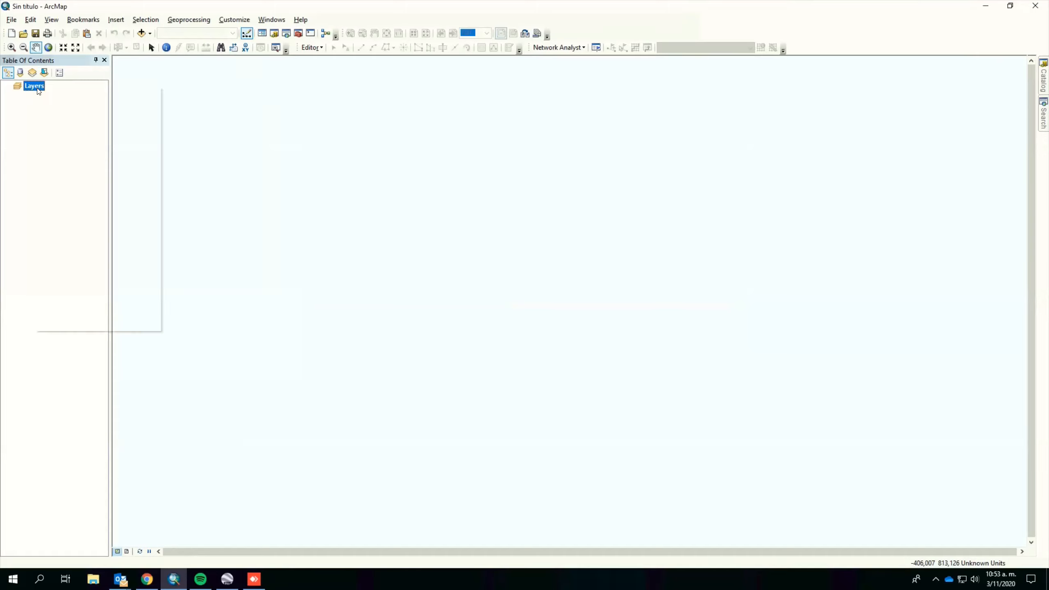
pyautogui.click(22, 107)
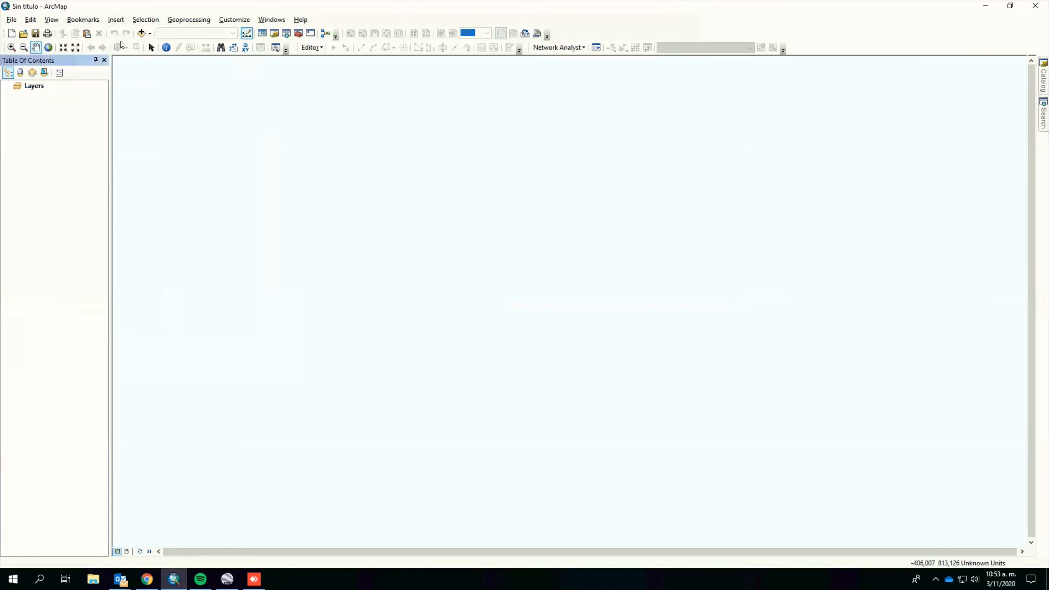
# - Add Troncal_Transmilenio, Uso_Urbano_suelo_magna, Estaciones_Transmilenio and the Historico_Siniestros_Bogotá_D_C_ layer from DatosGeo_20202.gdb in the DatosSIG folder
pyautogui.click(145, 32)
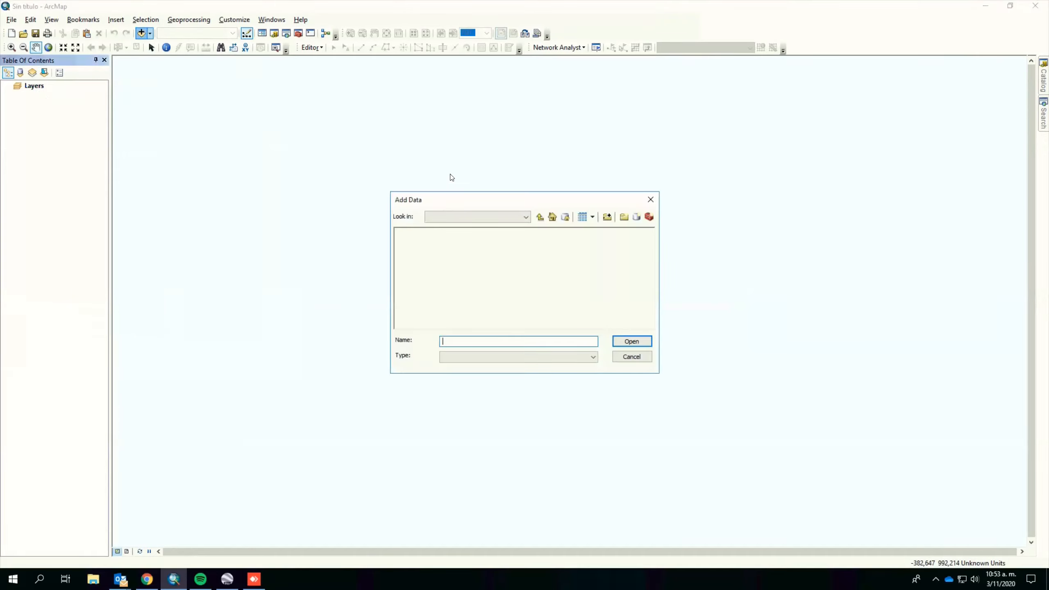
pyautogui.click(519, 219)
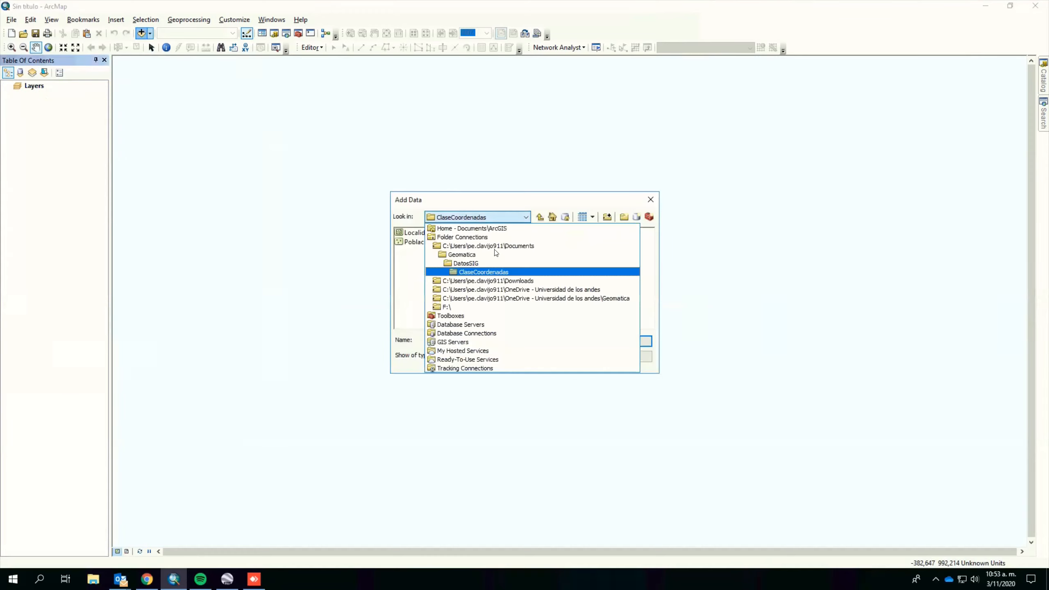
pyautogui.click(466, 264)
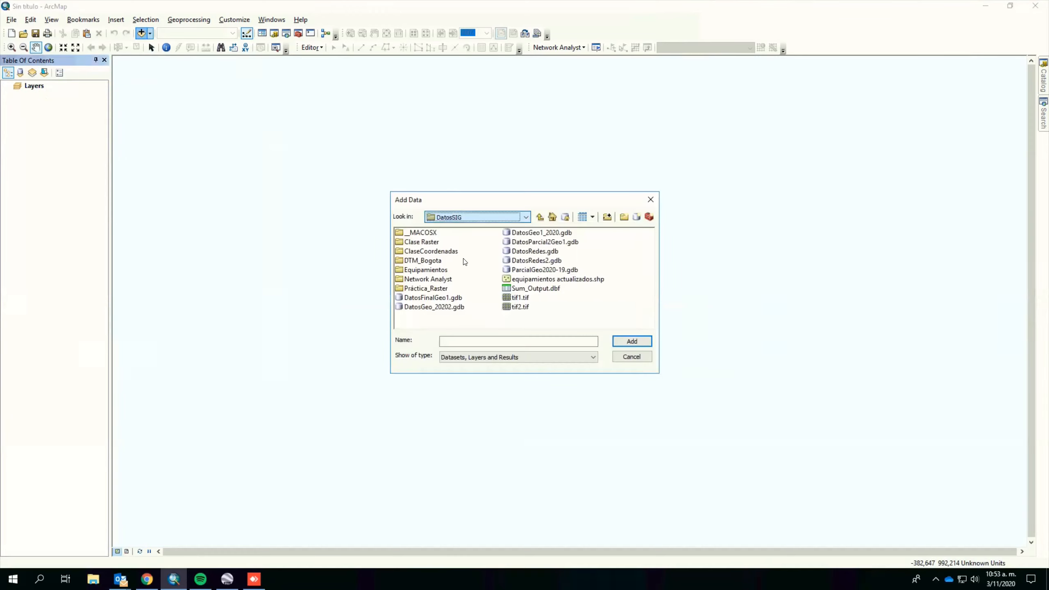
pyautogui.doubleClick(443, 308)
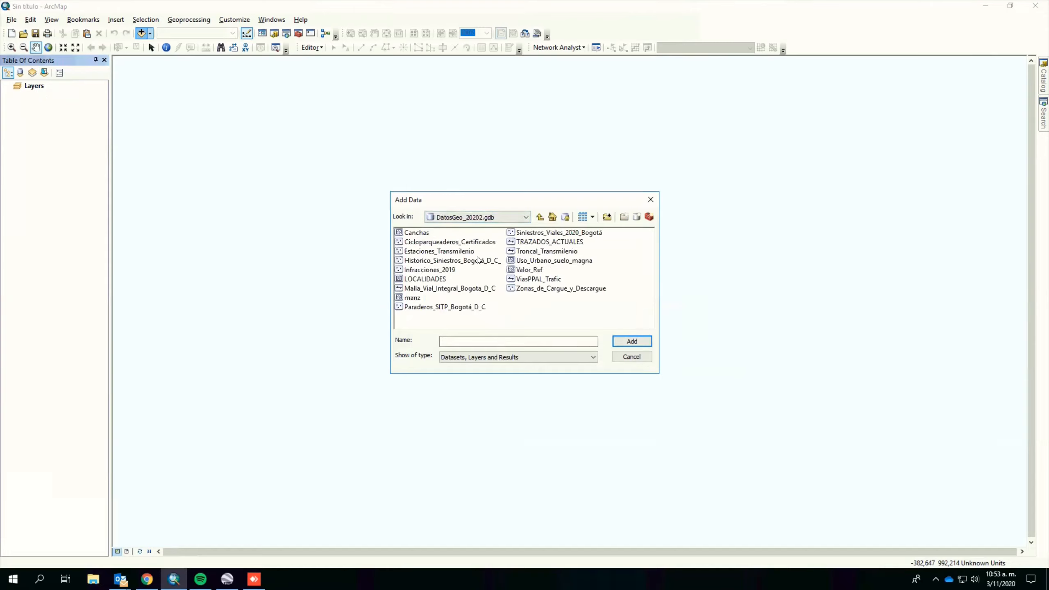
pyautogui.click(539, 253)
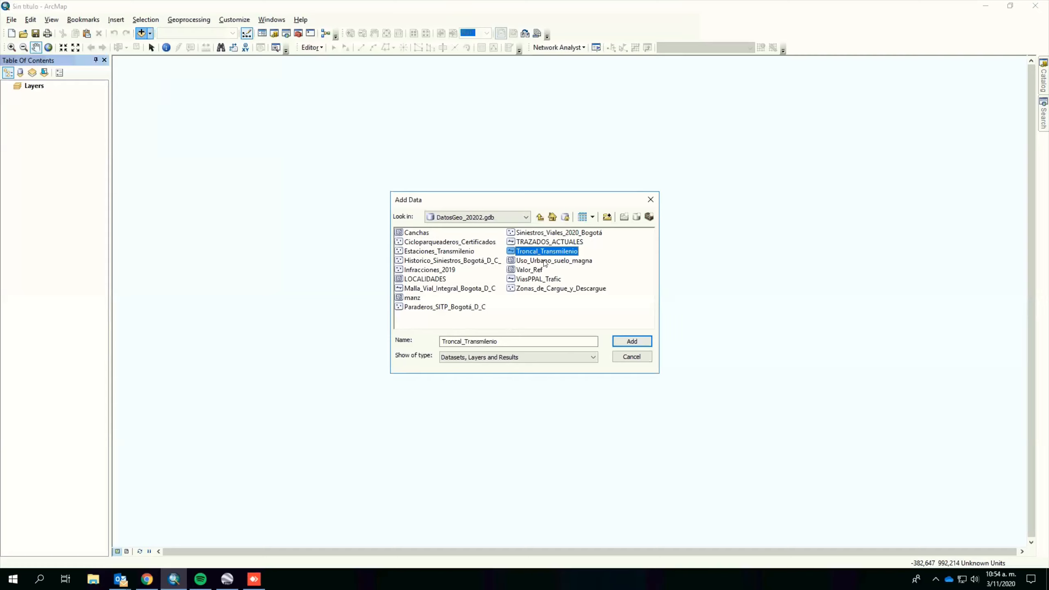
pyautogui.keyDown('ctrl'); pyautogui.click(544, 263); pyautogui.keyUp('ctrl')
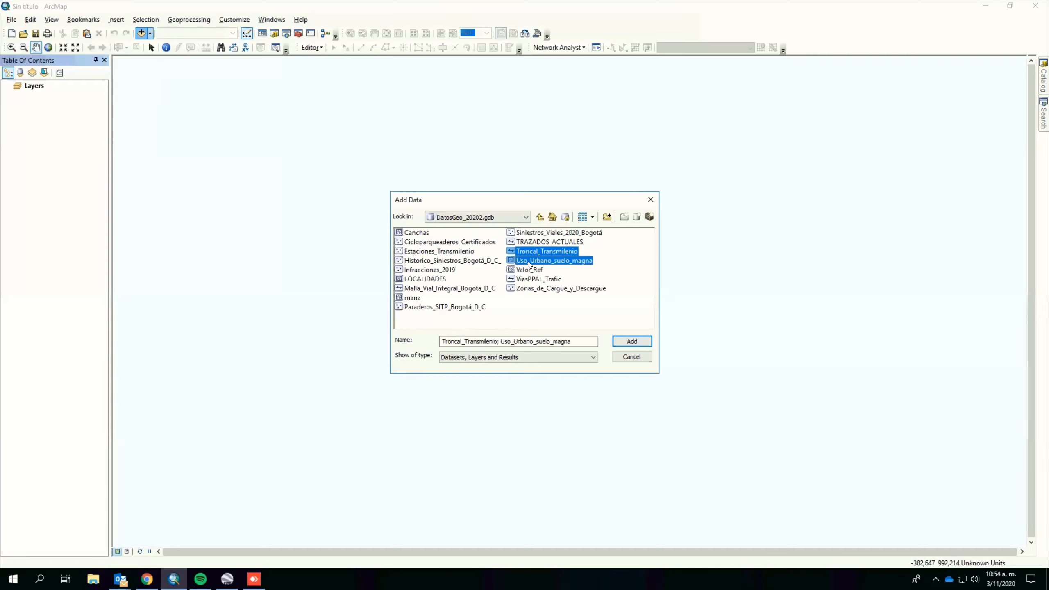
pyautogui.keyDown('ctrl'); pyautogui.click(452, 251); pyautogui.keyUp('ctrl')
pyautogui.keyDown('ctrl'); pyautogui.click(461, 262); pyautogui.keyUp('ctrl')
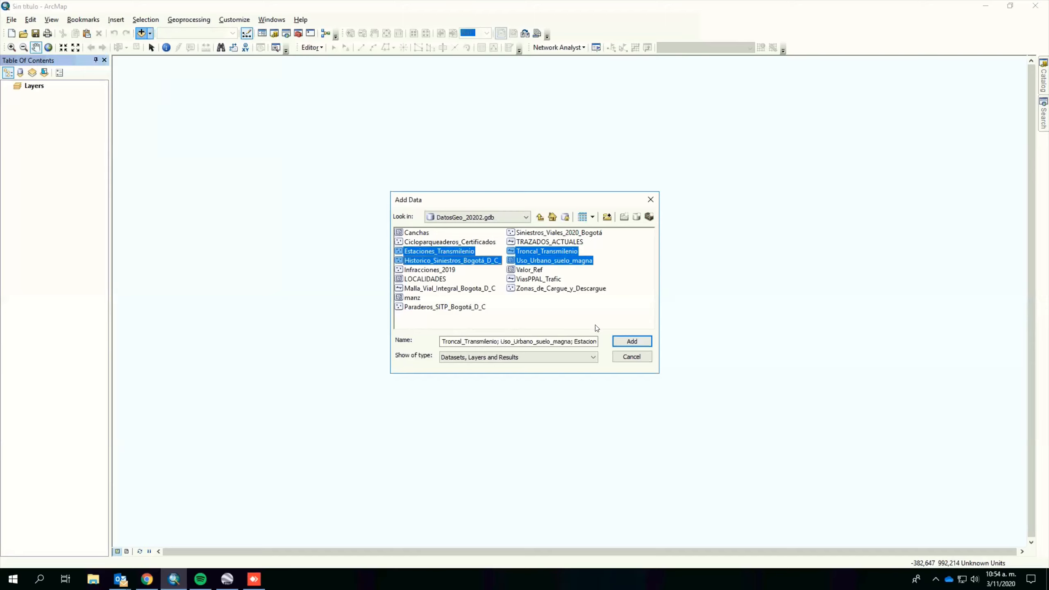
pyautogui.click(638, 342)
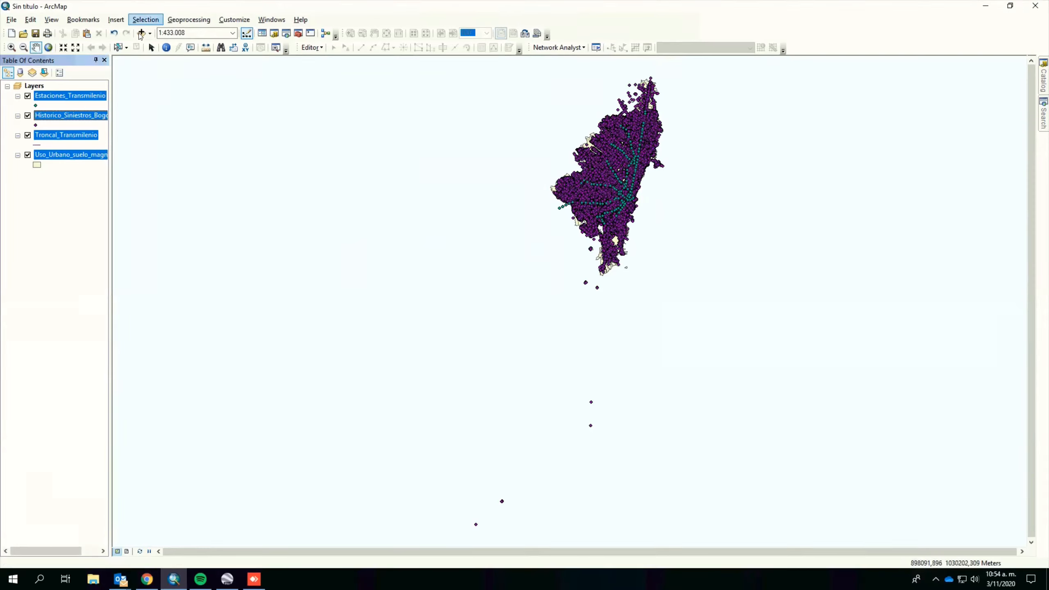
# - Add the LOCALIDADES feature class from DatosGeo_20202.gdb and hide the Historico_Siniestros layer
pyautogui.click(140, 37)
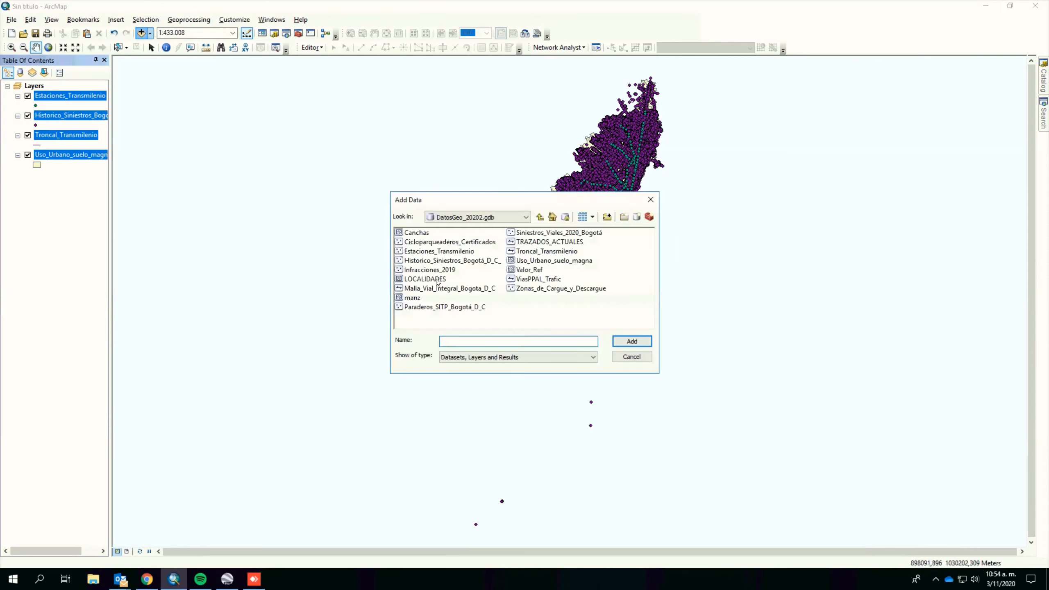
pyautogui.doubleClick(434, 281)
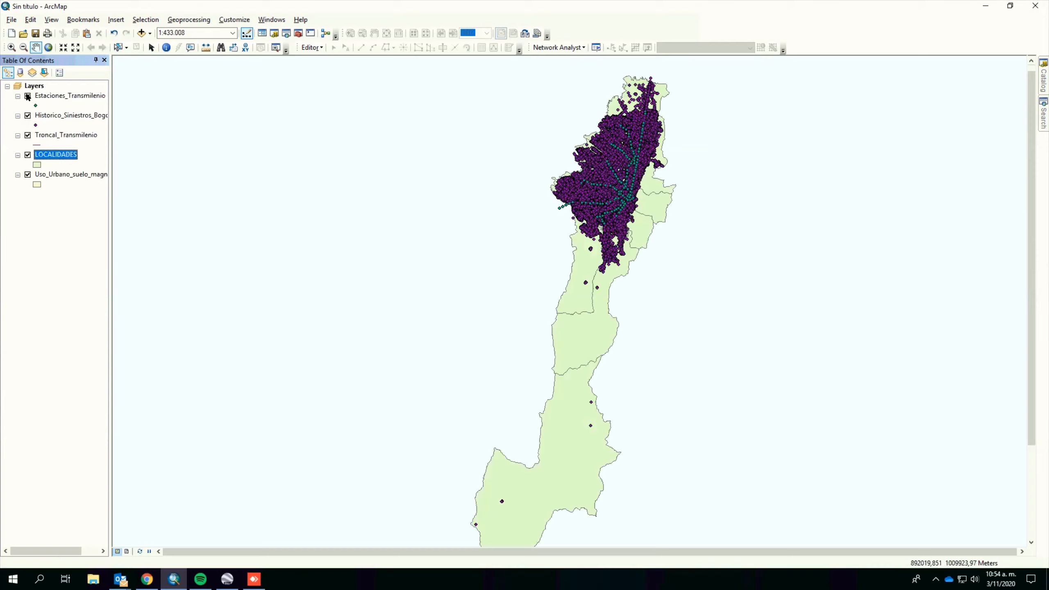
pyautogui.click(28, 116)
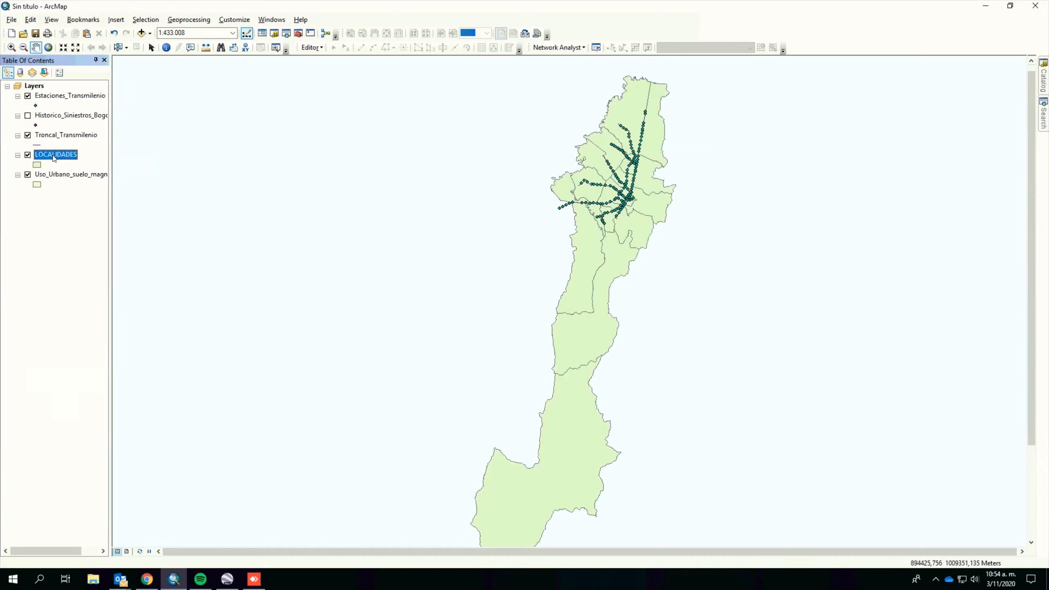
# - Move LOCALIDADES above all other layers, and return it to its place below Troncal_Transmilenio
pyautogui.moveTo(53, 156); pyautogui.dragTo(69, 91)
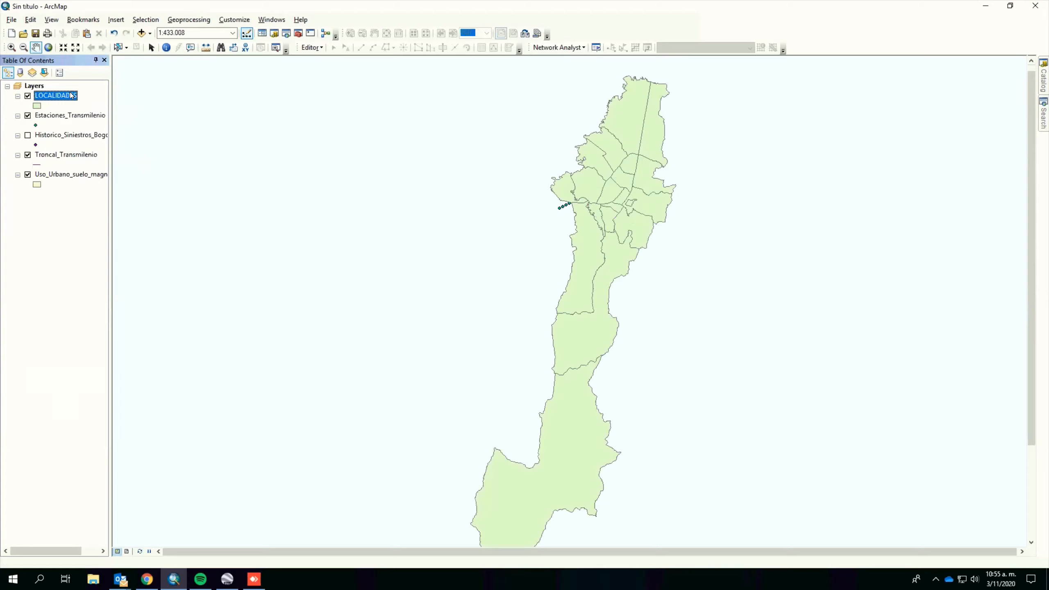
pyautogui.moveTo(70, 119); pyautogui.dragTo(70, 166)
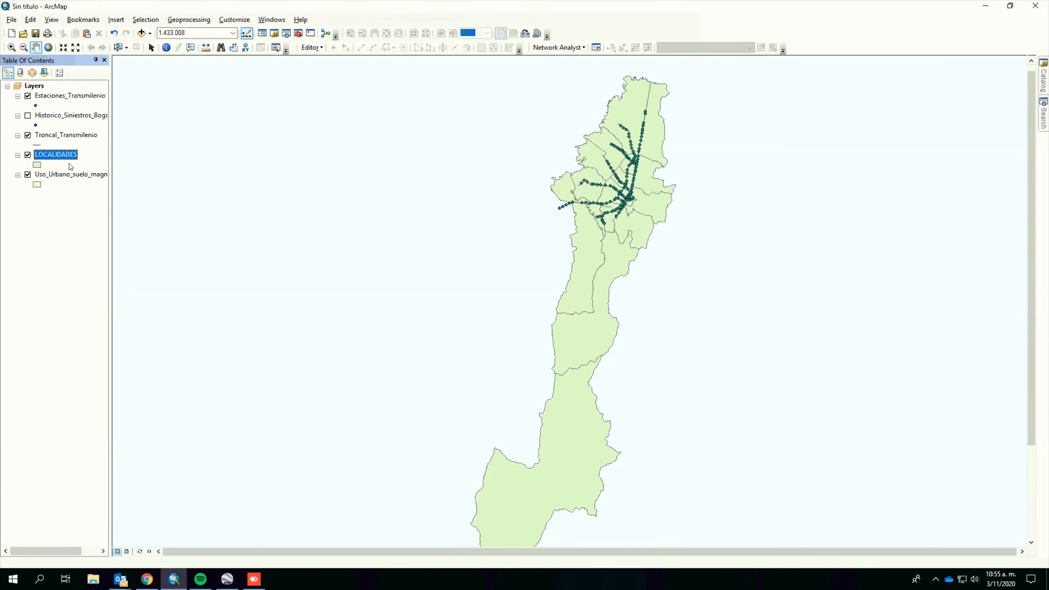
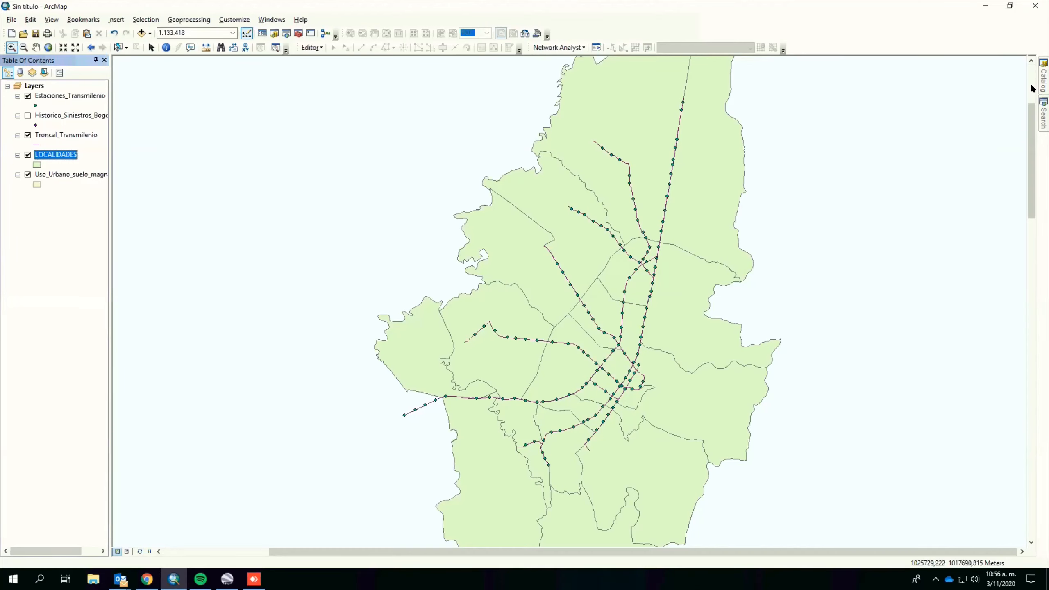
# - Browse the folder connections to Geomatica\DatosSIG\DatosGeo_20202.gdb and add its Cicloparqueaderos_Certificados feature class to the map
pyautogui.moveTo(1041, 86)
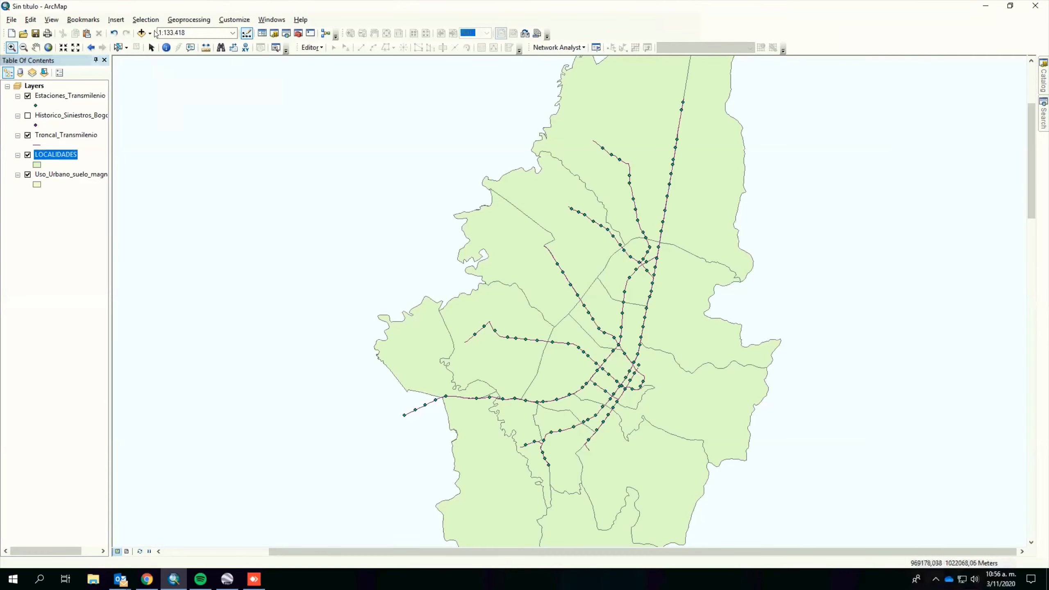
pyautogui.click(142, 33)
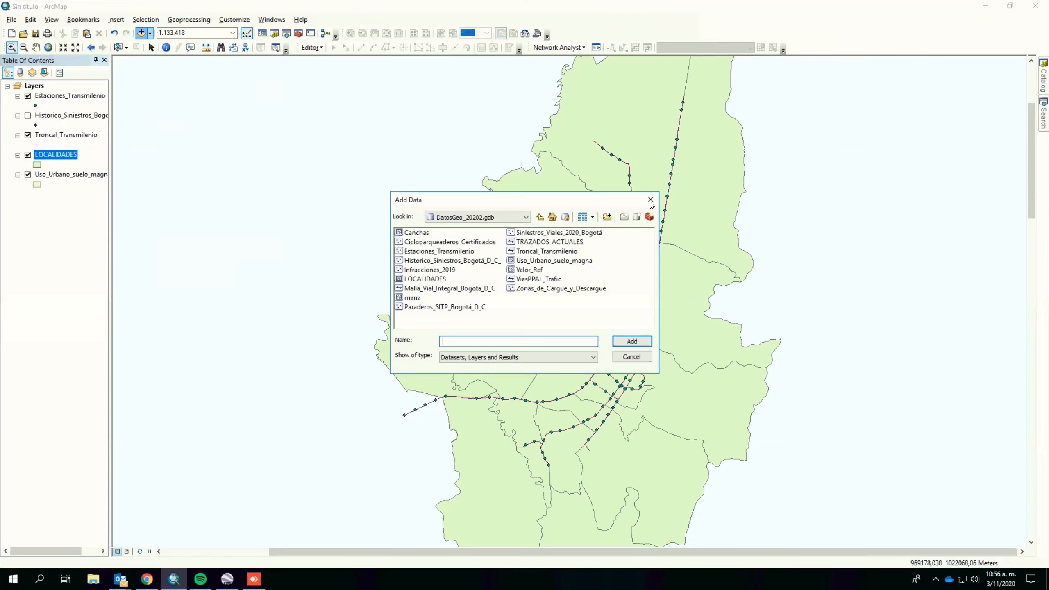
pyautogui.click(1044, 78)
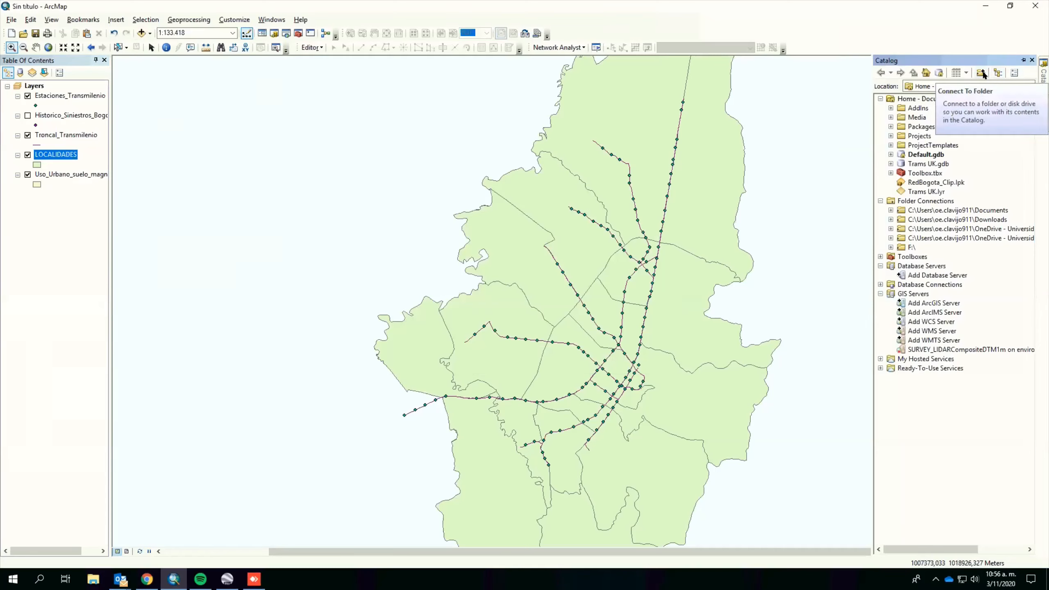
pyautogui.click(891, 210)
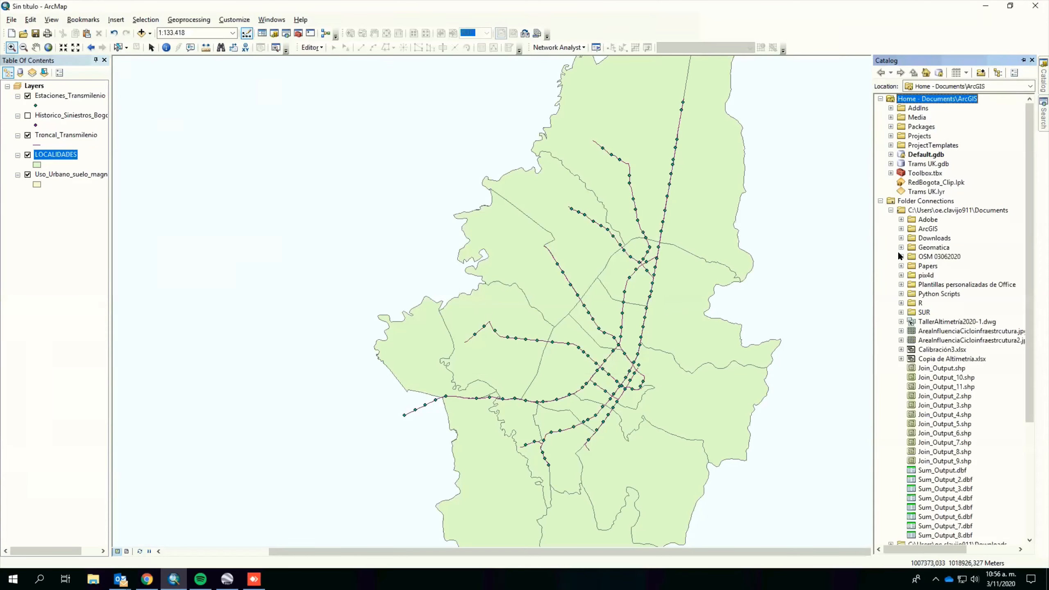
pyautogui.click(902, 248)
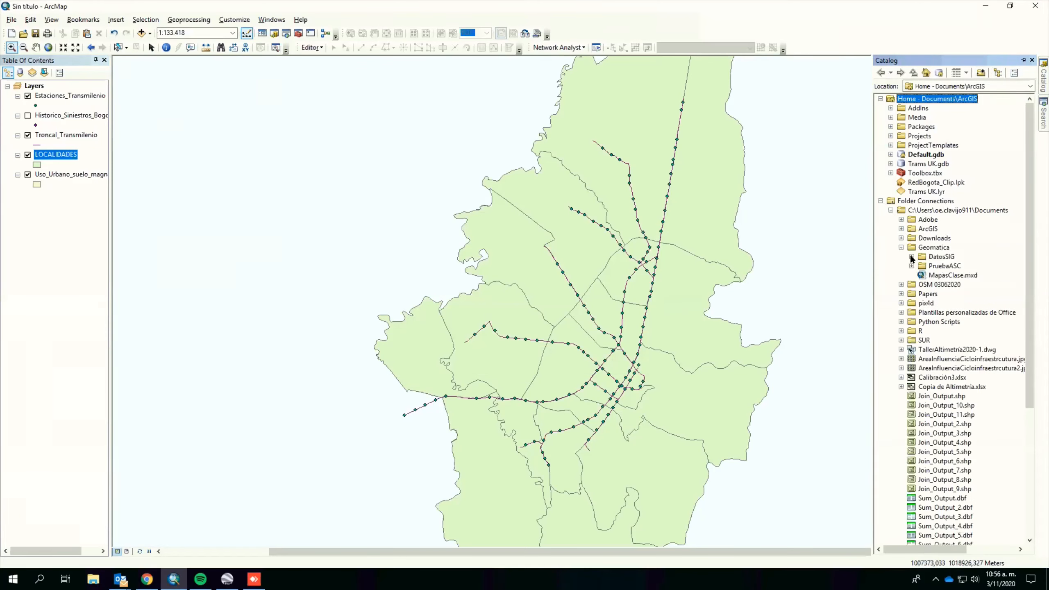
pyautogui.click(912, 257)
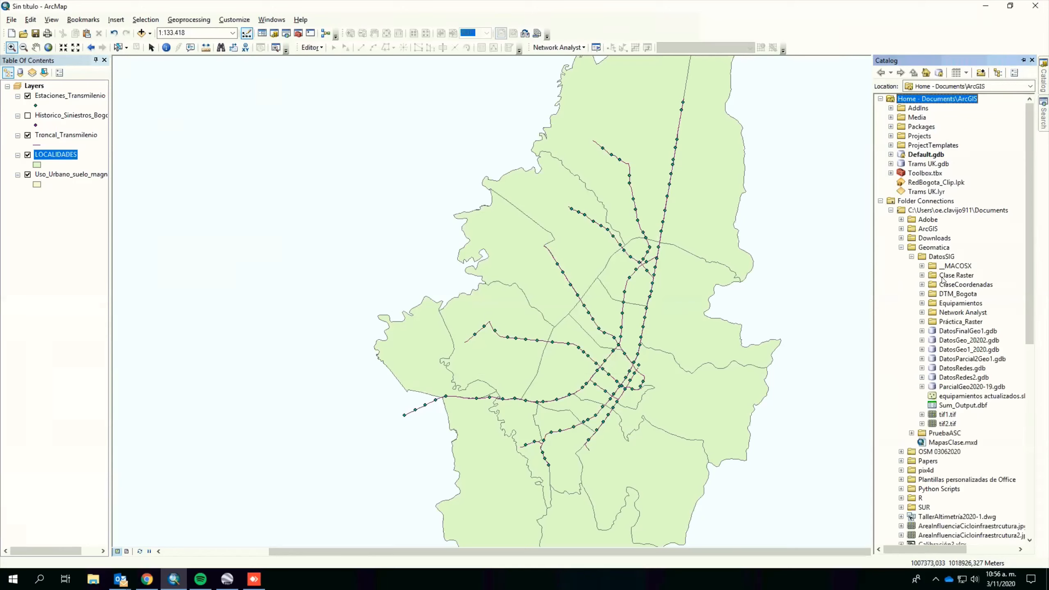
pyautogui.click(922, 340)
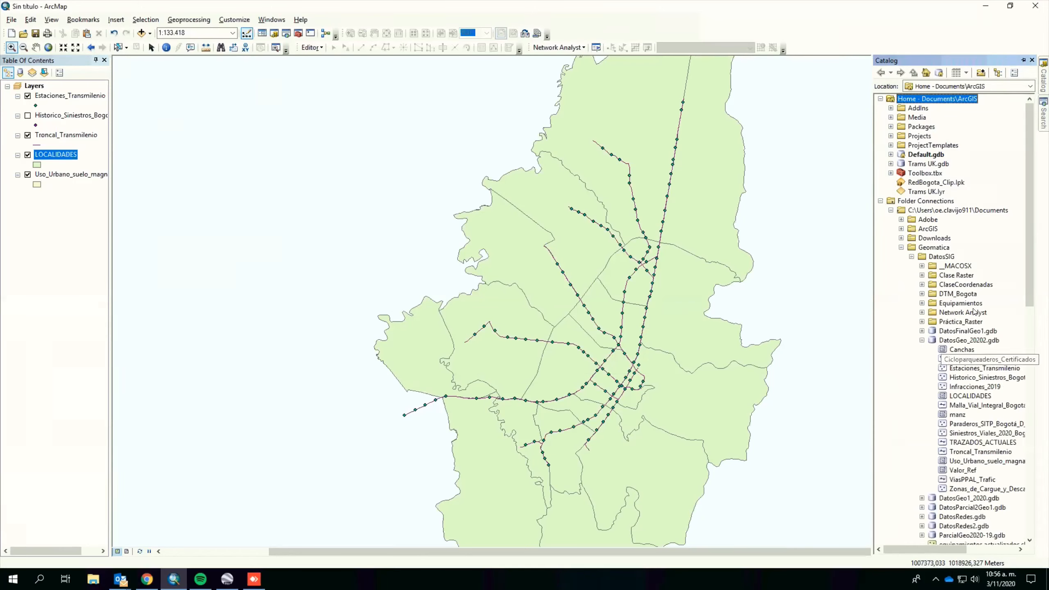
pyautogui.scroll(-2, 1030, 313)
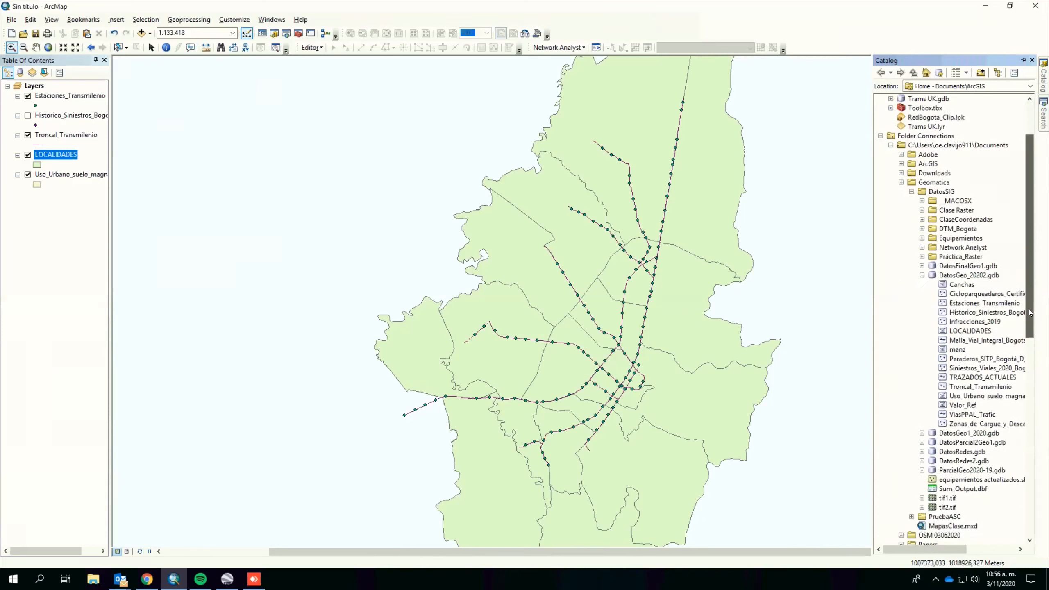
pyautogui.scroll(-1, 1031, 313)
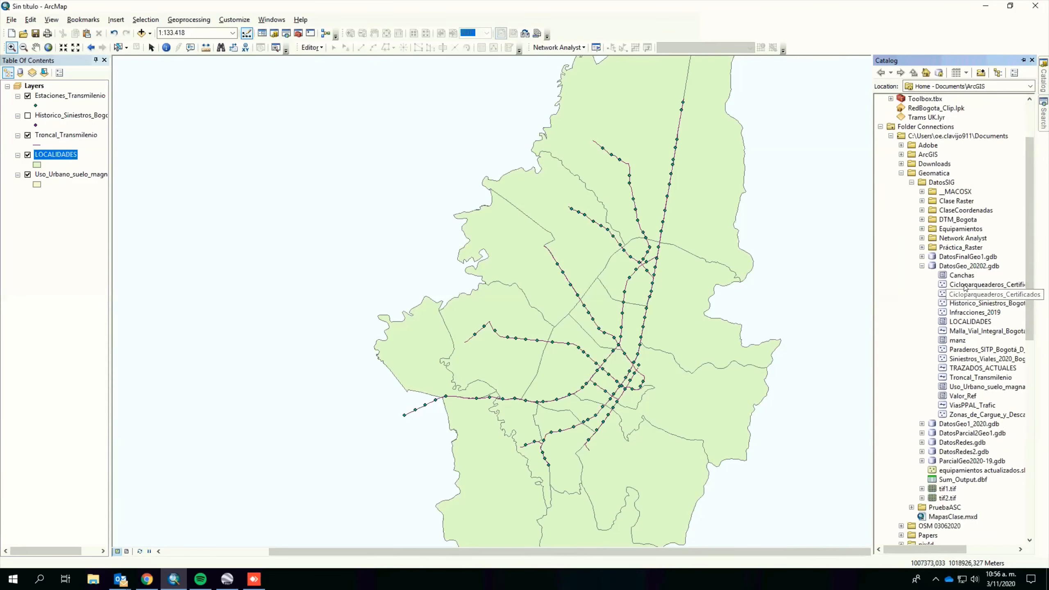
pyautogui.click(966, 286)
pyautogui.moveTo(795, 327); pyautogui.dragTo(787, 329)
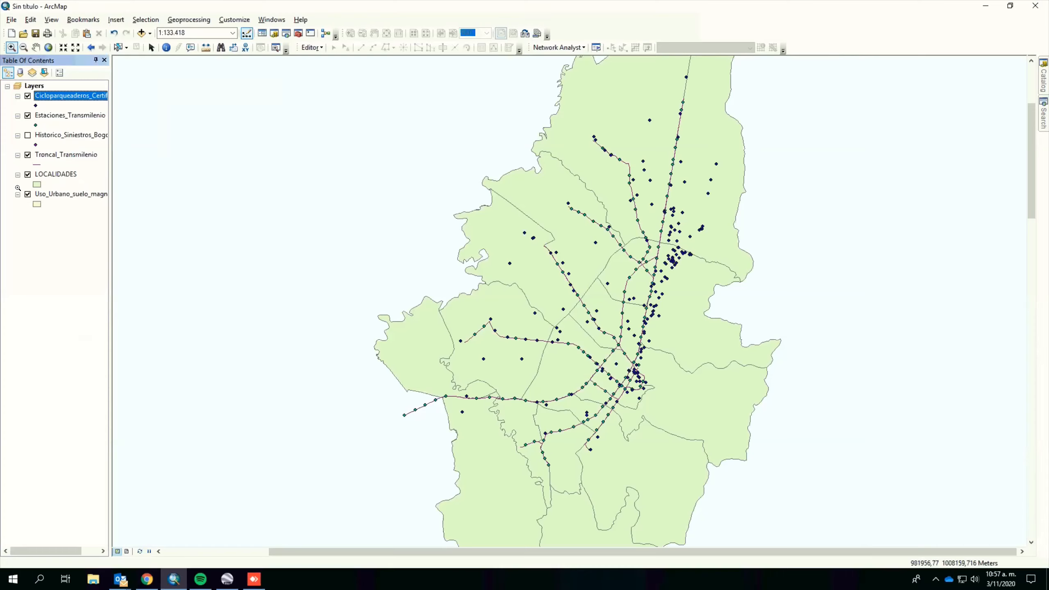
# - Remove the Cicloparqueaderos_Certificados layer from the map
pyautogui.rightClick(64, 95)
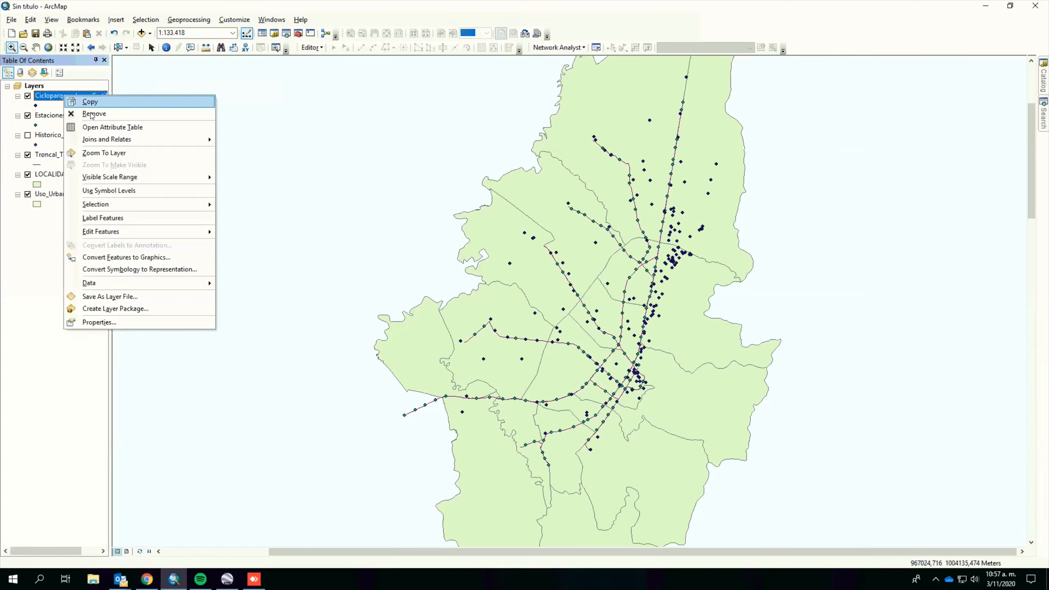
pyautogui.click(91, 114)
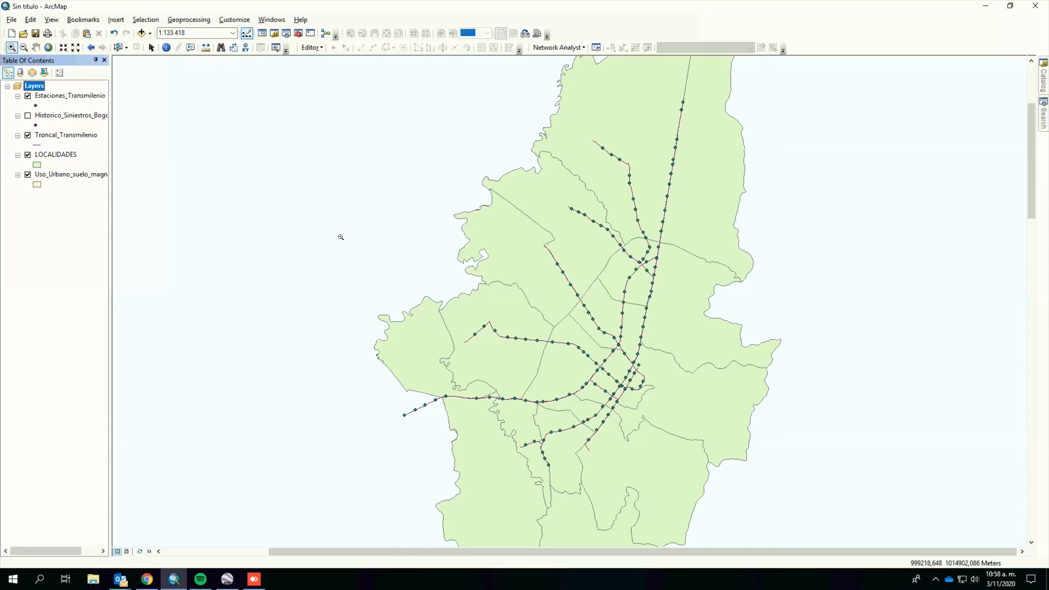
# - Check the geometry type in the source properties of the Estaciones_Transmilenio layer, and leave the properties unchanged
pyautogui.rightClick(49, 96)
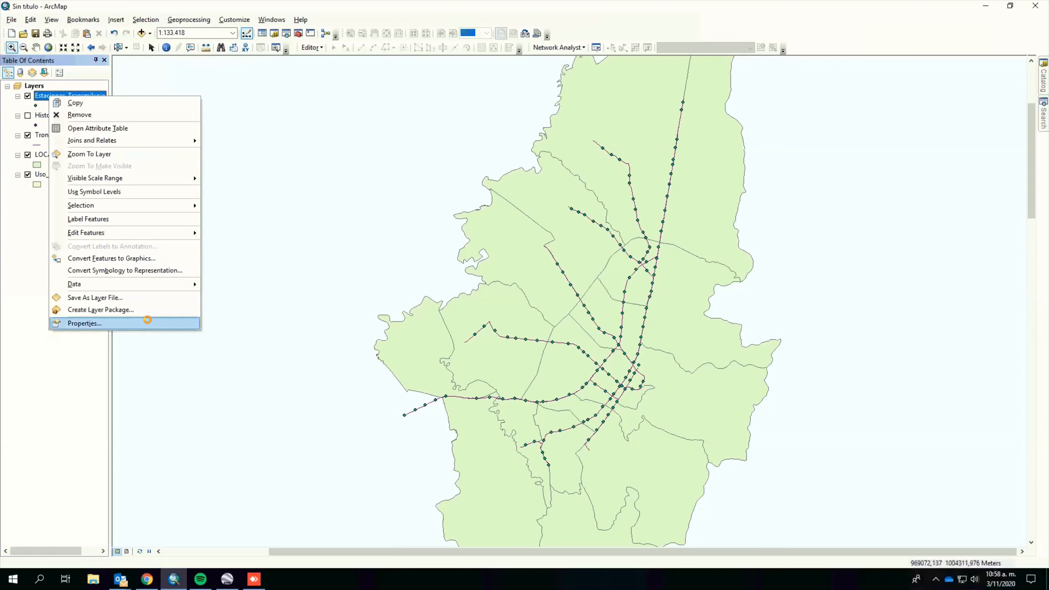
pyautogui.click(145, 324)
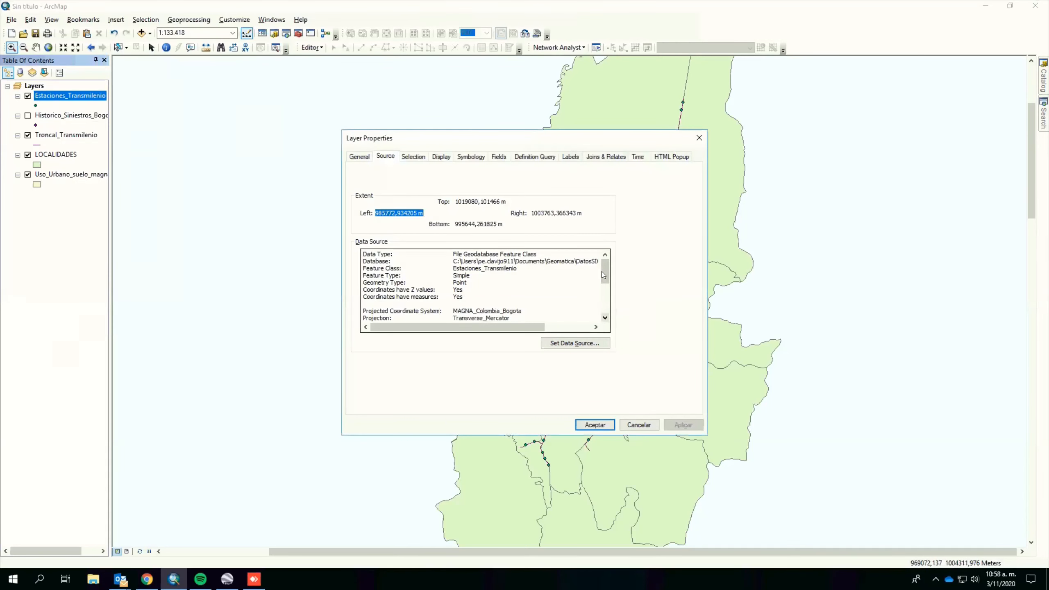
pyautogui.moveTo(454, 283); pyautogui.dragTo(472, 282)
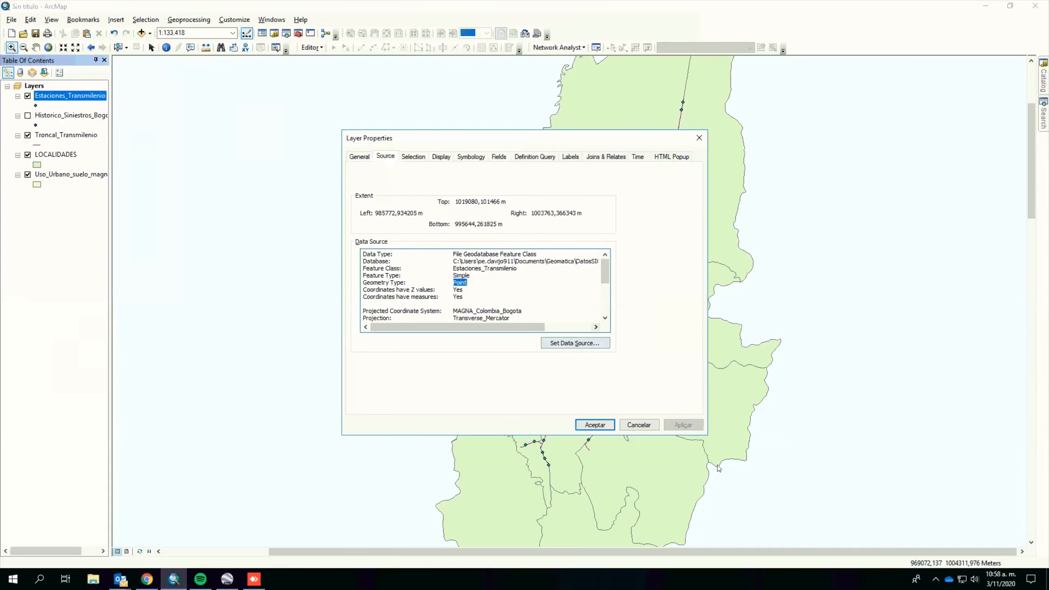
pyautogui.click(632, 427)
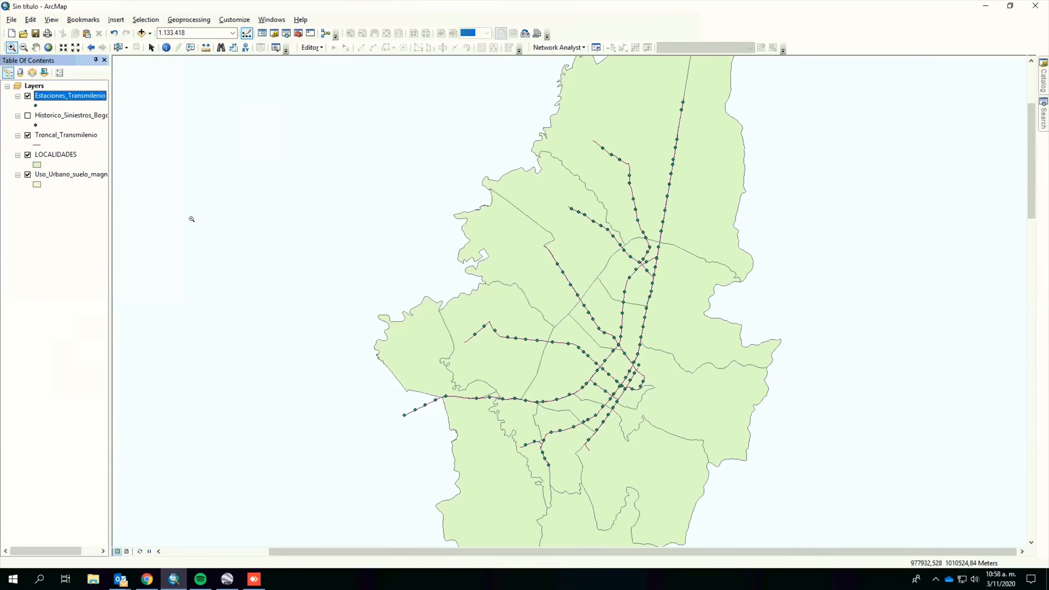
# - Check the geometry type in the source properties of the LOCALIDADES layer, and leave the properties unchanged
pyautogui.rightClick(47, 155)
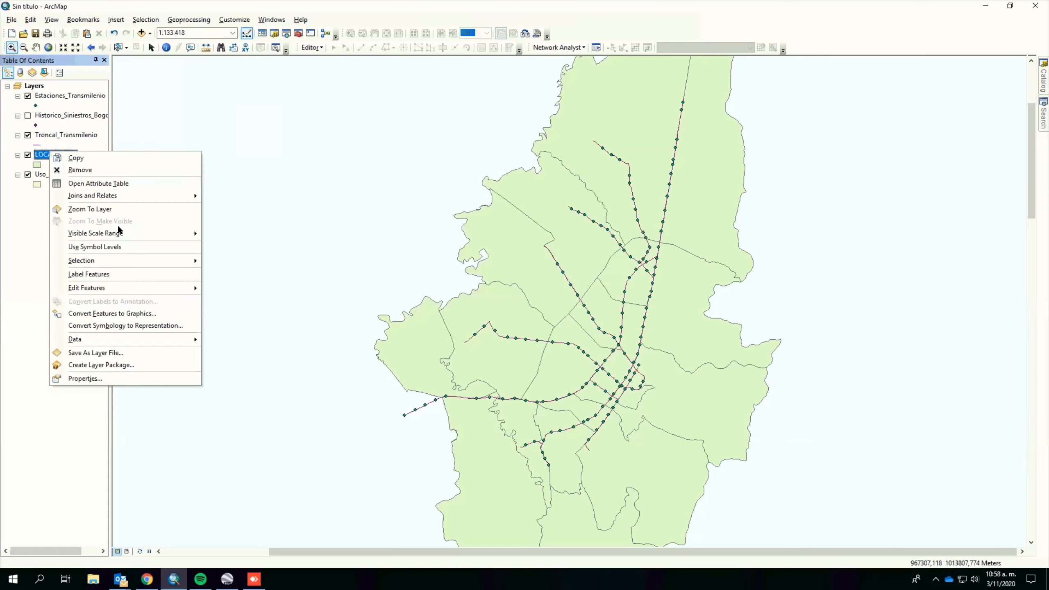
pyautogui.click(143, 378)
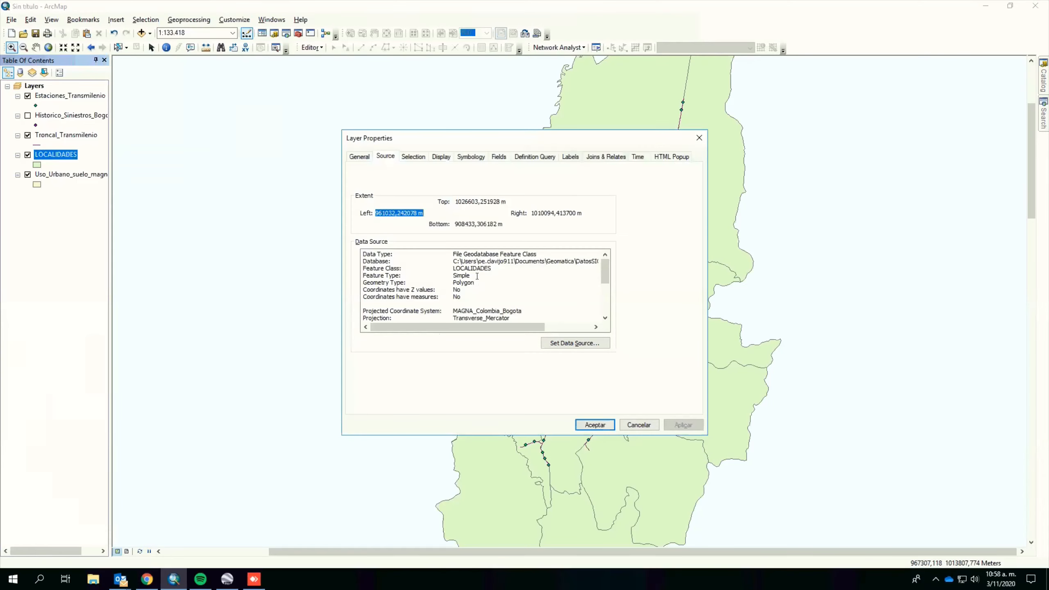
pyautogui.moveTo(454, 283); pyautogui.dragTo(475, 283)
pyautogui.doubleClick(474, 283)
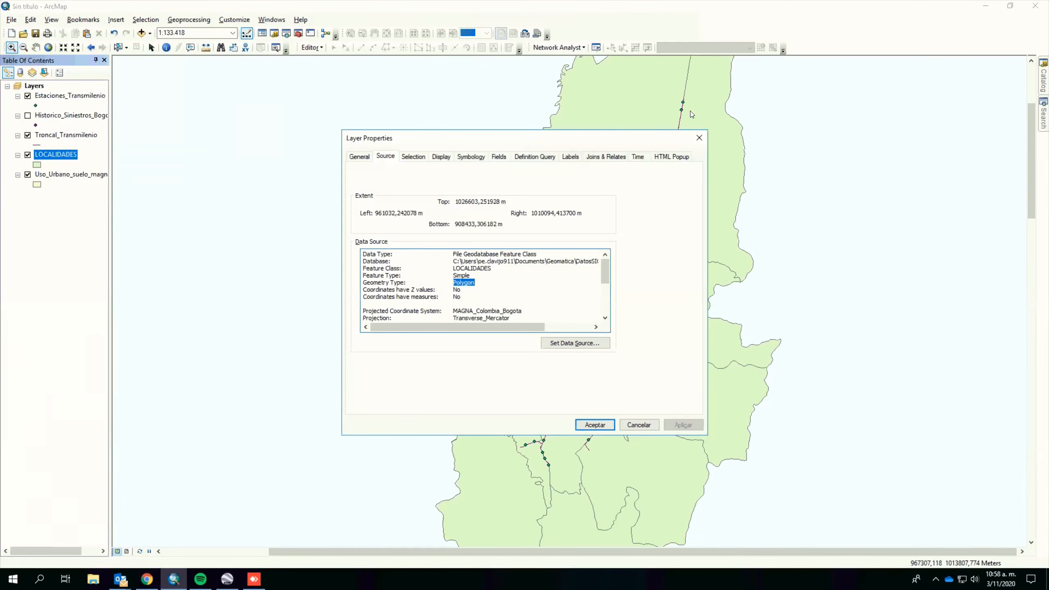
pyautogui.click(702, 137)
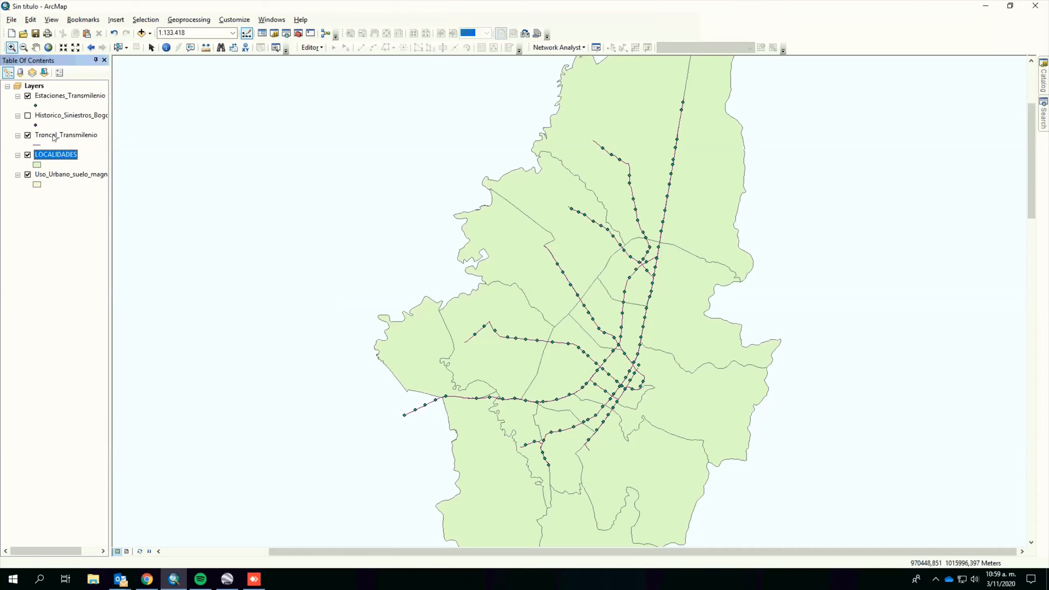
# - In the LOCALIDADES attribute table, select the SUBA, USAQUEN and BARRIOS UNIDOS records one at a time, then SUBA again, and close the table
pyautogui.rightClick(62, 156)
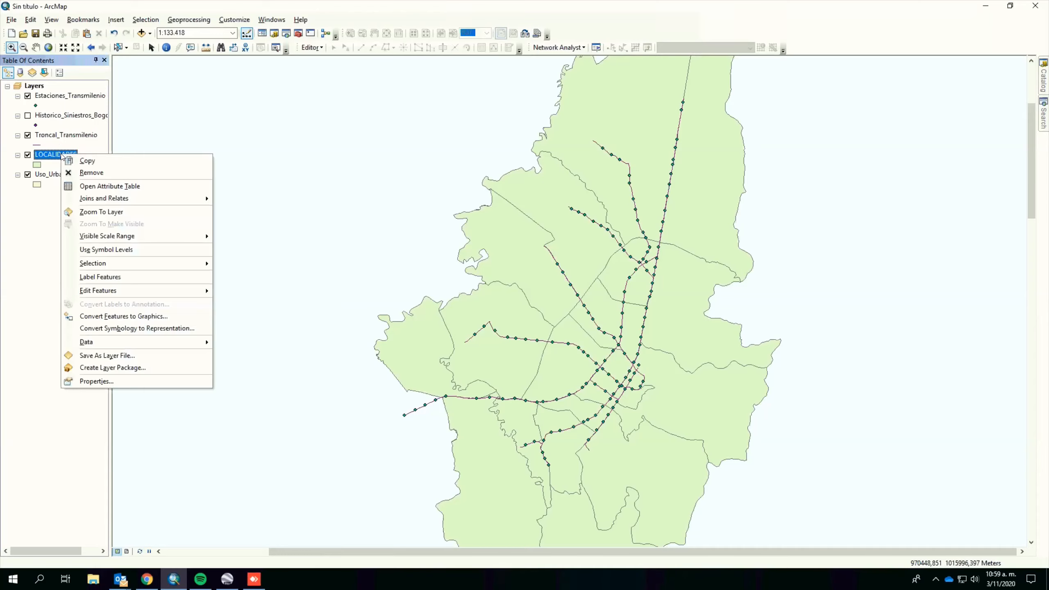
pyautogui.click(126, 188)
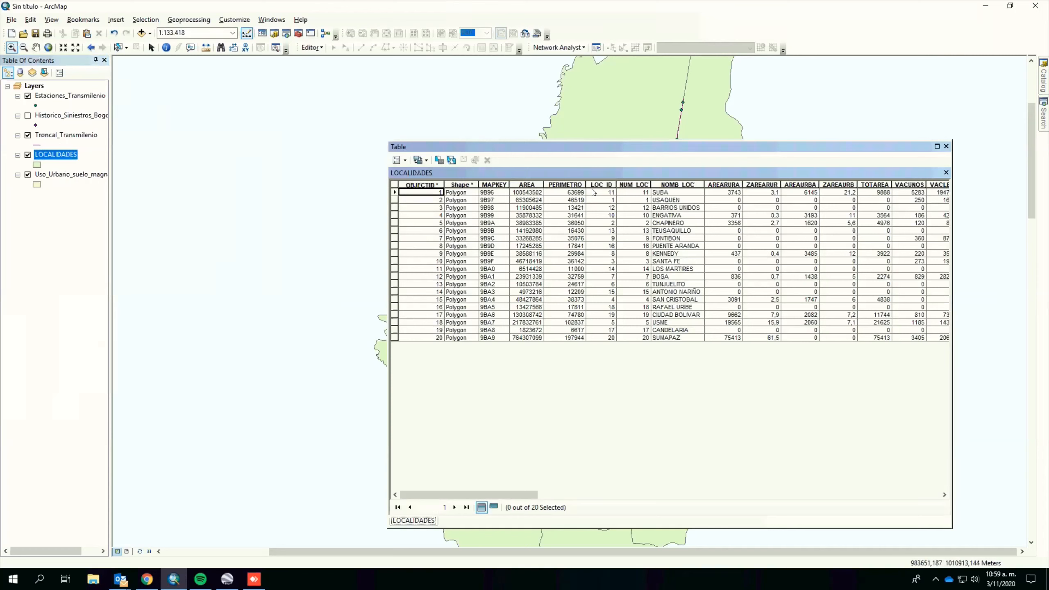
pyautogui.click(396, 193)
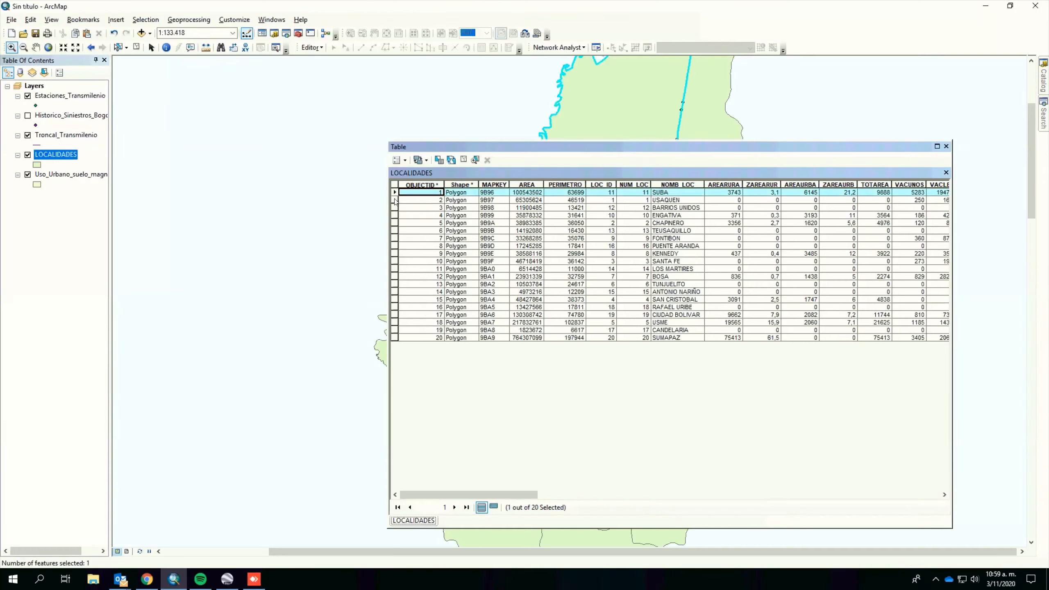
pyautogui.click(395, 201)
pyautogui.click(395, 208)
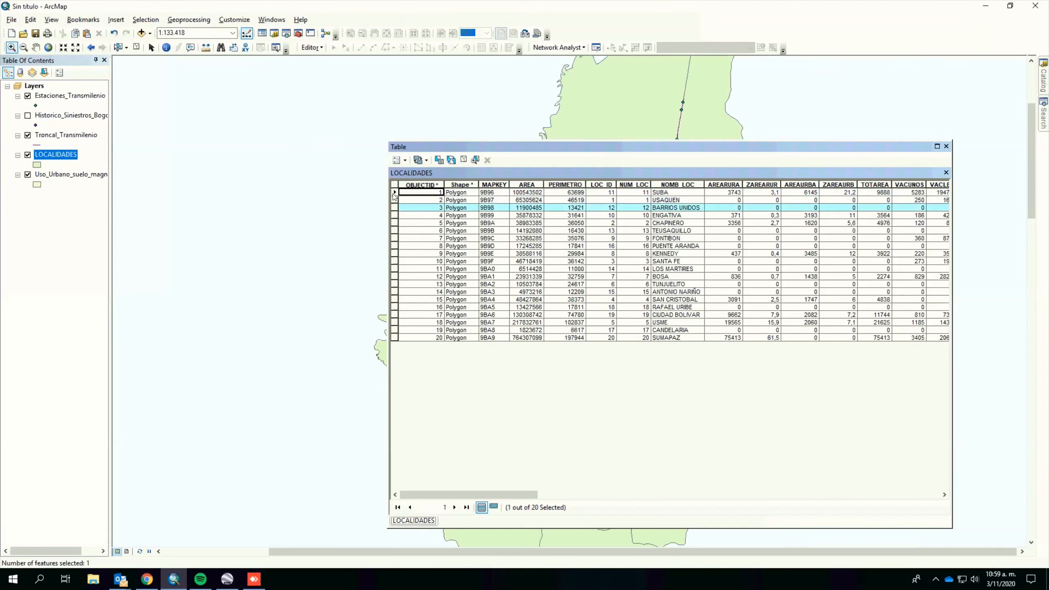
pyautogui.click(395, 193)
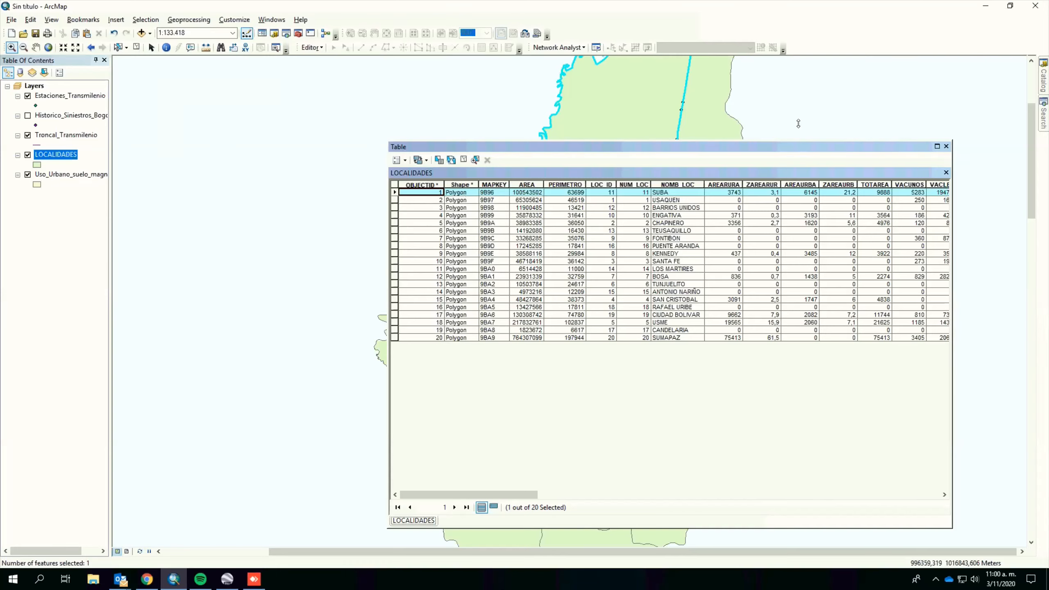
pyautogui.click(946, 147)
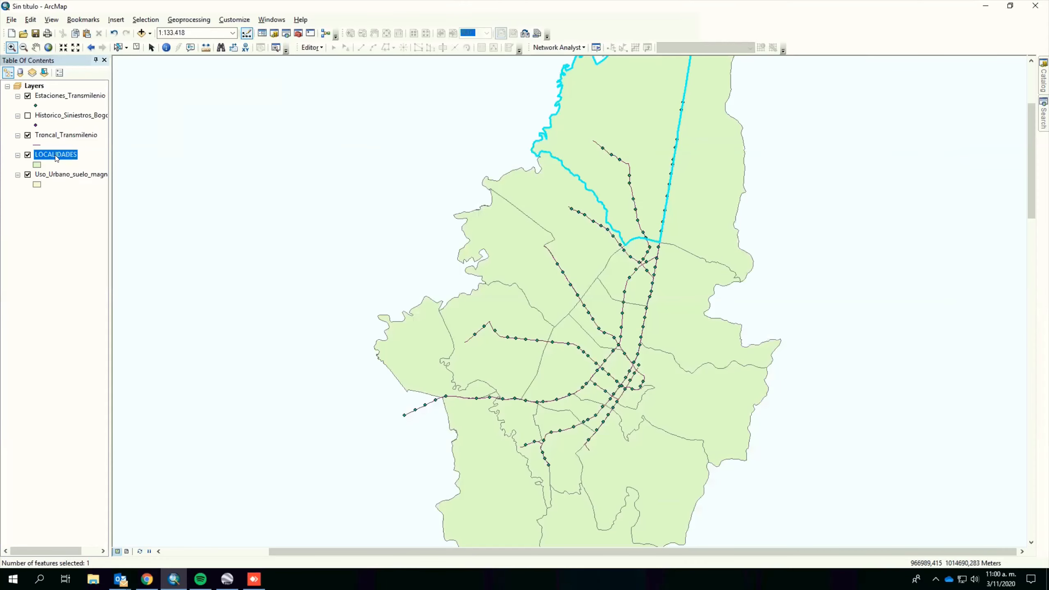
# - Review the LOCALIDADES attribute fields through to Shape_Length and Shape_Area, close the table and clear the feature selection
pyautogui.rightClick(57, 158)
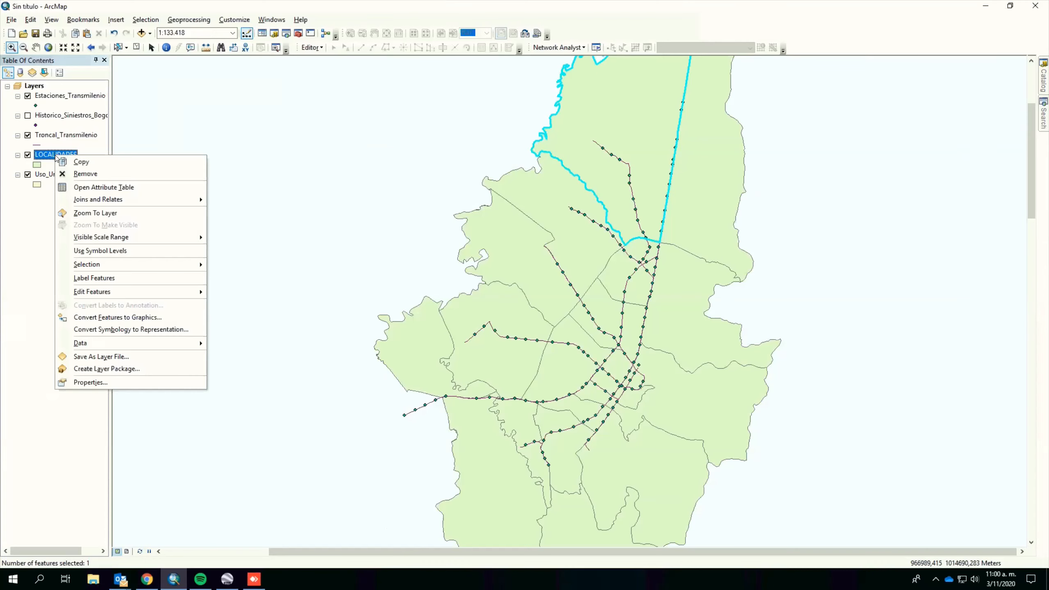
pyautogui.click(96, 189)
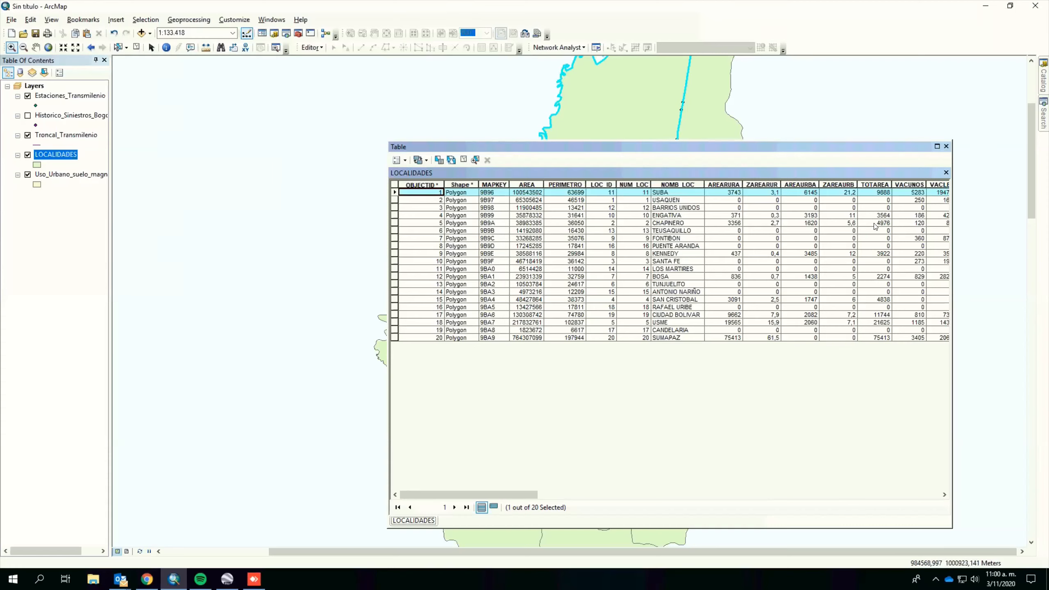
pyautogui.click(944, 495)
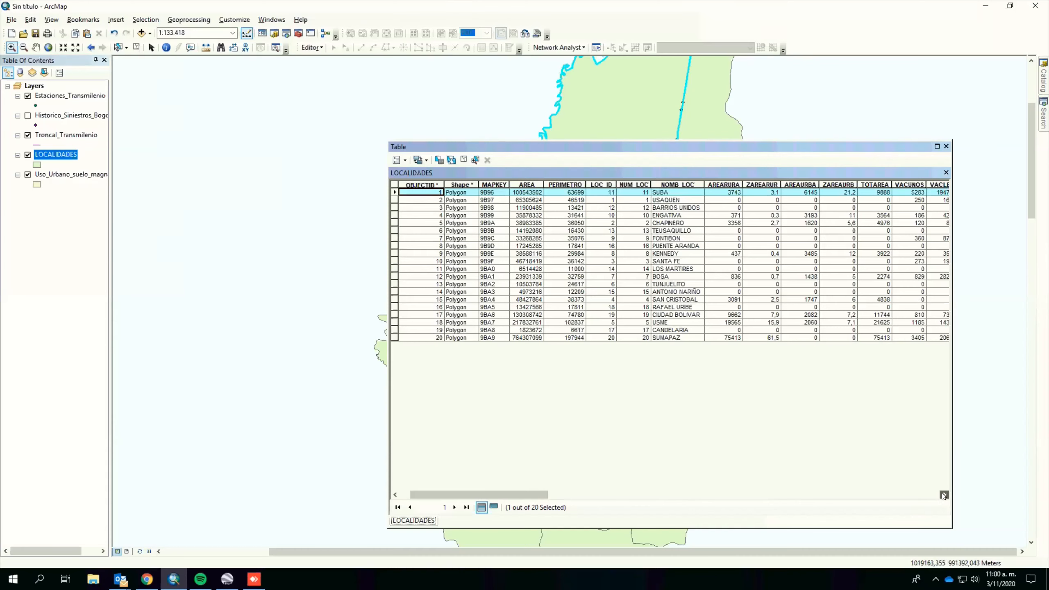
pyautogui.click(945, 495)
pyautogui.click(945, 494)
pyautogui.click(944, 495)
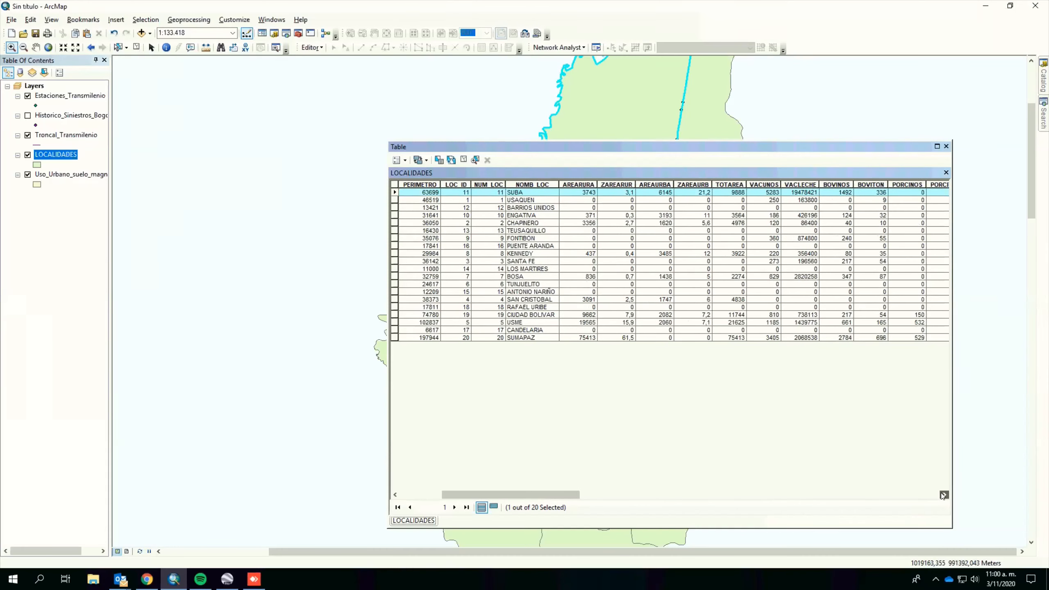
pyautogui.click(944, 495)
pyautogui.click(944, 495)
pyautogui.click(944, 494)
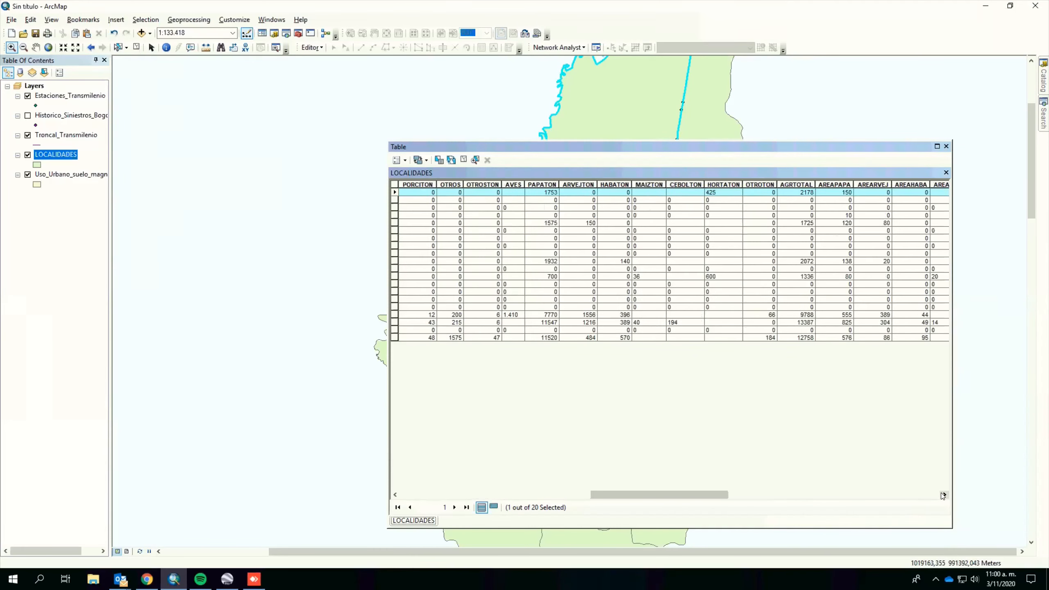
pyautogui.click(945, 495)
pyautogui.click(944, 495)
pyautogui.click(945, 495)
pyautogui.click(945, 495)
pyautogui.click(944, 494)
pyautogui.click(945, 495)
pyautogui.click(945, 494)
pyautogui.click(945, 495)
pyautogui.click(944, 495)
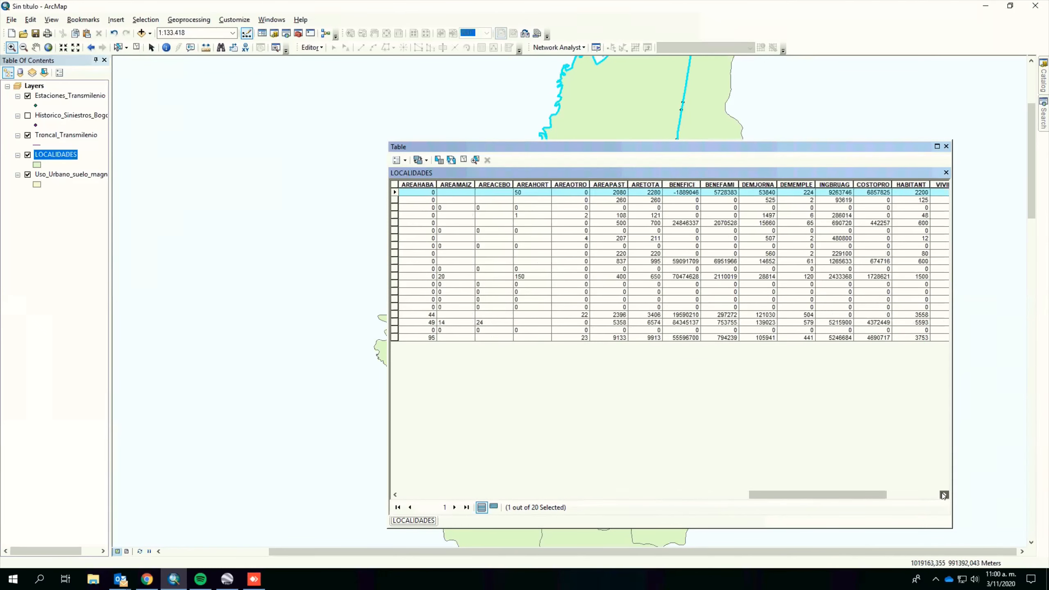
pyautogui.click(945, 495)
pyautogui.click(944, 494)
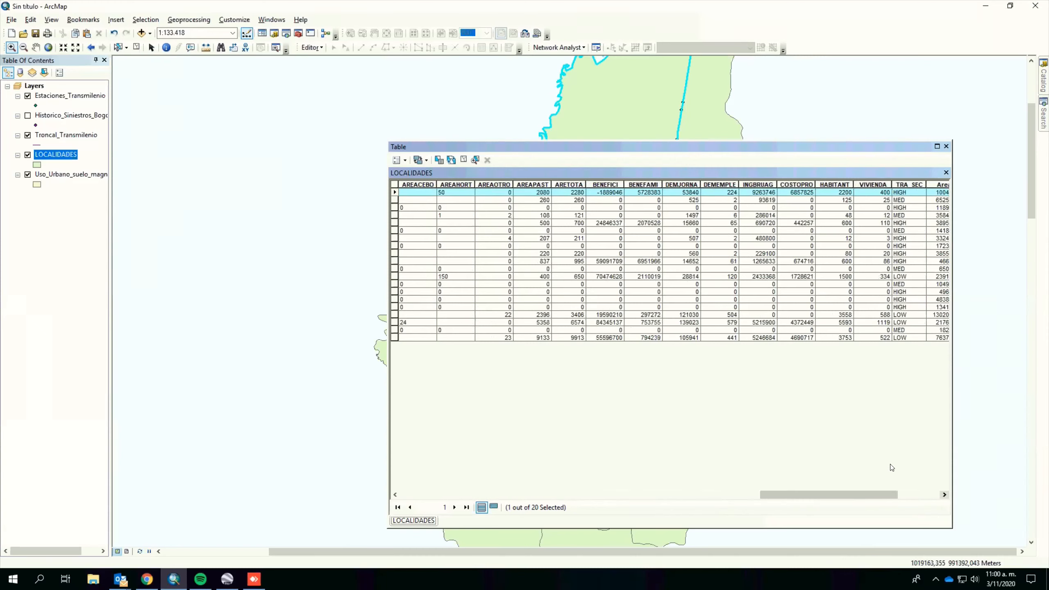
pyautogui.moveTo(888, 495); pyautogui.dragTo(921, 504)
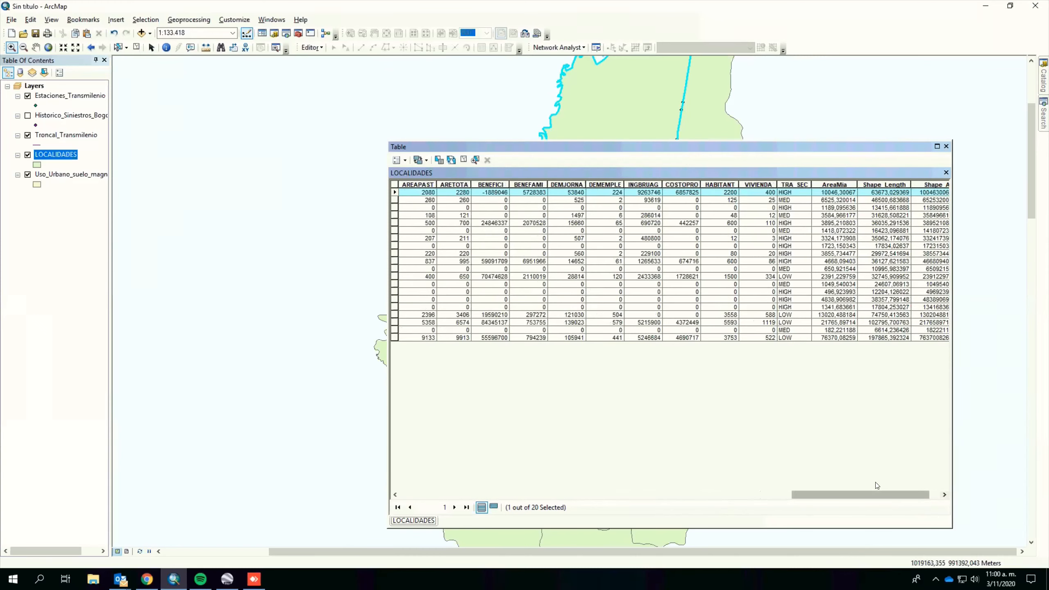
pyautogui.click(945, 495)
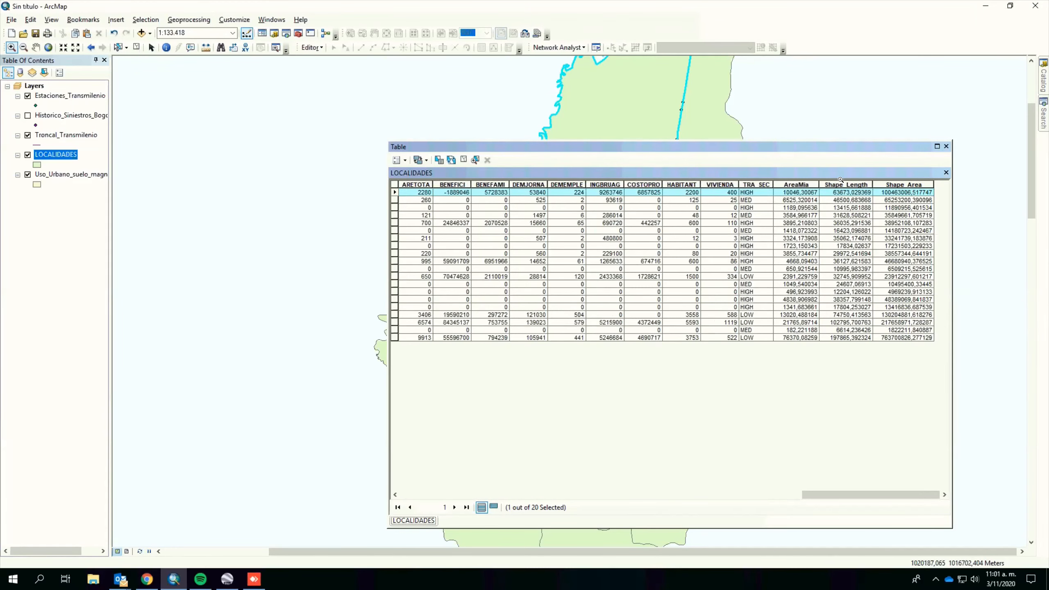
pyautogui.click(948, 147)
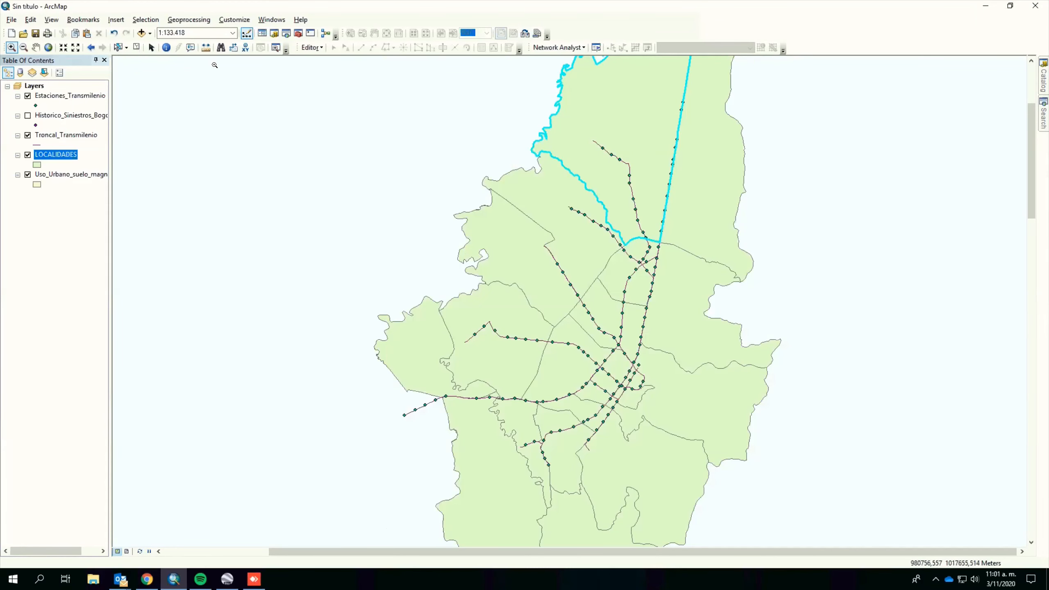
pyautogui.click(137, 48)
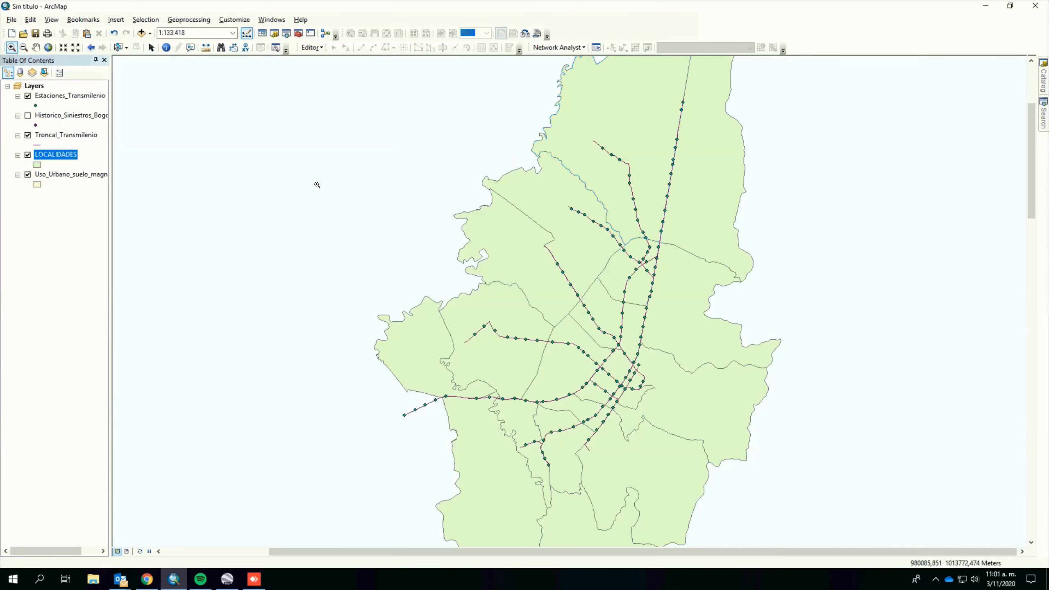
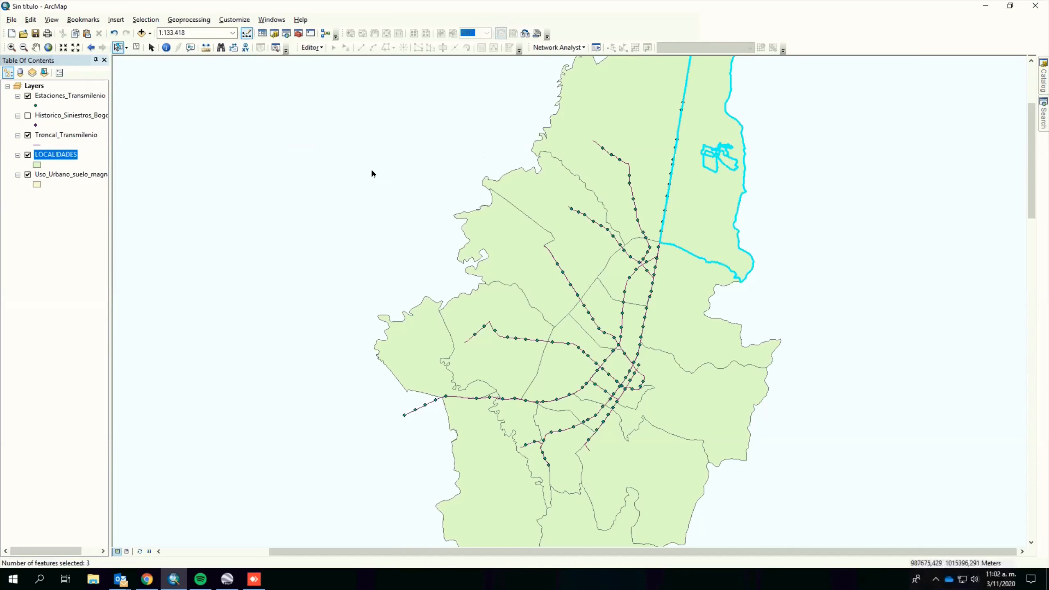
# - Hide the Uso_Urbano layer and open the LOCALIDADES attribute table
pyautogui.click(28, 175)
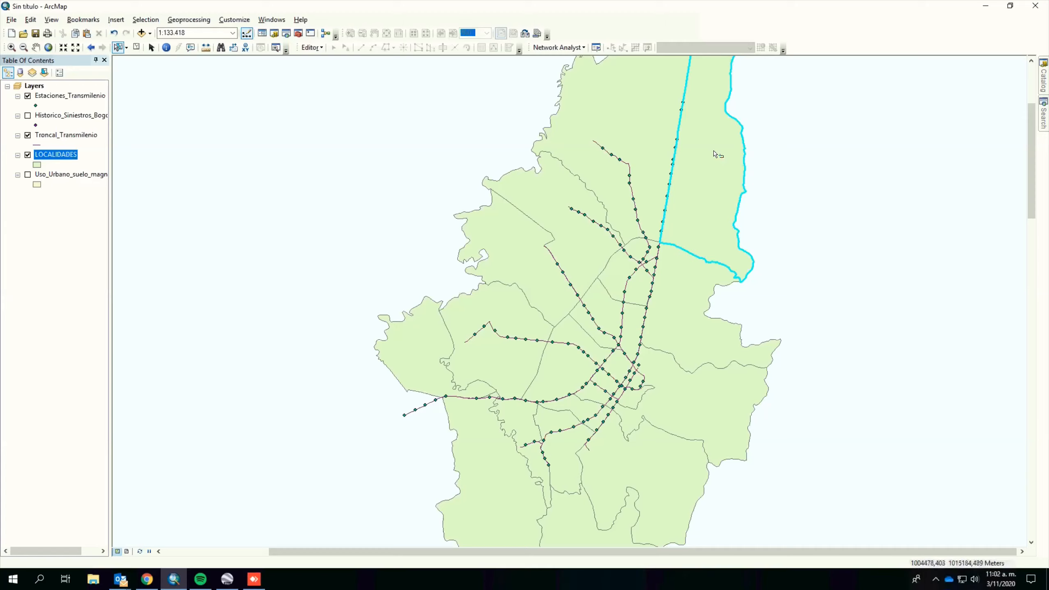
pyautogui.rightClick(51, 156)
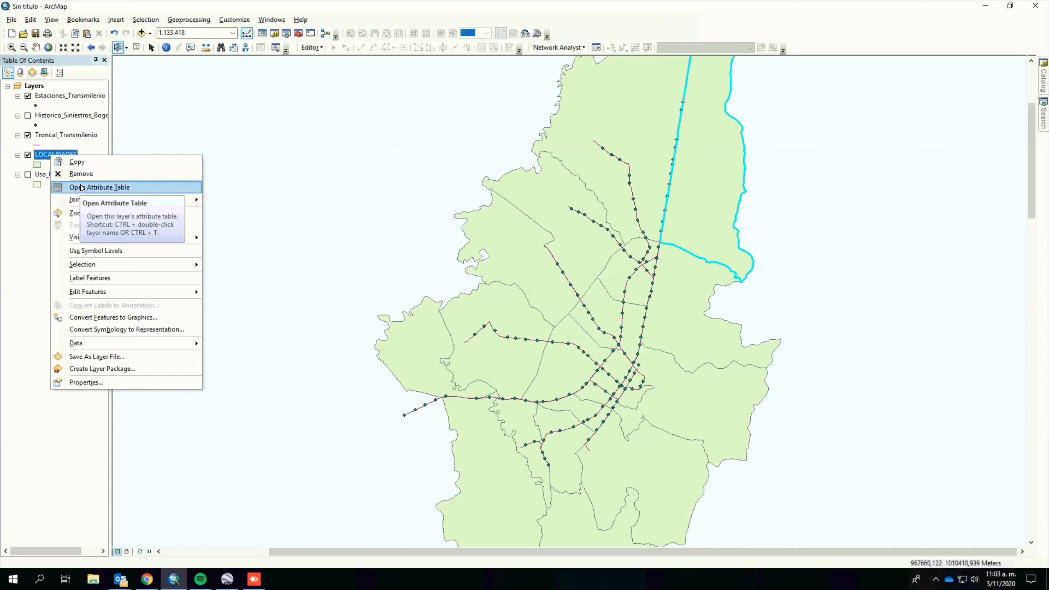
pyautogui.click(83, 188)
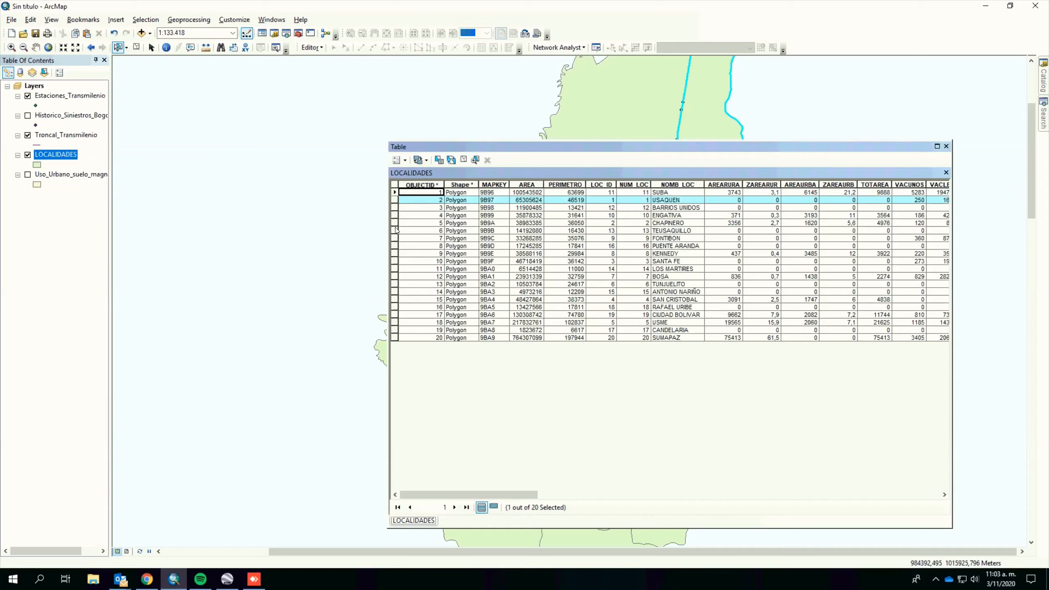
# - Add the SUBA, ENGATIVA, TEUSAQUILLO, KENNEDY and BOSA records to the selection in the LOCALIDADES table
pyautogui.keyDown('ctrl'); pyautogui.click(396, 192); pyautogui.keyUp('ctrl')
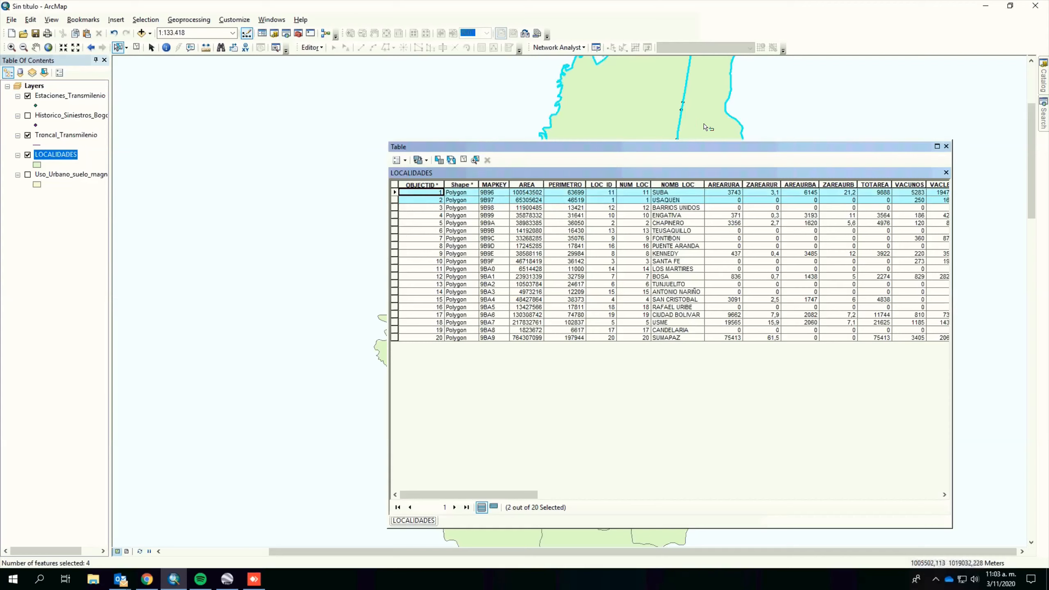
pyautogui.keyDown('ctrl'); pyautogui.click(395, 216); pyautogui.keyUp('ctrl')
pyautogui.keyDown('ctrl'); pyautogui.click(395, 231); pyautogui.keyUp('ctrl')
pyautogui.keyDown('ctrl'); pyautogui.click(395, 254); pyautogui.keyUp('ctrl')
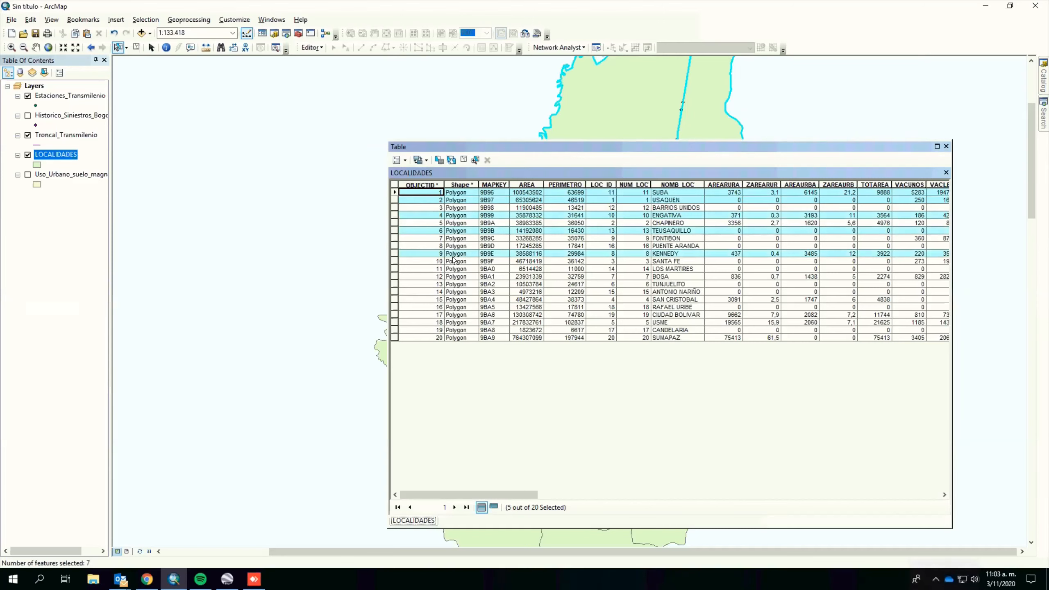
pyautogui.keyDown('ctrl'); pyautogui.click(395, 277); pyautogui.keyUp('ctrl')
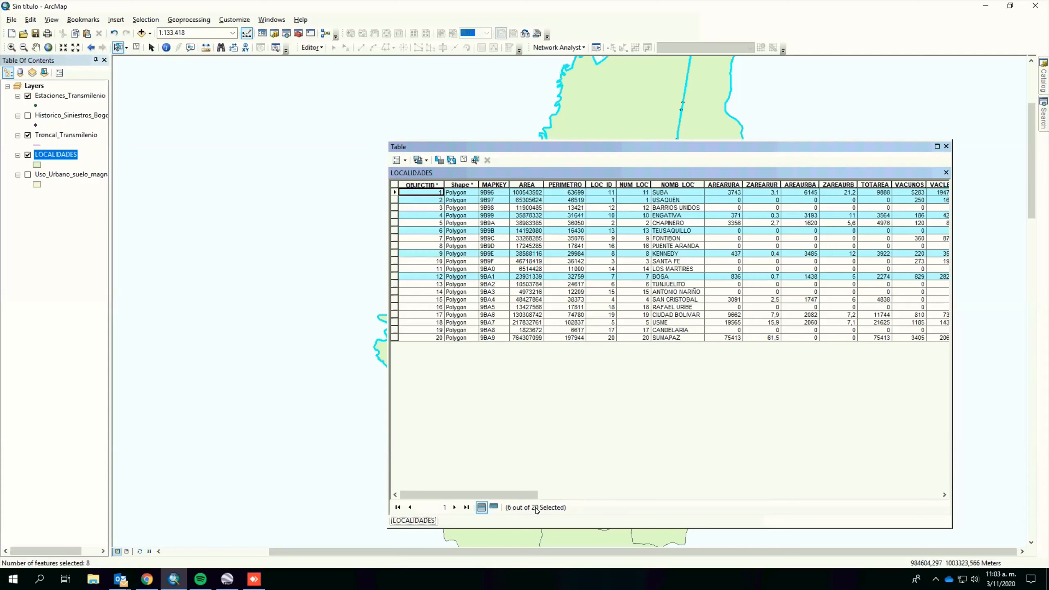
# - Switch the LOCALIDADES table between showing only the selected records and all records, ending with all records
pyautogui.click(494, 508)
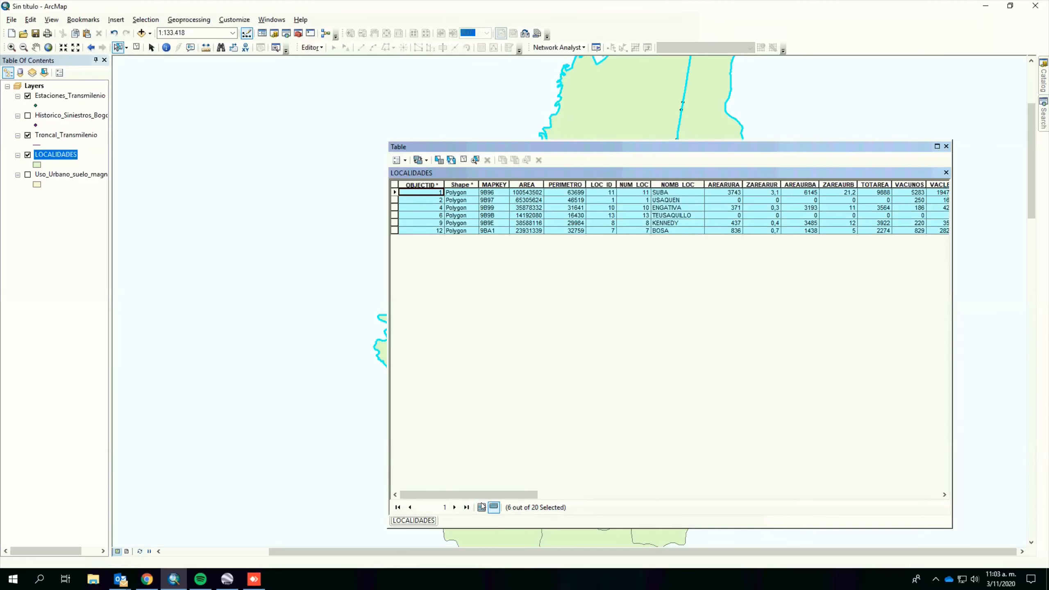
pyautogui.click(482, 508)
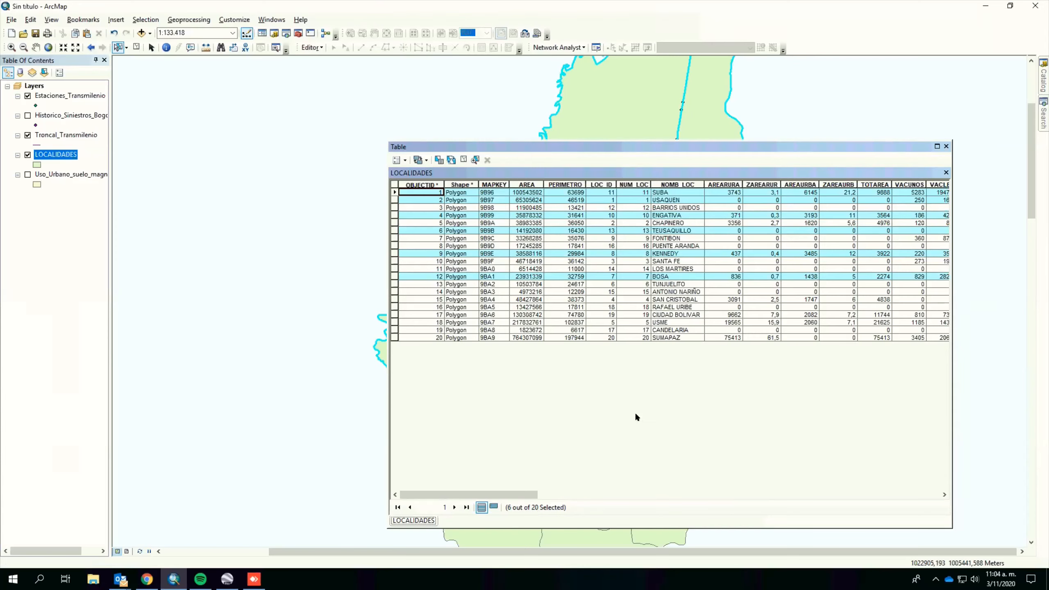
pyautogui.click(494, 509)
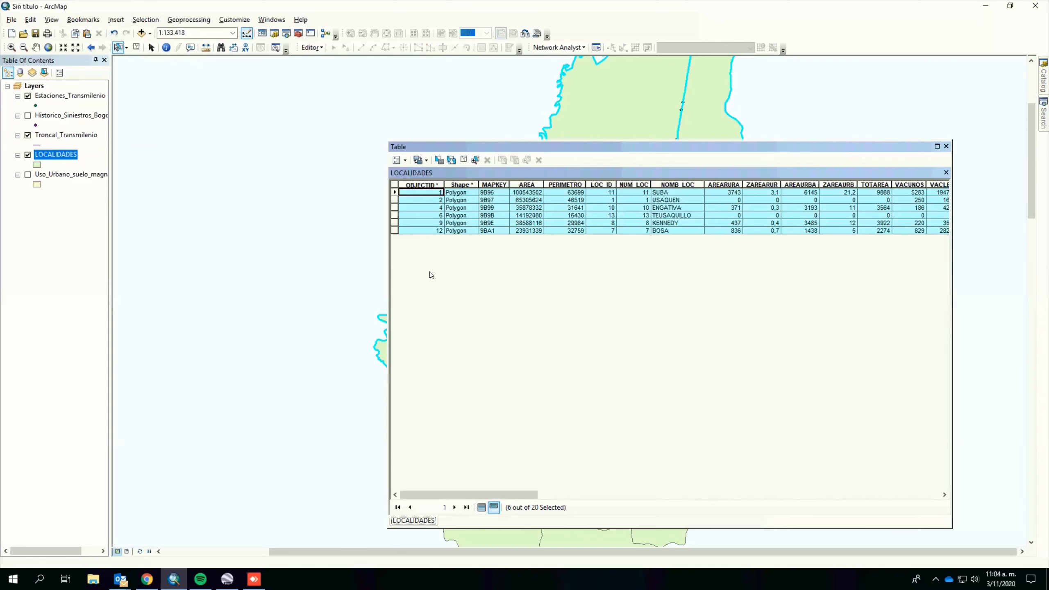
pyautogui.click(481, 507)
# - Remove the KENNEDY record from the selection, close the LOCALIDADES table and clear all selected features
pyautogui.keyDown('ctrl'); pyautogui.click(394, 254); pyautogui.keyUp('ctrl')
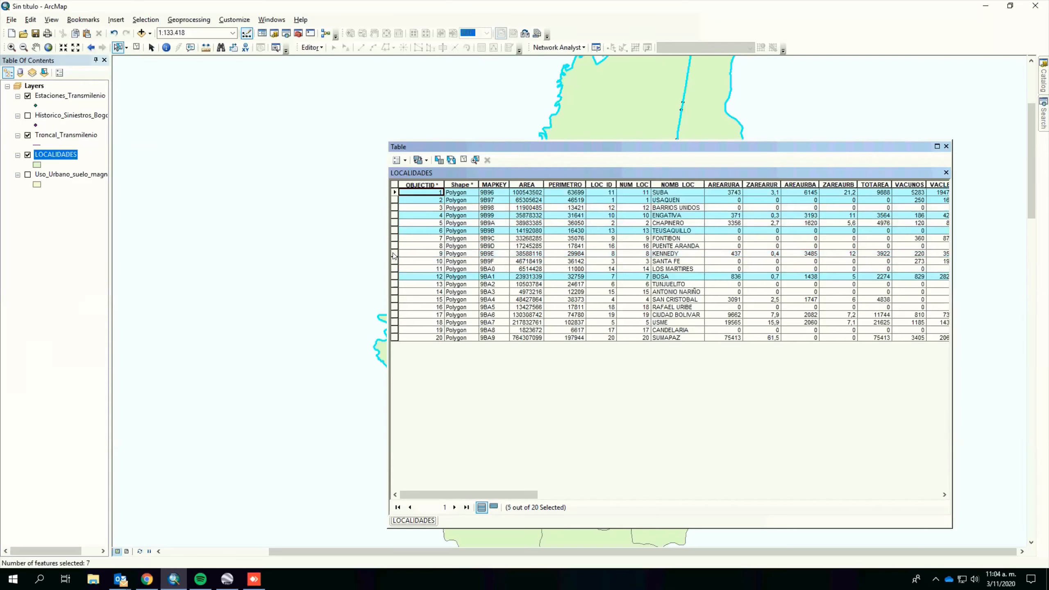
pyautogui.keyDown('ctrl'); pyautogui.click(395, 254); pyautogui.keyUp('ctrl')
pyautogui.keyDown('ctrl'); pyautogui.click(395, 254); pyautogui.keyUp('ctrl')
pyautogui.click(948, 145)
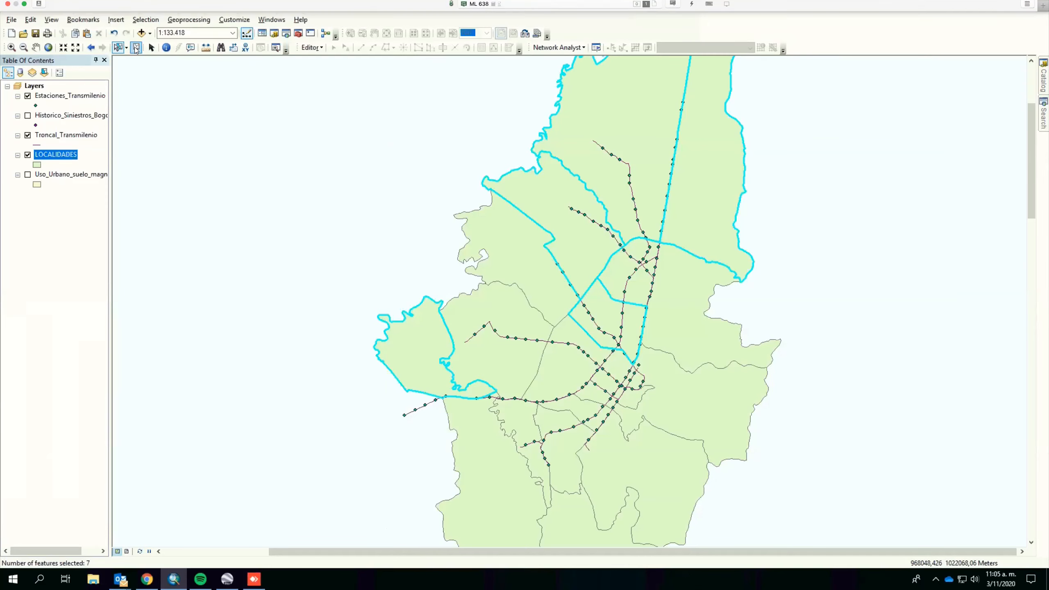
pyautogui.click(137, 48)
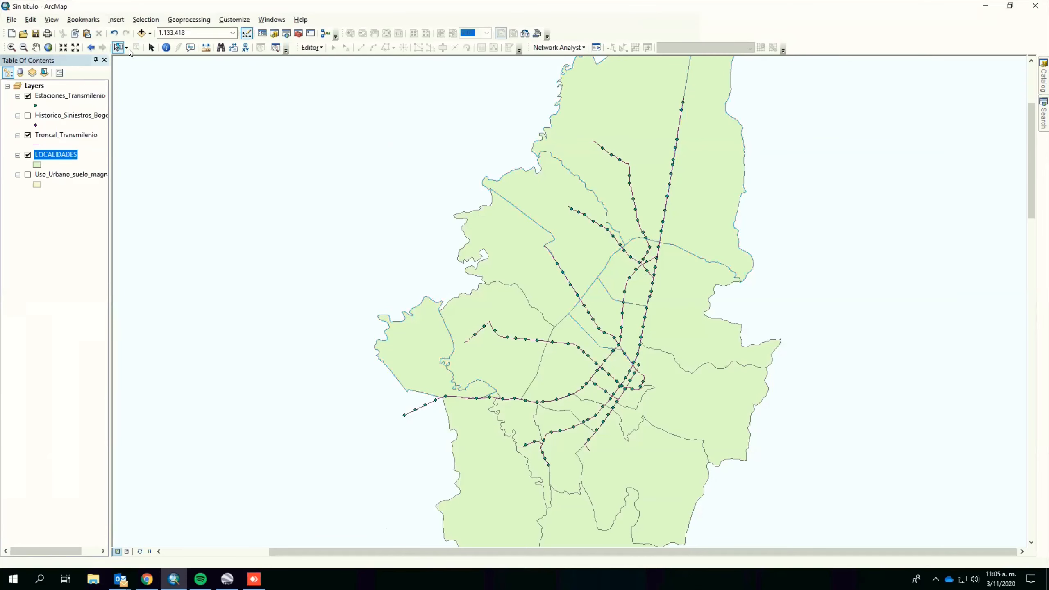
# - Open the Troncal_Transmilenio attribute table and move its window over the map
pyautogui.rightClick(51, 139)
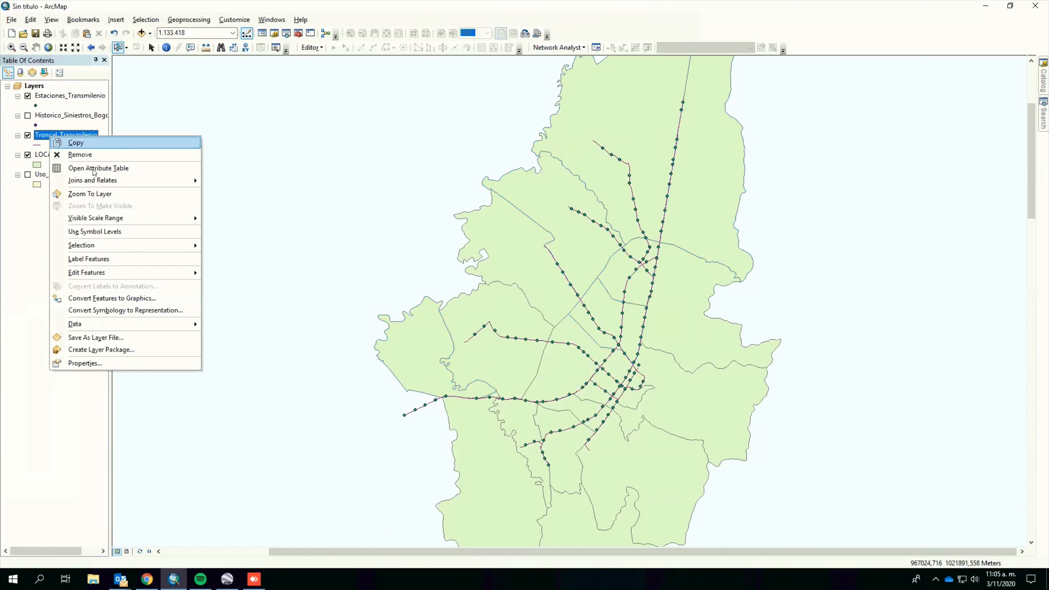
pyautogui.click(95, 169)
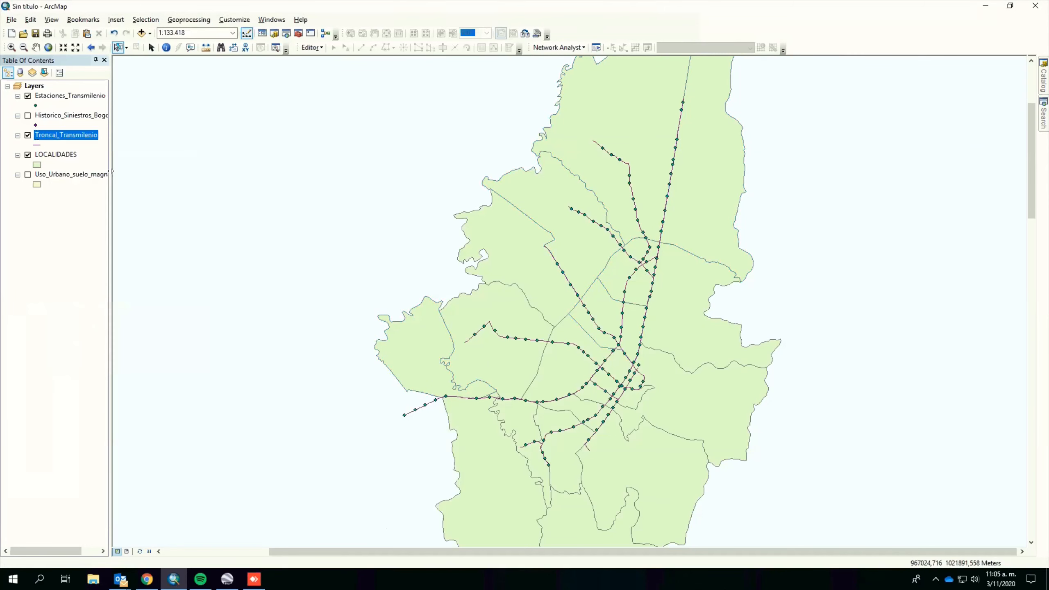
pyautogui.moveTo(809, 147); pyautogui.dragTo(670, 159)
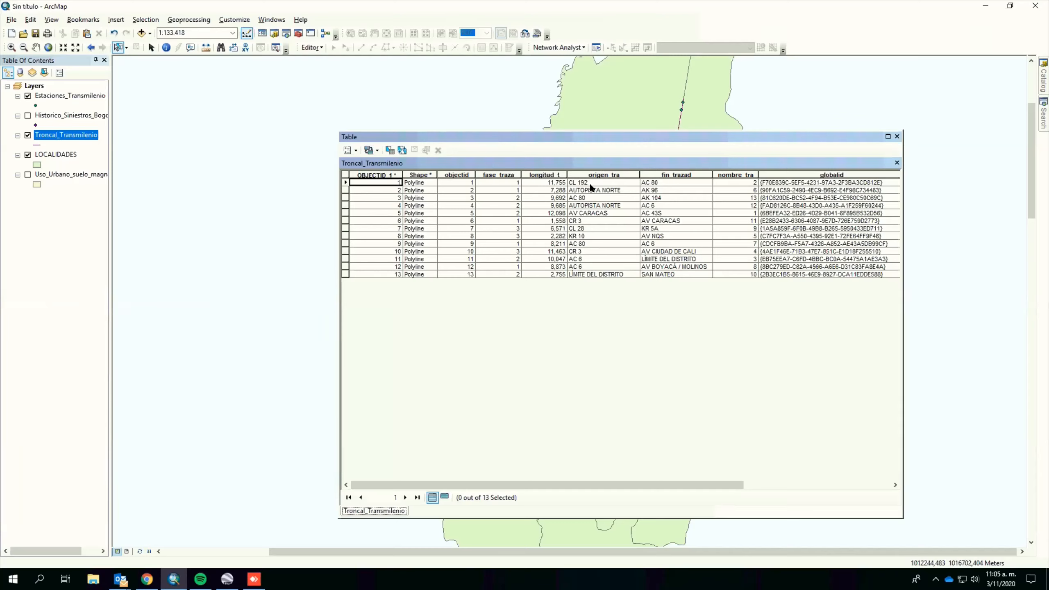
# - Select the CL 192 to AC 80 record in the Troncal_Transmilenio table and shorten the table window to uncover the map
pyautogui.click(345, 182)
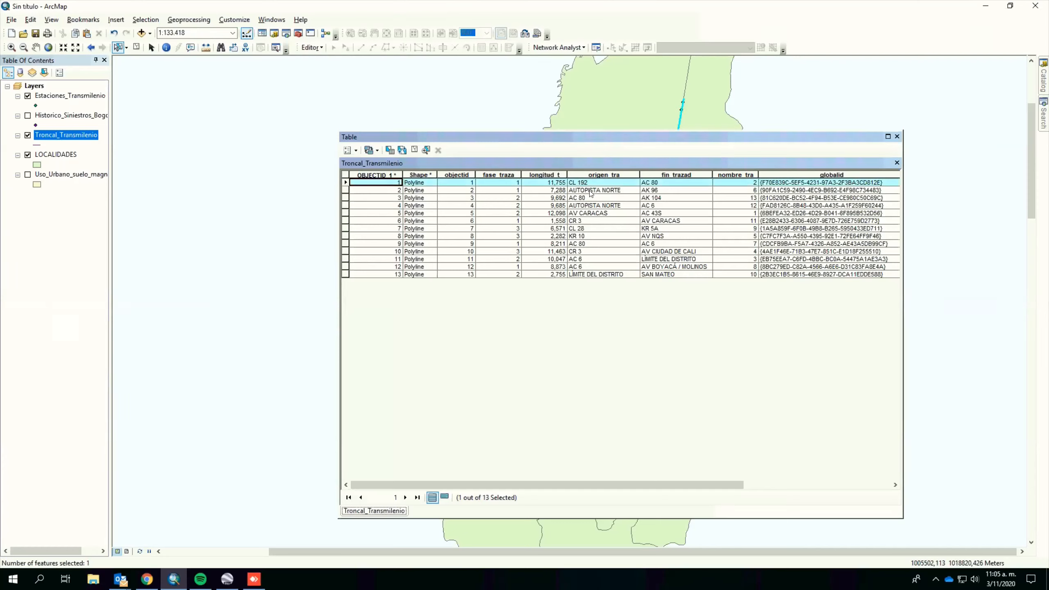
pyautogui.click(387, 197)
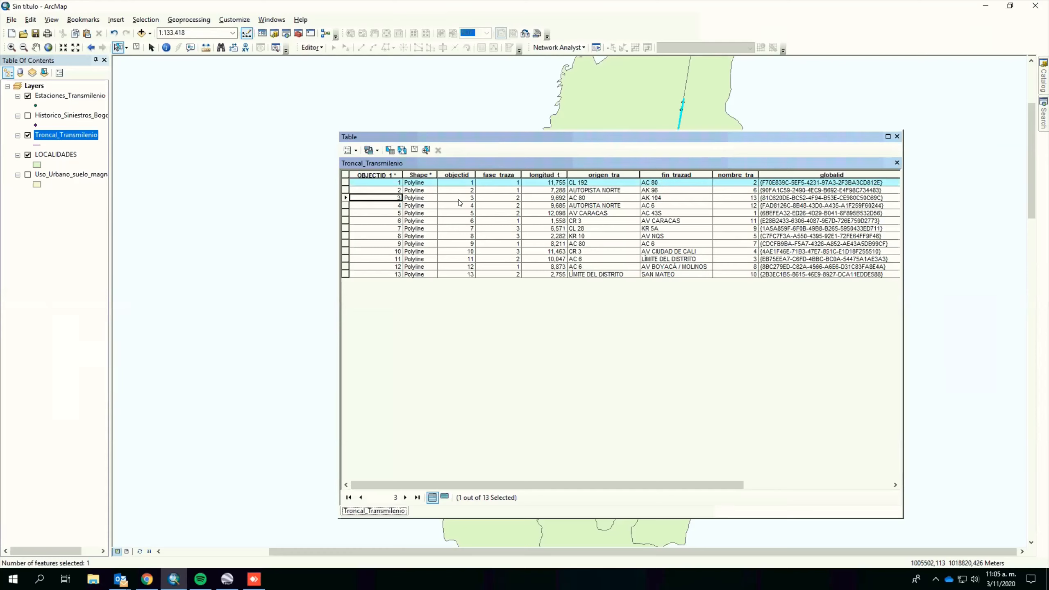
pyautogui.click(588, 213)
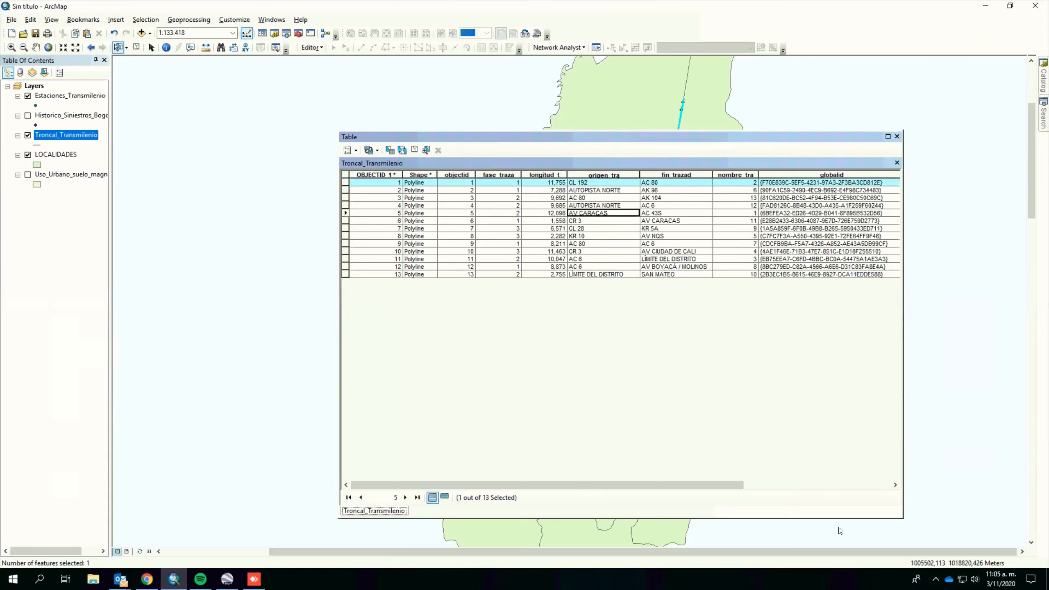
pyautogui.moveTo(840, 518); pyautogui.dragTo(842, 324)
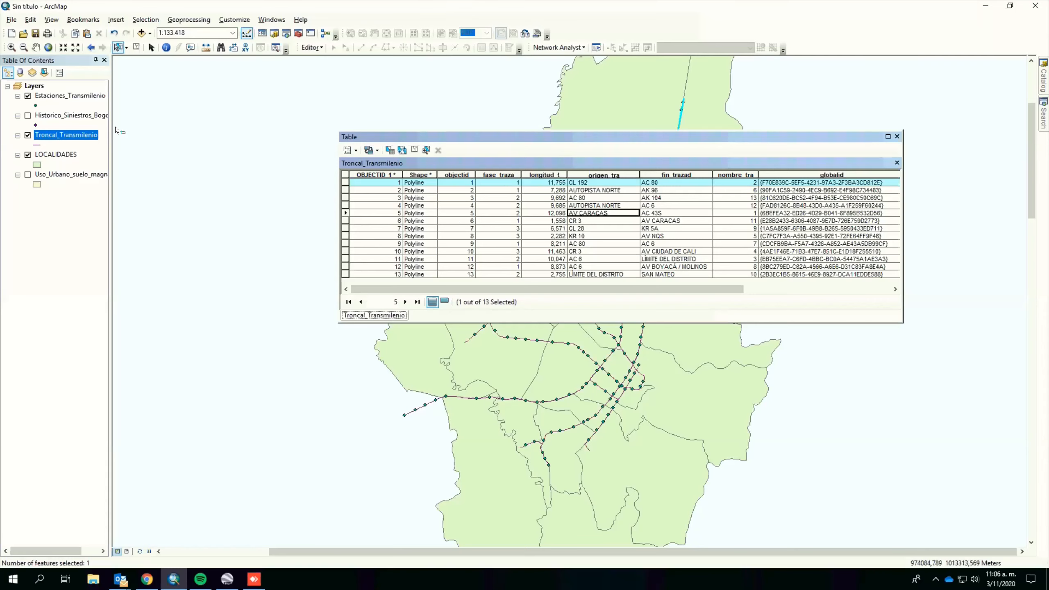
# - View the Historico_Siniestros layer's attribute table and close it to return to the Troncal_Transmilenio table
pyautogui.rightClick(72, 116)
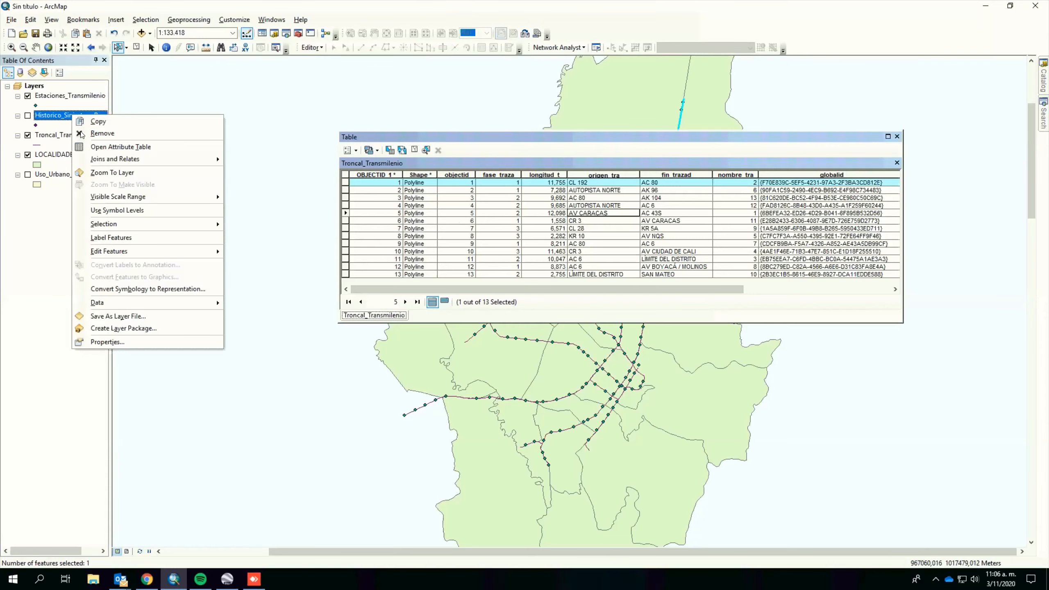
pyautogui.click(103, 147)
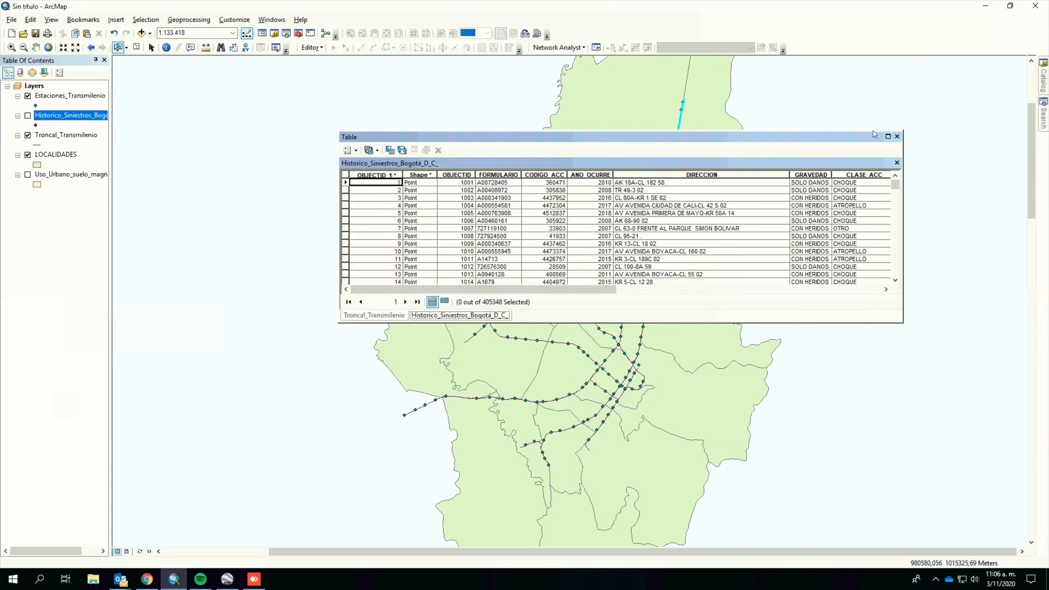
pyautogui.click(898, 163)
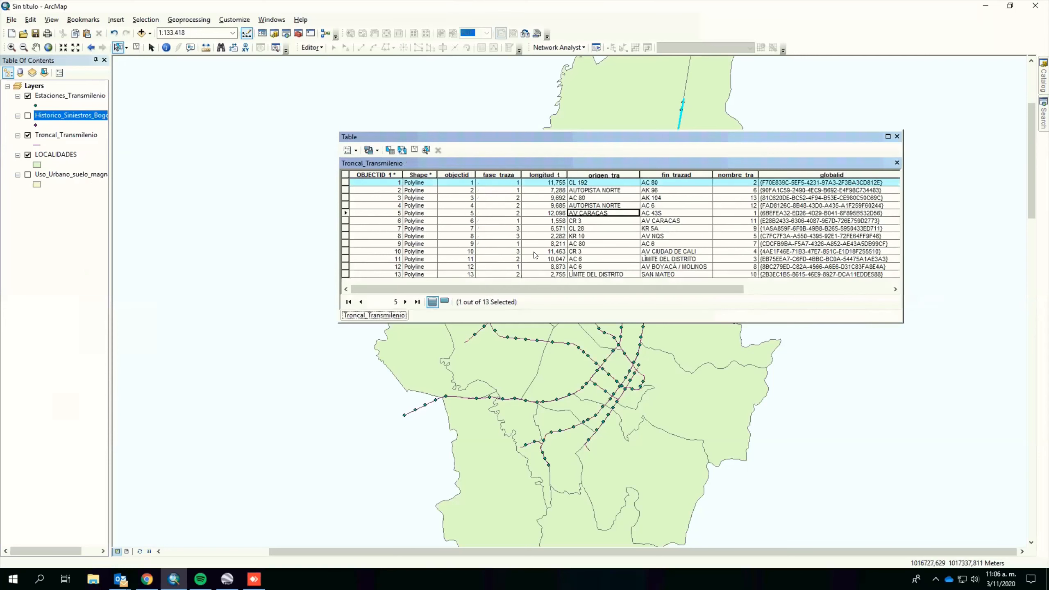
# - Use Select by Attributes on Troncal_Transmilenio to create a new selection where fase_traza = 3, and close the query
pyautogui.click(390, 151)
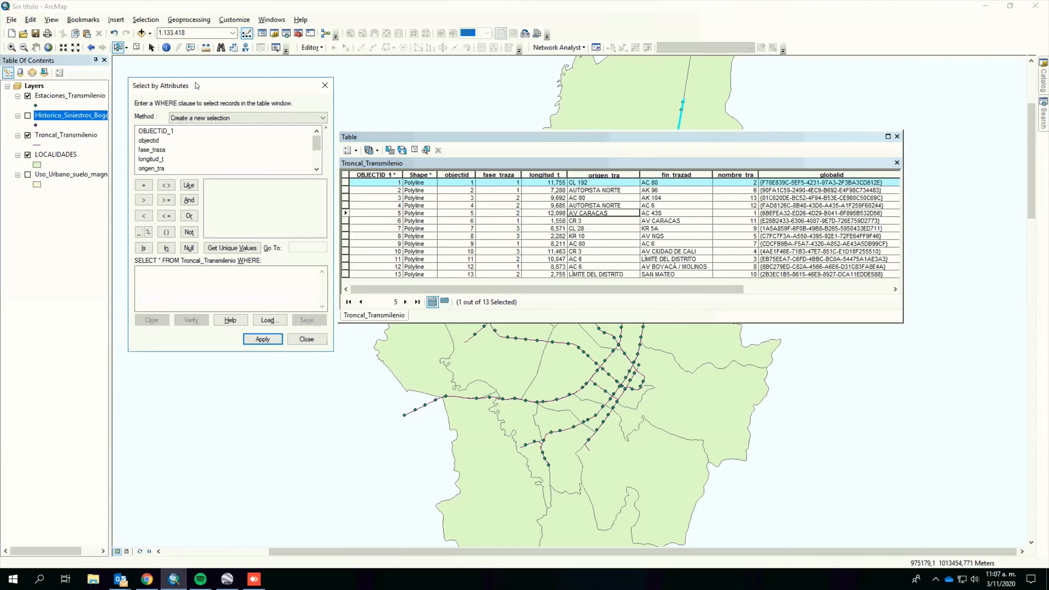
pyautogui.click(202, 116)
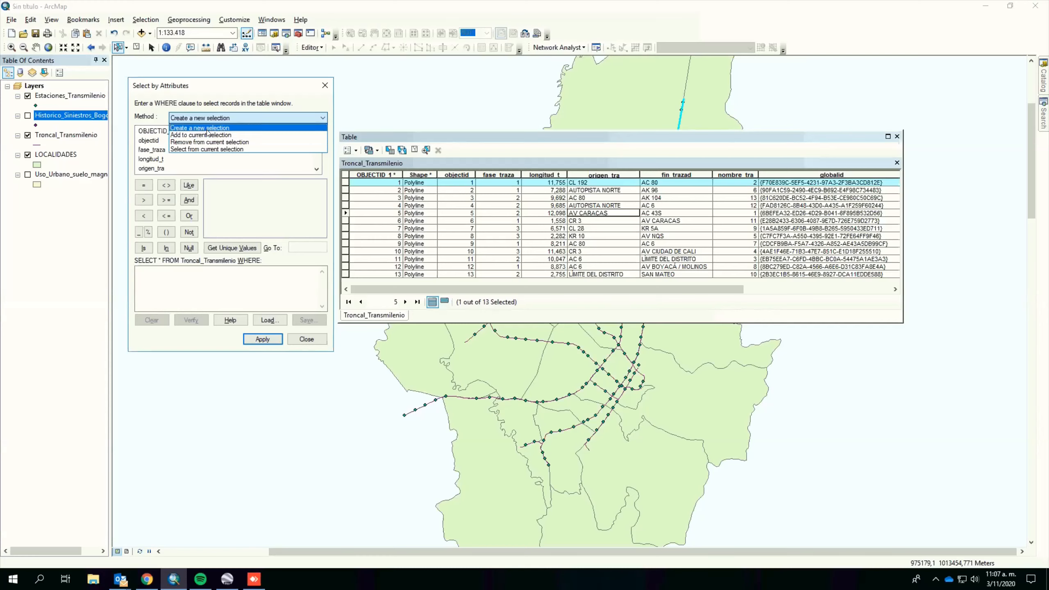
pyautogui.click(209, 127)
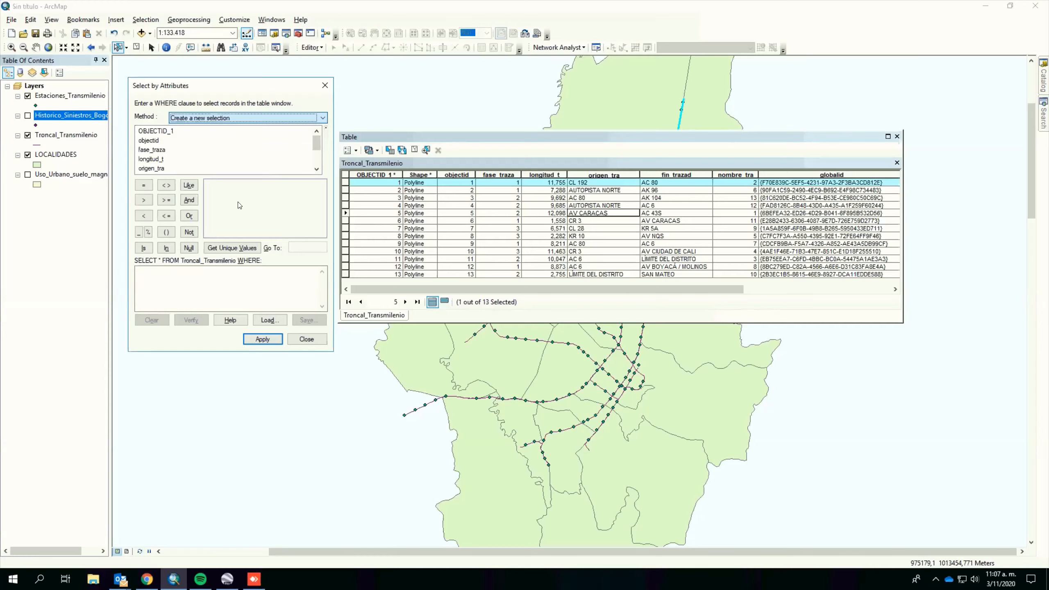
pyautogui.doubleClick(155, 150)
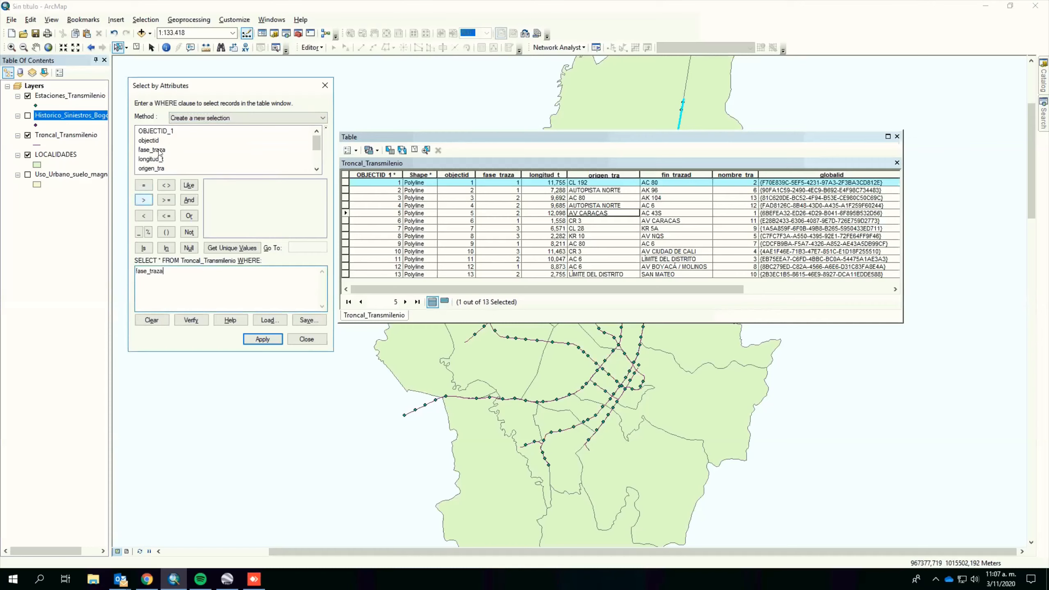
pyautogui.click(150, 187)
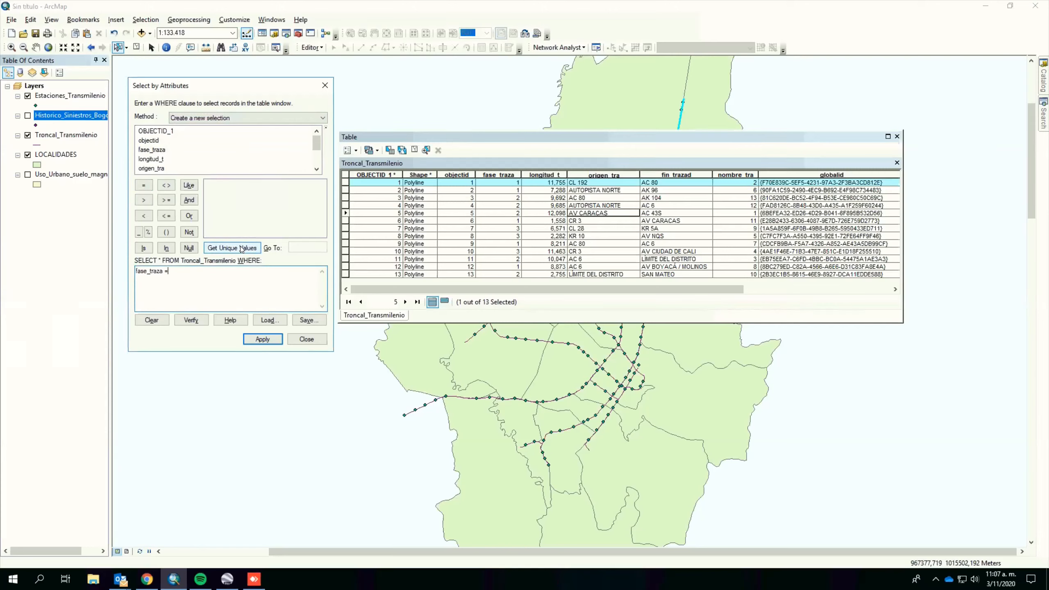
pyautogui.click(242, 248)
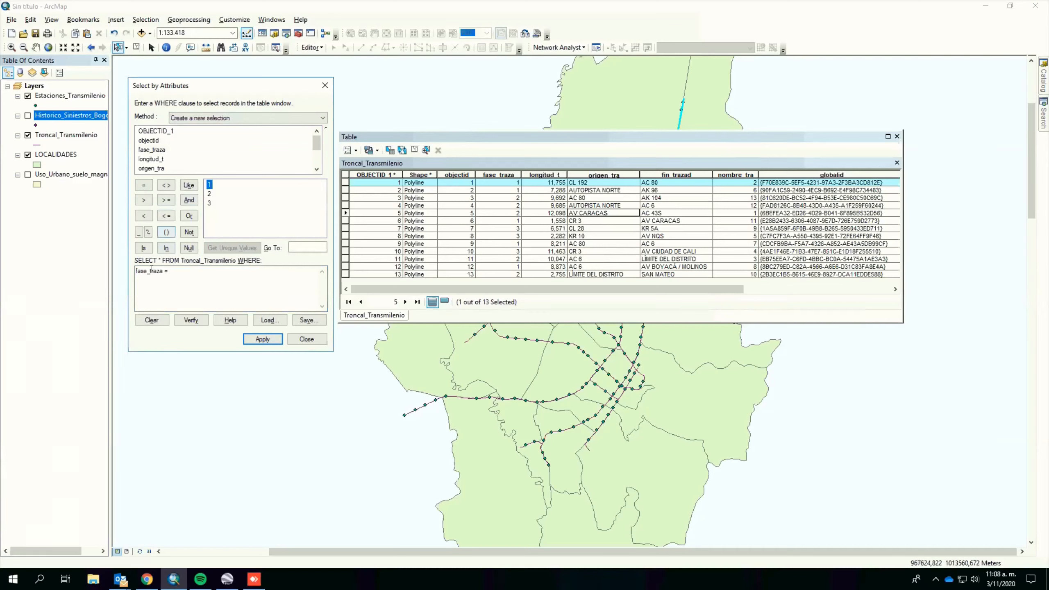
pyautogui.doubleClick(212, 205)
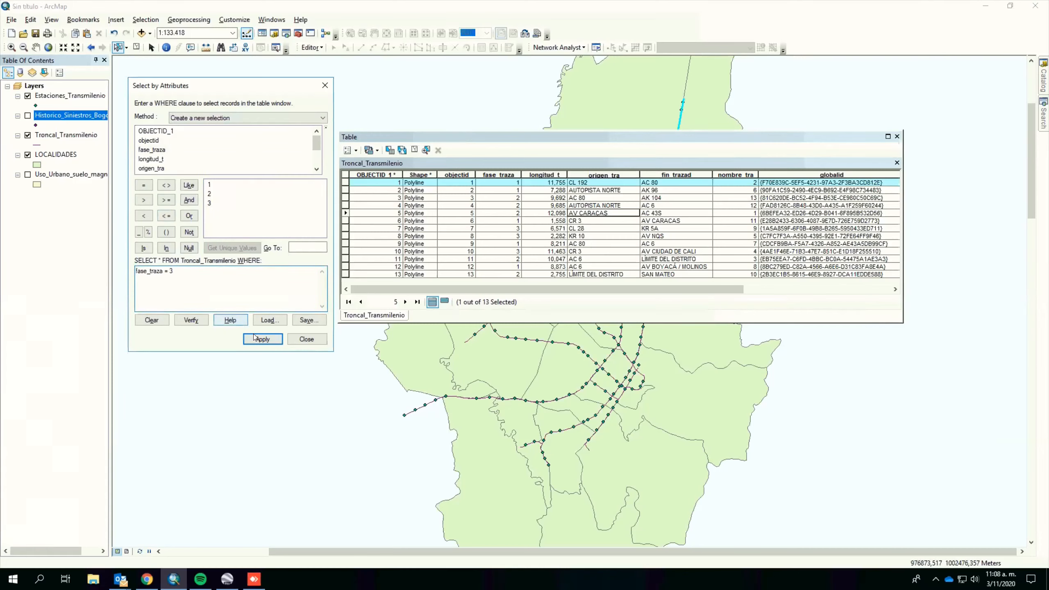
pyautogui.click(263, 339)
pyautogui.click(306, 339)
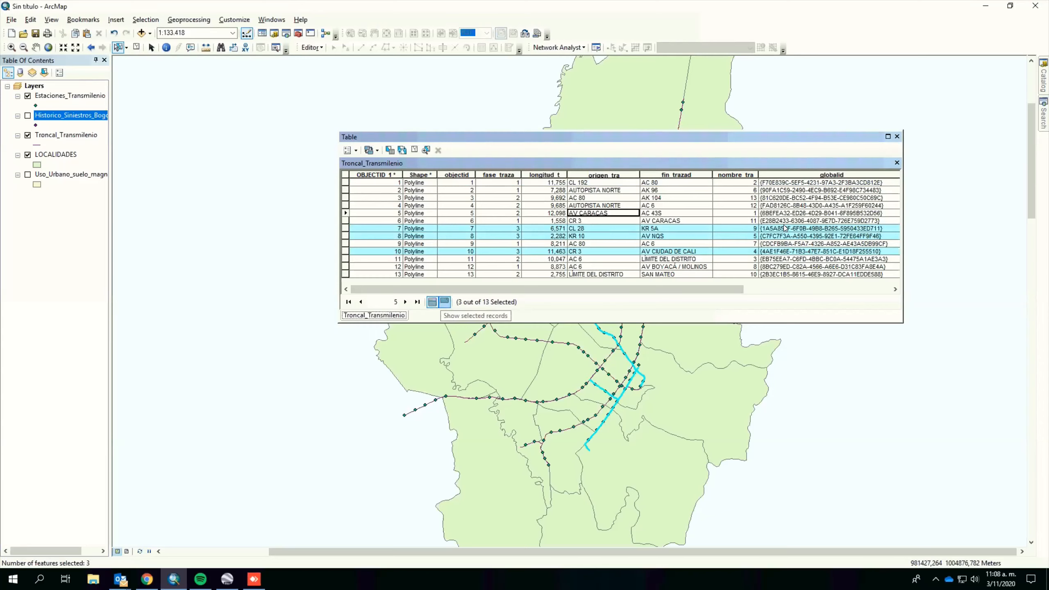
# - Close and reopen the Troncal_Transmilenio attribute table and clear its selection
pyautogui.click(898, 137)
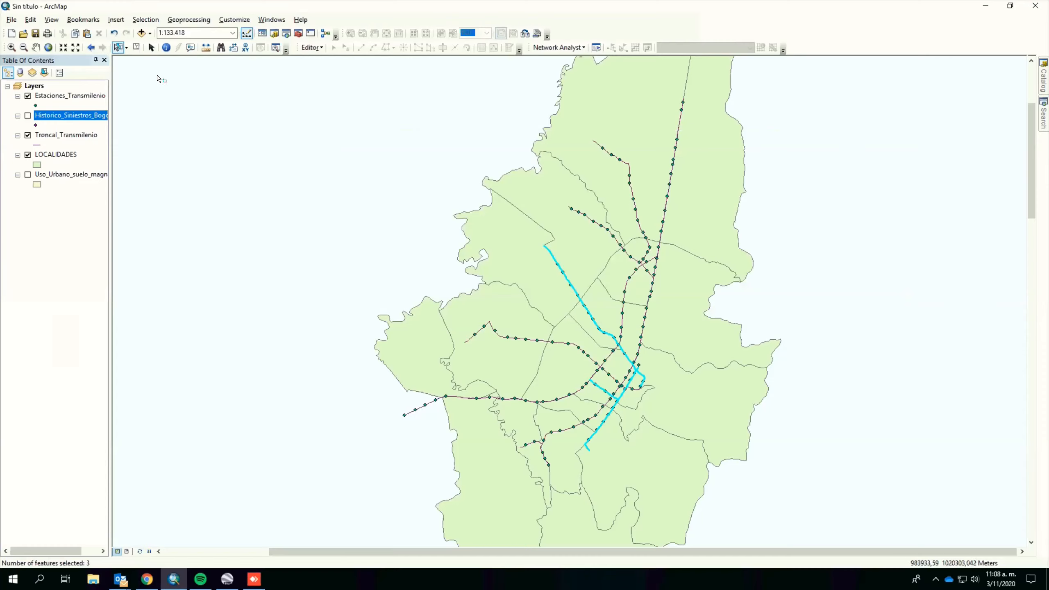
pyautogui.click(151, 48)
pyautogui.click(65, 137)
pyautogui.rightClick(64, 137)
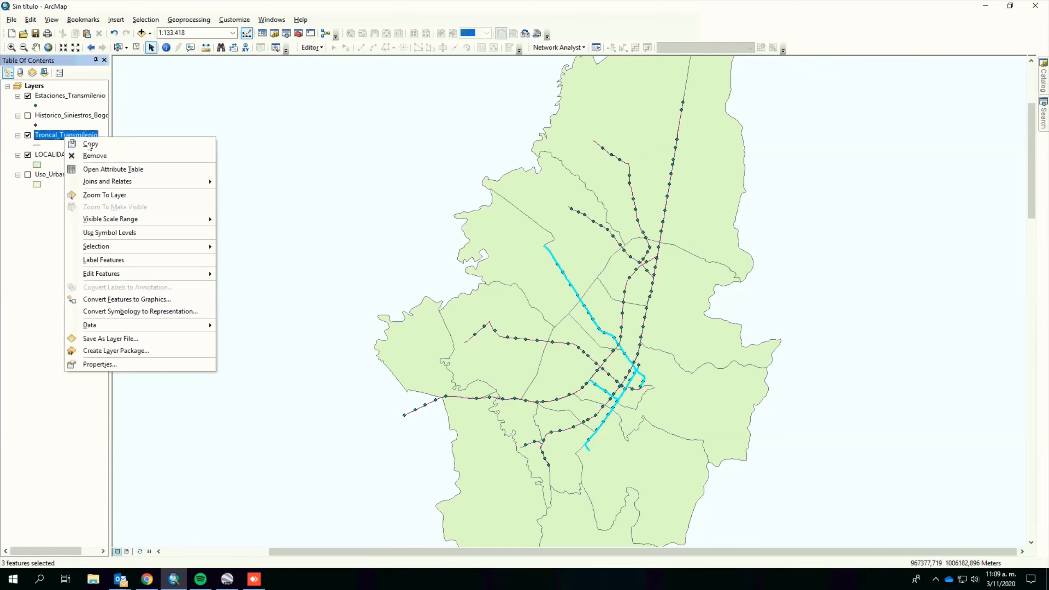
pyautogui.click(104, 169)
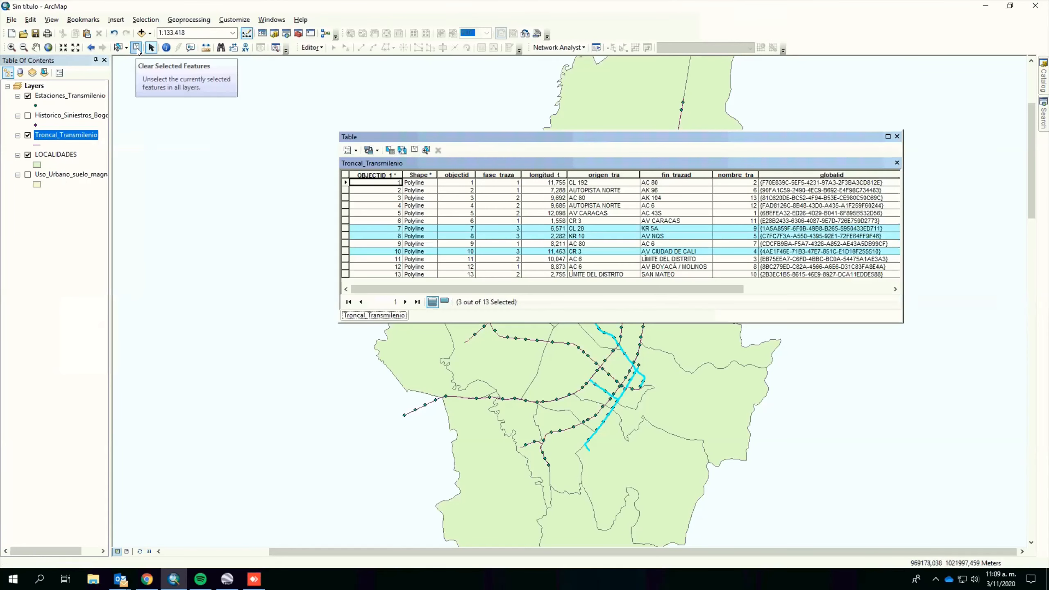
pyautogui.click(415, 150)
# - Build the attribute query fase_traza = 3 again for the Troncal_Transmilenio table and apply it as a new selection
pyautogui.click(389, 150)
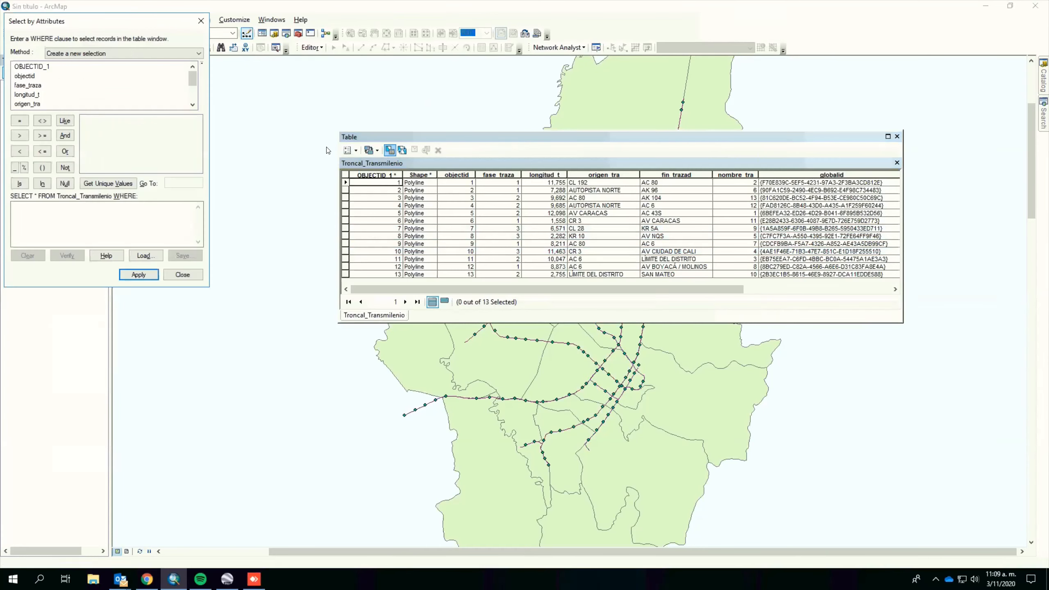
pyautogui.moveTo(90, 22); pyautogui.dragTo(415, 65)
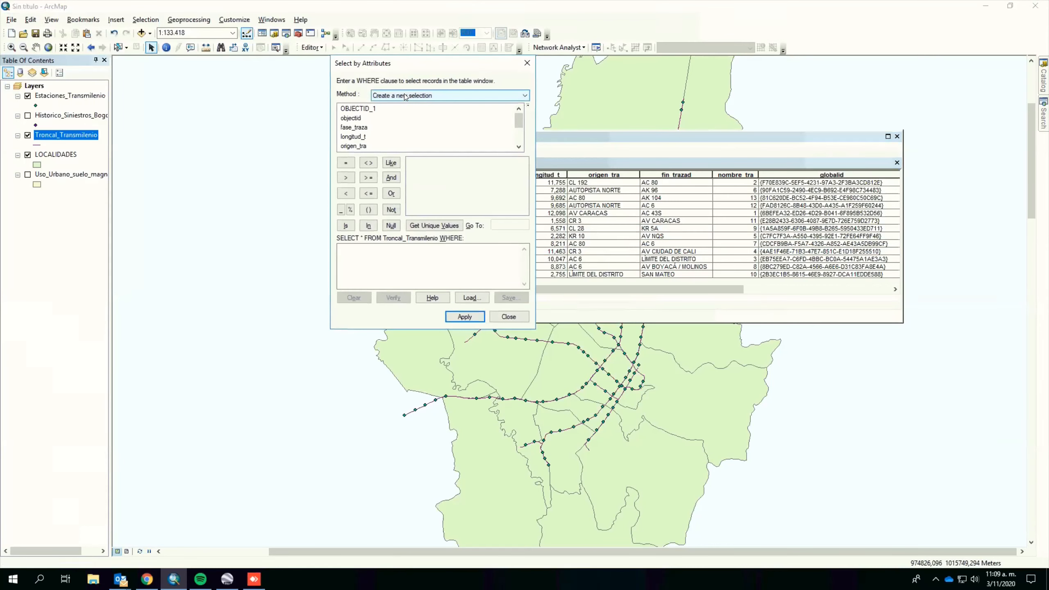
pyautogui.doubleClick(354, 128)
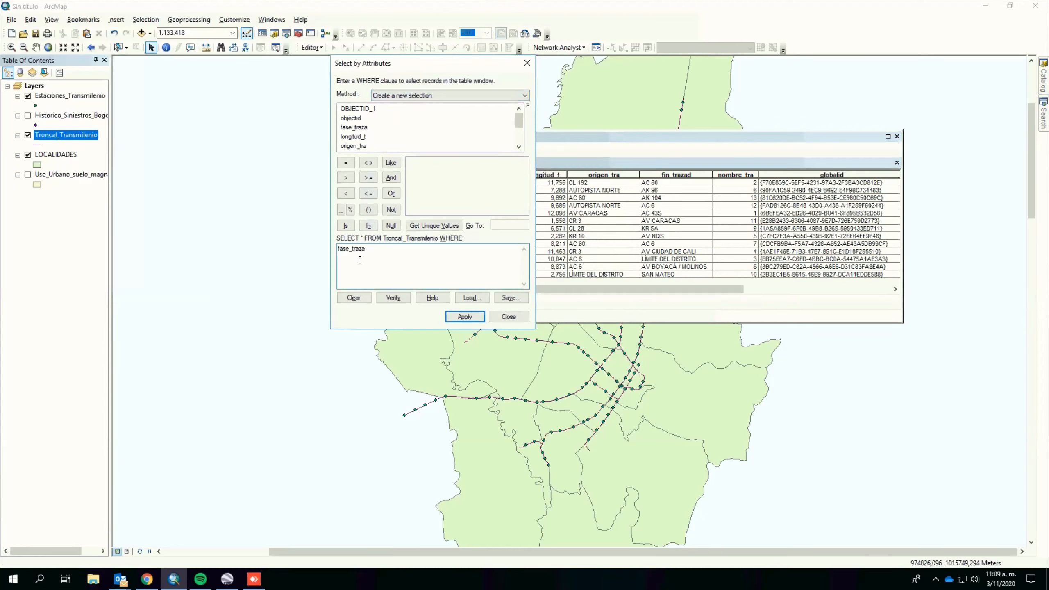
pyautogui.click(350, 164)
pyautogui.click(430, 226)
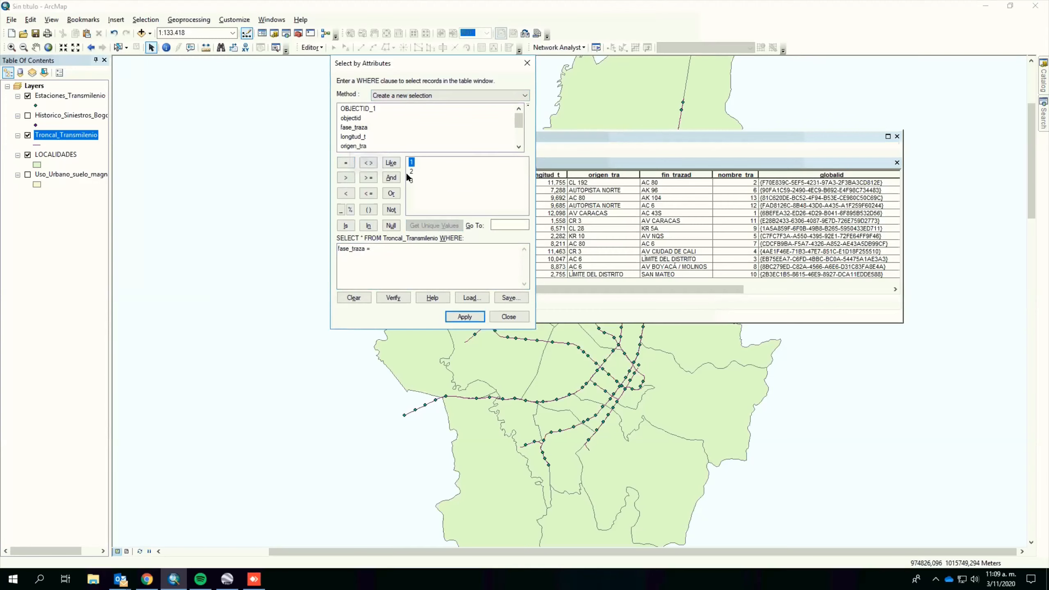
pyautogui.doubleClick(412, 182)
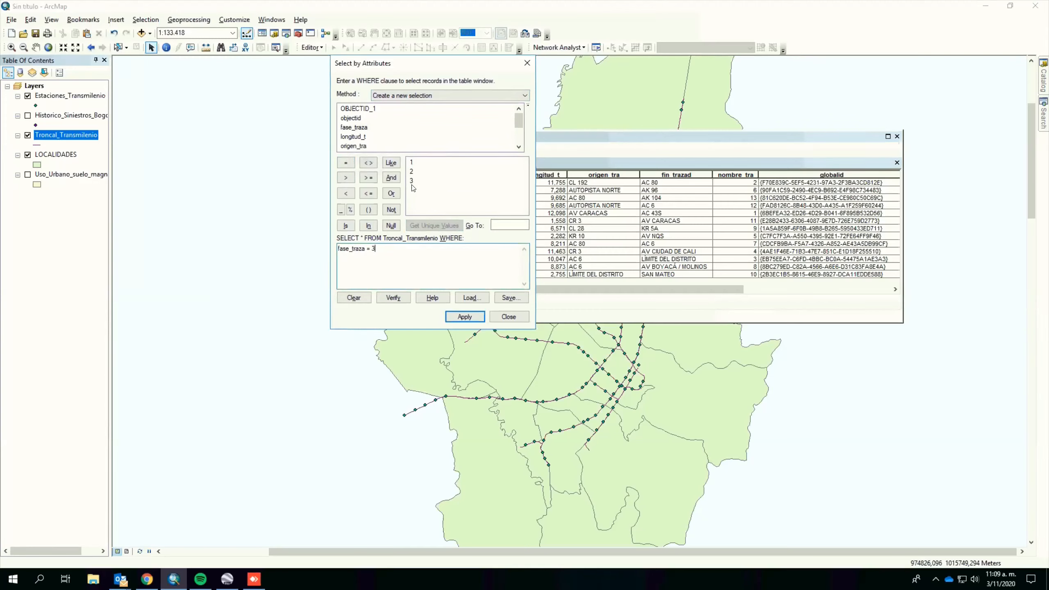
pyautogui.click(464, 316)
pyautogui.click(507, 289)
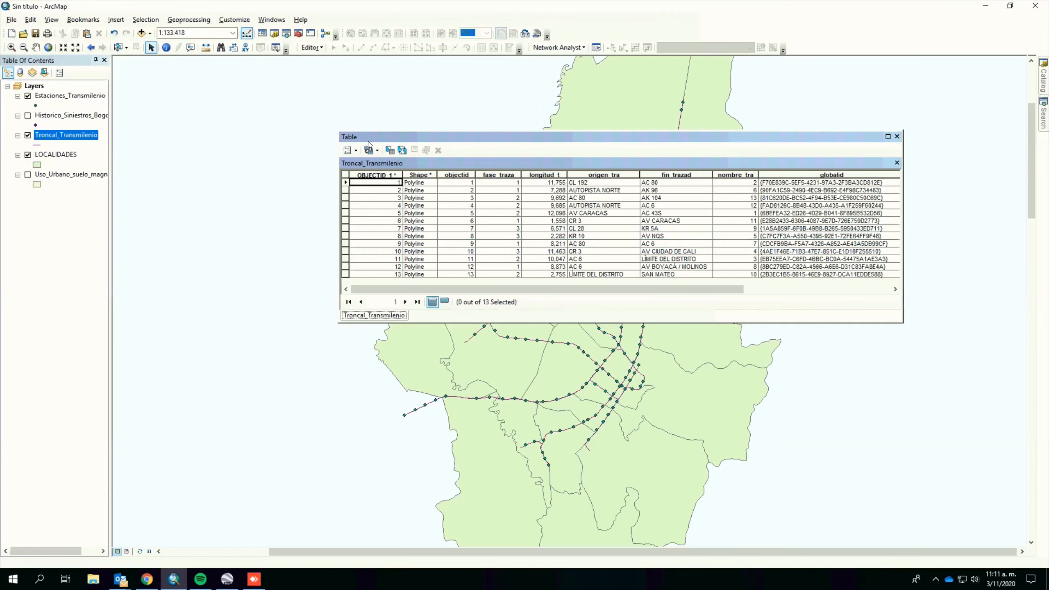
# - Extend the Troncal_Transmilenio selection query to fase_traza = 3 AND fase_traza = 1
pyautogui.click(356, 151)
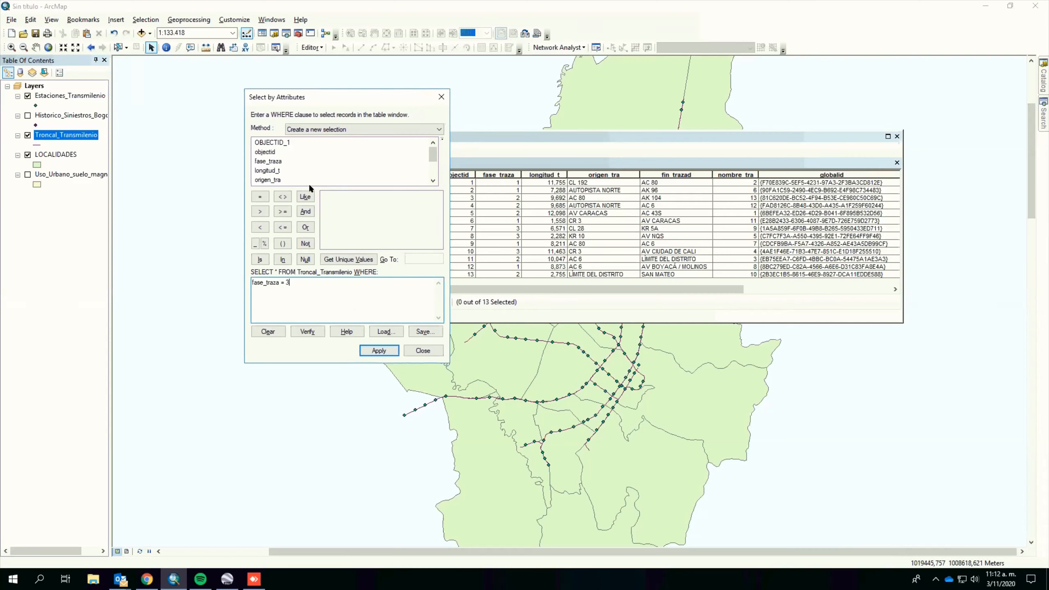
pyautogui.click(304, 212)
pyautogui.doubleClick(269, 161)
pyautogui.click(257, 197)
pyautogui.click(332, 261)
pyautogui.doubleClick(326, 196)
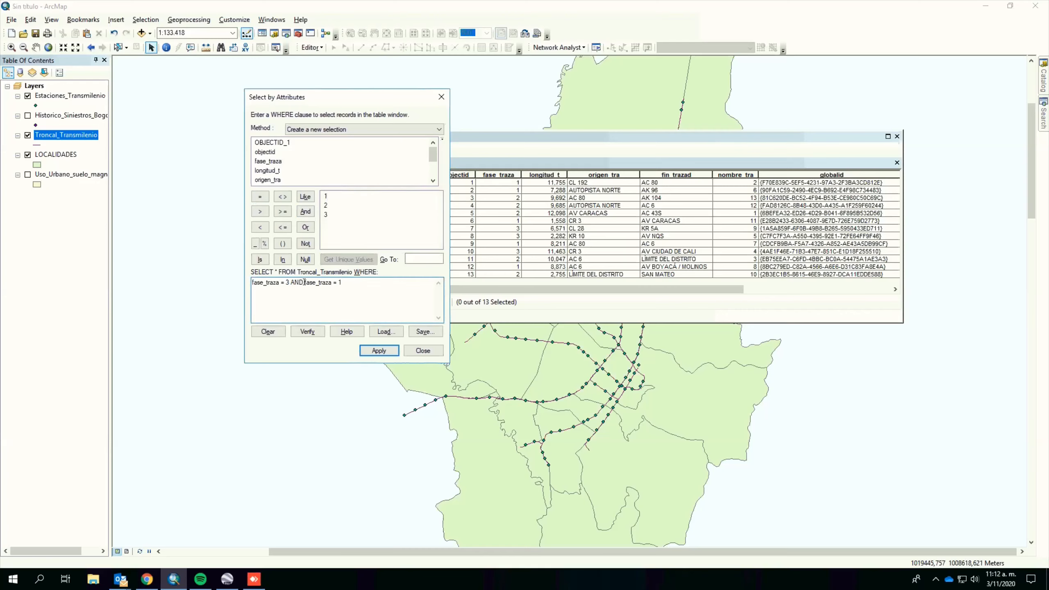
# - Delete and rebuild the second condition, fase_traza = 1, after the AND, and apply the query
pyautogui.moveTo(349, 289); pyautogui.dragTo(304, 283)
pyautogui.press('Delete')
pyautogui.doubleClick(327, 198)
pyautogui.press('BackSpace')
pyautogui.doubleClick(267, 162)
pyautogui.click(260, 196)
pyautogui.doubleClick(325, 196)
pyautogui.click(379, 351)
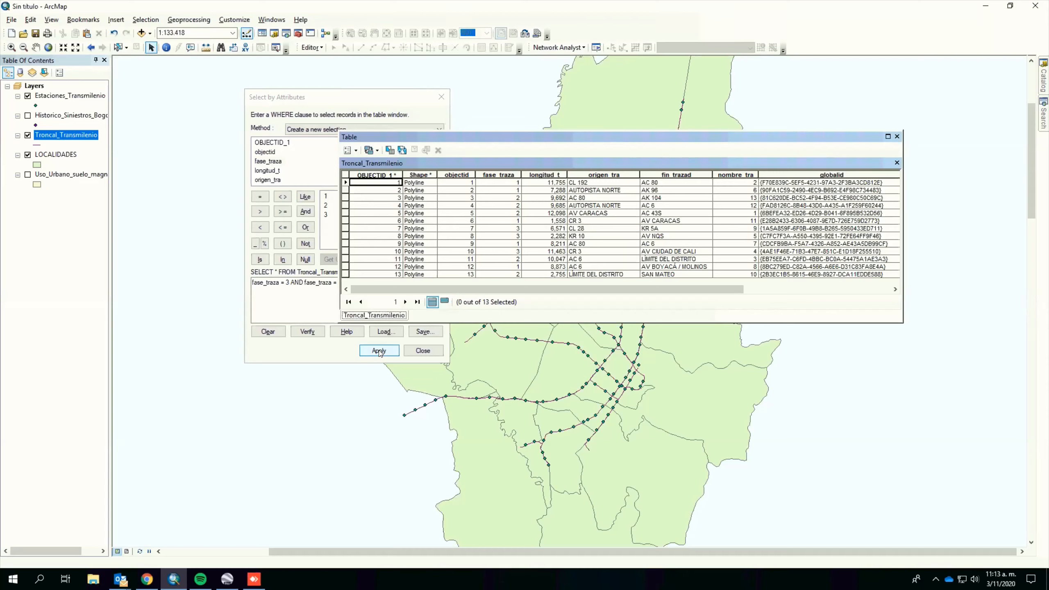
pyautogui.click(379, 351)
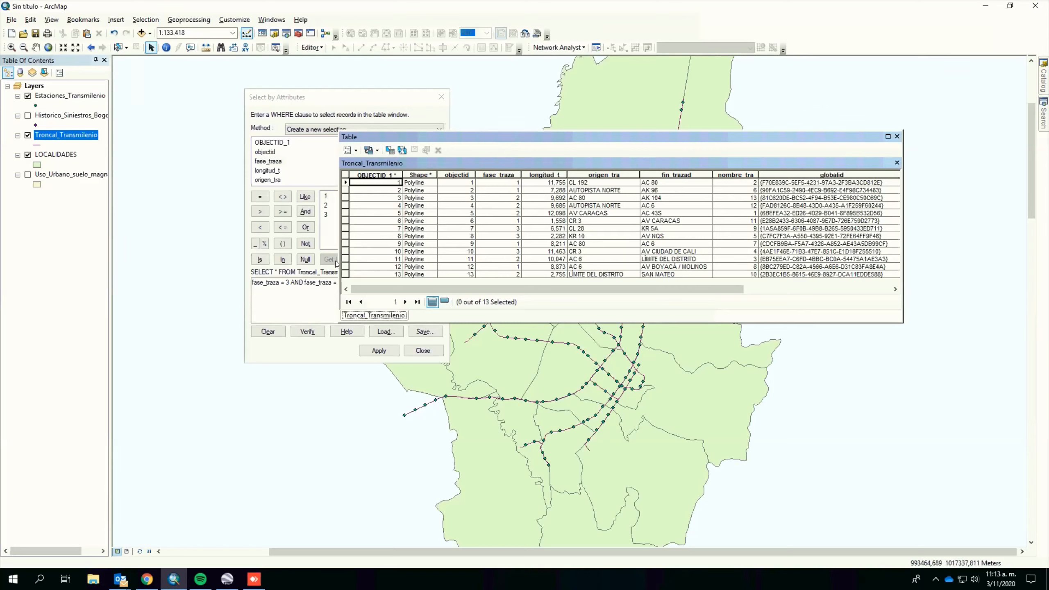
# - Change the query to fase_traza = 3 OR fase_traza = 1 and apply it to Troncal_Transmilenio
pyautogui.click(295, 282)
pyautogui.doubleClick(295, 282)
pyautogui.click(306, 228)
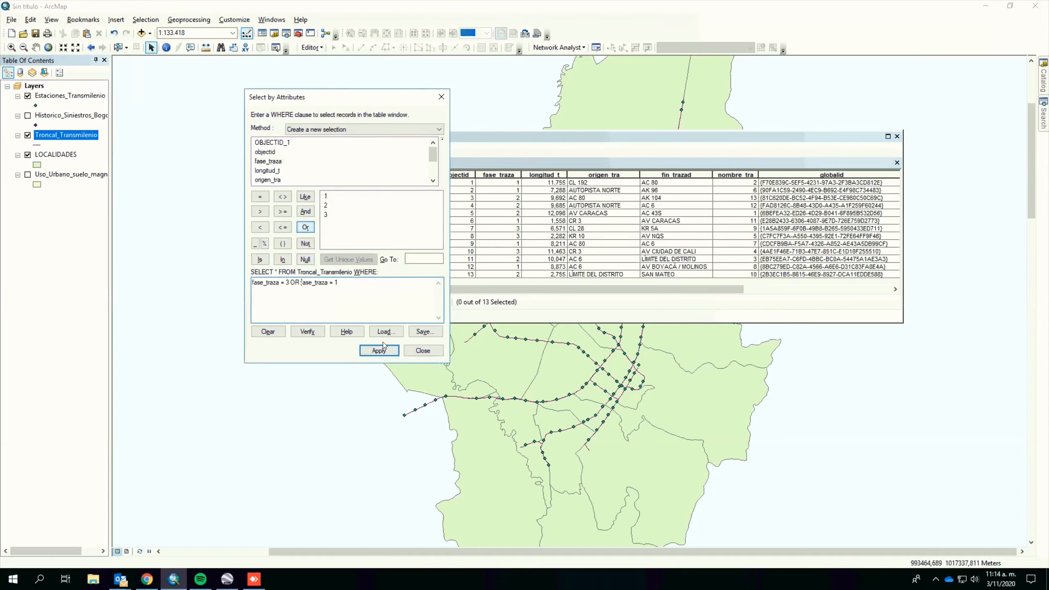
pyautogui.click(390, 353)
pyautogui.click(485, 308)
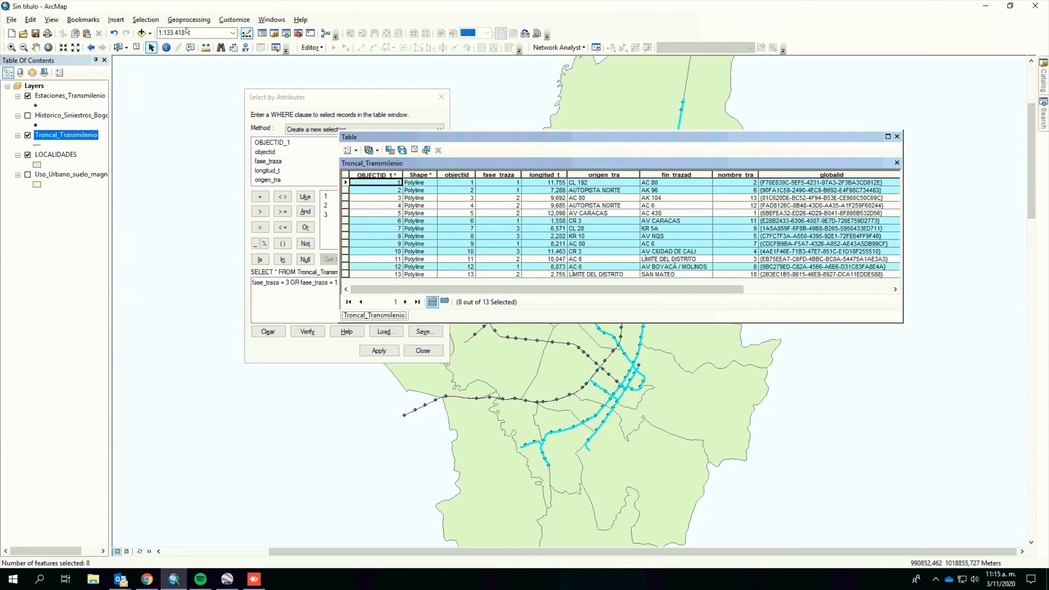
# - Clear the selection and close the Troncal_Transmilenio table, and display the Uso_Urbano layer instead of LOCALIDADES
pyautogui.click(414, 151)
pyautogui.click(897, 137)
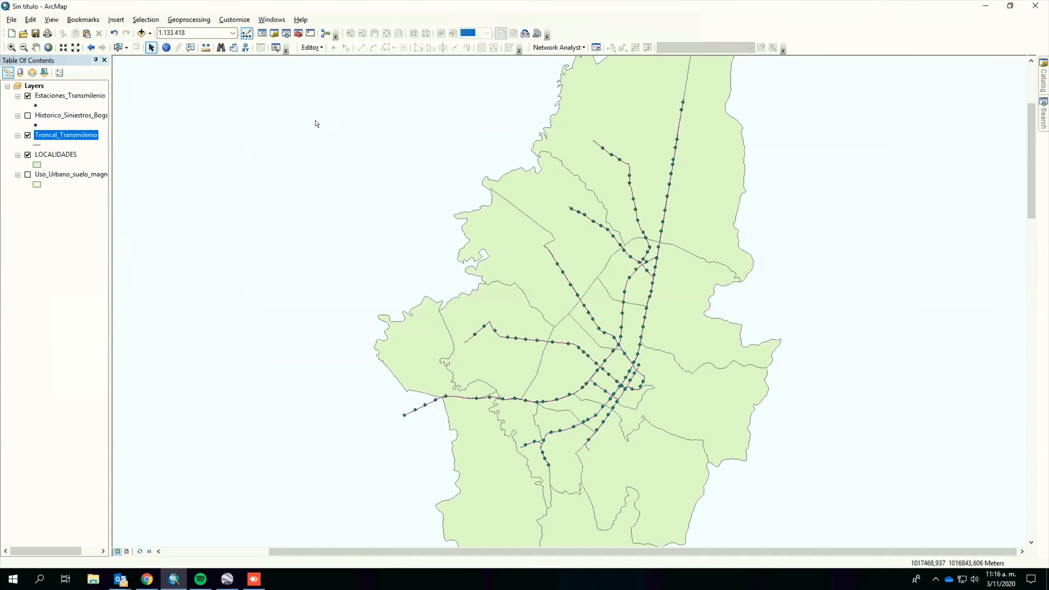
pyautogui.click(28, 174)
pyautogui.click(28, 155)
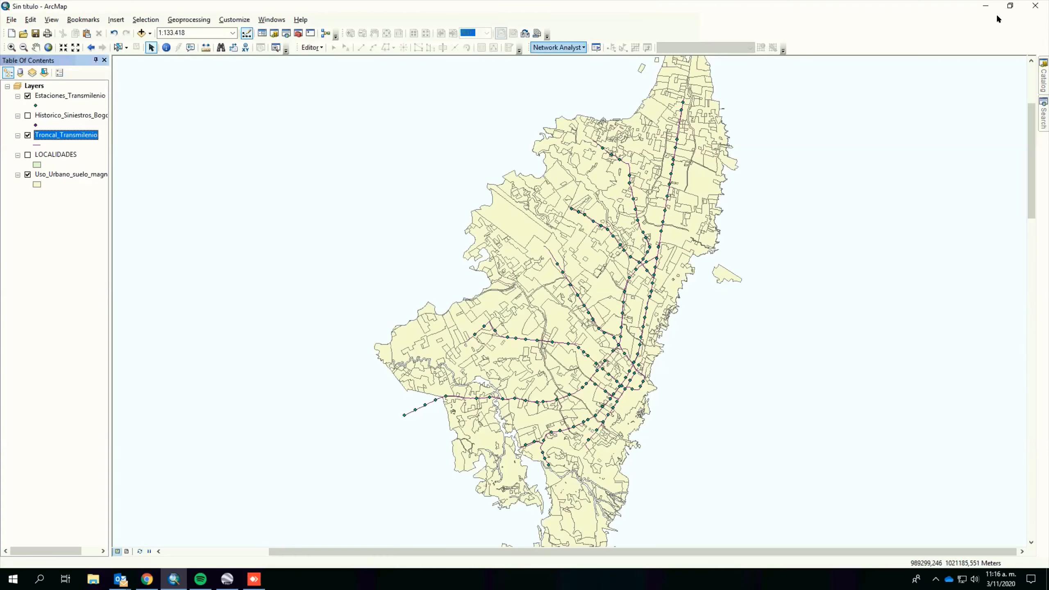
# - Open the Uso_Urbano_suelo_magna attribute table and select the records where Tipo = 'Comercial' OR Tipo = 'Residential'
pyautogui.rightClick(44, 174)
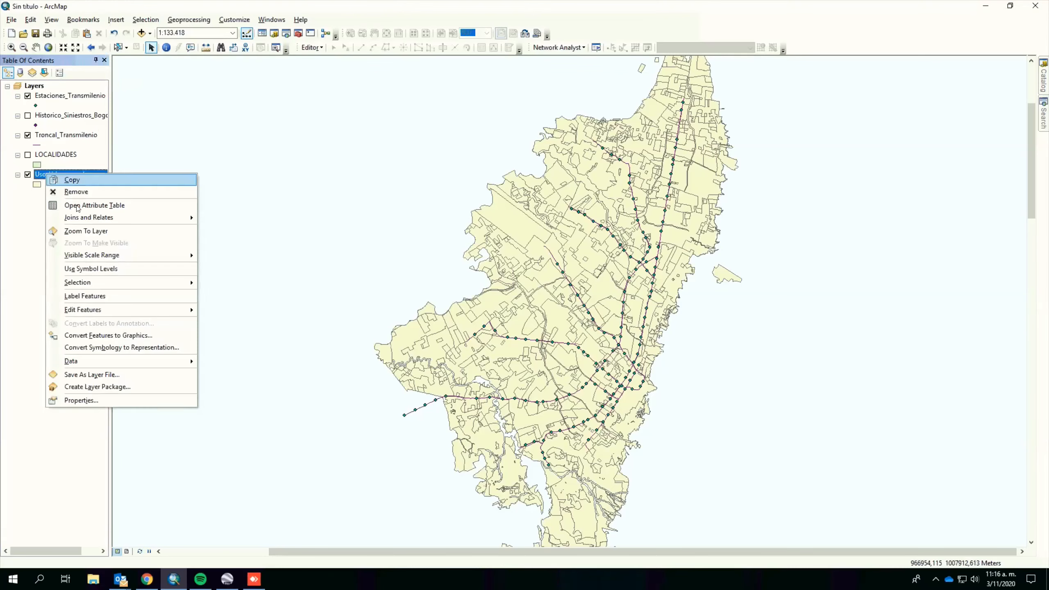
pyautogui.click(62, 179)
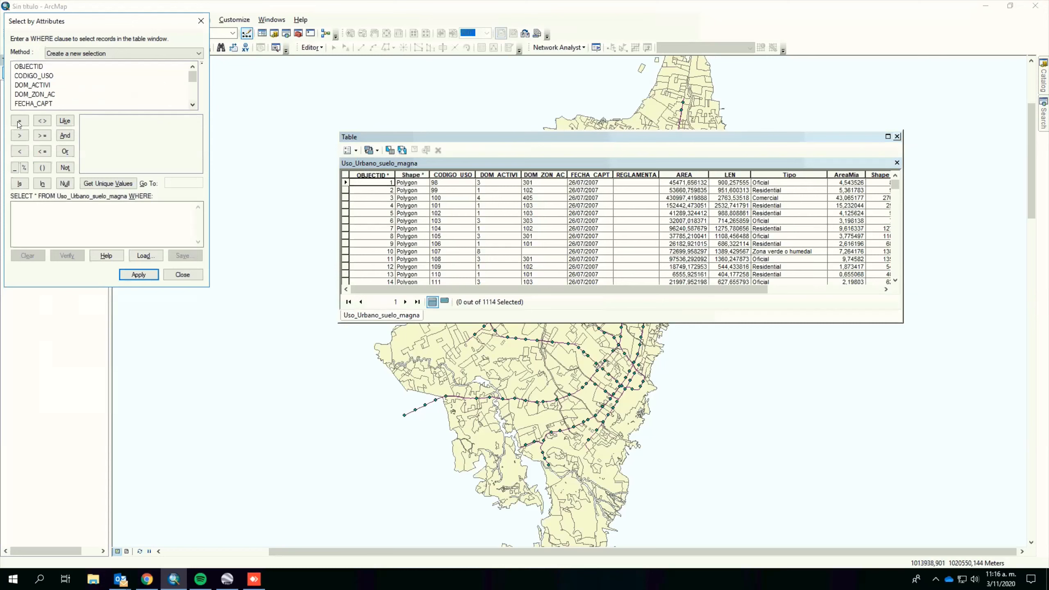
pyautogui.scroll(-1, 126, 192)
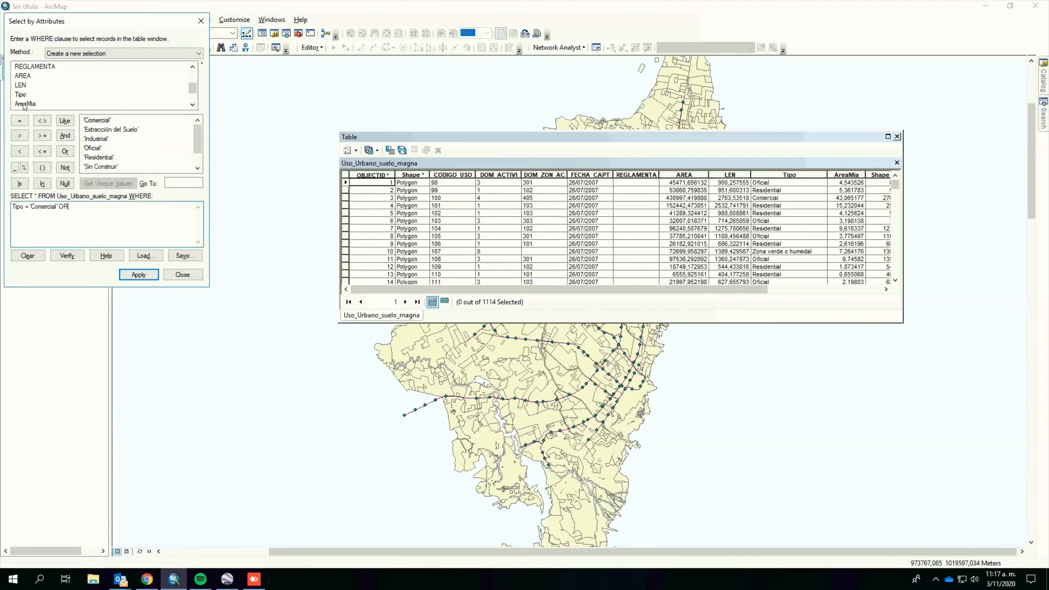
pyautogui.doubleClick(23, 96)
pyautogui.click(19, 121)
pyautogui.doubleClick(99, 158)
pyautogui.click(148, 275)
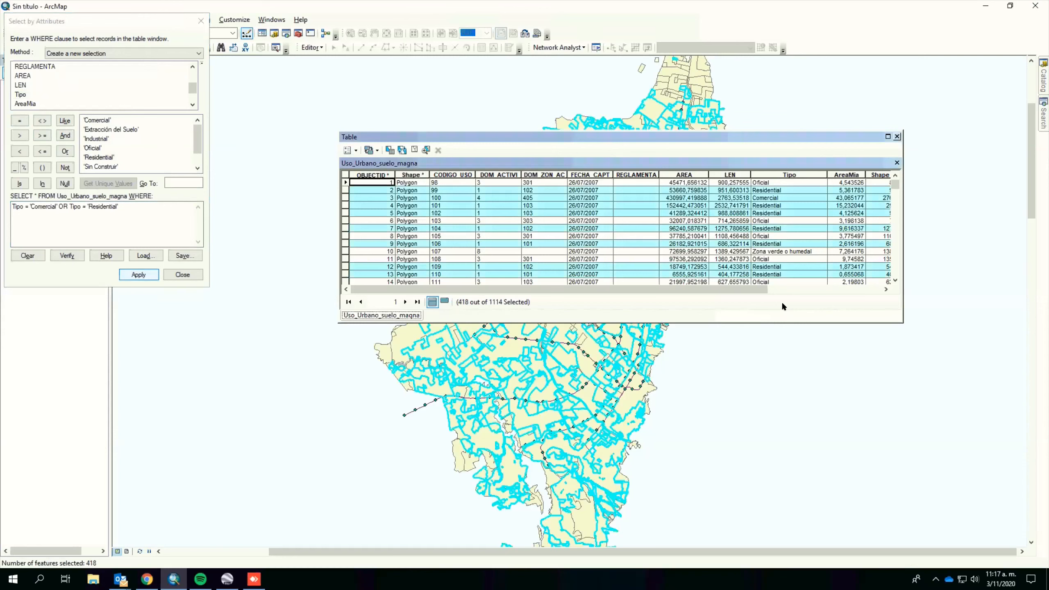
pyautogui.click(183, 275)
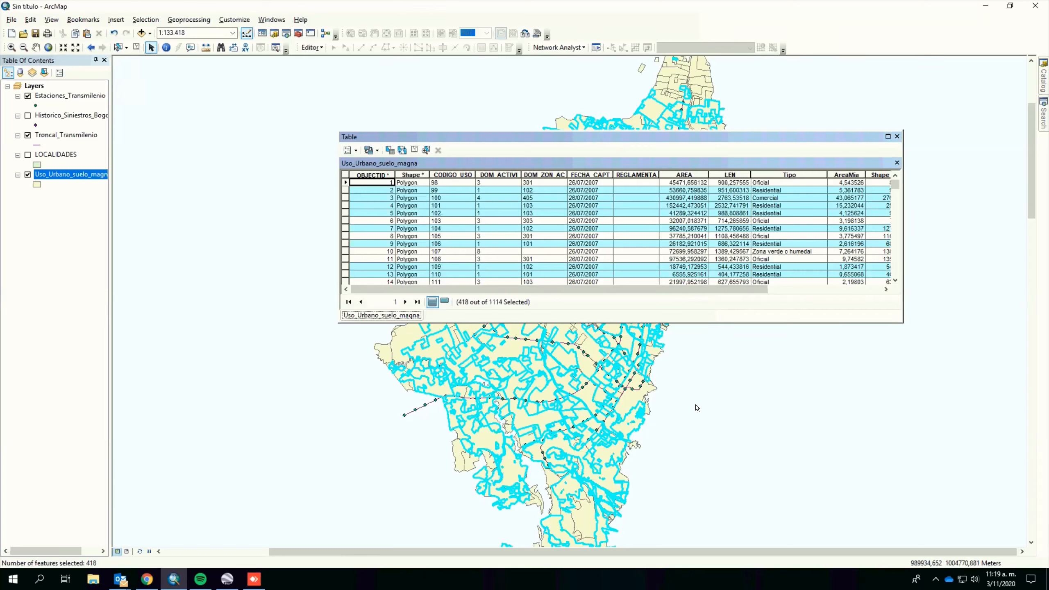
# - Delete the Areamia_1 field from the Uso_Urbano_suelo_magna table
pyautogui.moveTo(755, 288); pyautogui.dragTo(857, 268)
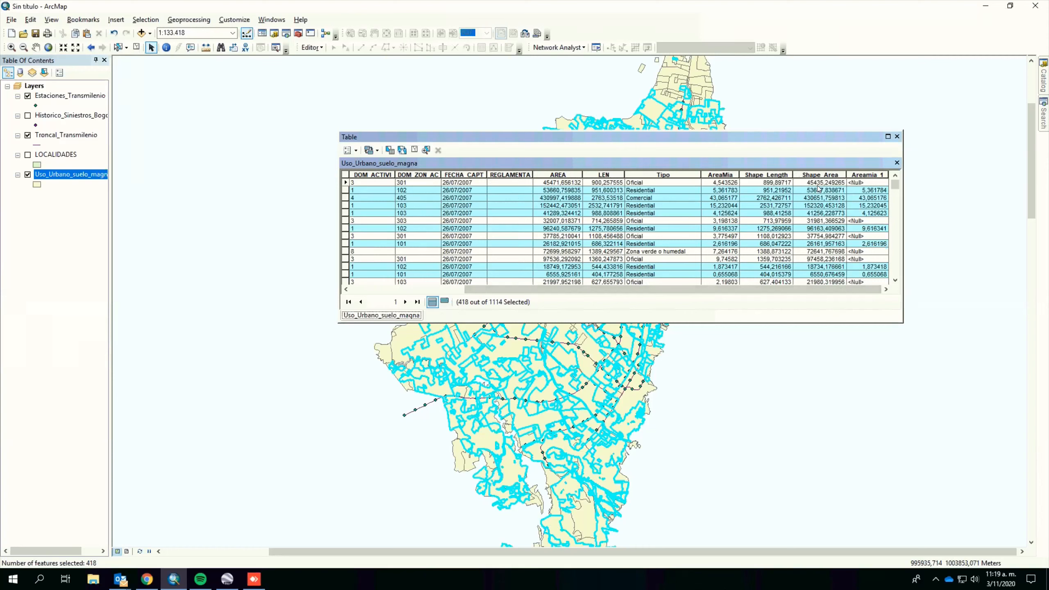
pyautogui.rightClick(867, 176)
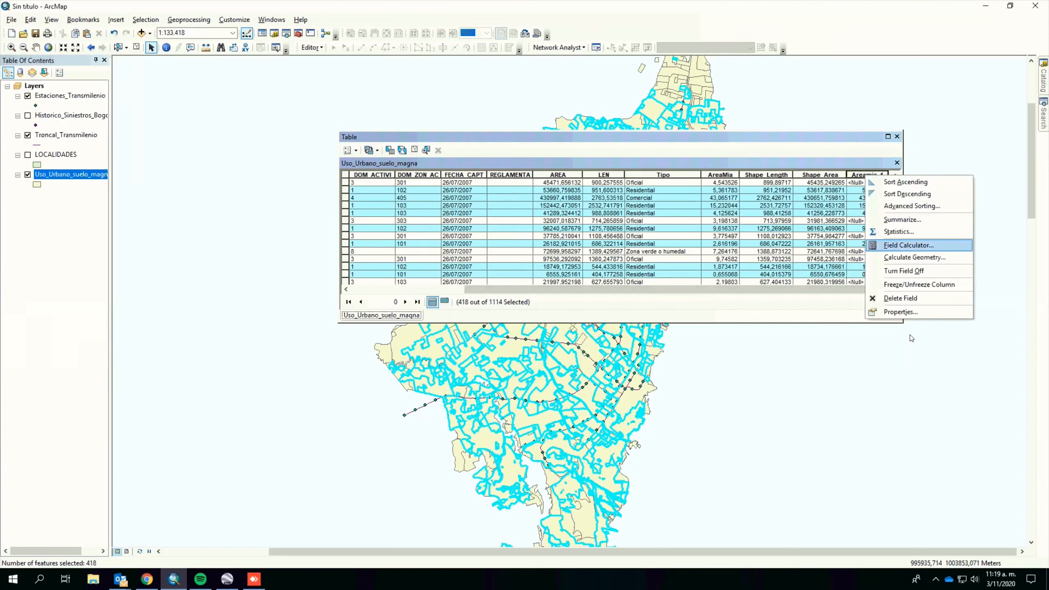
pyautogui.click(899, 298)
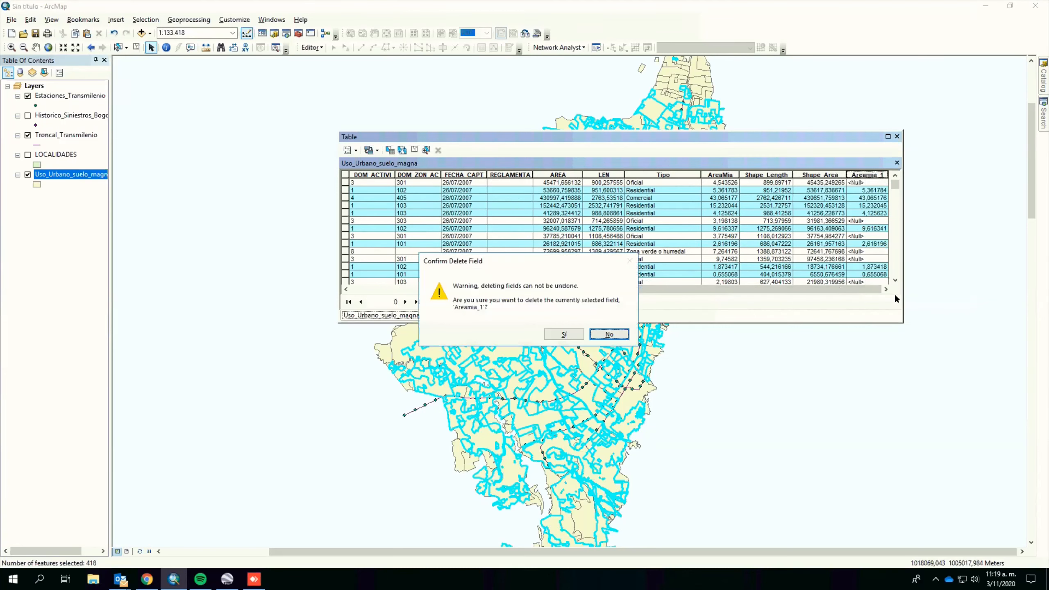
pyautogui.click(564, 334)
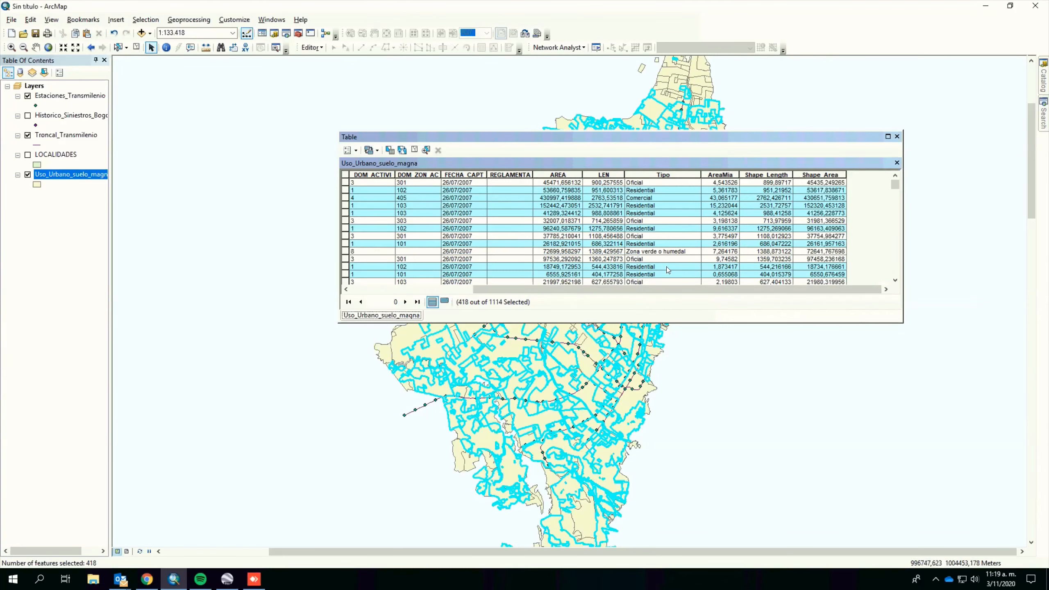
# - Add a Double field named AreaMia to the Uso_Urbano_suelo_magna table, accepting the automatic rename to AreaMia_1
pyautogui.moveTo(615, 288); pyautogui.dragTo(460, 287)
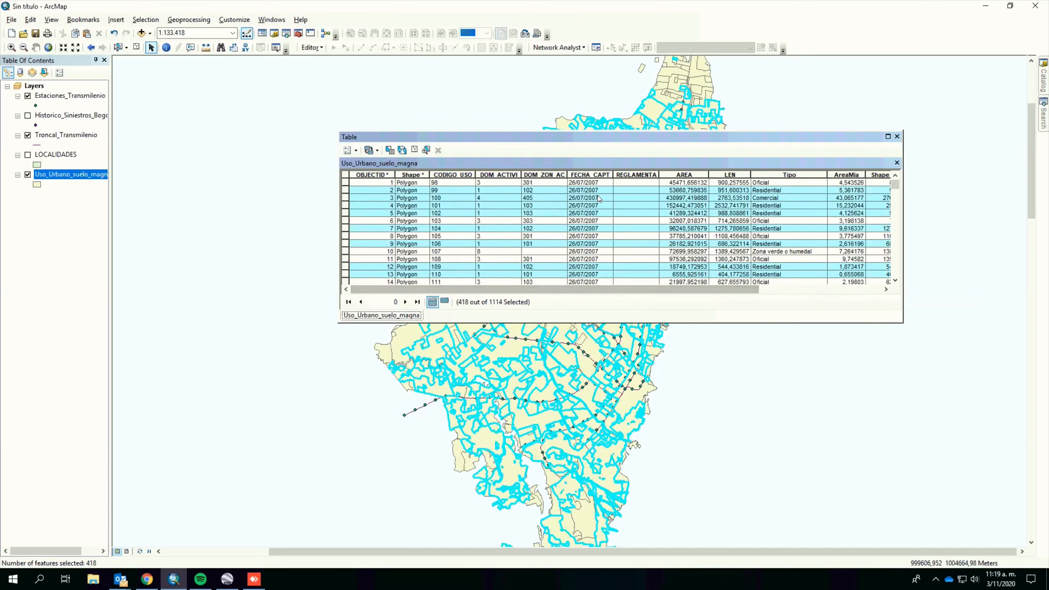
pyautogui.moveTo(688, 291); pyautogui.dragTo(887, 289)
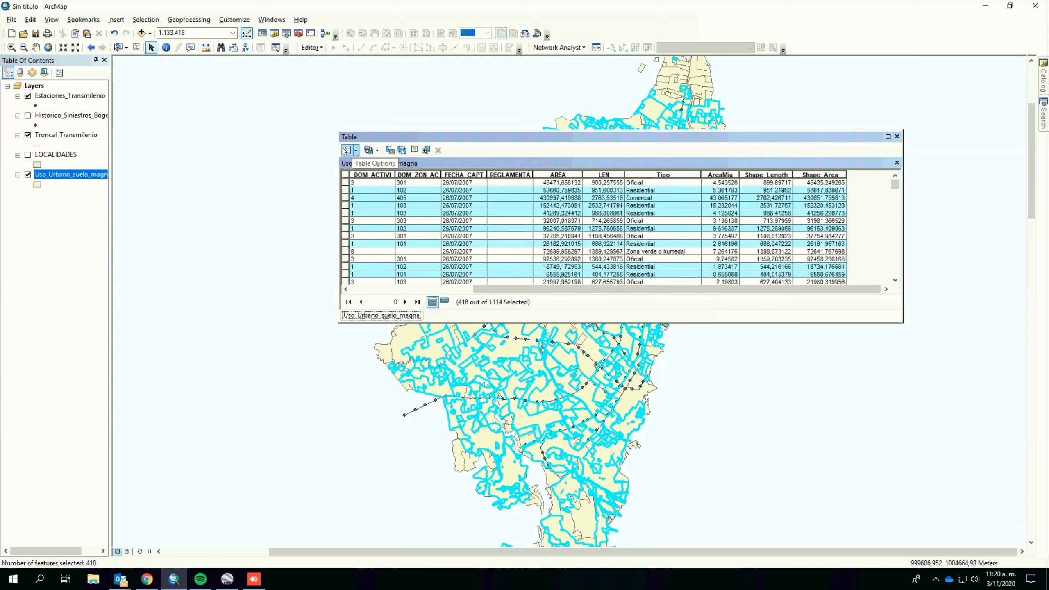
pyautogui.click(356, 152)
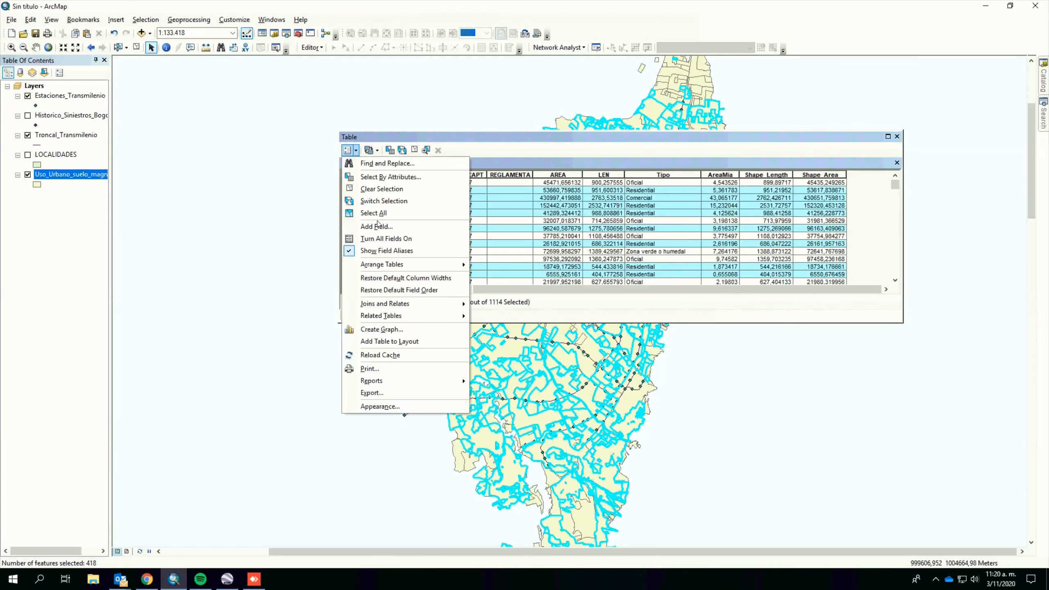
pyautogui.click(378, 227)
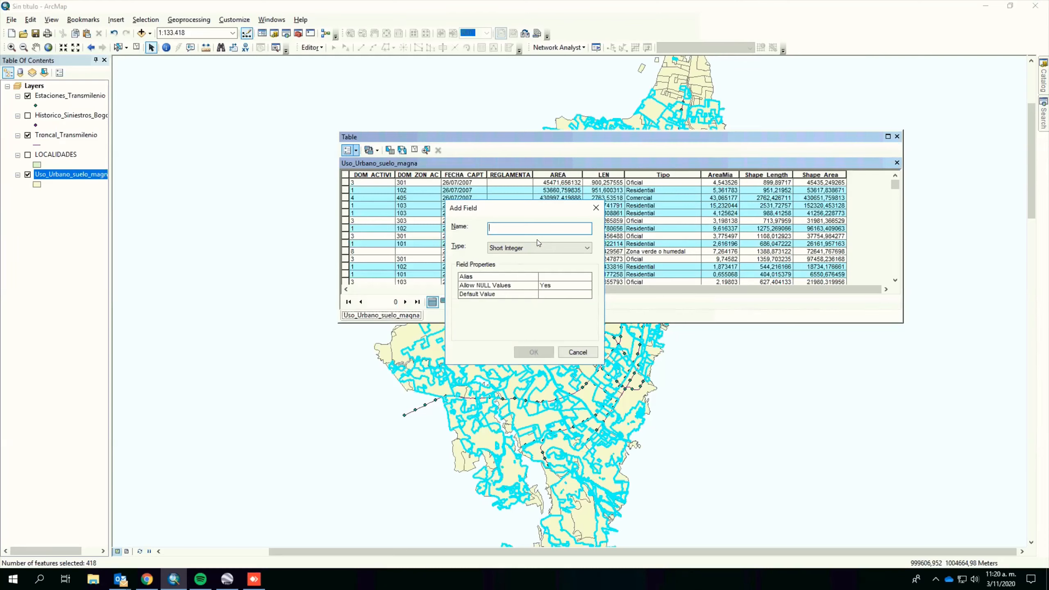
pyautogui.write('AreaMia')
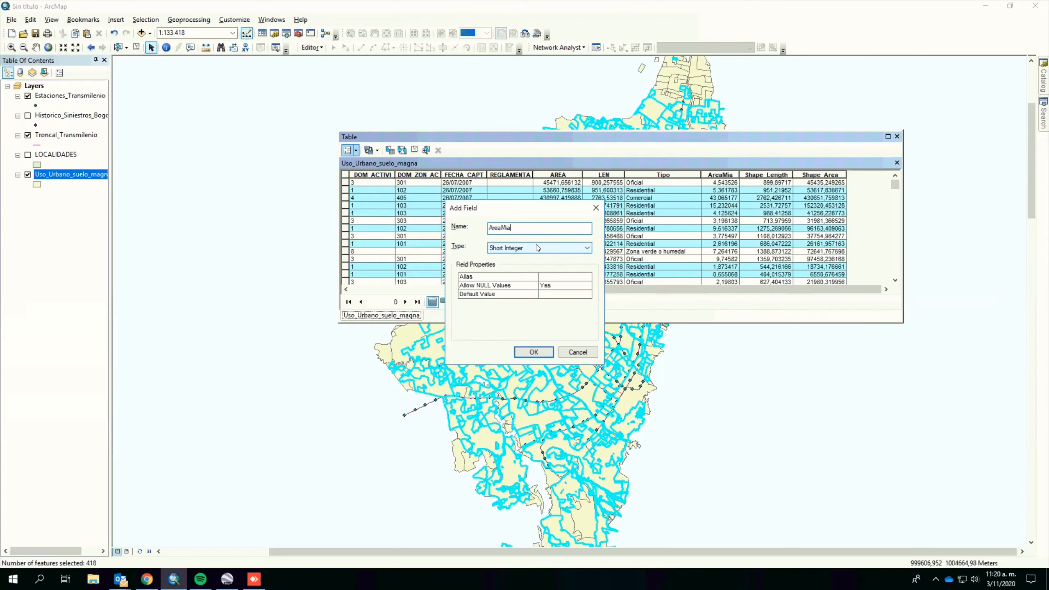
pyautogui.click(537, 248)
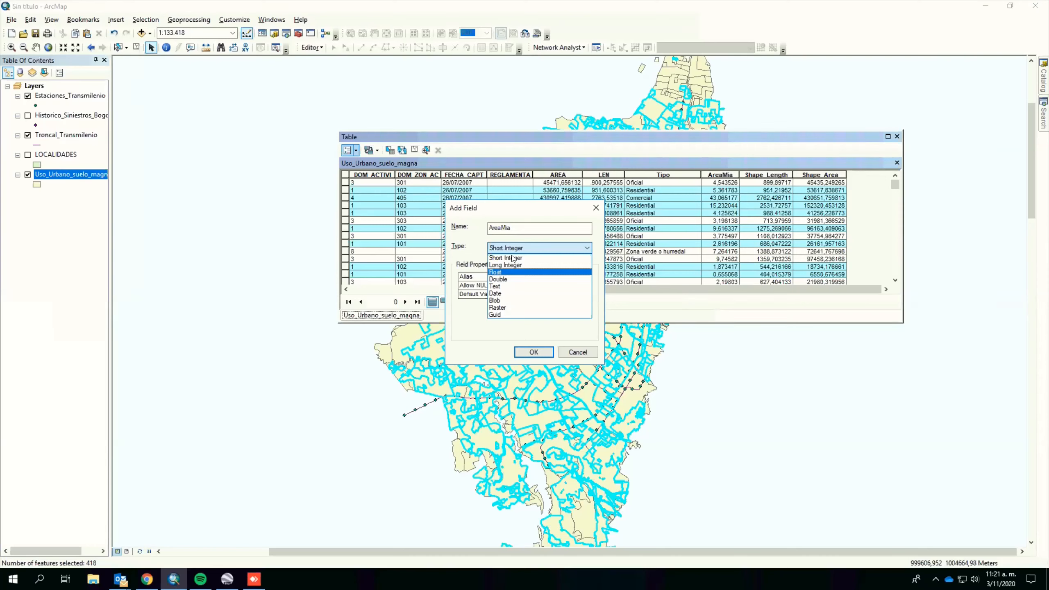
pyautogui.click(512, 281)
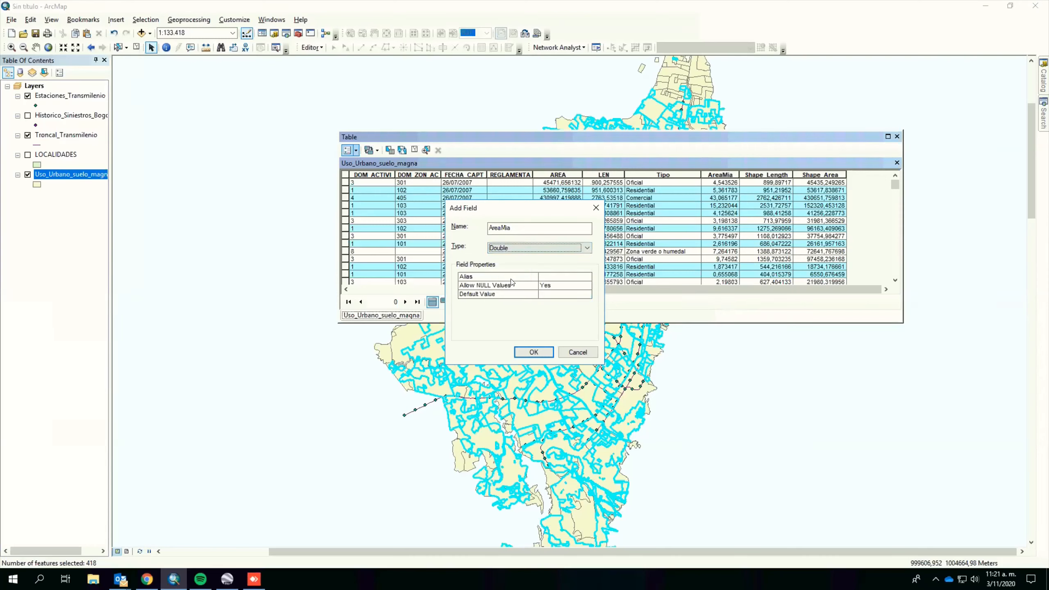
pyautogui.click(534, 352)
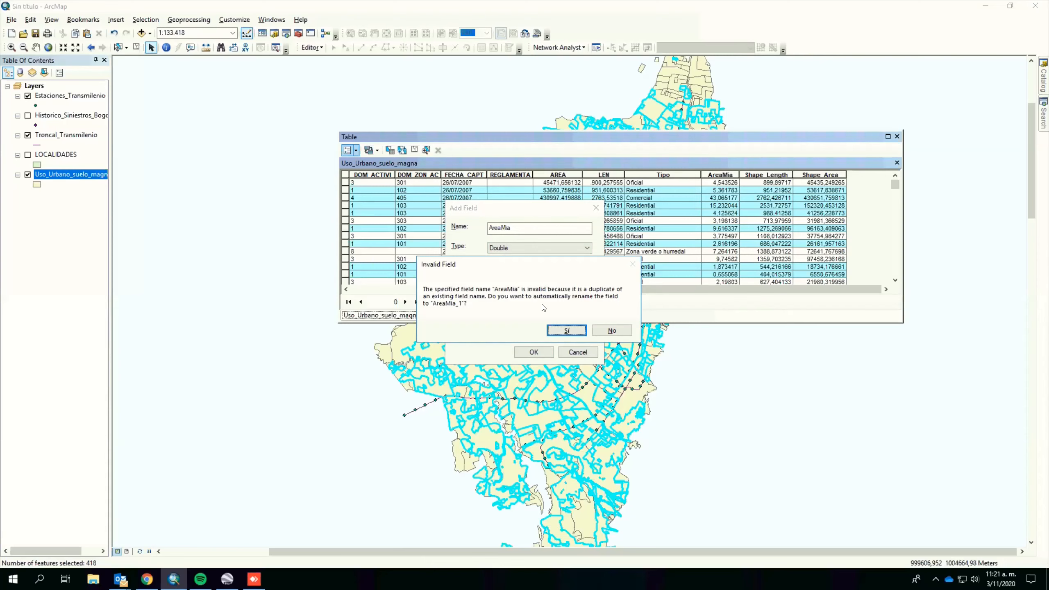
pyautogui.click(558, 330)
# - Calculate the Area geometry in Square Kilometers for the AreaMia_1 field, on the selected records only, using the data source's coordinate system
pyautogui.click(887, 289)
pyautogui.click(886, 289)
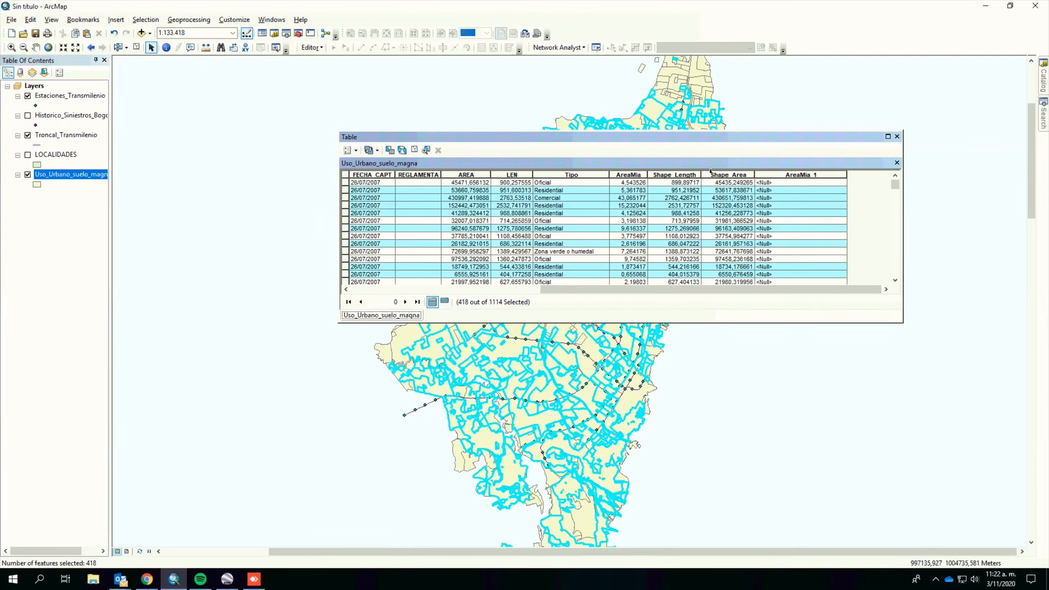
pyautogui.rightClick(797, 172)
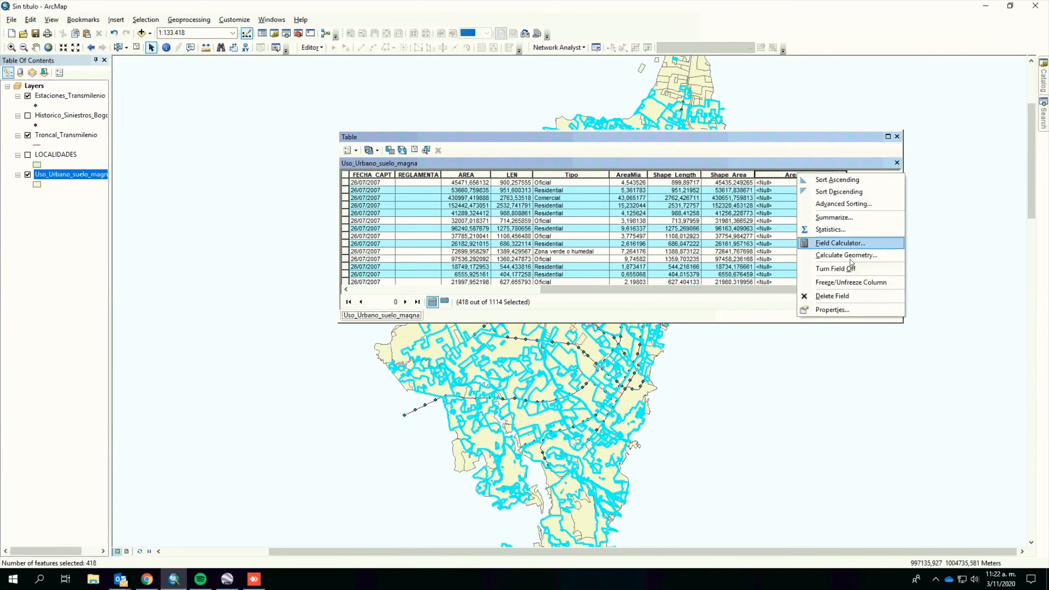
pyautogui.click(848, 255)
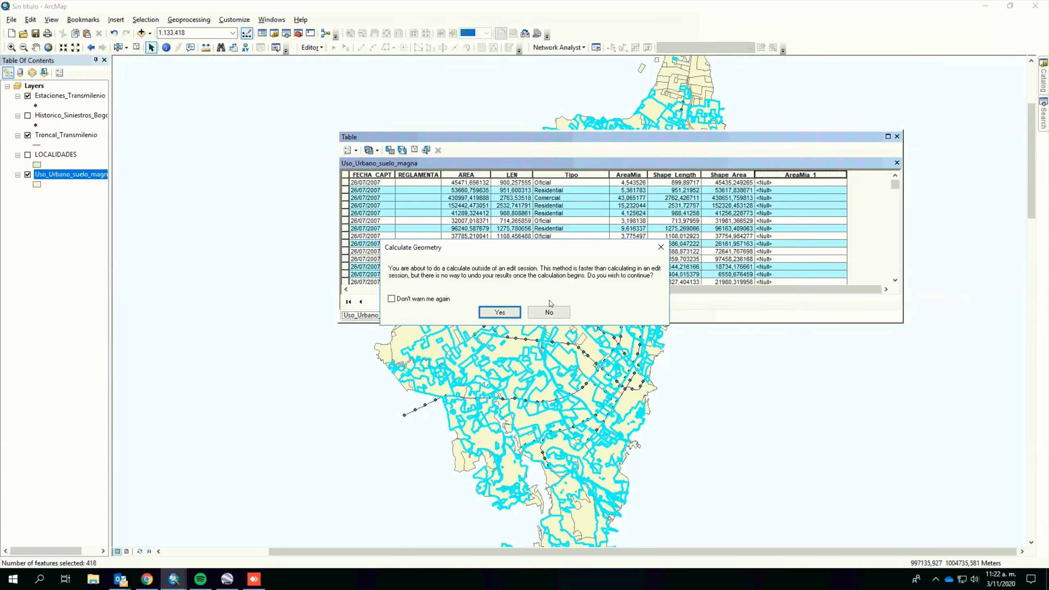
pyautogui.click(517, 313)
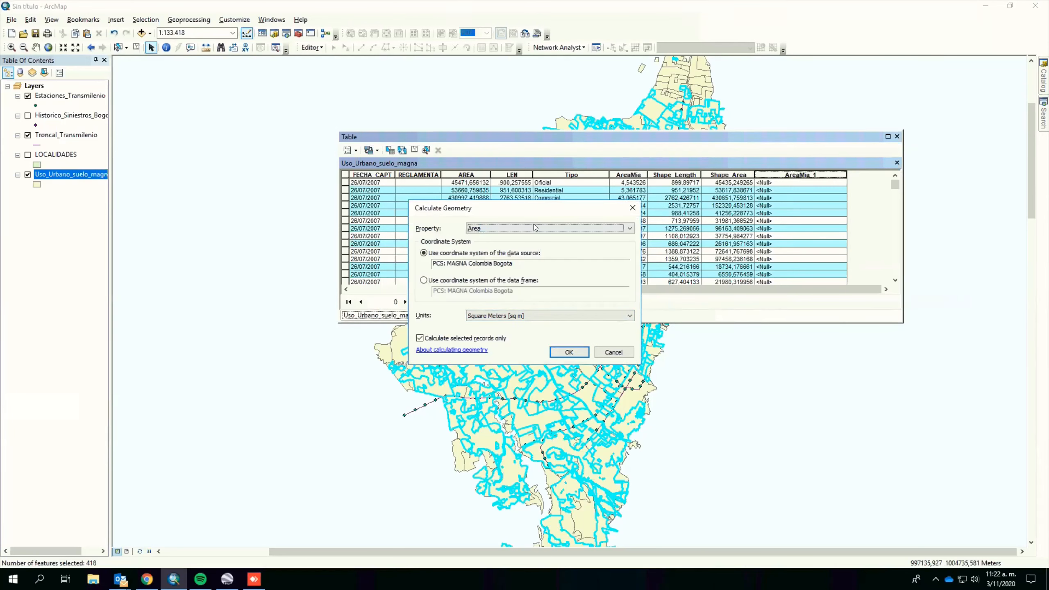
pyautogui.click(535, 228)
pyautogui.click(537, 233)
pyautogui.click(537, 230)
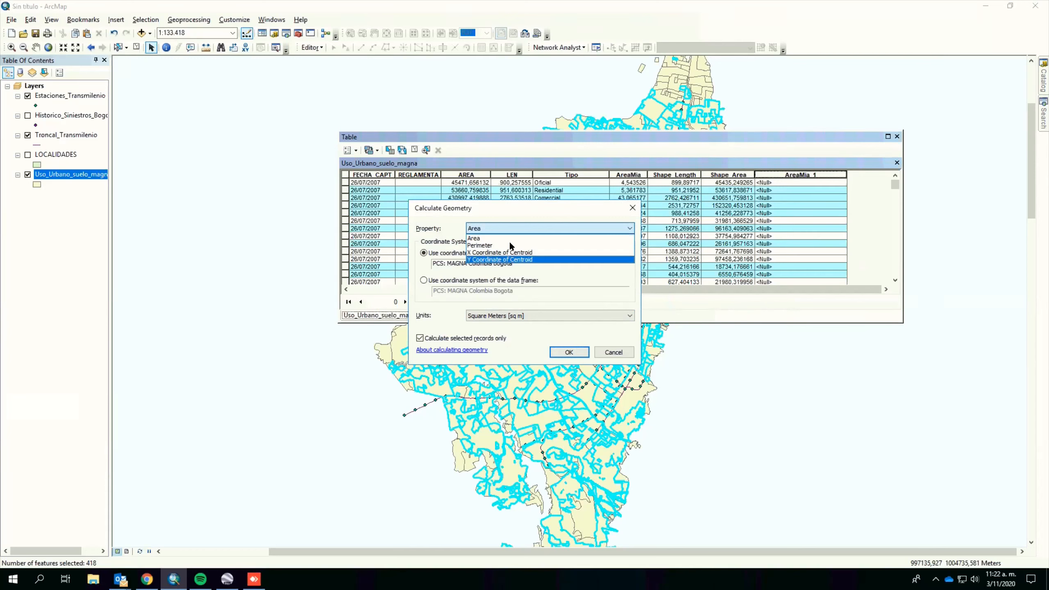
pyautogui.click(535, 239)
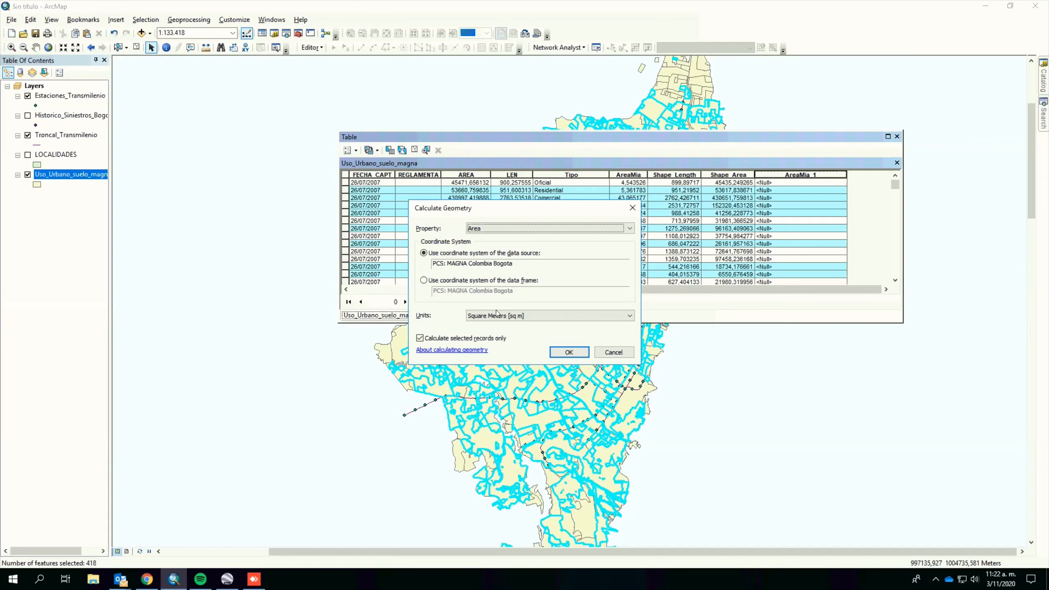
pyautogui.click(514, 317)
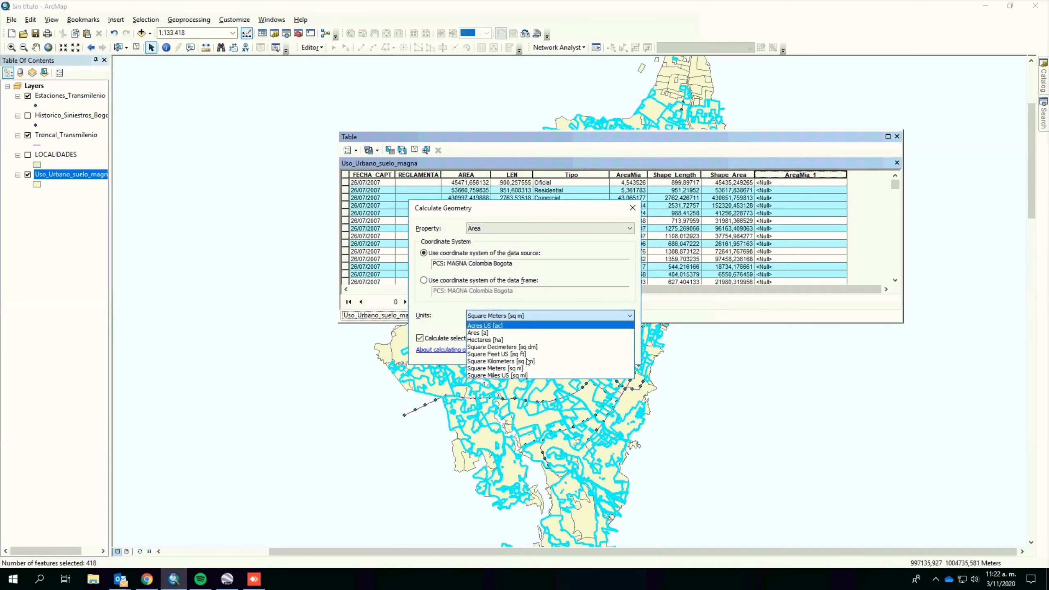
pyautogui.click(529, 362)
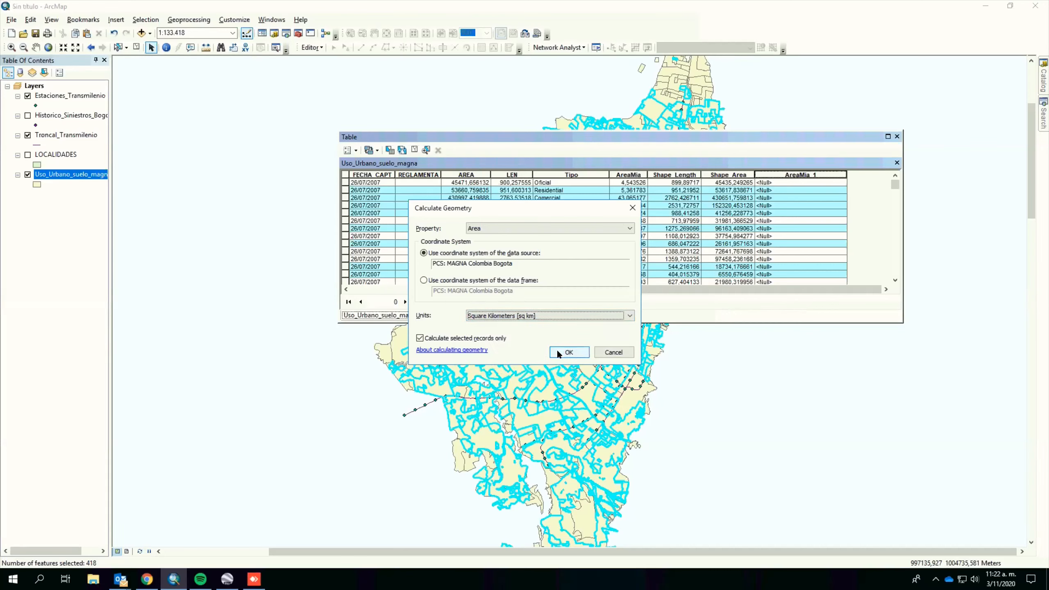
pyautogui.click(558, 352)
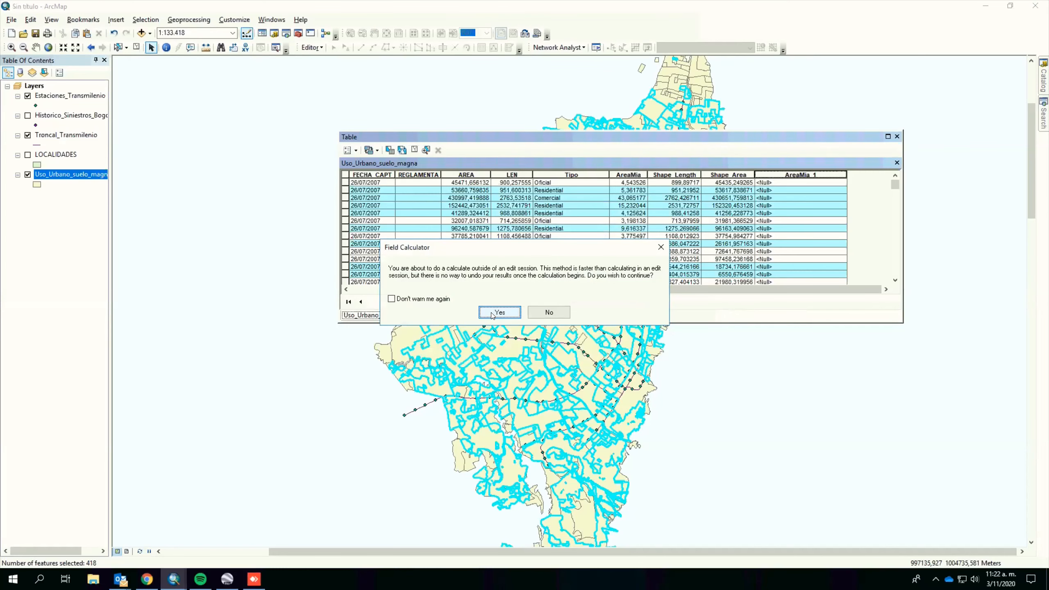
pyautogui.click(493, 314)
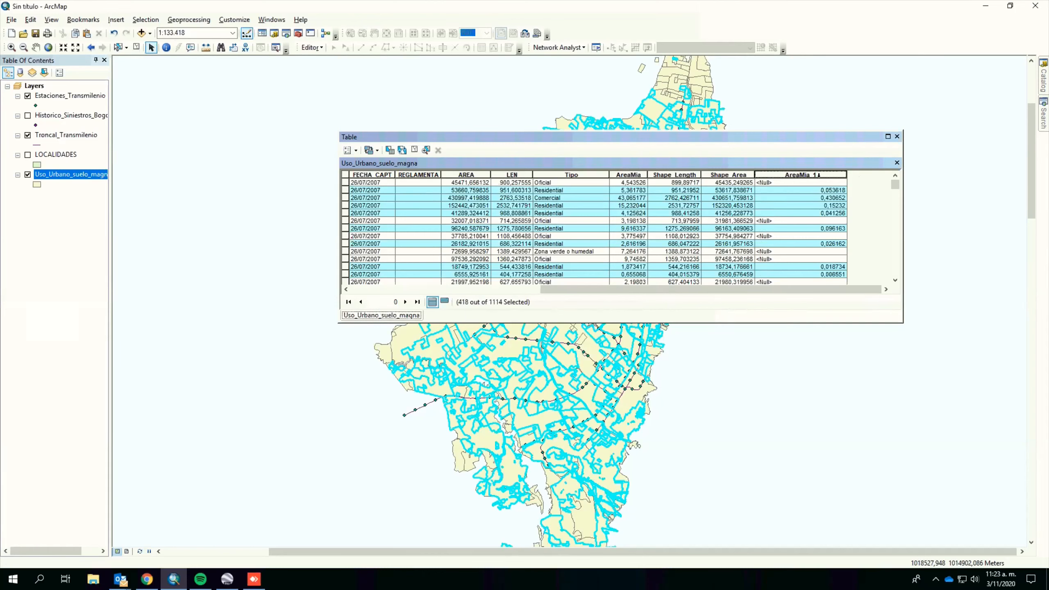
# - Examine the selection statistics of the AreaMia_1 field, including count, minimum, maximum, sum and mean
pyautogui.rightClick(820, 174)
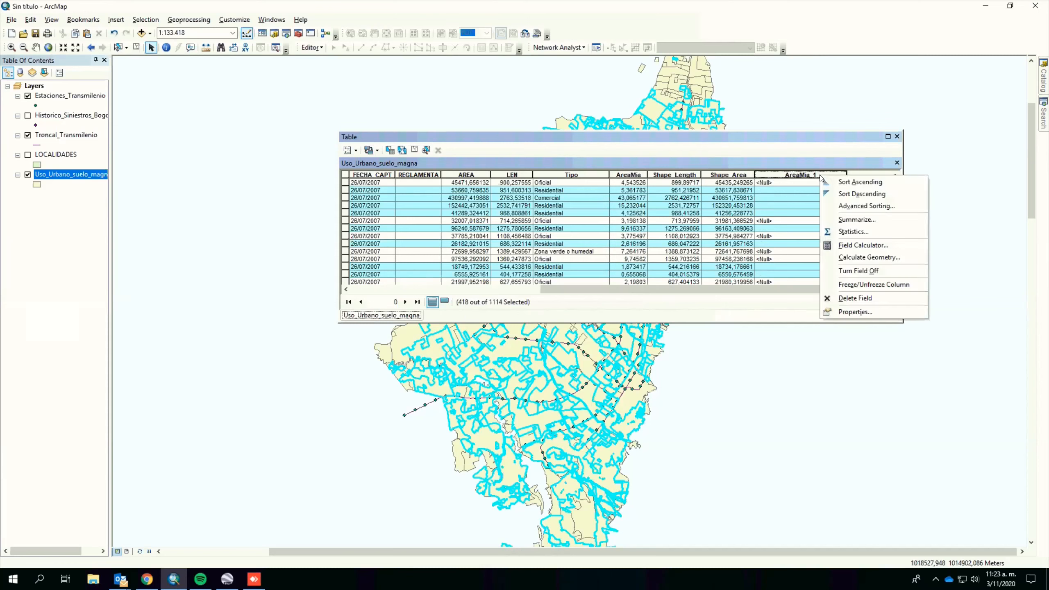
pyautogui.click(849, 232)
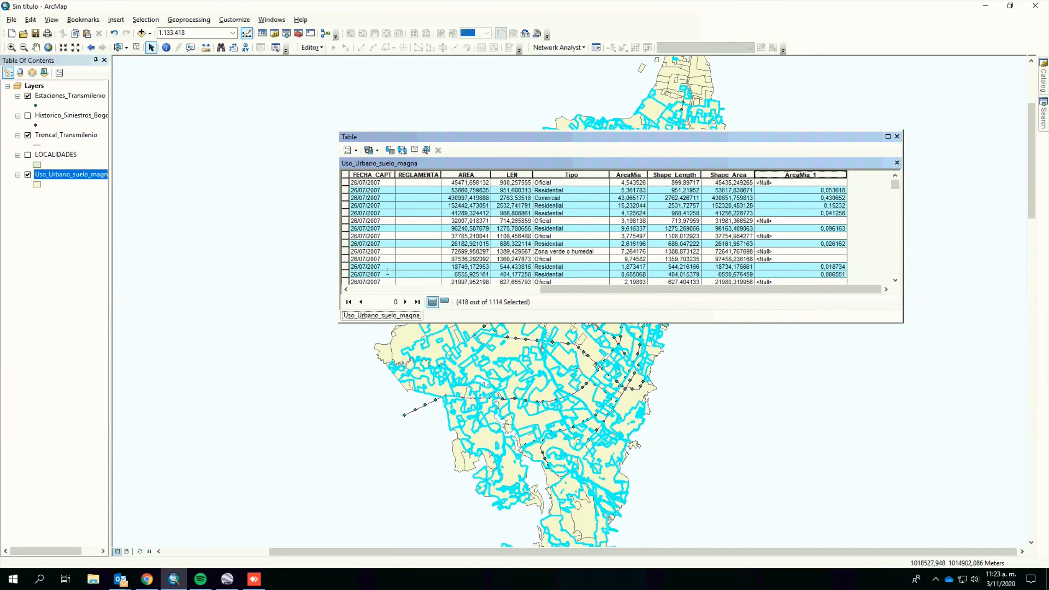
pyautogui.moveTo(386, 271); pyautogui.dragTo(402, 271)
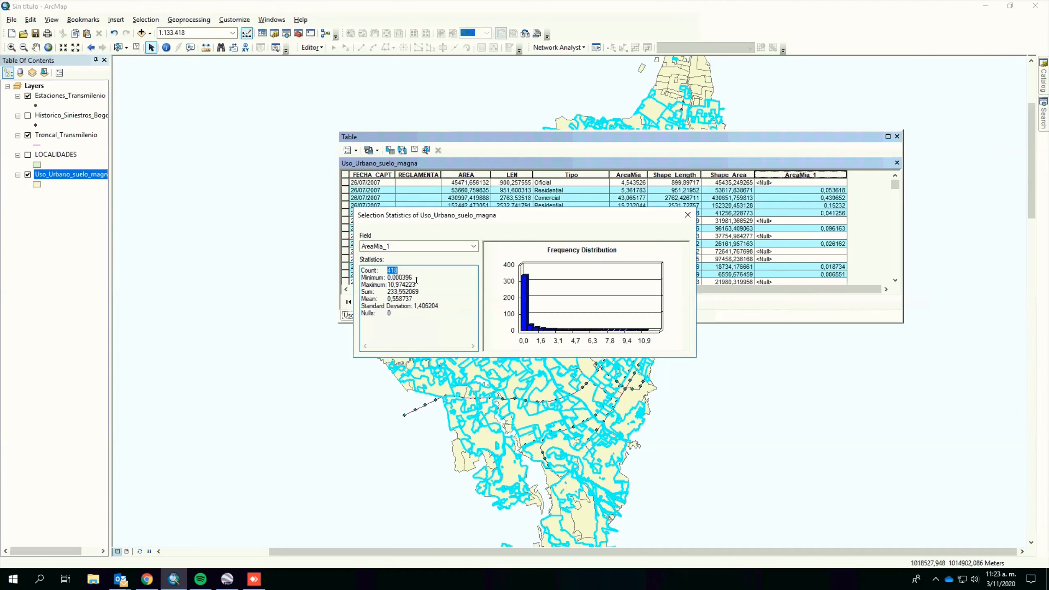
pyautogui.moveTo(387, 278); pyautogui.dragTo(421, 293)
pyautogui.moveTo(387, 299); pyautogui.dragTo(413, 296)
pyautogui.click(688, 215)
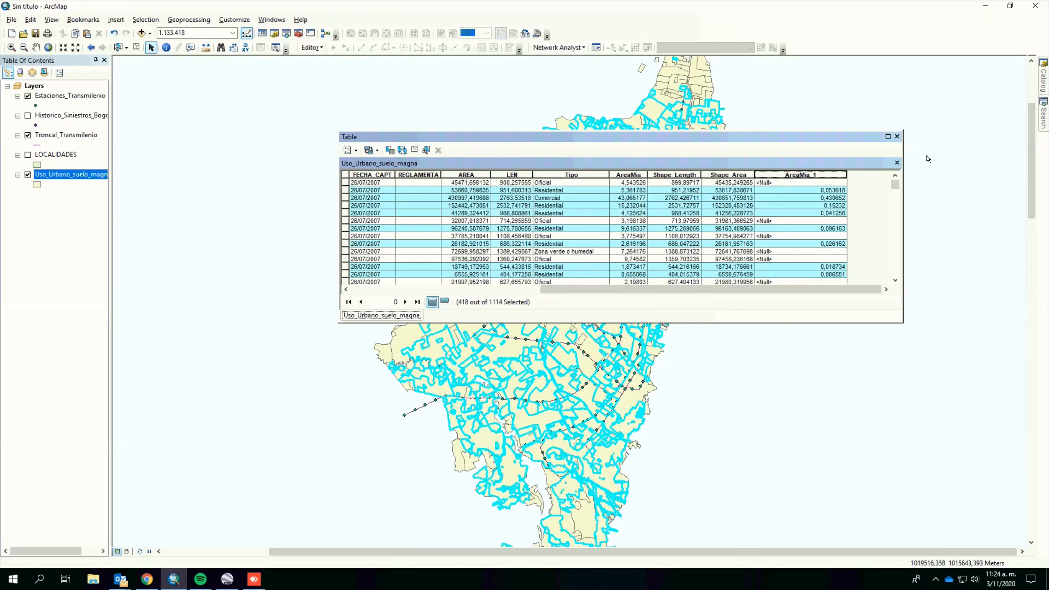
pyautogui.rightClick(812, 177)
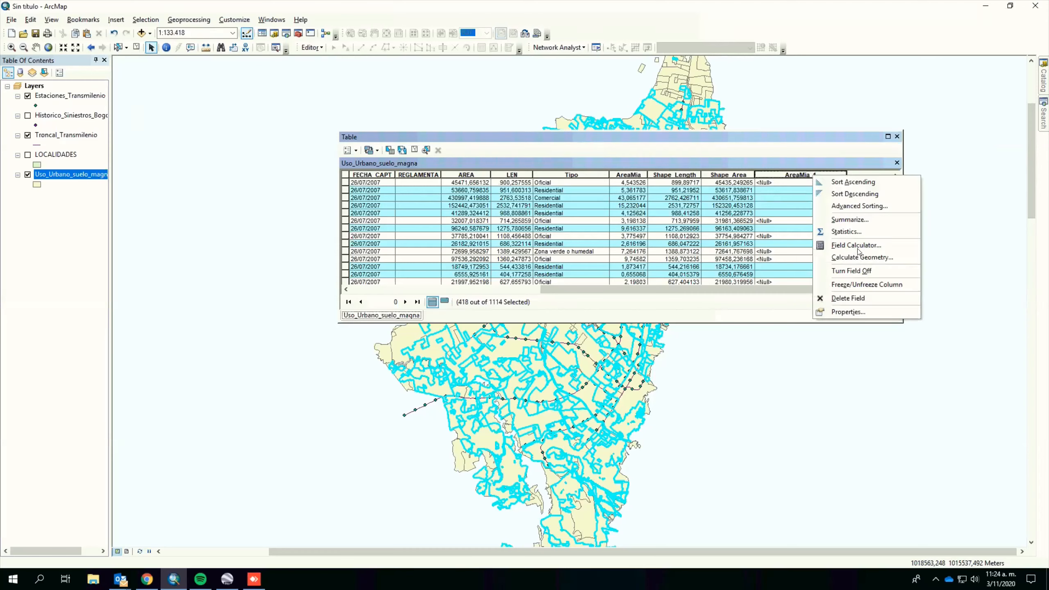
pyautogui.click(861, 257)
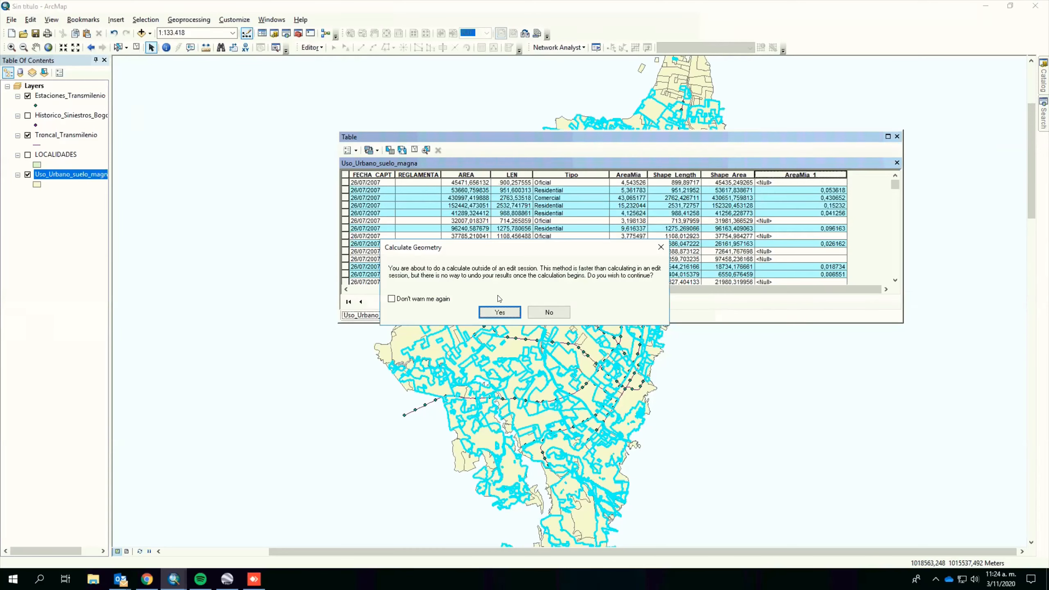
pyautogui.click(503, 311)
pyautogui.click(499, 339)
pyautogui.click(500, 339)
pyautogui.click(501, 339)
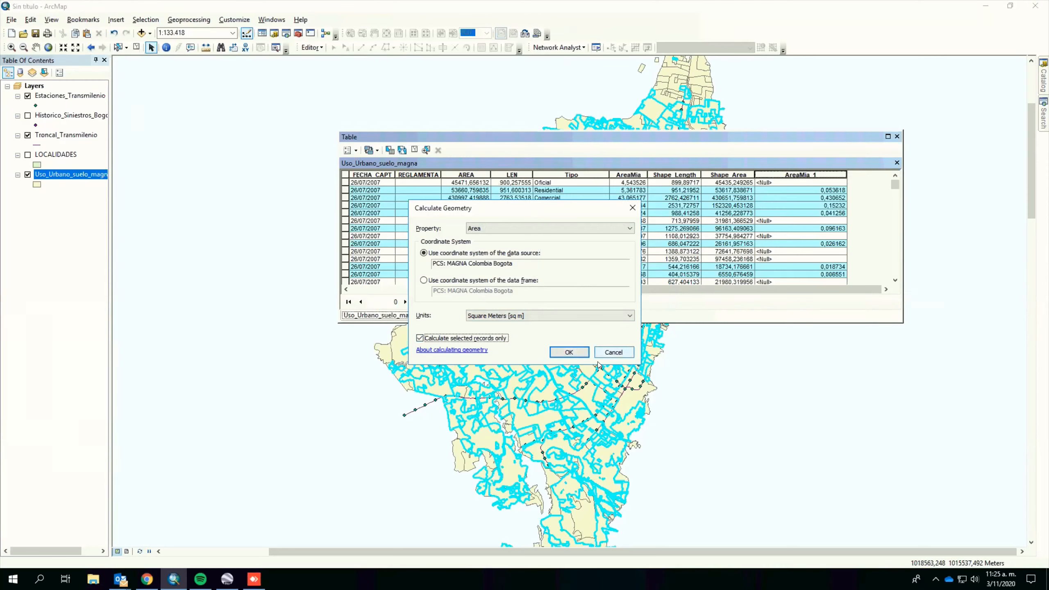
pyautogui.click(601, 353)
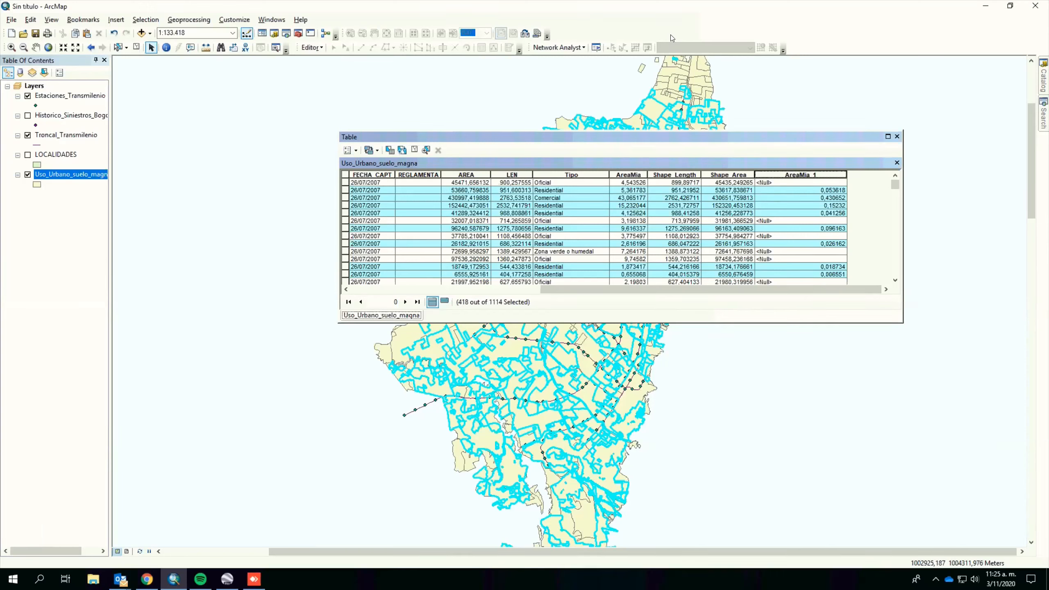
# - Clear the current selection of Uso_Urbano_suelo_magna features
pyautogui.click(137, 47)
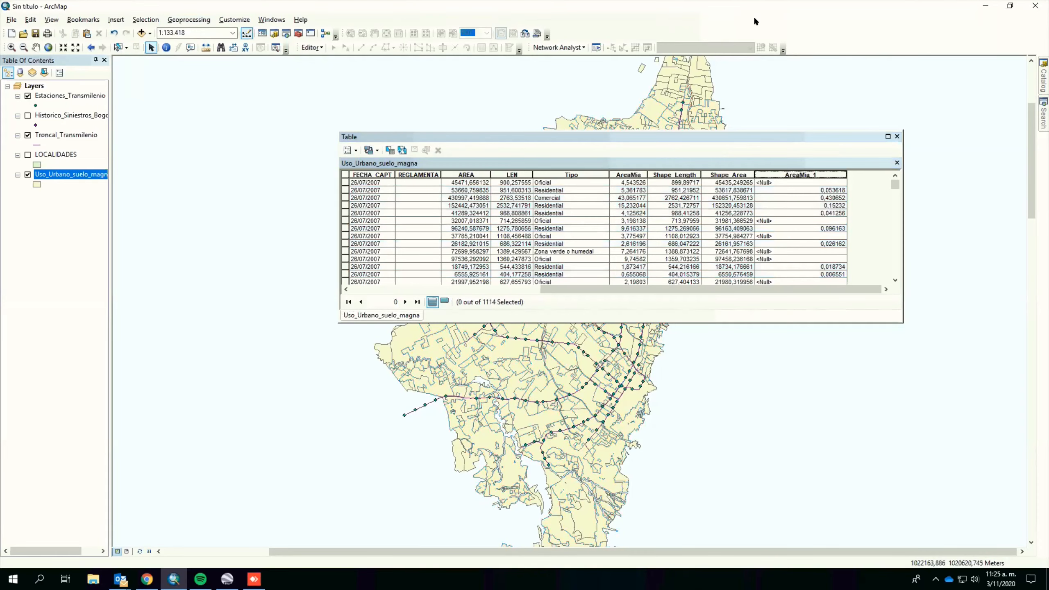
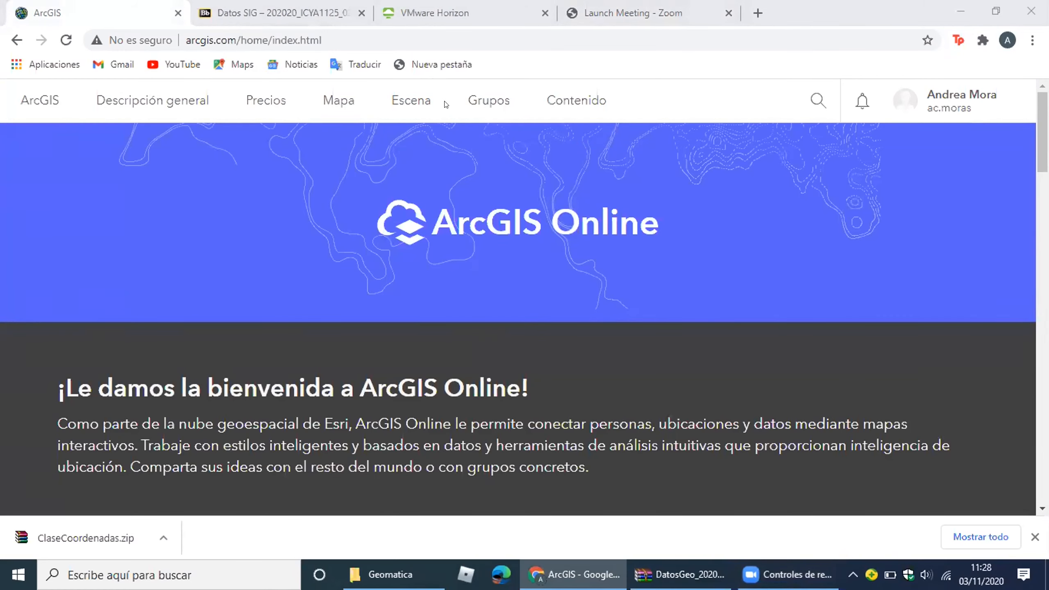
pyautogui.press('XF86AudioRaiseVolume')
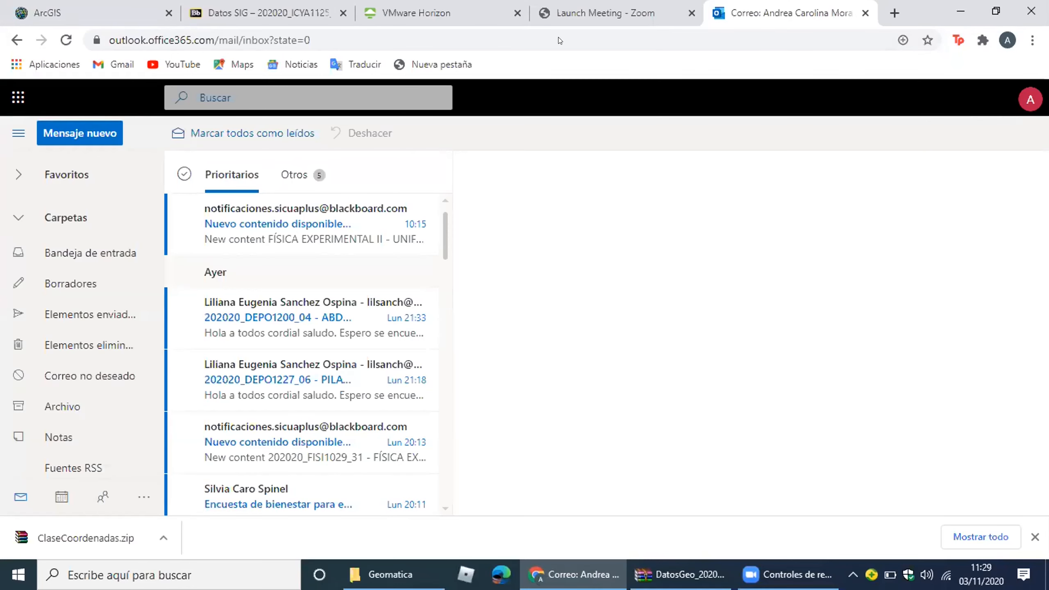
# - Search the Outlook mailbox by the licence coordinator's name and open the message "Licencia estudiantil de ArcGIS"
pyautogui.click(349, 99)
pyautogui.write('g')
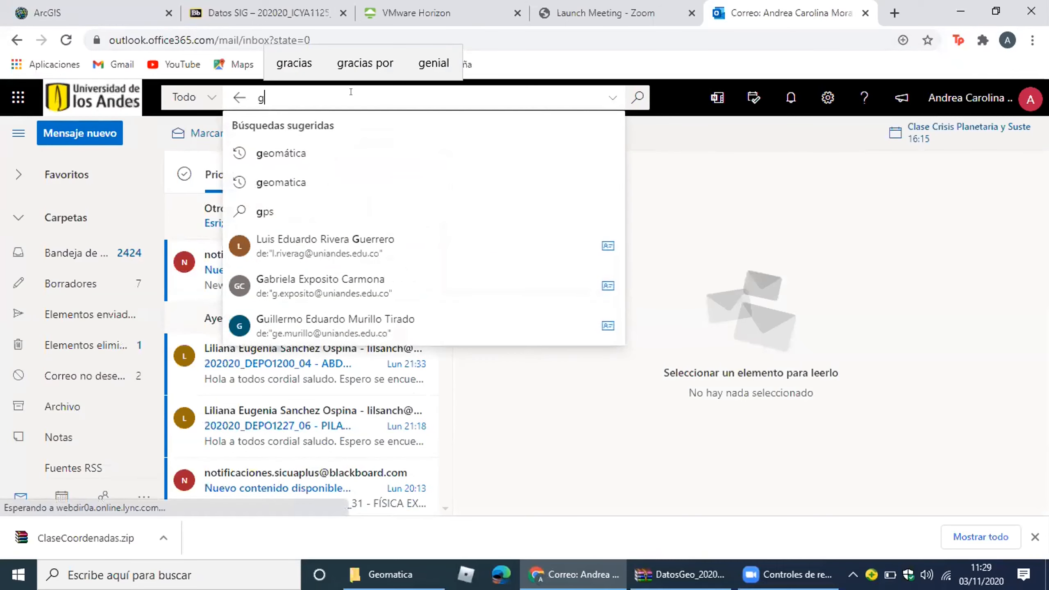
pyautogui.write('.')
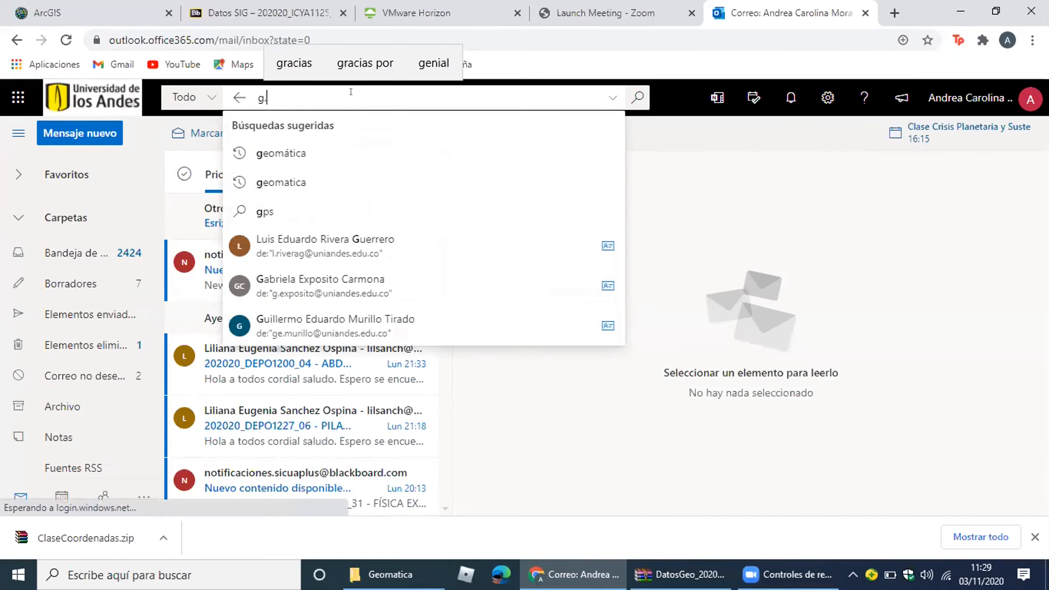
pyautogui.write('bra')
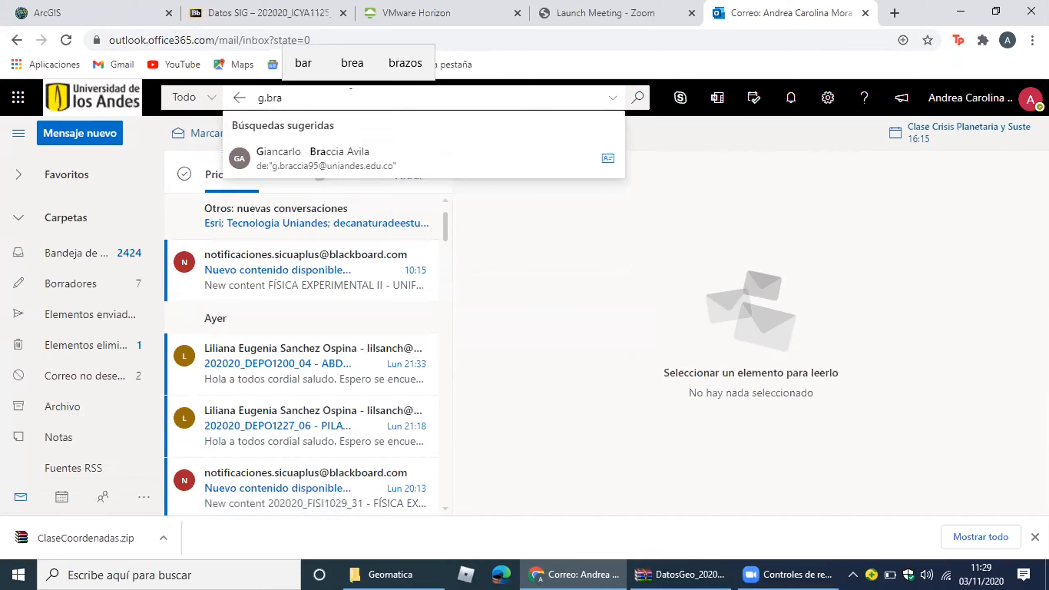
pyautogui.press('BackSpace')
pyautogui.press('BackSpace')
pyautogui.press('BackSpace')
pyautogui.press('BackSpace')
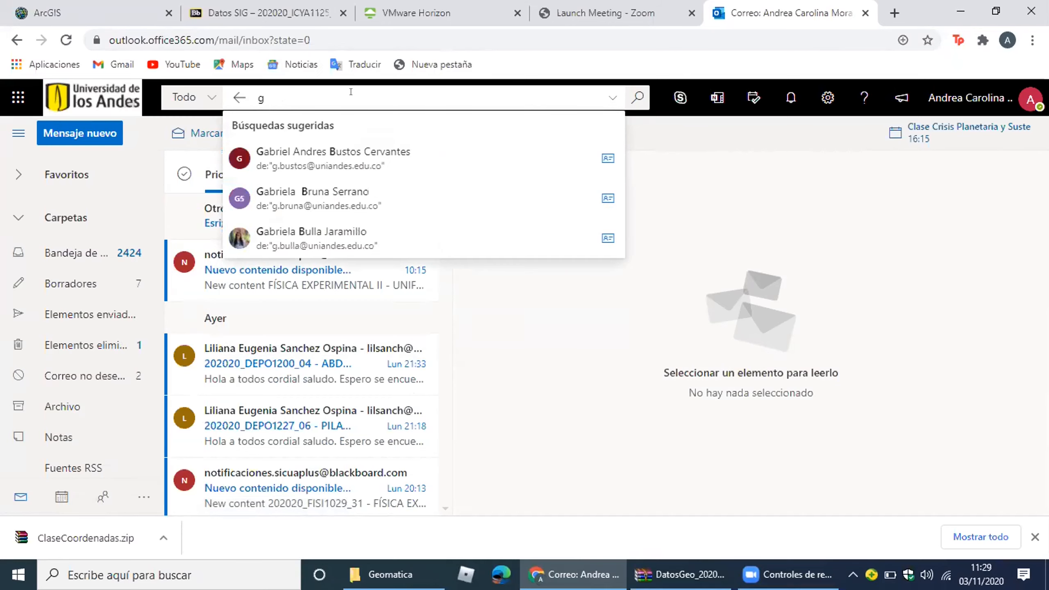
pyautogui.write('bra')
pyautogui.click(332, 159)
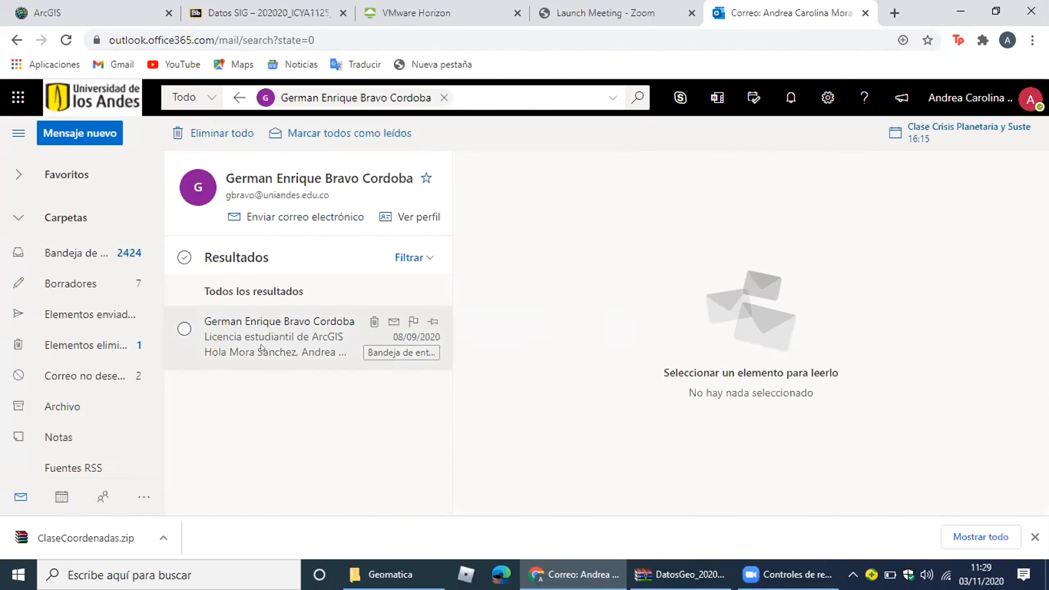
pyautogui.click(273, 336)
pyautogui.scroll(-3, 840, 288)
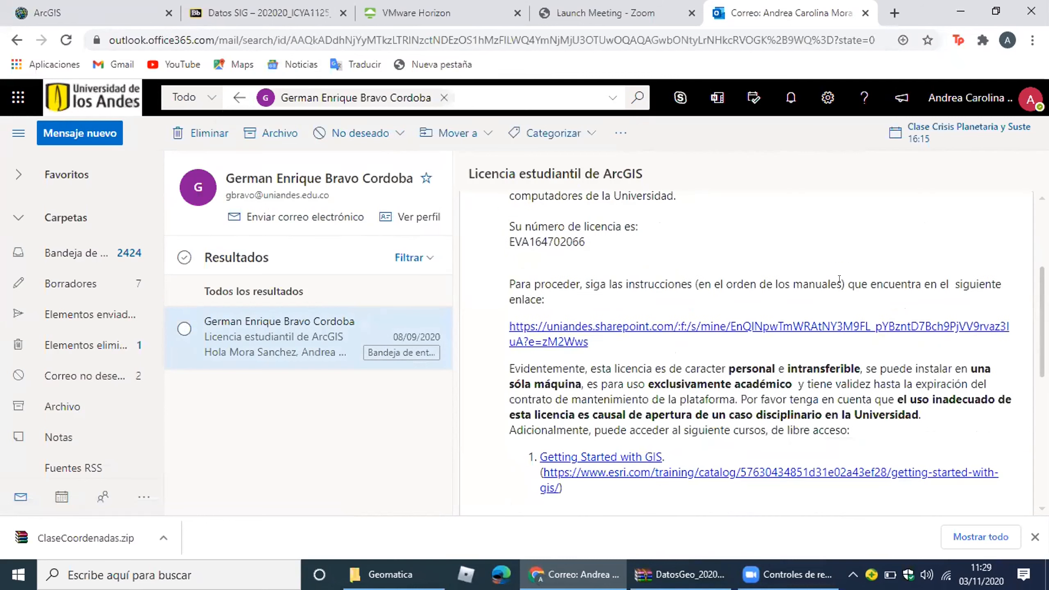
# - Follow the message's SharePoint link to Manuales Instalación and open the manual "1. Activación licencias Estudiantes - Docentes 10.7.X.pdf"
pyautogui.click(804, 327)
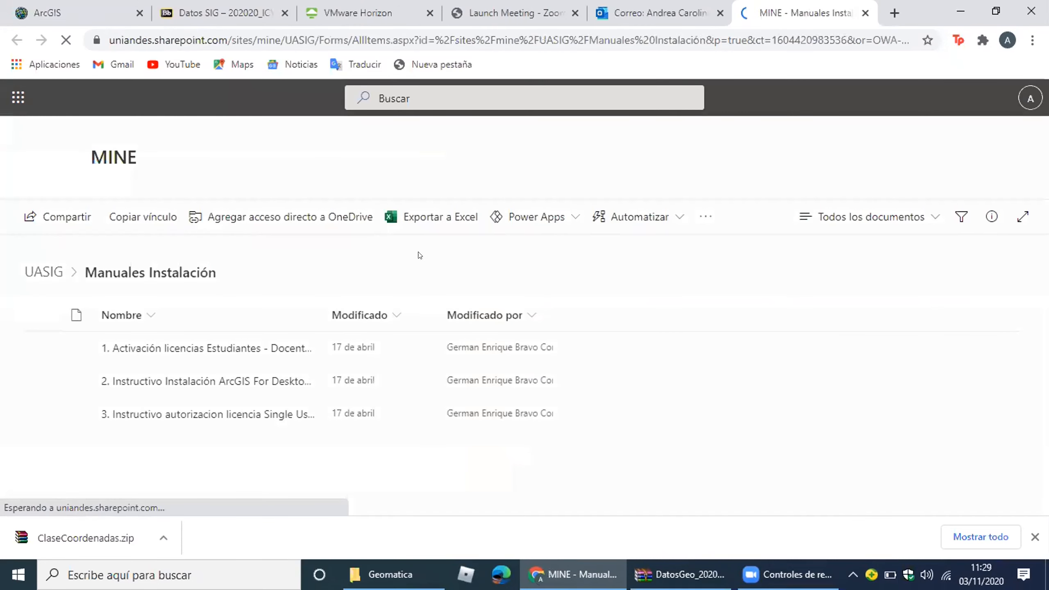
pyautogui.moveTo(325, 348)
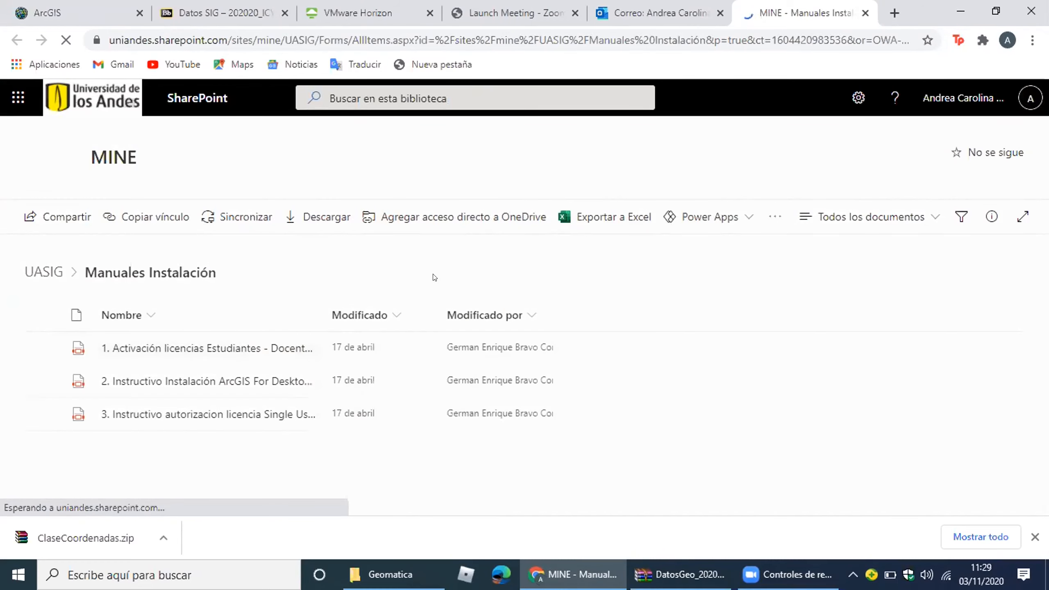
pyautogui.click(236, 350)
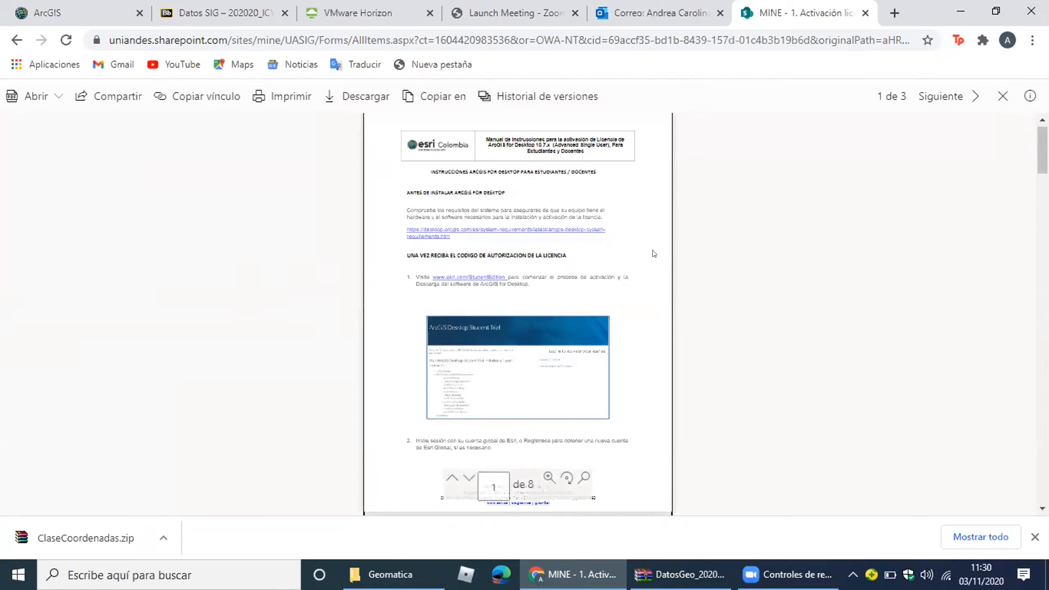
pyautogui.click(594, 228)
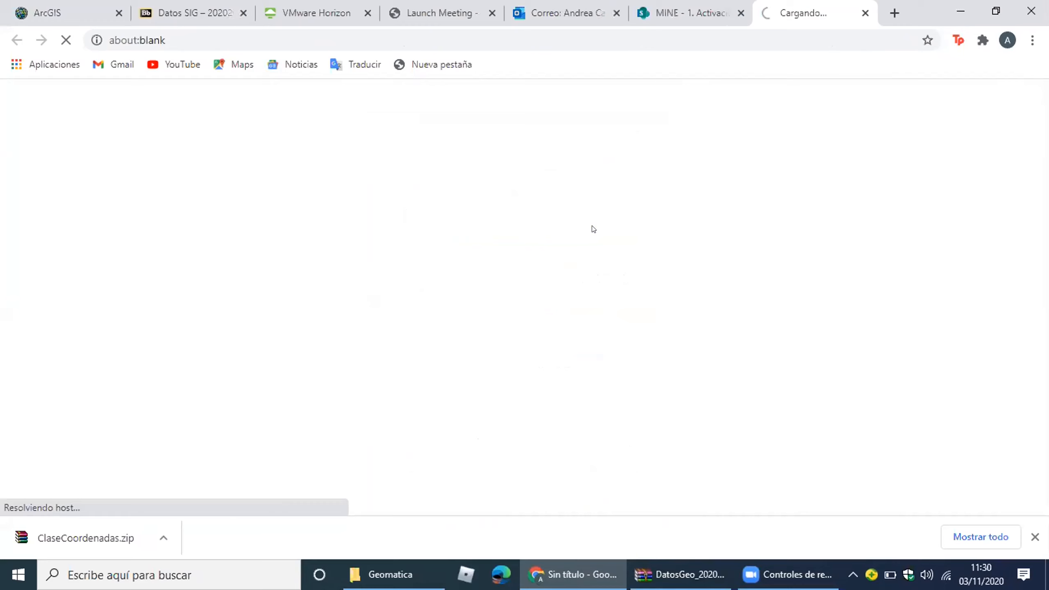
pyautogui.click(865, 13)
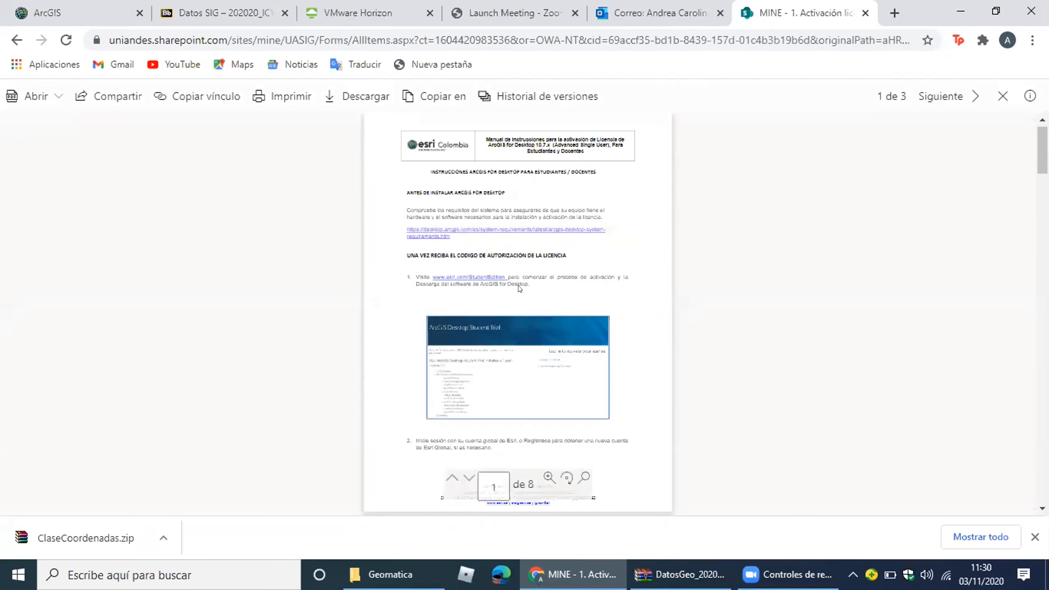
pyautogui.click(484, 277)
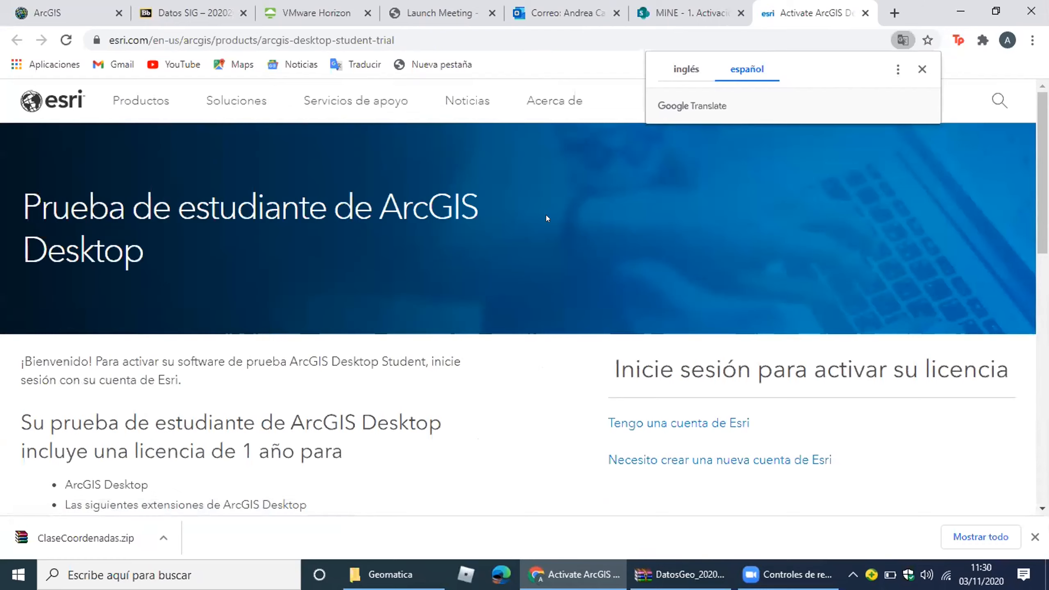
pyautogui.scroll(-2, 547, 218)
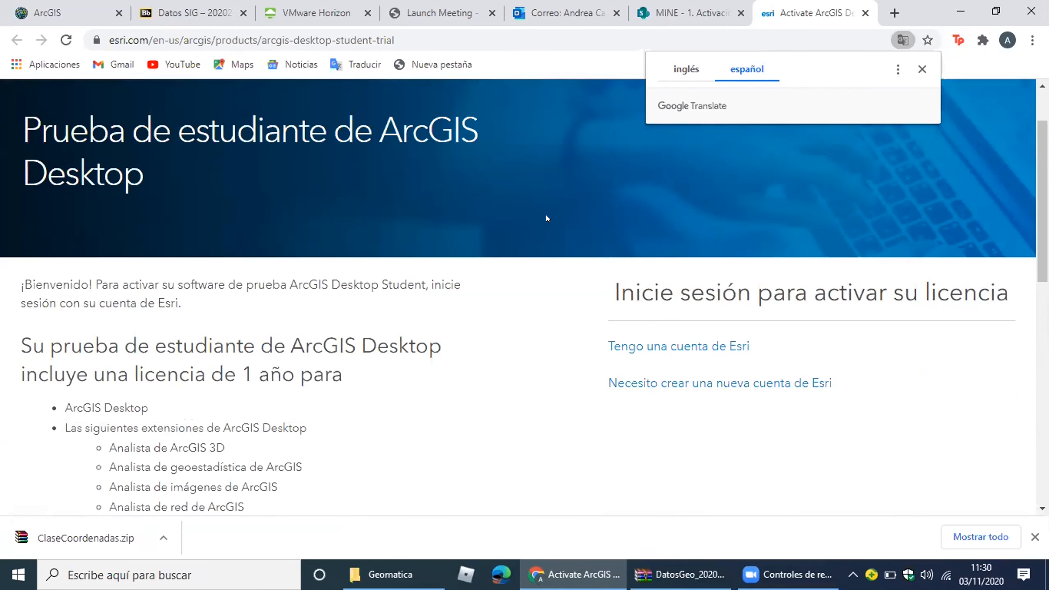
pyautogui.click(691, 347)
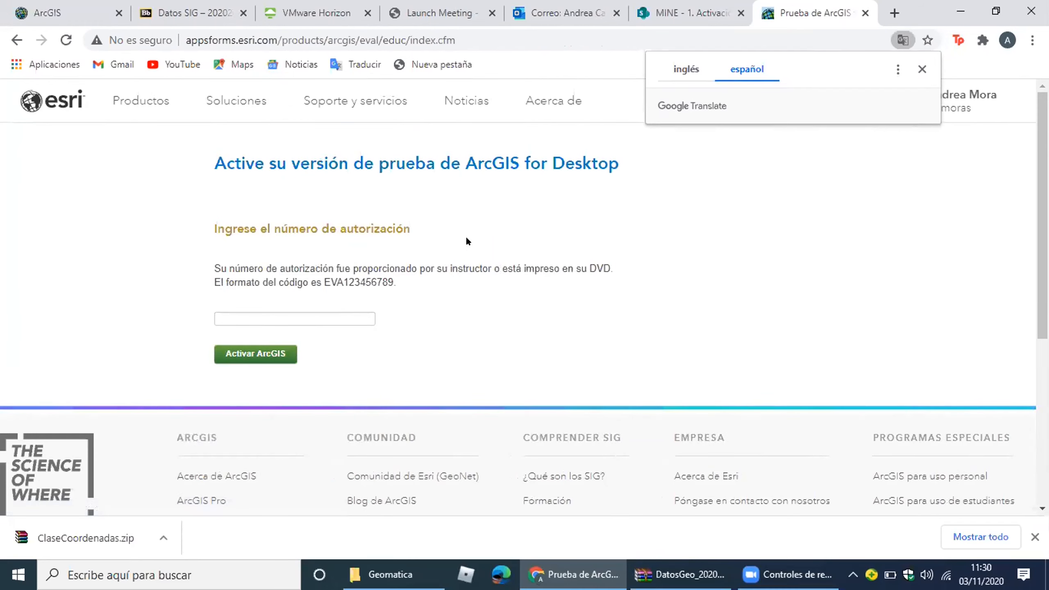
# - Copy the licence number from the "Licencia estudiantil de ArcGIS" message, paste it into the authorization number field, and activate ArcGIS
pyautogui.click(310, 316)
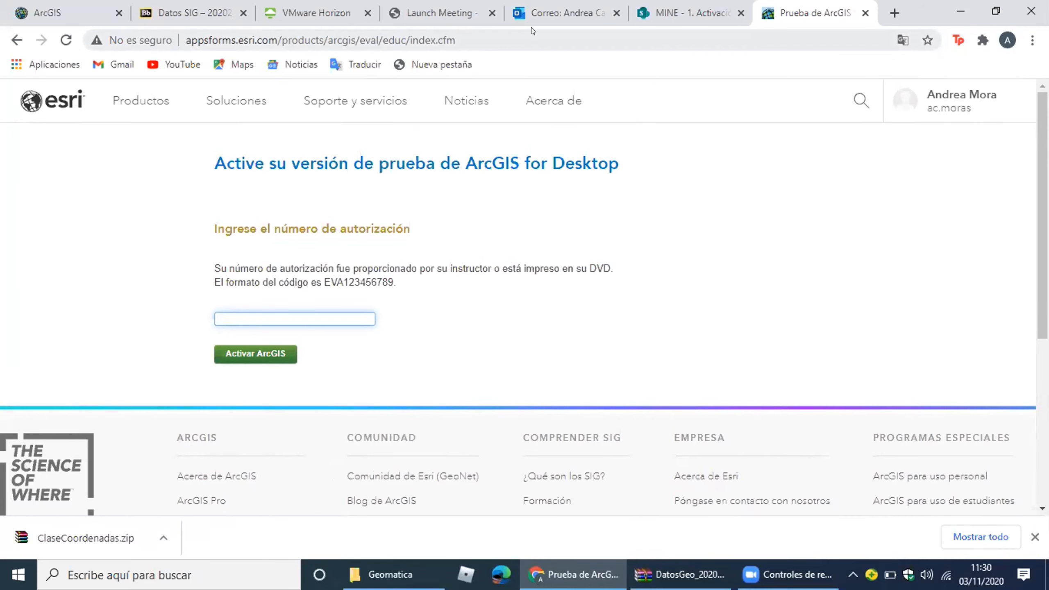
pyautogui.click(533, 14)
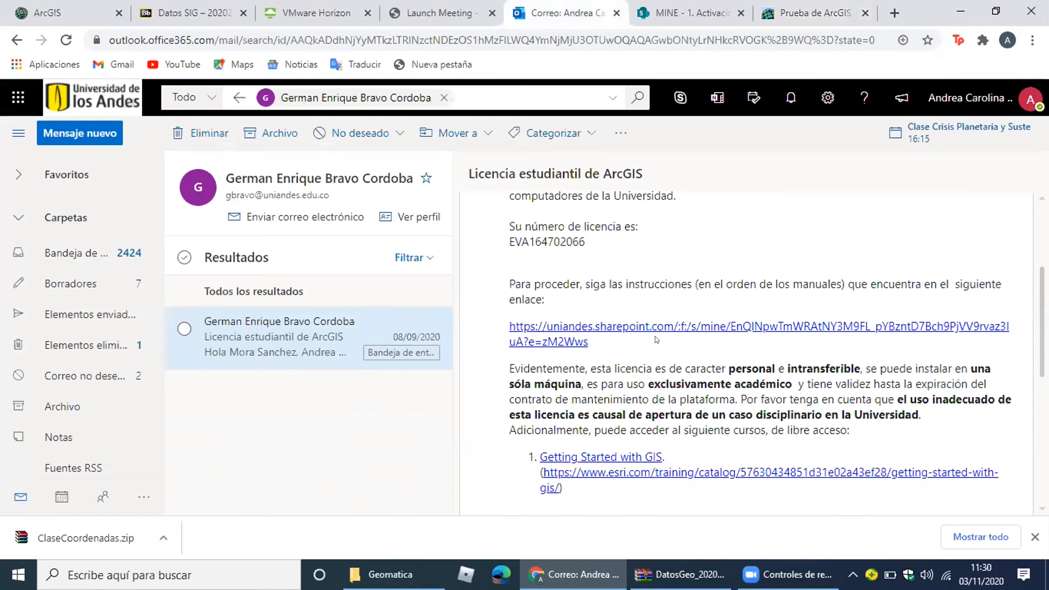
pyautogui.scroll(-3, 672, 341)
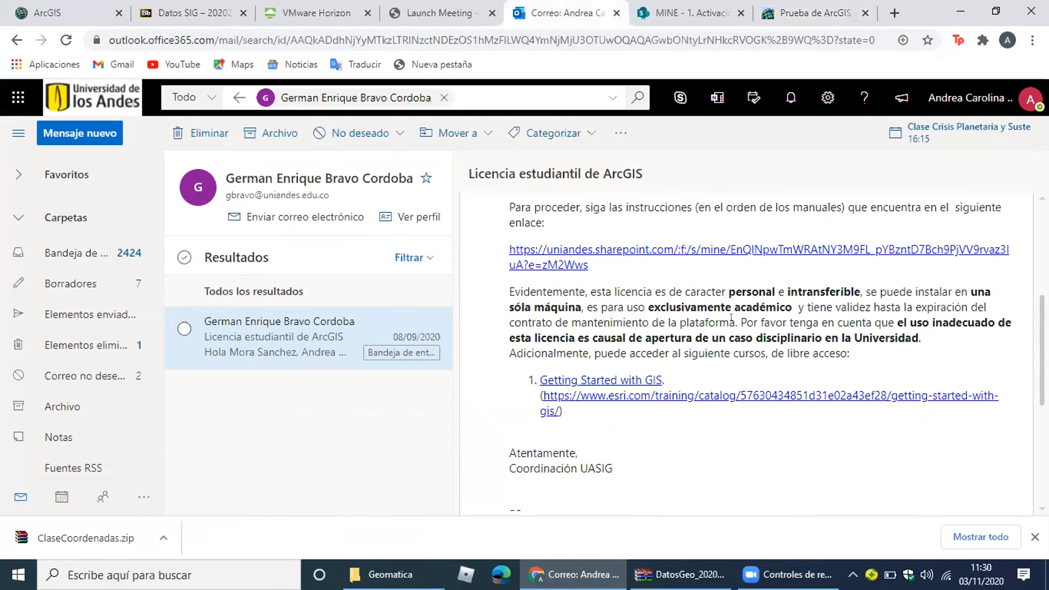
pyautogui.scroll(4, 742, 288)
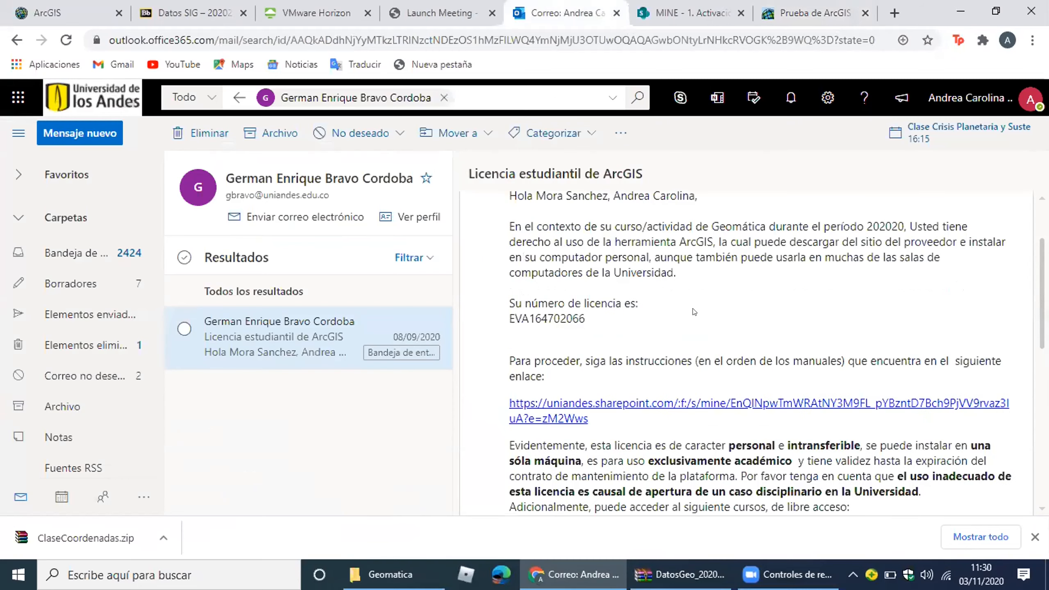
pyautogui.moveTo(593, 316); pyautogui.dragTo(507, 316)
pyautogui.hotkey('ctrl', 'c')
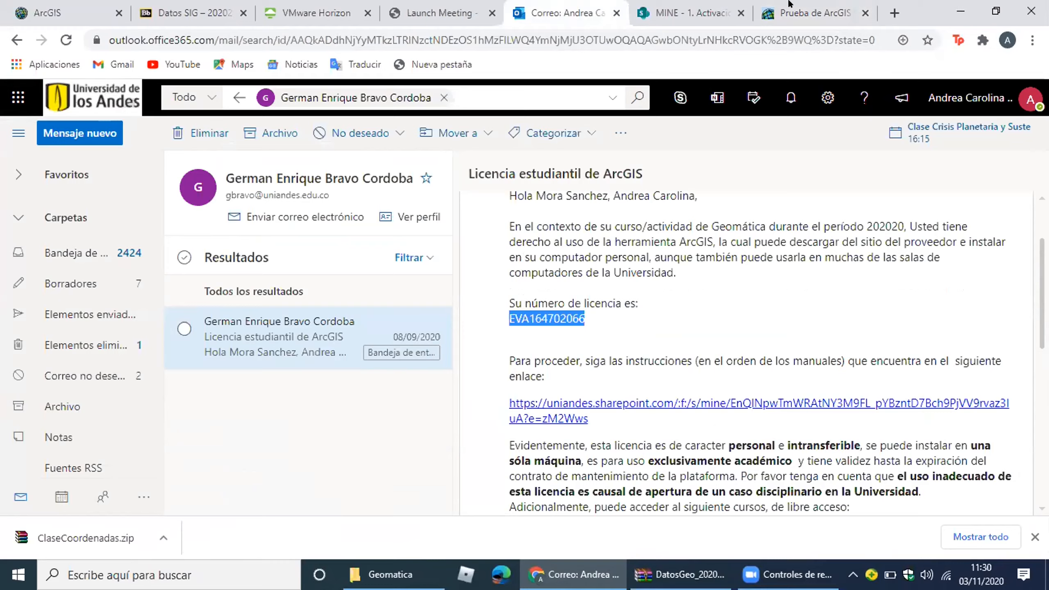
pyautogui.click(809, 13)
pyautogui.click(291, 318)
pyautogui.hotkey('ctrl', 'v')
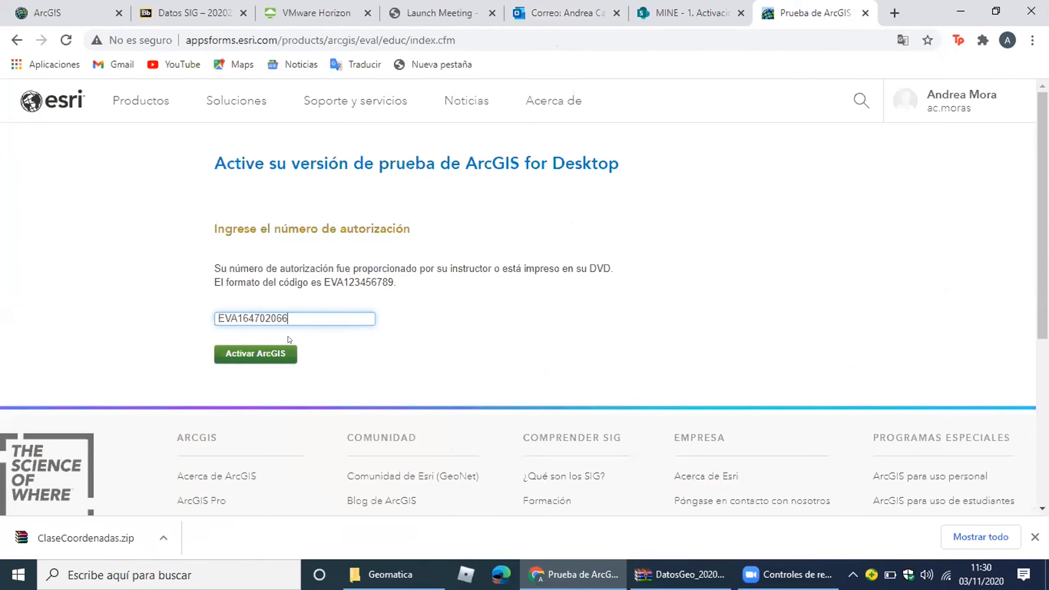
pyautogui.press('Return')
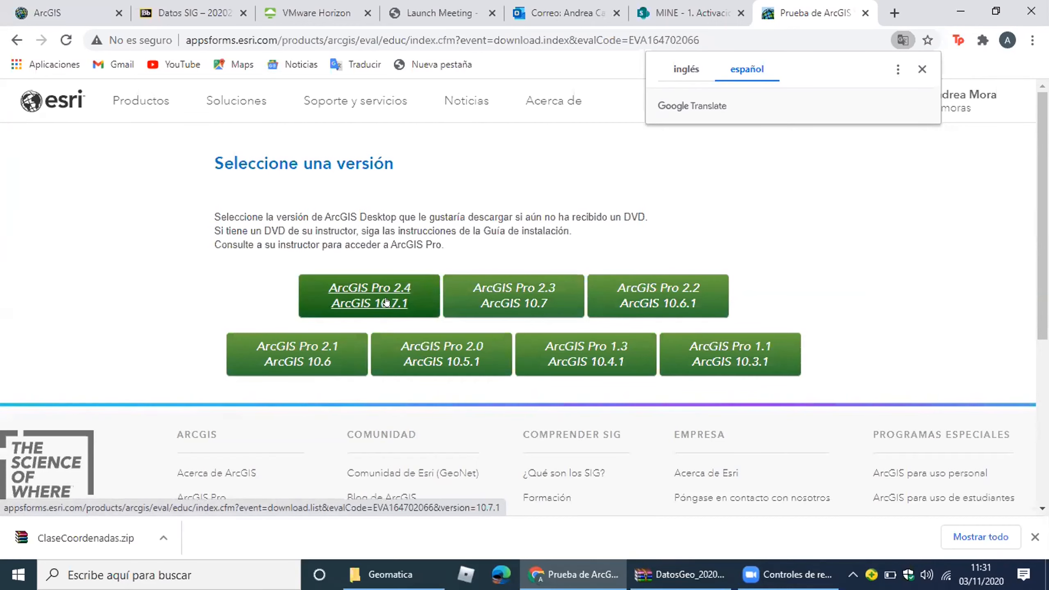
# - Select the ArcGIS Pro 2.3 / ArcGIS 10.7 version and download the English ArcGIS Desktop (ArcMap) installer
pyautogui.click(479, 299)
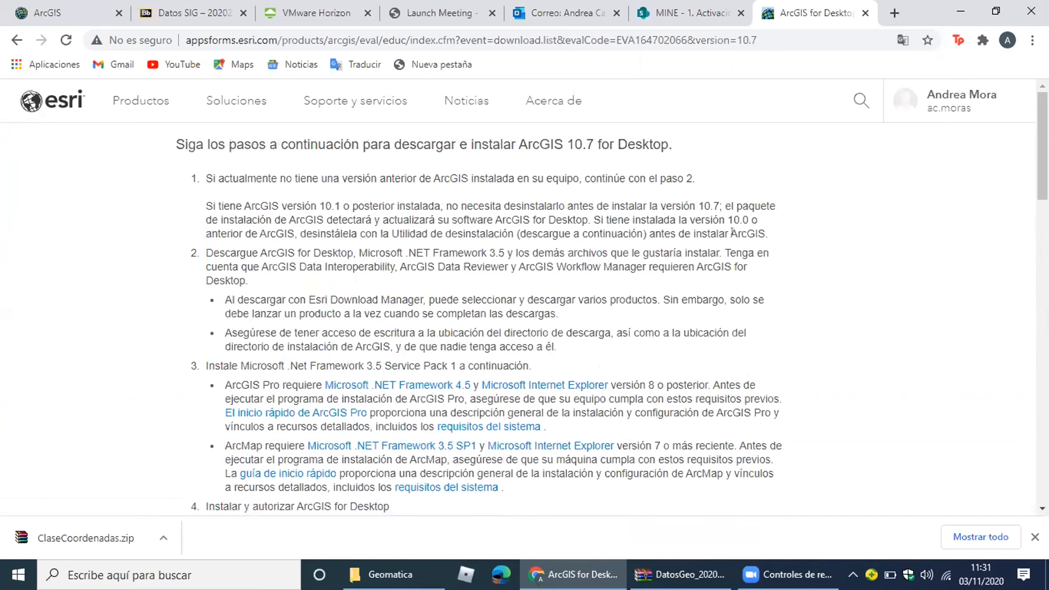
pyautogui.scroll(-2, 733, 232)
pyautogui.scroll(2, 734, 231)
pyautogui.scroll(-11, 733, 232)
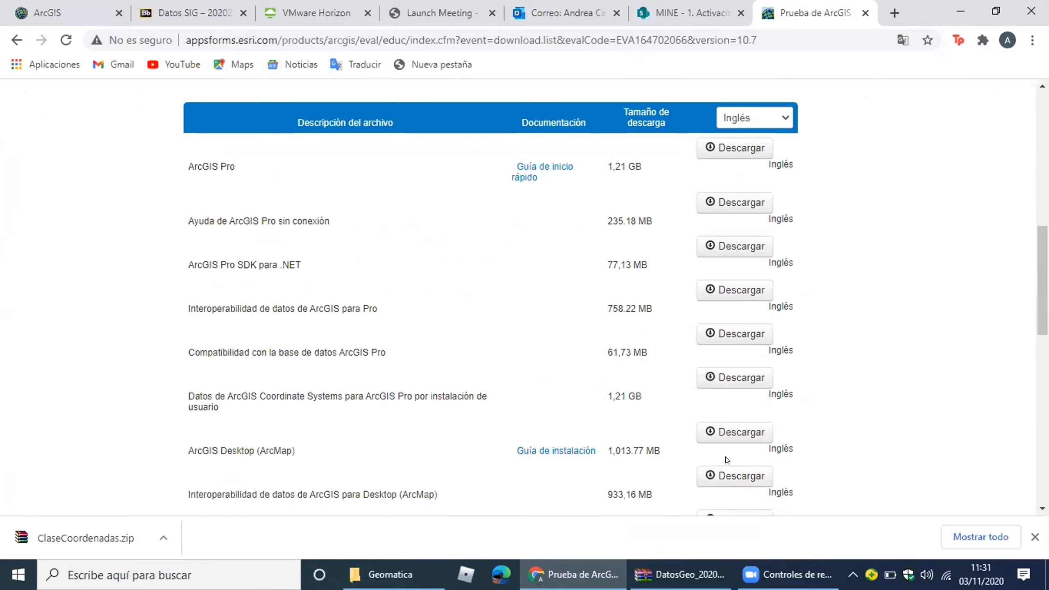
pyautogui.click(721, 434)
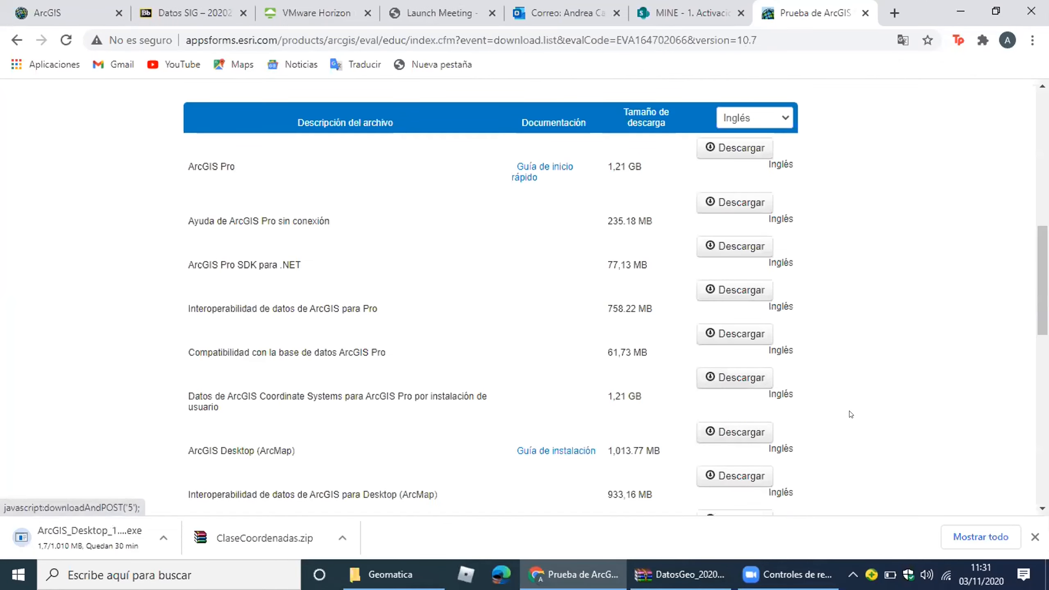
pyautogui.scroll(-2, 851, 414)
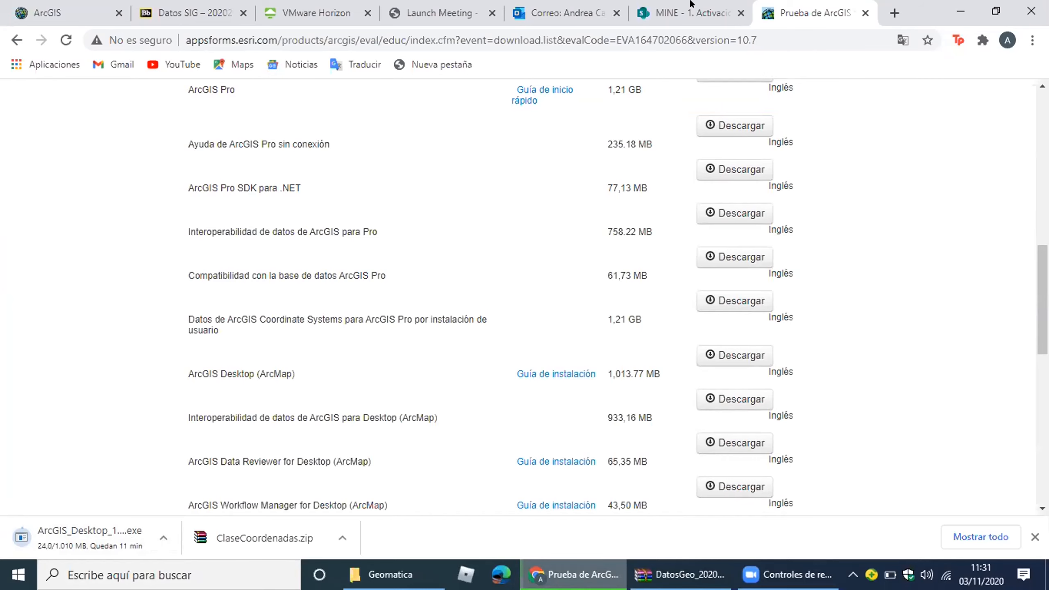
# - Review the sign-in instructions in the licence activation manual and close it
pyautogui.click(567, 12)
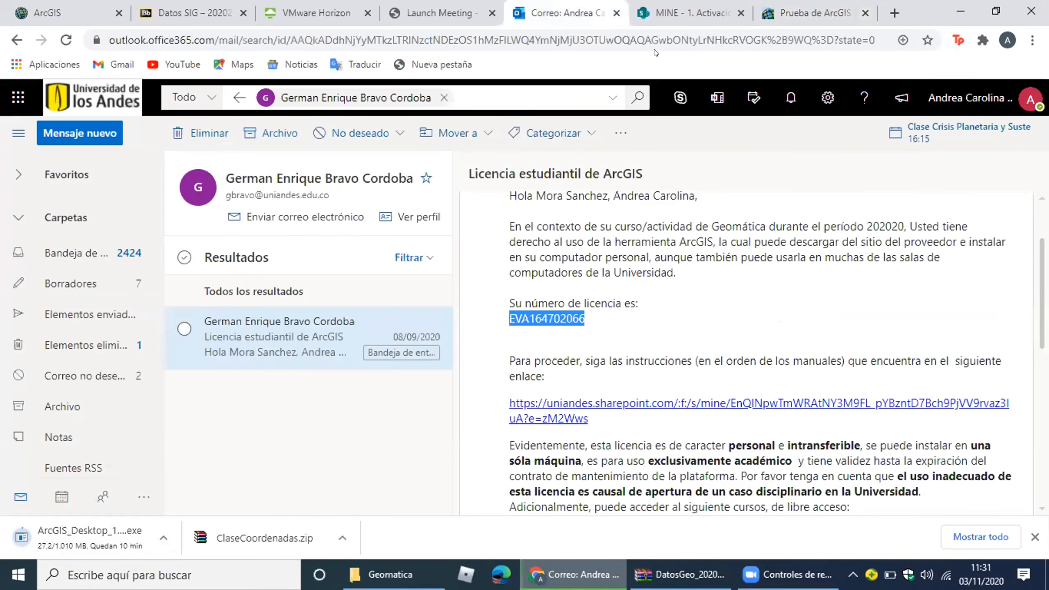
pyautogui.click(681, 9)
pyautogui.scroll(-8, 781, 238)
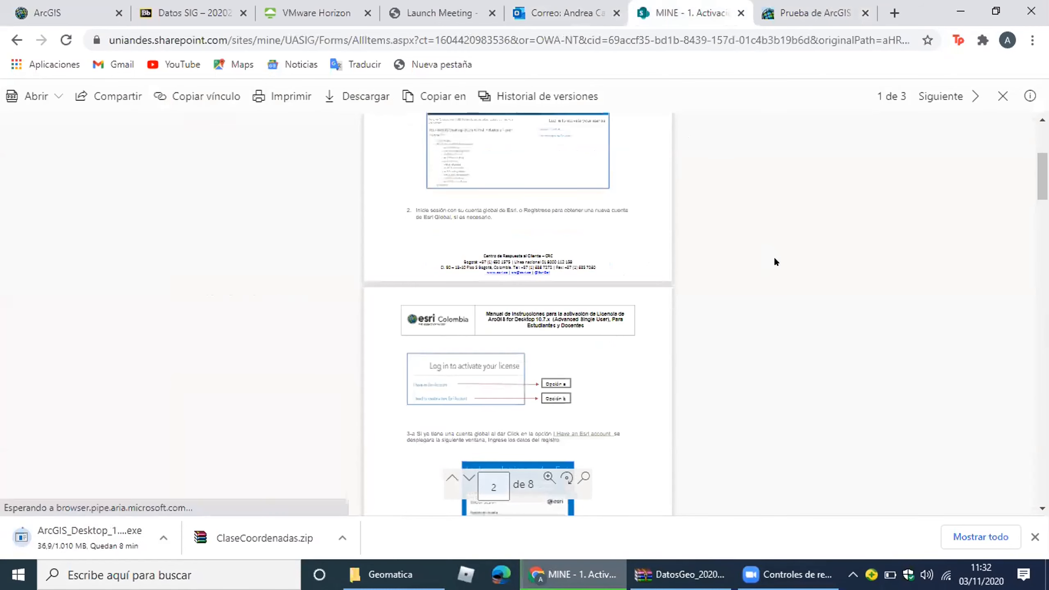
pyautogui.scroll(-5, 776, 256)
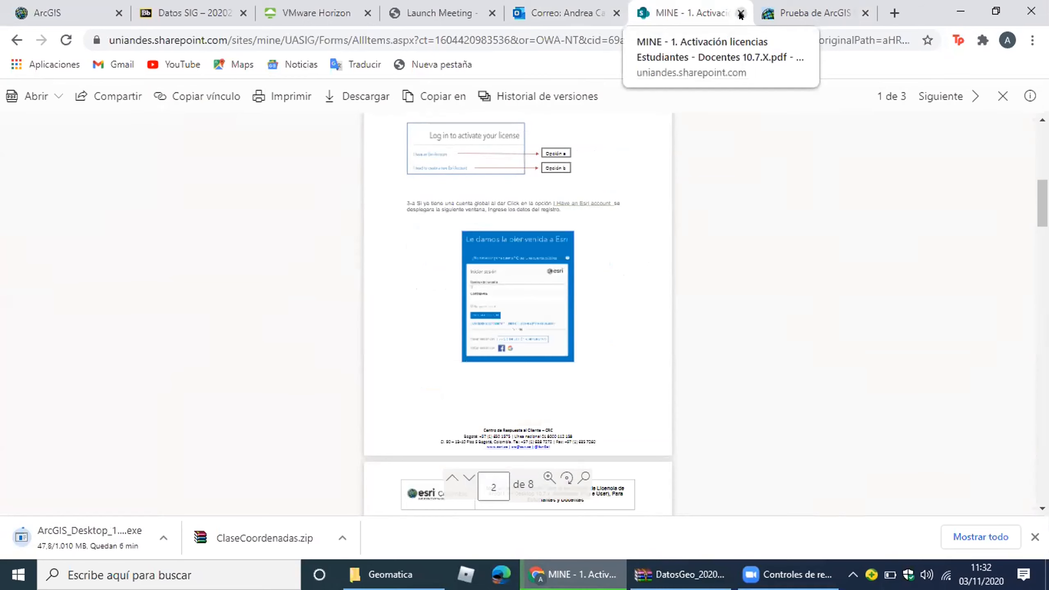
pyautogui.click(741, 13)
# - Reopen the Manuales Instalación folder from the licence message and open the third manual, on Single Use licence authorization
pyautogui.click(575, 12)
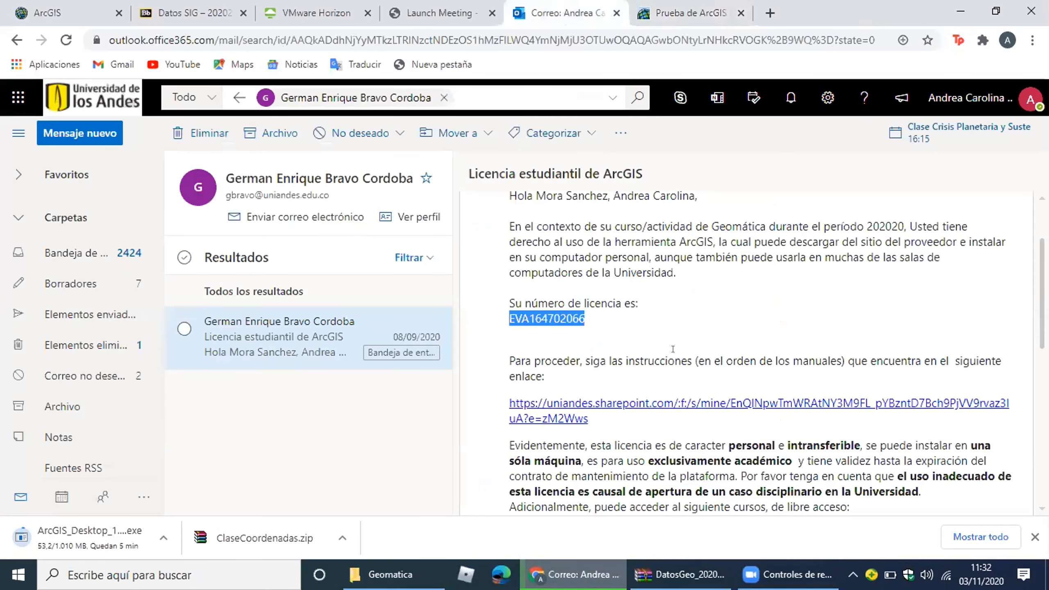
pyautogui.scroll(-2, 673, 350)
pyautogui.scroll(-2, 678, 327)
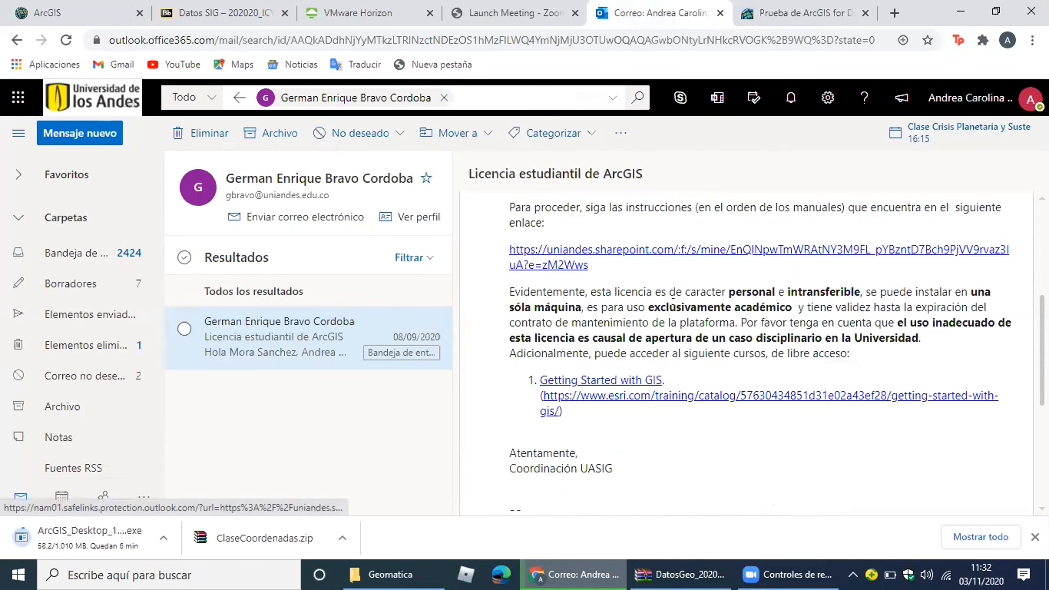
pyautogui.scroll(-2, 667, 356)
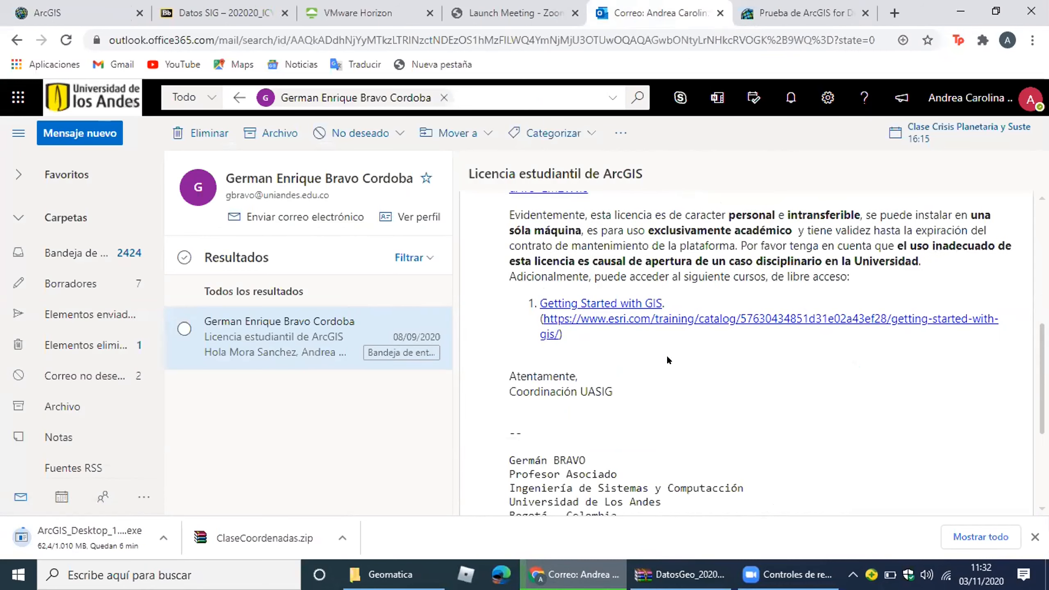
pyautogui.scroll(6, 647, 318)
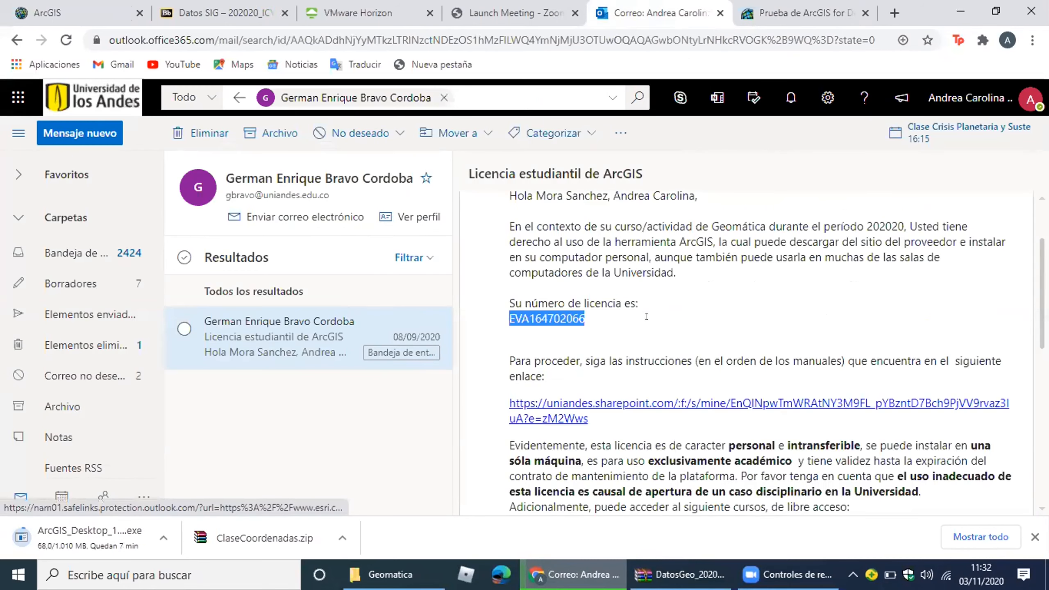
pyautogui.click(670, 404)
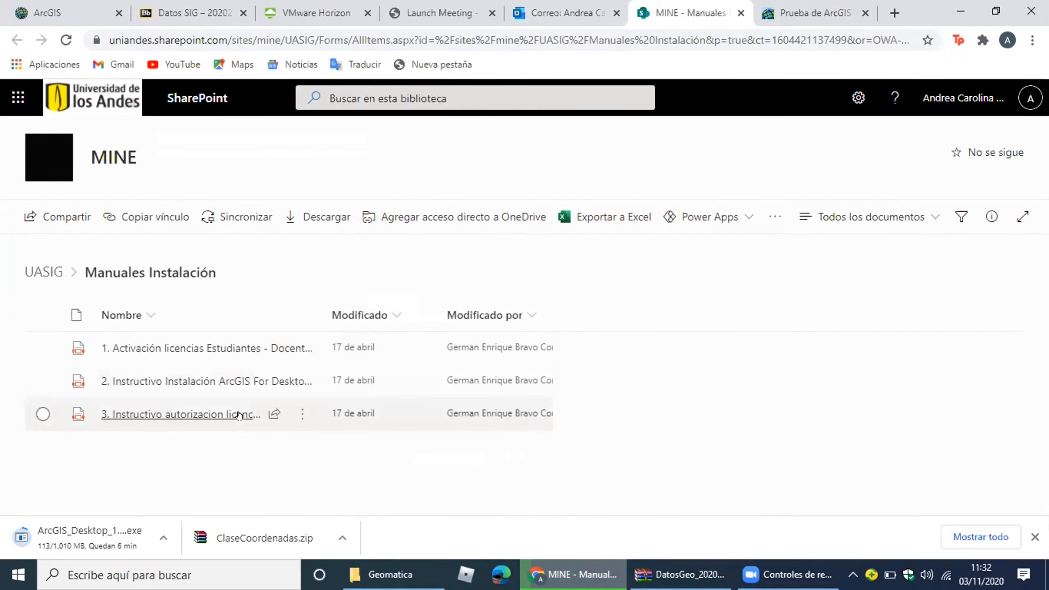
pyautogui.click(239, 415)
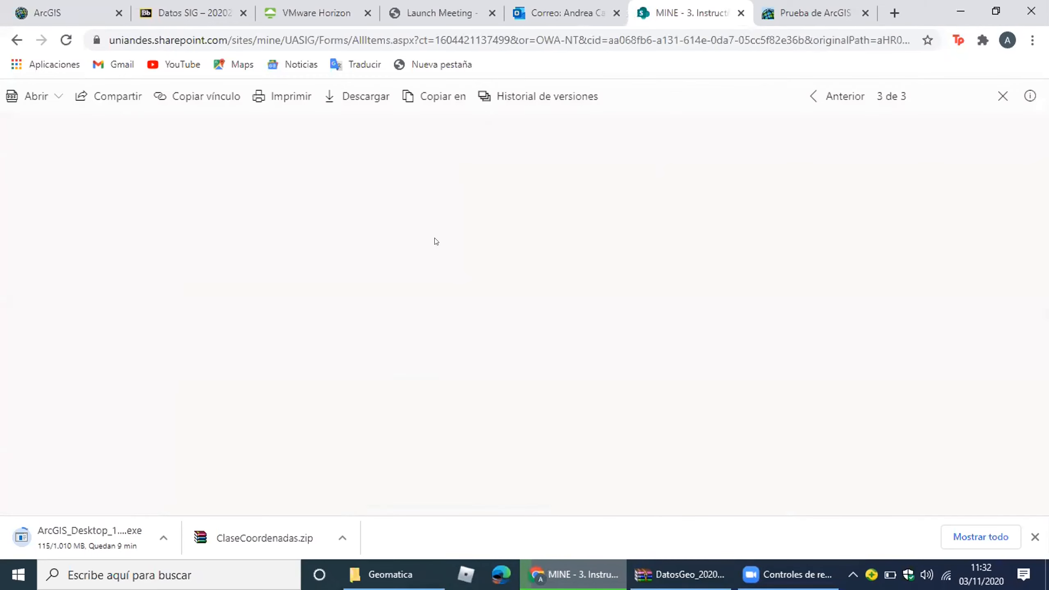